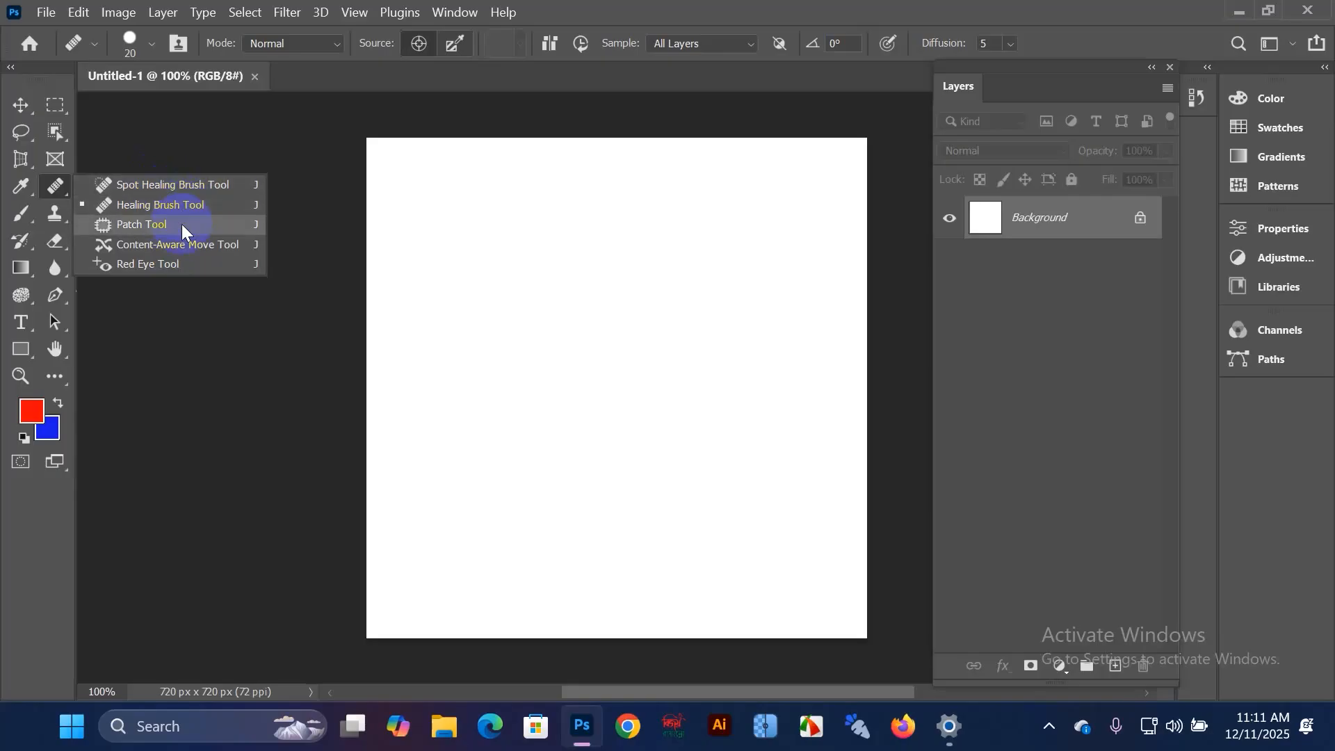
pyautogui.click(180, 151)
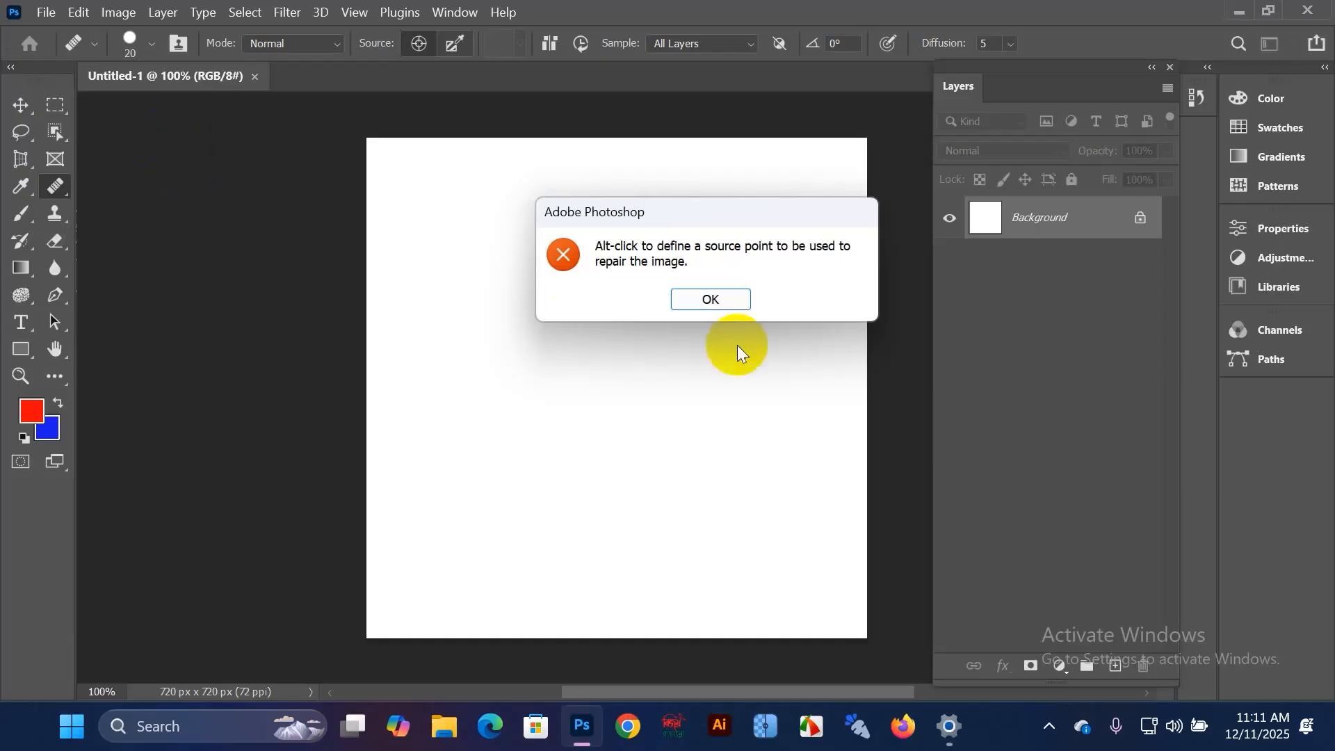
pyautogui.click(728, 303)
pyautogui.click(21, 105)
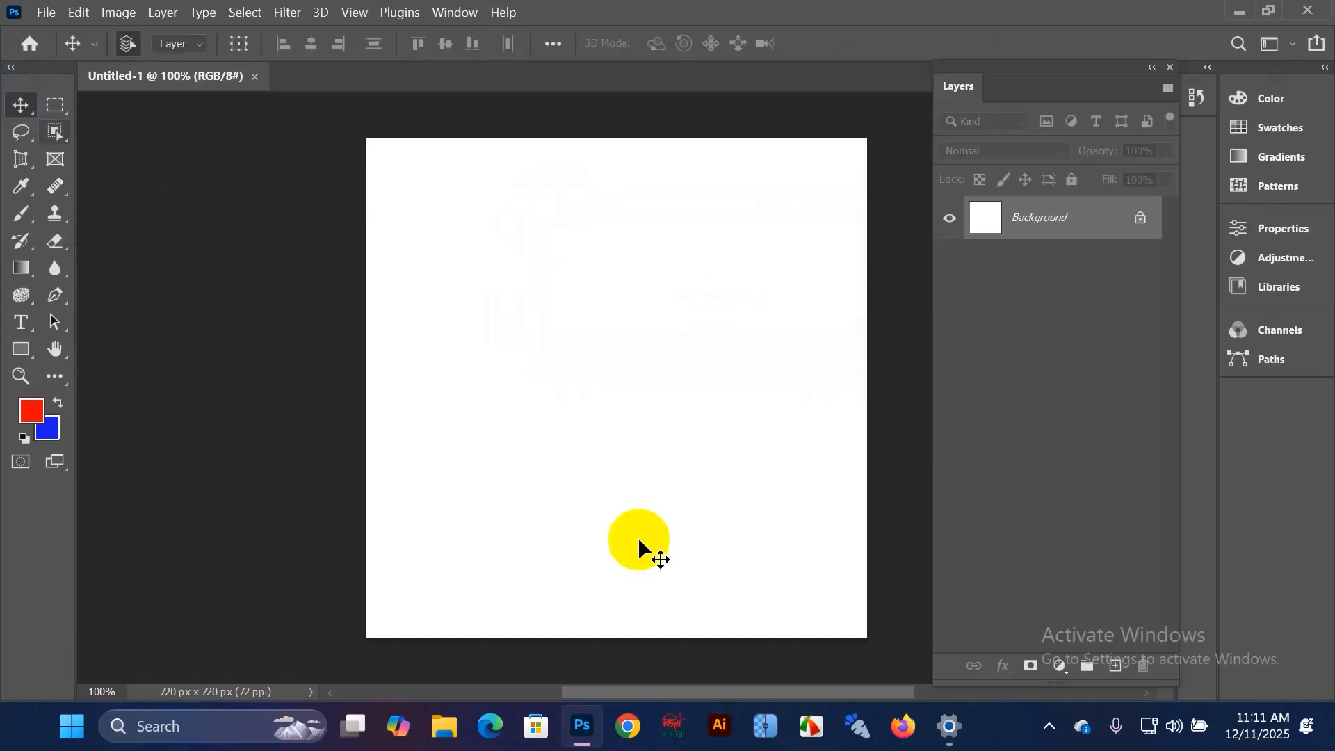
# Step: Switch to Chrome, open a browser profile and search Google for "pimple face picture"
pyautogui.click(630, 728)
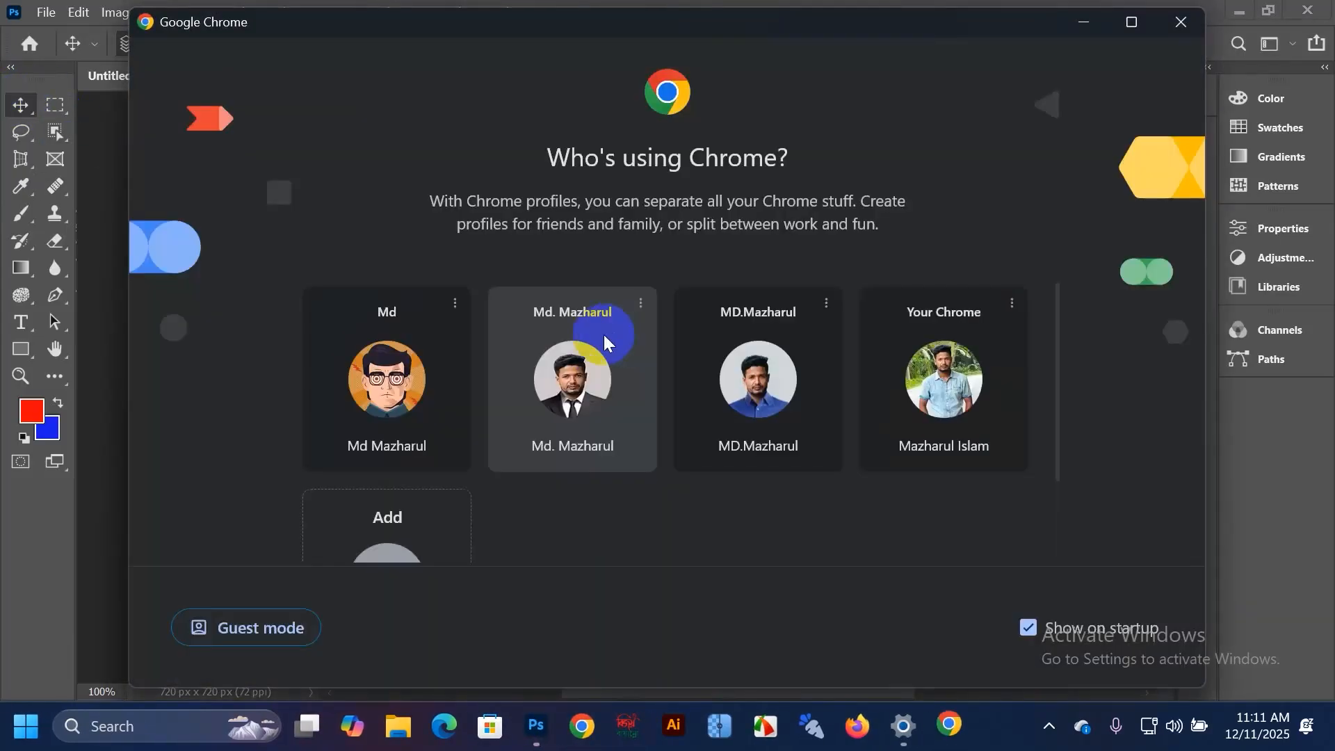
pyautogui.click(951, 407)
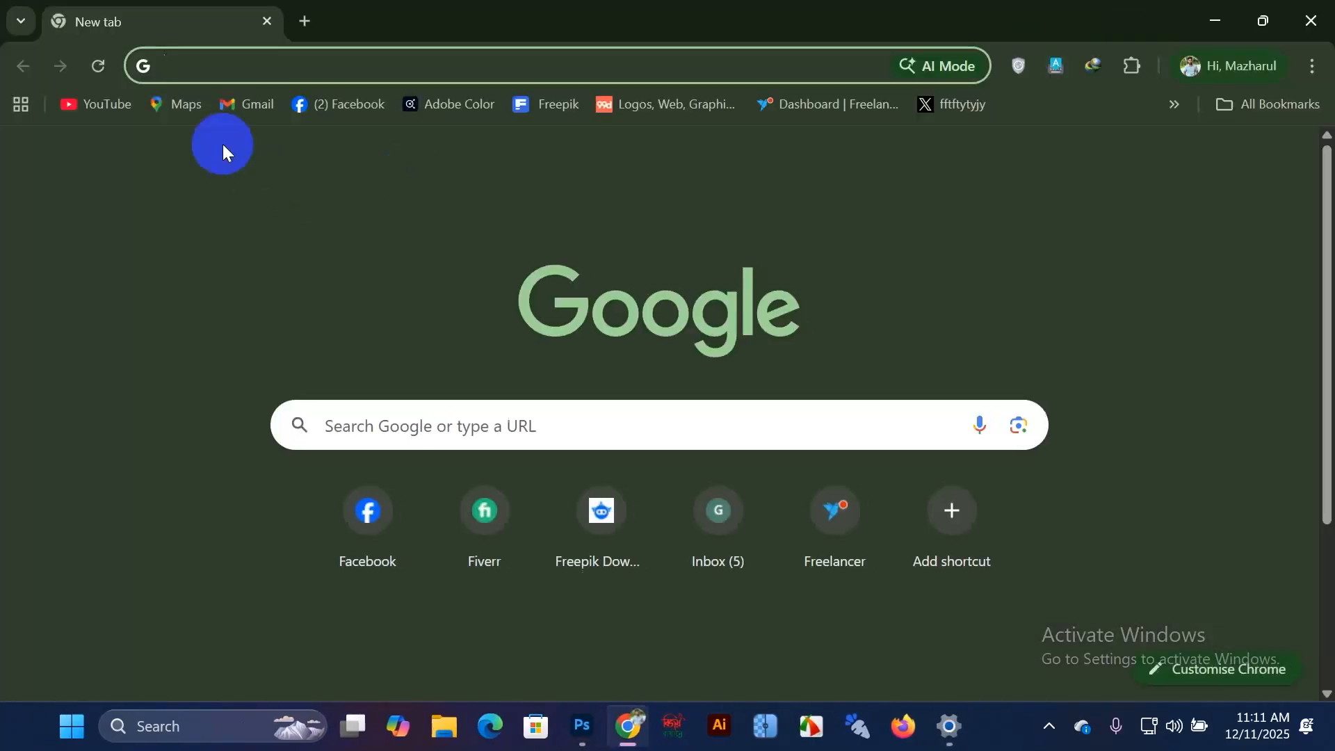
pyautogui.click(271, 60)
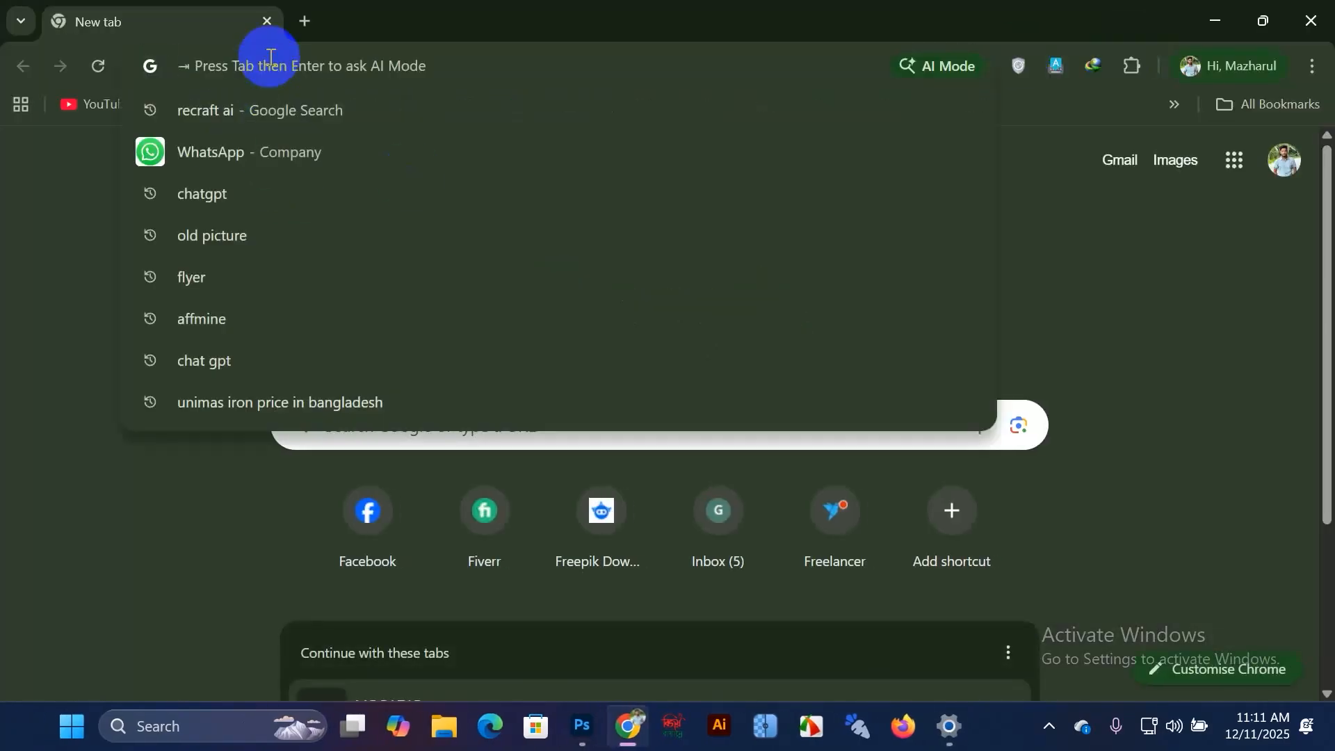
pyautogui.write('pim')
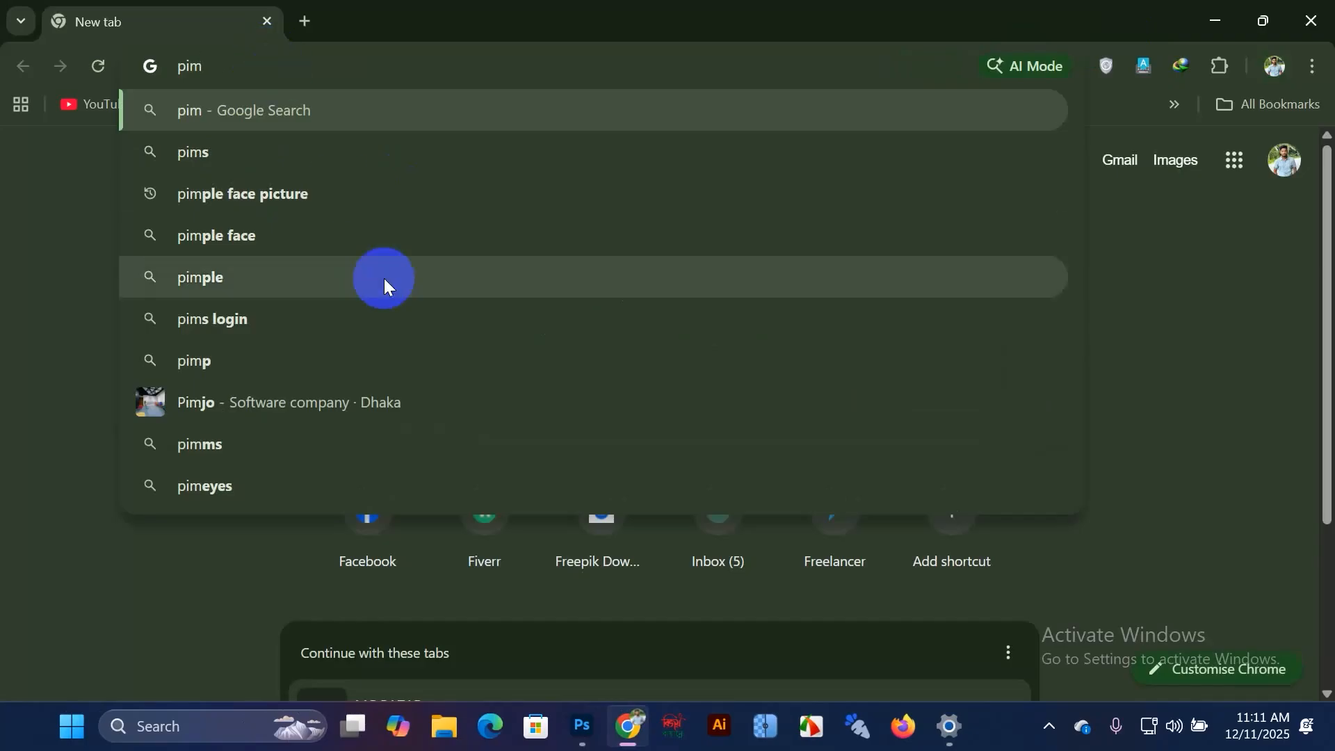
pyautogui.click(348, 194)
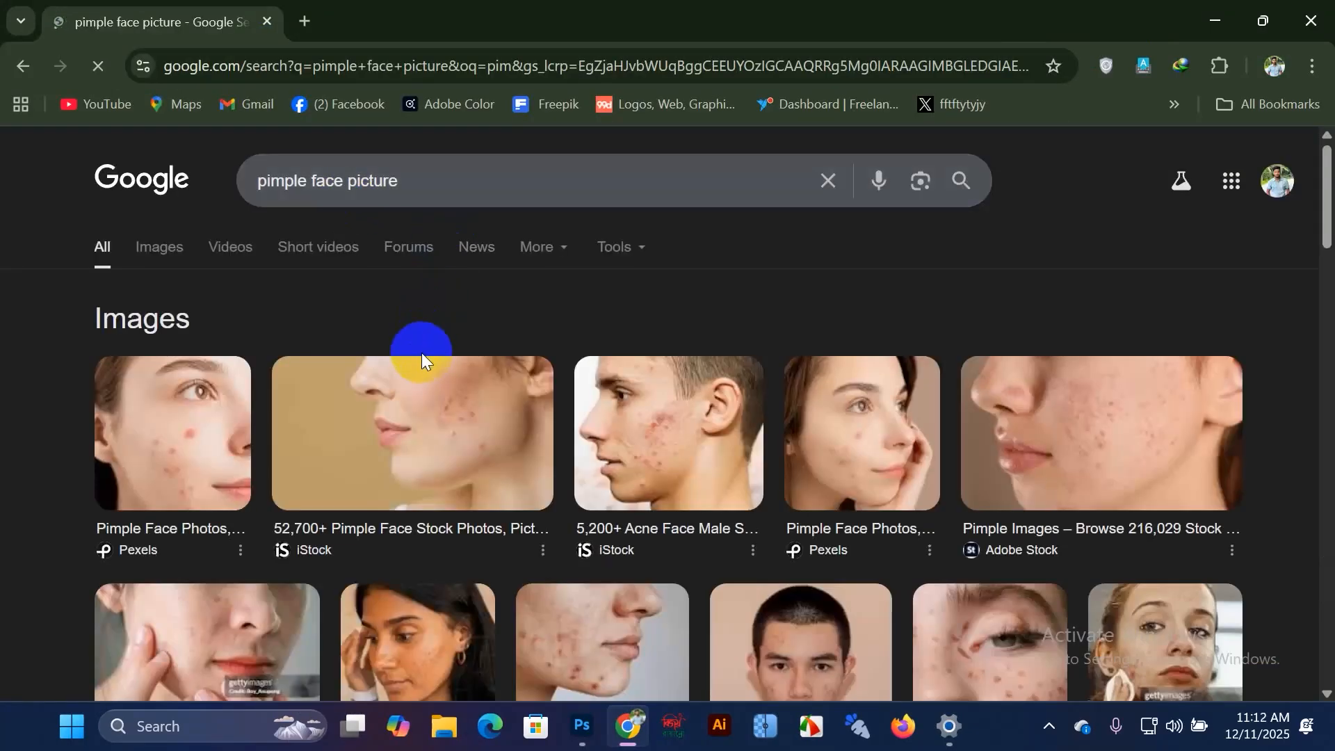
# Step: Copy the iStock photo of a woman's profile with acne on her cheek from the image results
pyautogui.scroll(-2, 421, 360)
pyautogui.scroll(2, 422, 362)
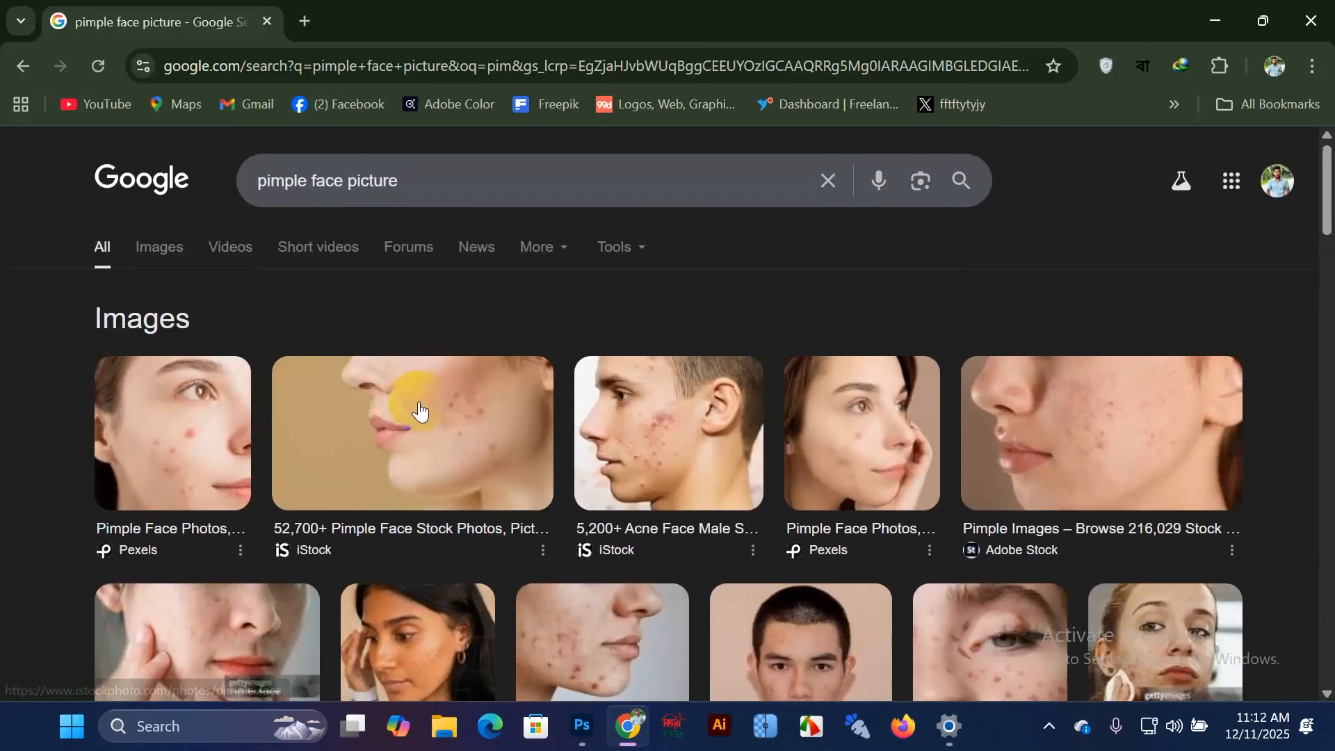
pyautogui.click(432, 425)
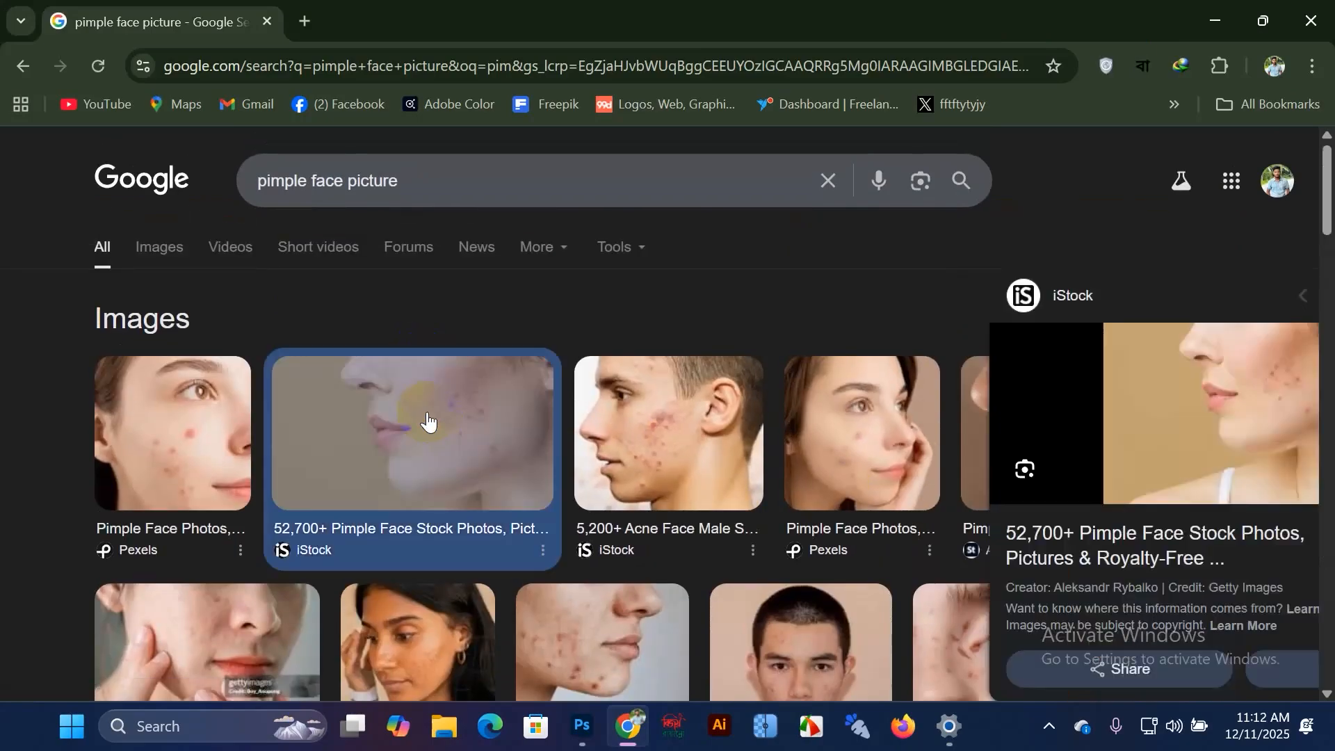
pyautogui.rightClick(1023, 386)
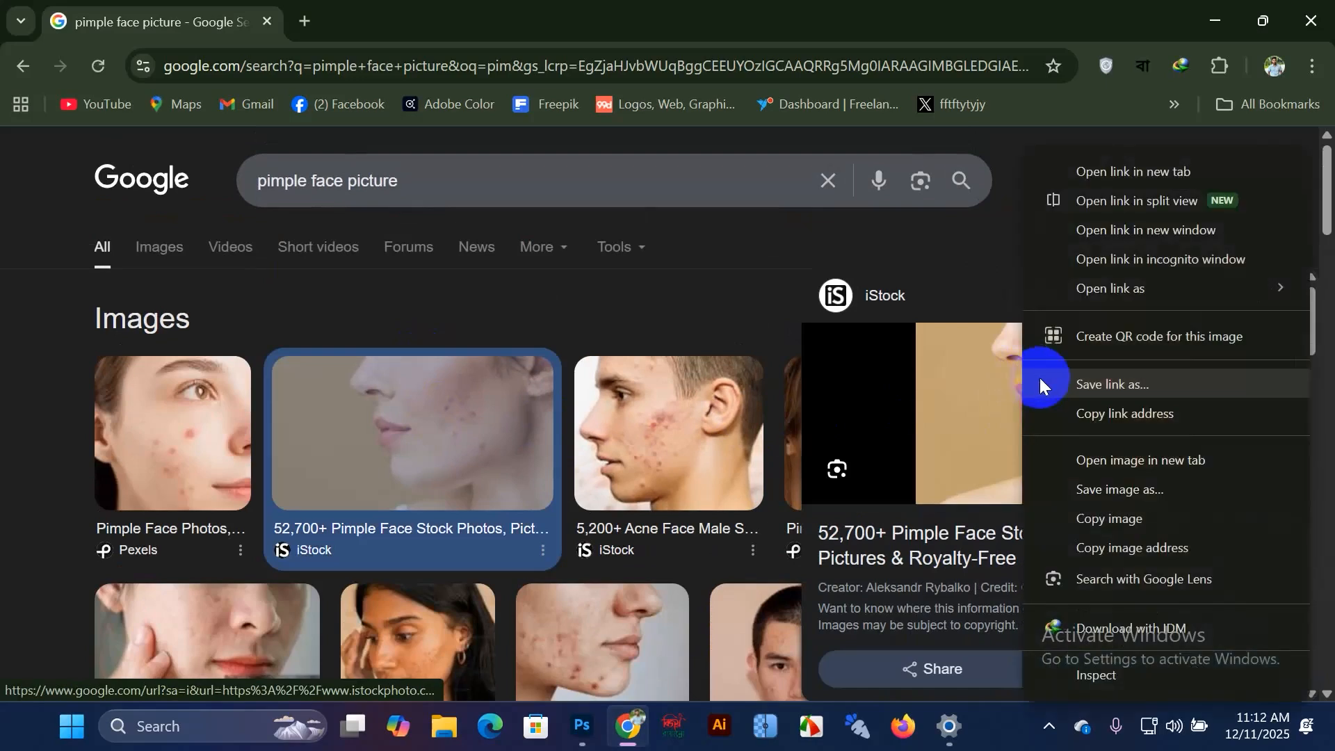
pyautogui.click(1089, 517)
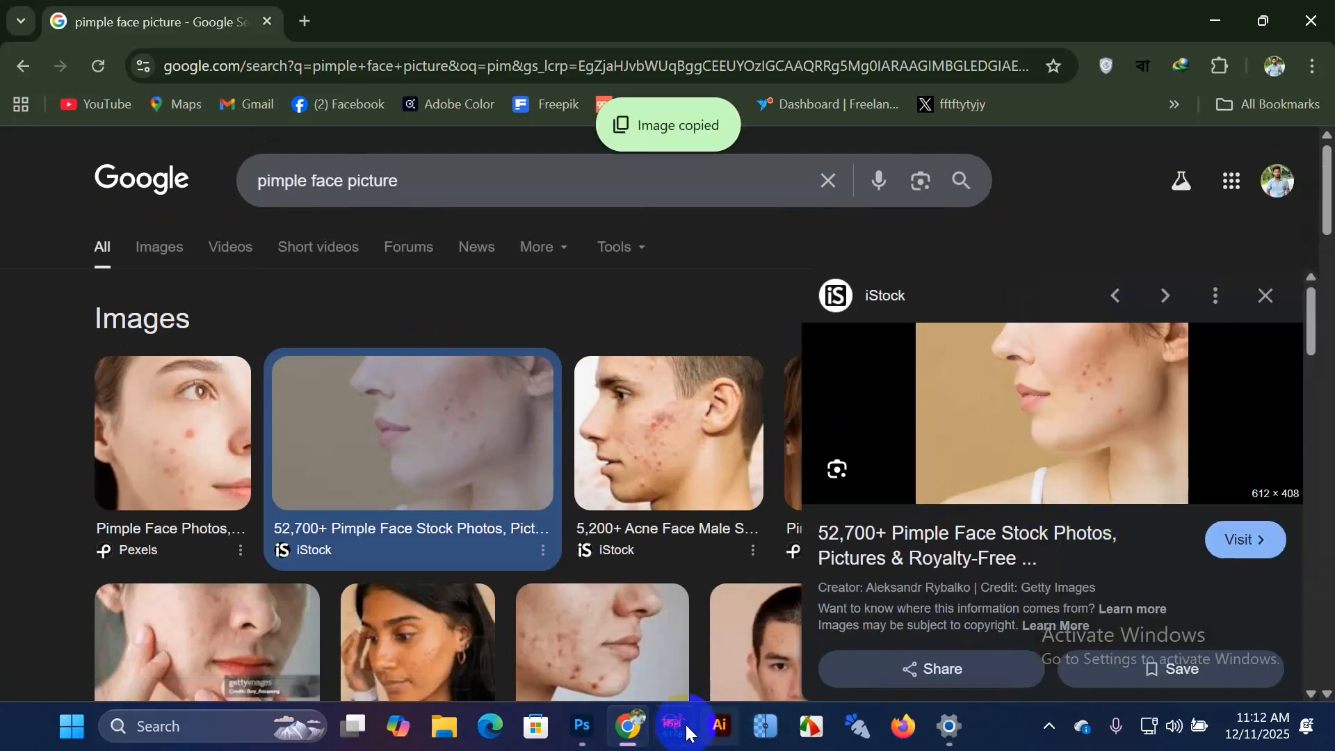
# Step: Switch back to Photoshop and paste the copied face photo into the blank document
pyautogui.click(634, 730)
pyautogui.click(597, 735)
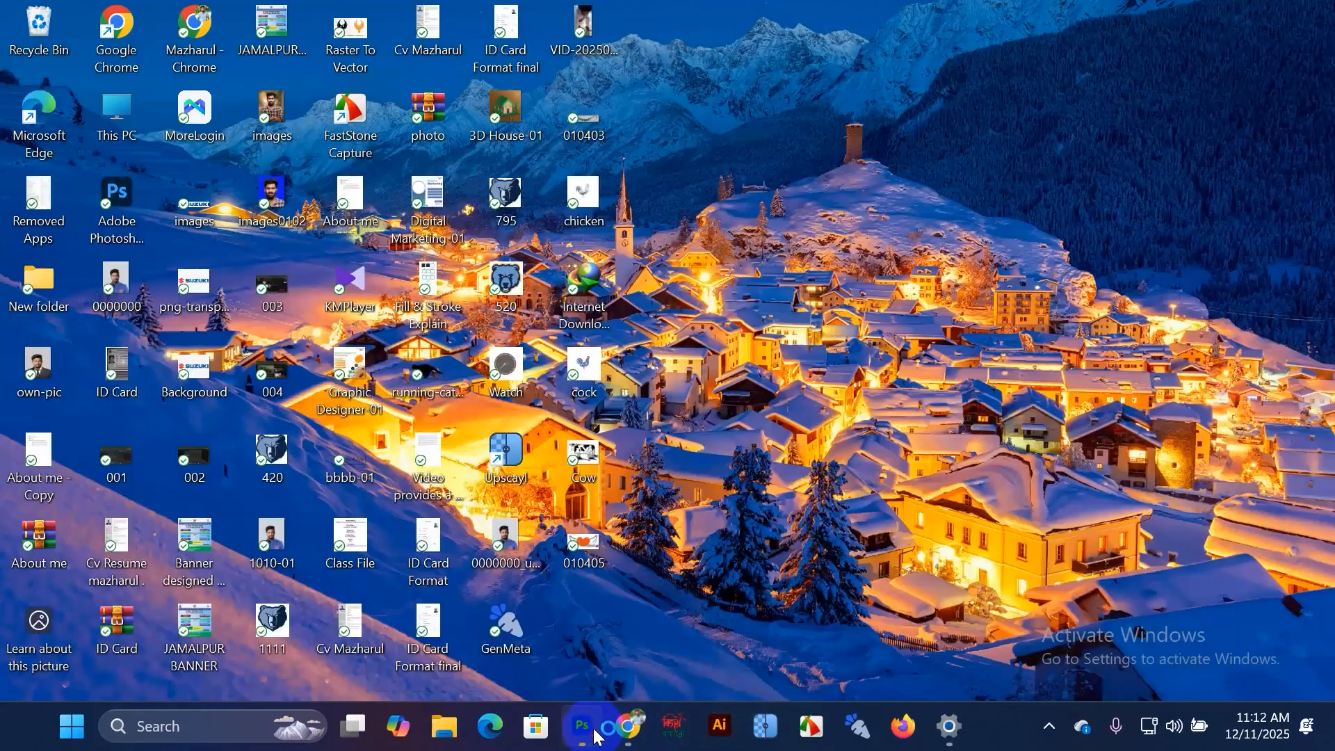
pyautogui.click(583, 728)
pyautogui.hotkey('ctrl', 'v')
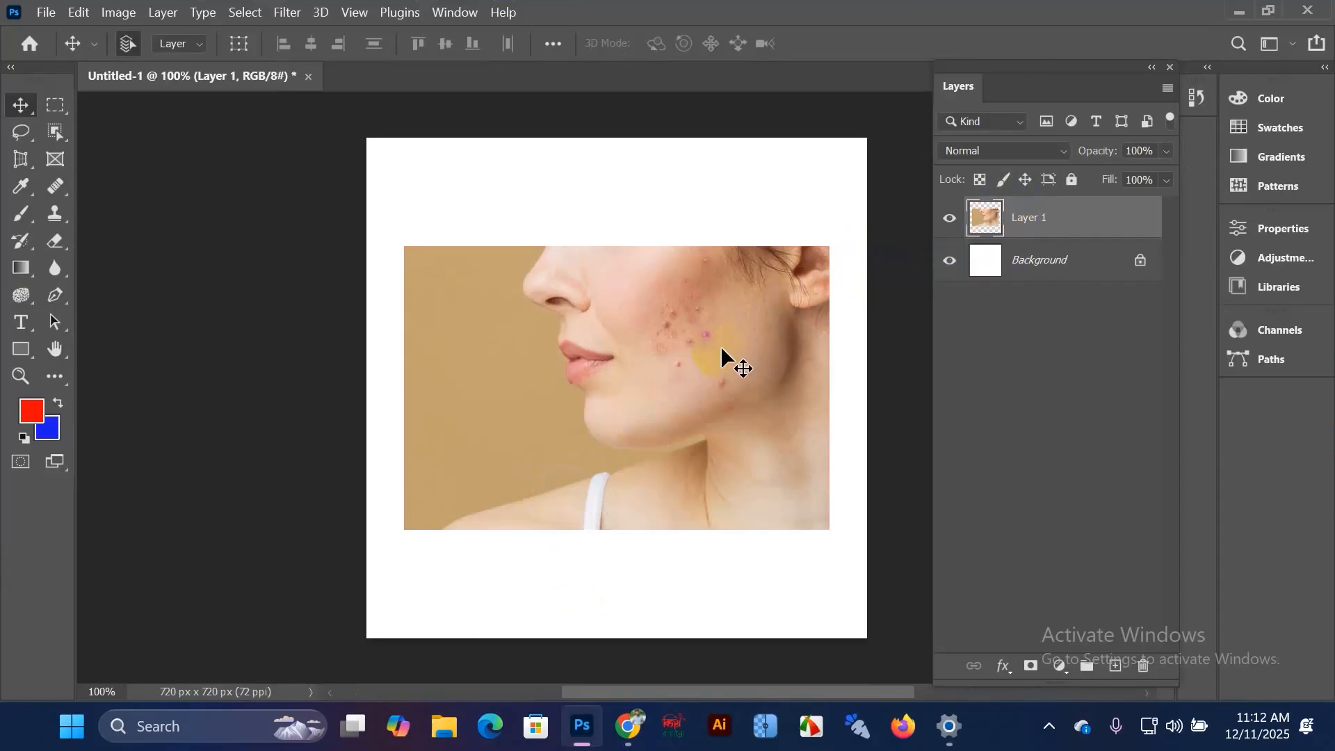
# Step: Remove the small isolated blemishes on the upper cheek using the Spot Healing Brush at size 20
pyautogui.scroll(5, 719, 348)
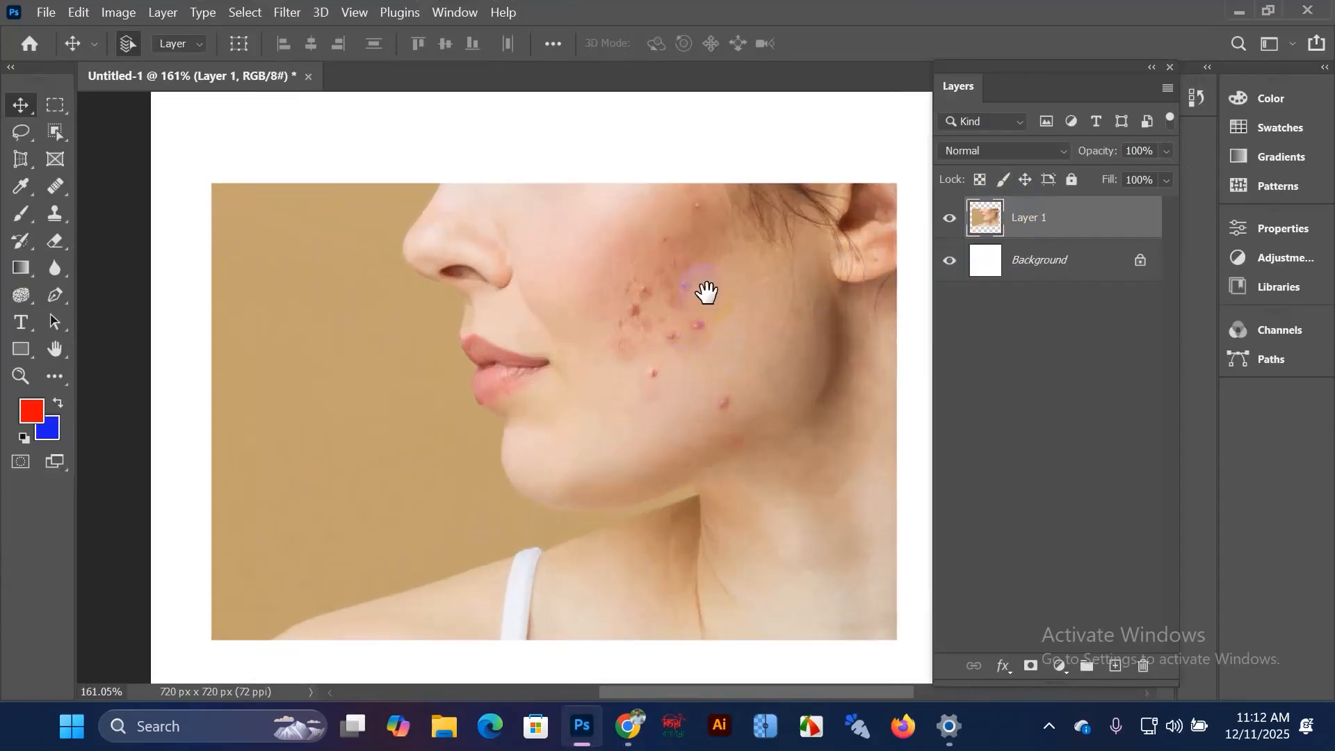
pyautogui.moveTo(707, 289); pyautogui.dragTo(655, 325)
pyautogui.scroll(2, 629, 404)
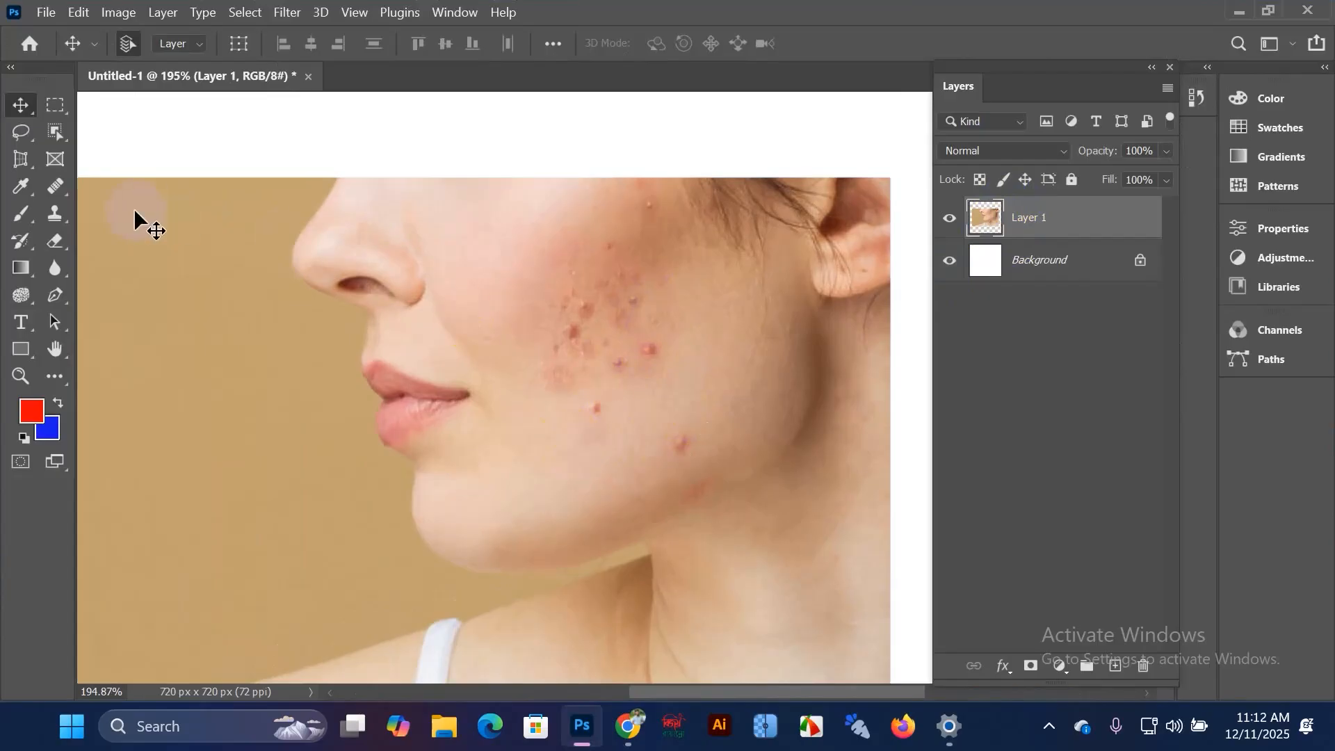
pyautogui.click(54, 190)
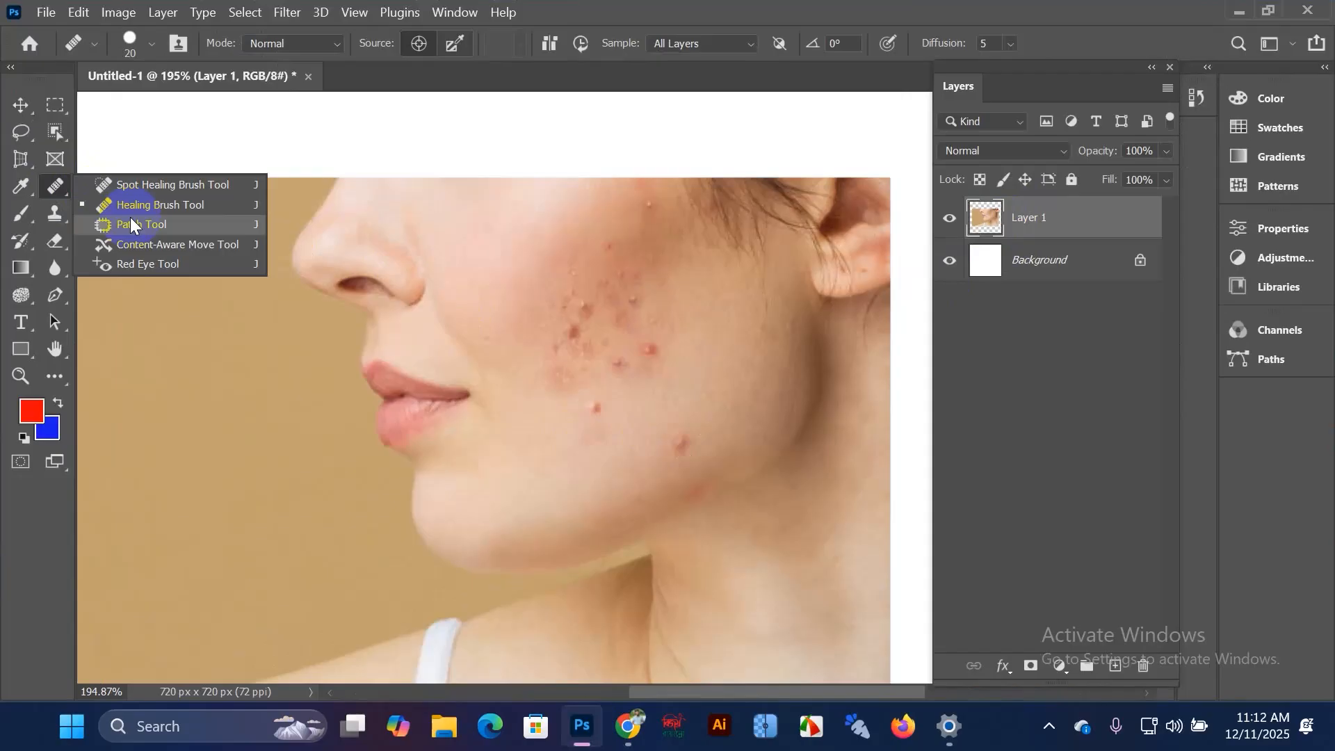
pyautogui.click(135, 182)
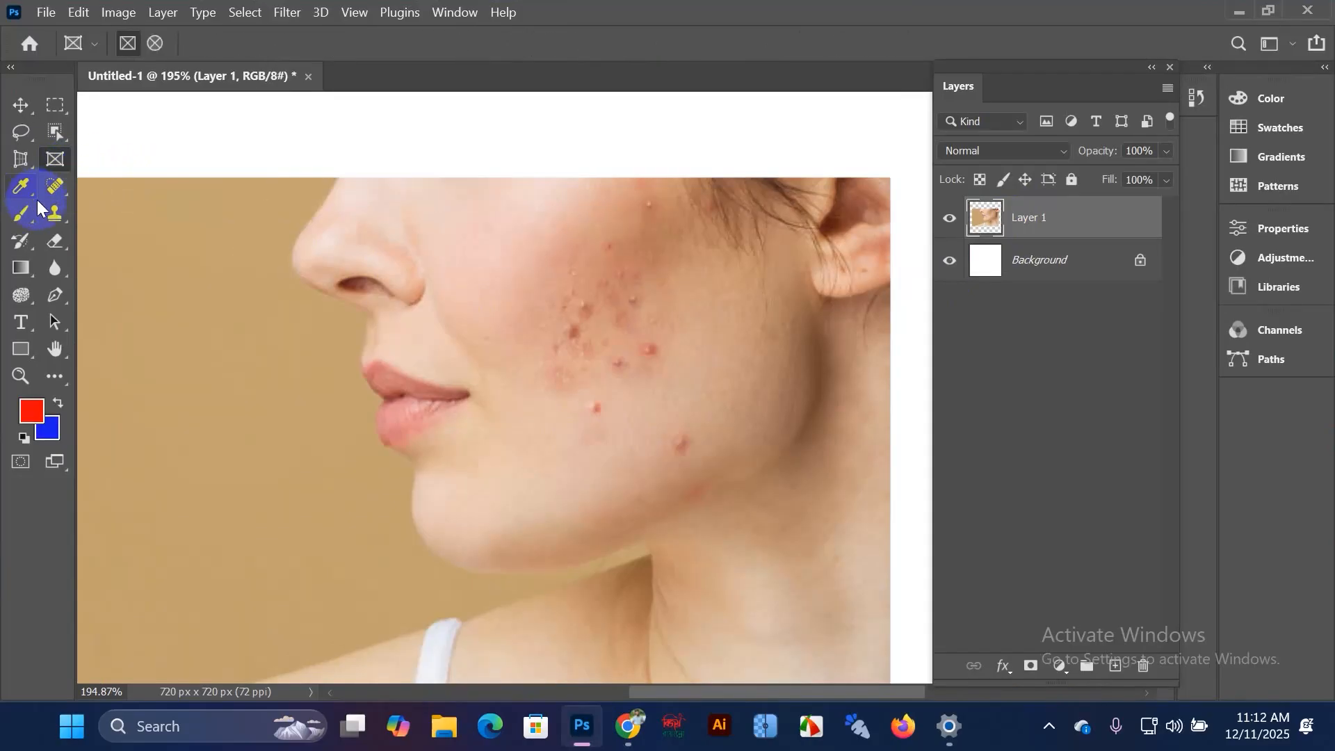
pyautogui.click(59, 209)
pyautogui.click(61, 188)
pyautogui.click(119, 182)
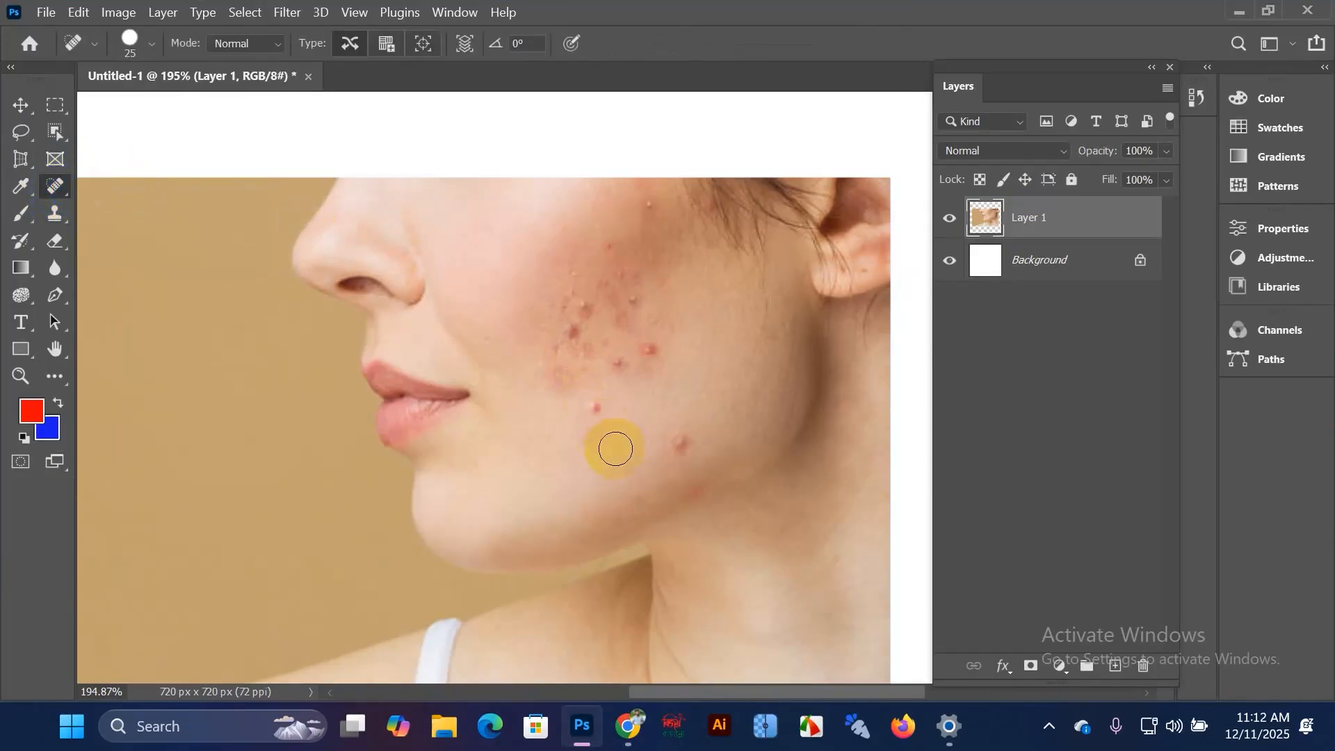
pyautogui.press('[')
pyautogui.click(644, 250)
pyautogui.click(660, 218)
pyautogui.click(649, 311)
pyautogui.click(593, 235)
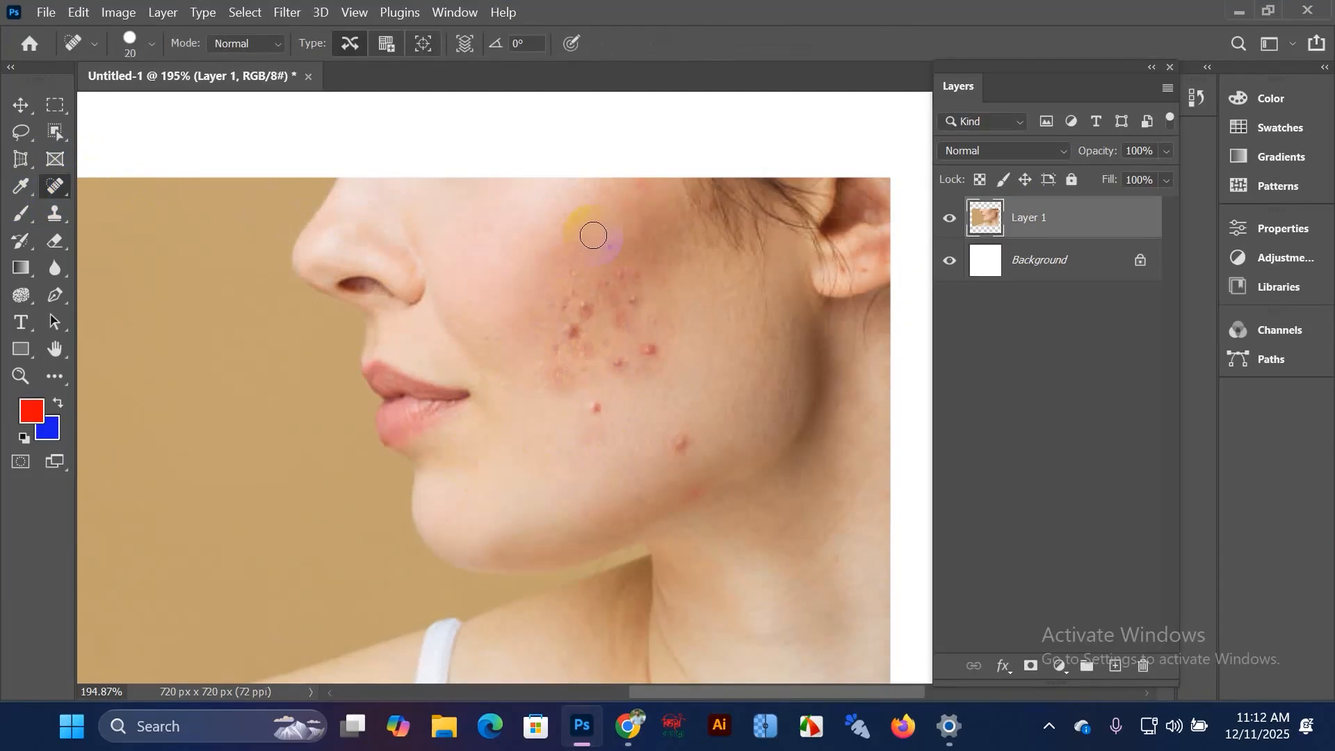
# Step: Heal the faint marks on the cheek and the red spot along the jawline with the Spot Healing Brush
pyautogui.click(596, 452)
pyautogui.click(573, 322)
pyautogui.click(586, 279)
pyautogui.click(572, 414)
pyautogui.click(587, 452)
pyautogui.click(541, 476)
pyautogui.click(538, 477)
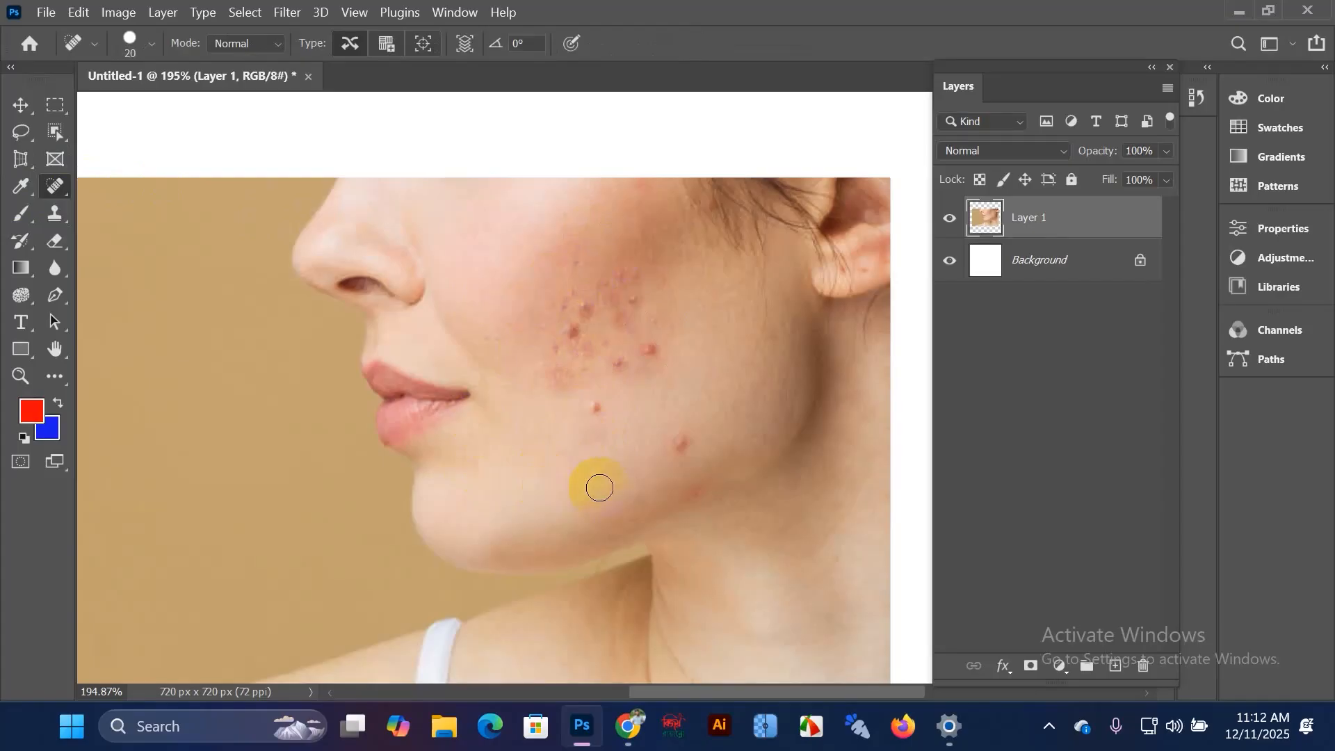
pyautogui.click(698, 494)
pyautogui.click(534, 505)
pyautogui.click(682, 438)
pyautogui.click(672, 355)
pyautogui.click(697, 355)
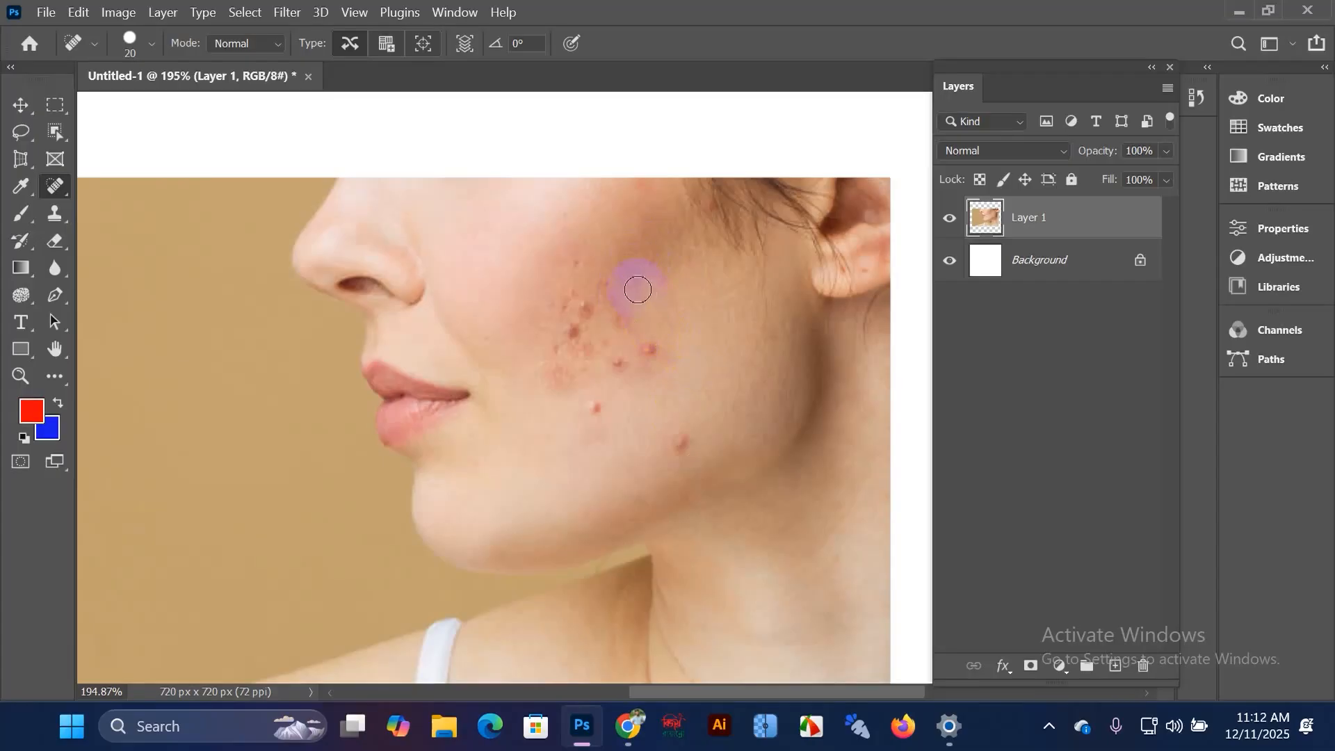
# Step: Spot-heal the pimples on the ear side of the acne cluster and the separate ones on the lower cheek
pyautogui.click(612, 301)
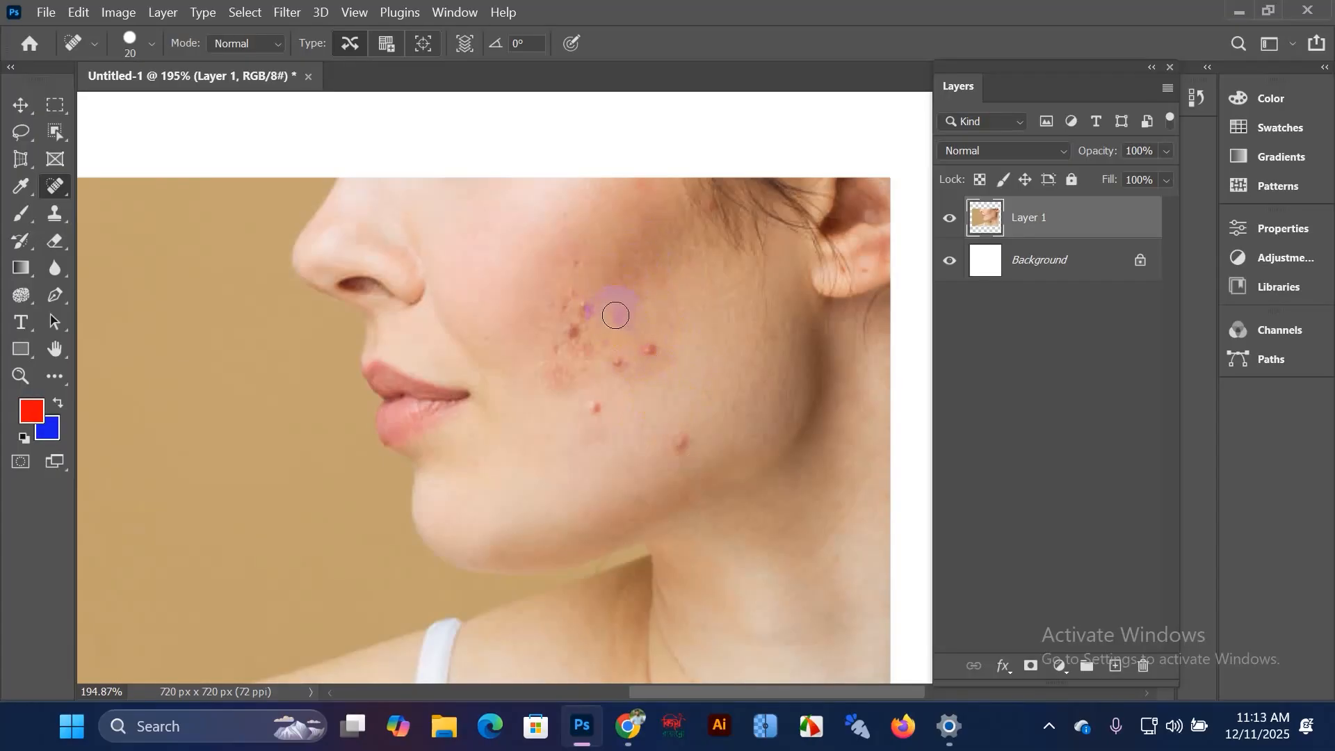
pyautogui.click(640, 276)
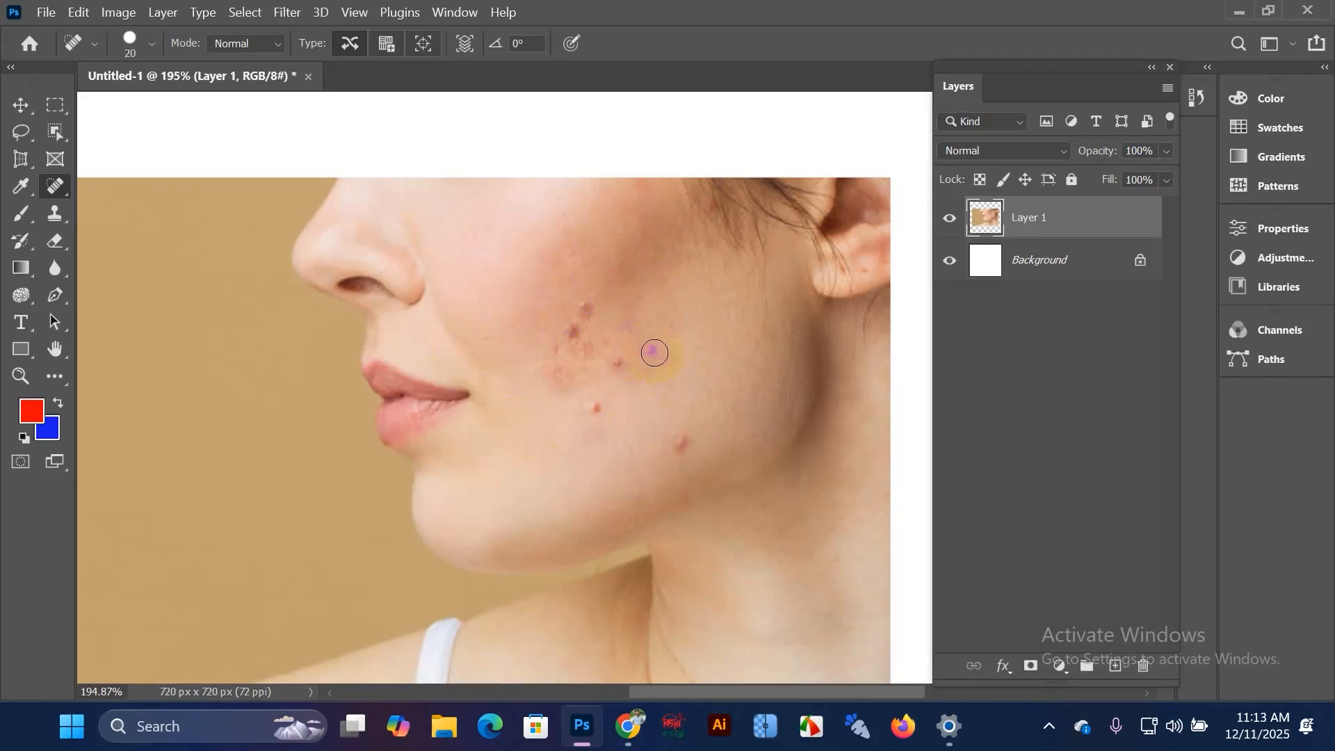
pyautogui.click(652, 352)
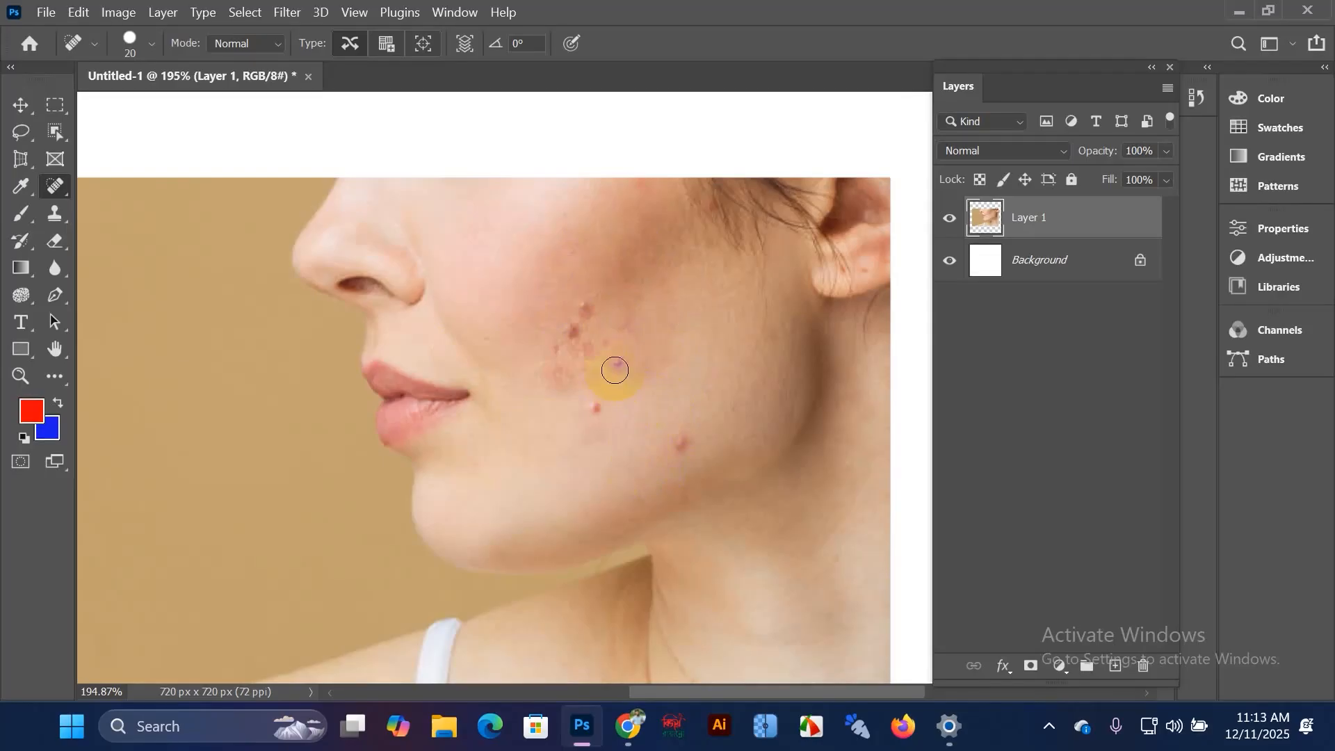
pyautogui.click(617, 366)
pyautogui.click(681, 445)
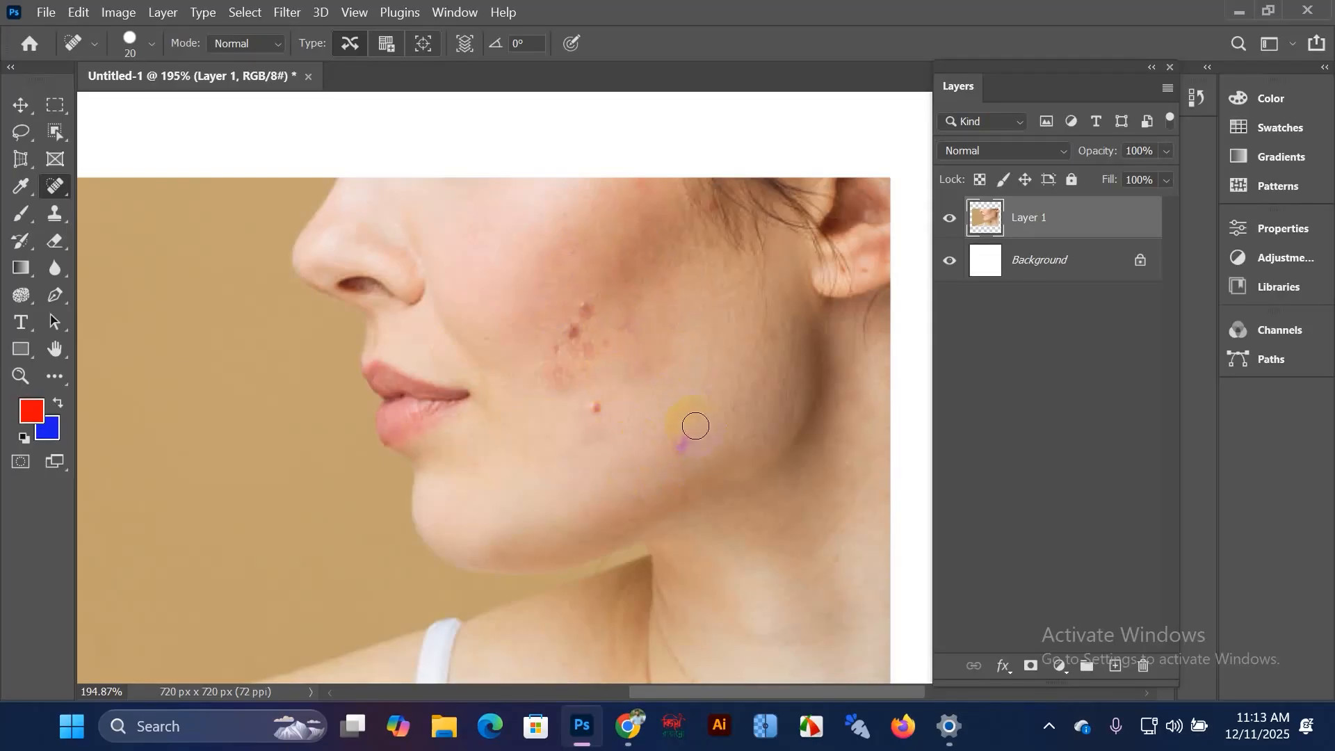
pyautogui.click(593, 415)
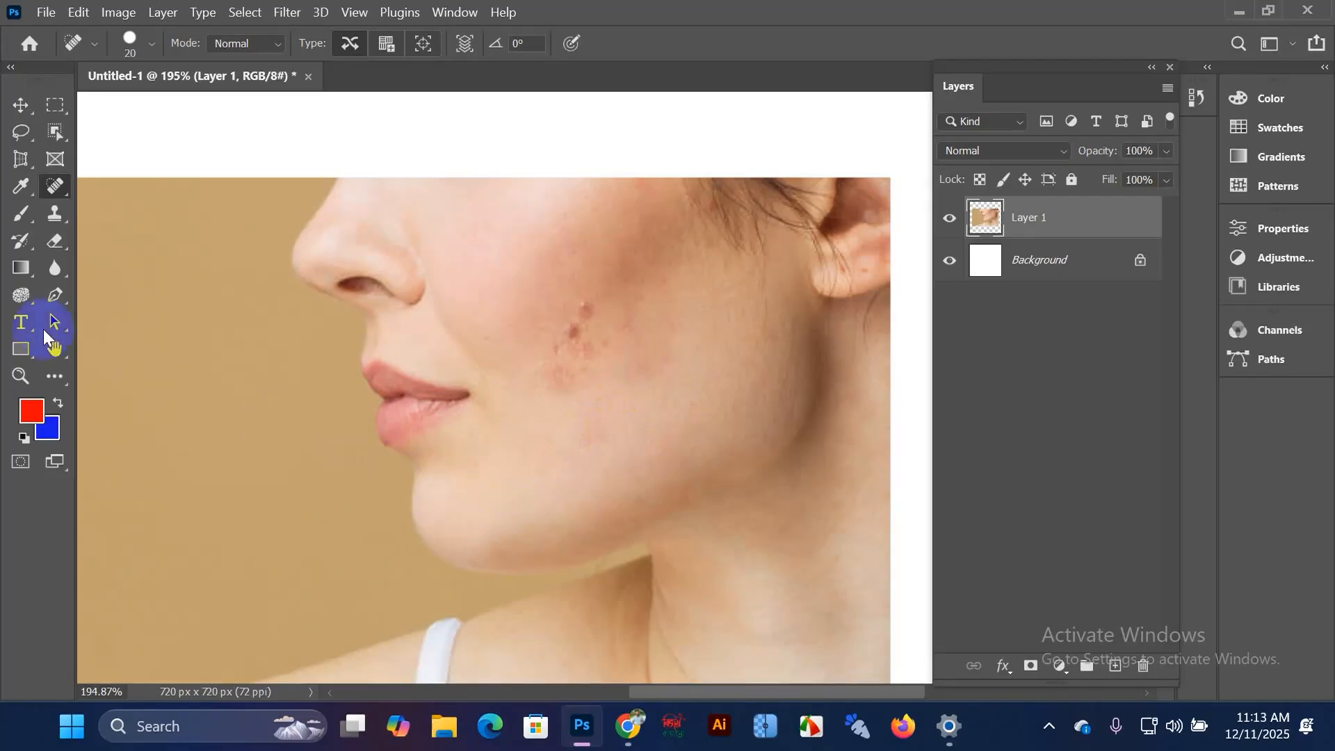
# Step: Cover the dark central acne cluster using the Healing Brush at size 25, sampling clean skin just below it
pyautogui.rightClick(54, 191)
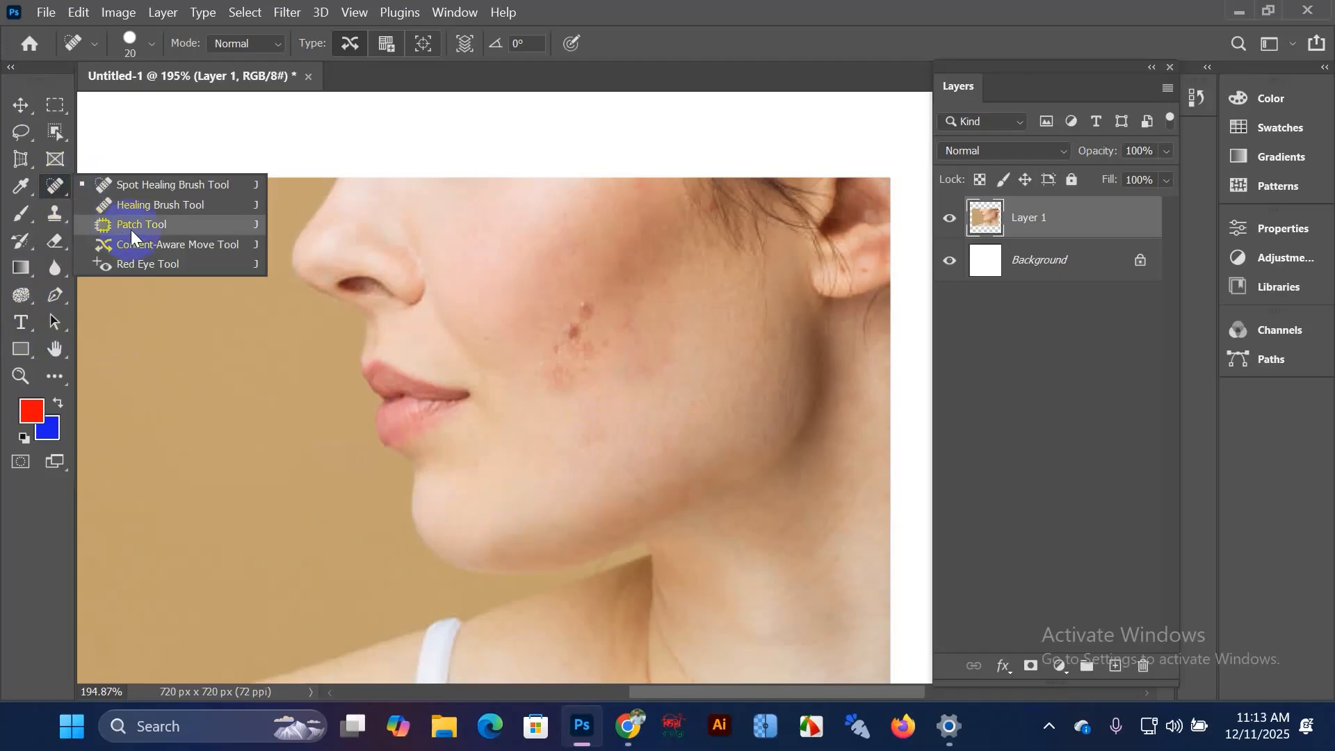
pyautogui.click(148, 204)
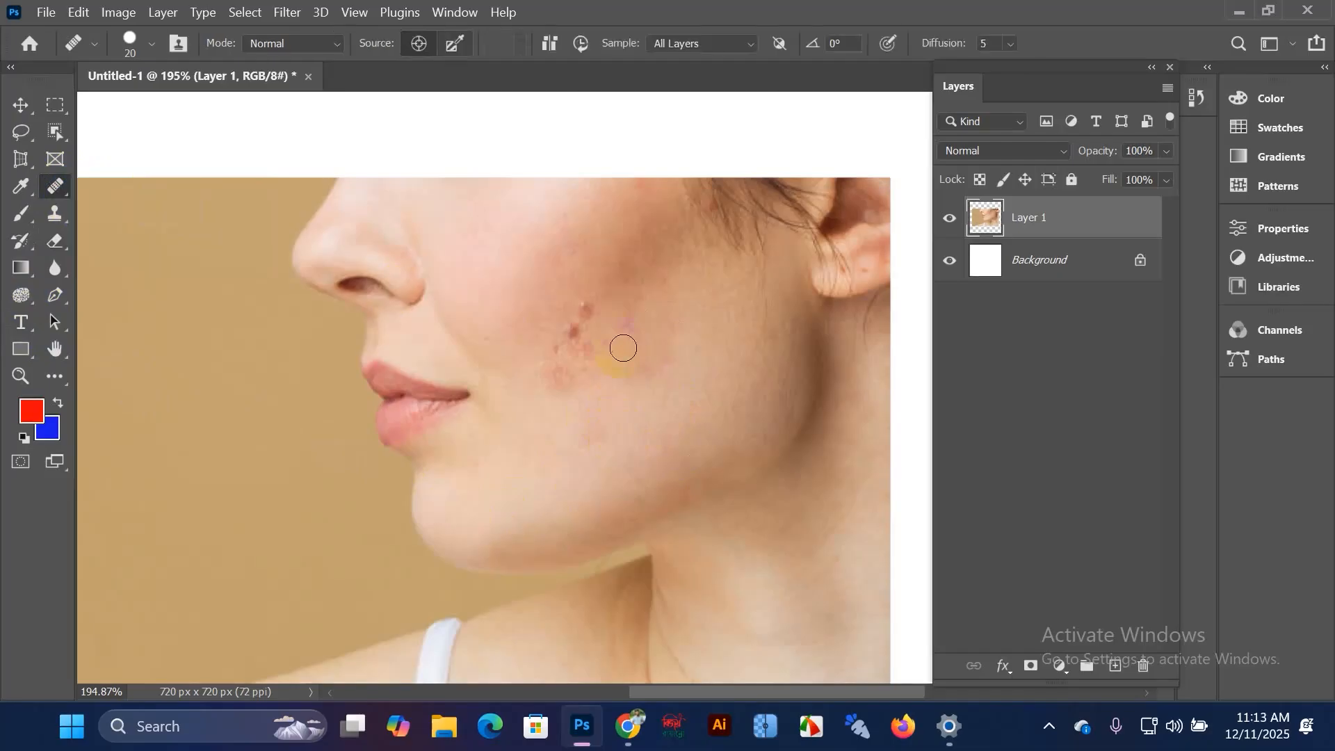
pyautogui.press(']')
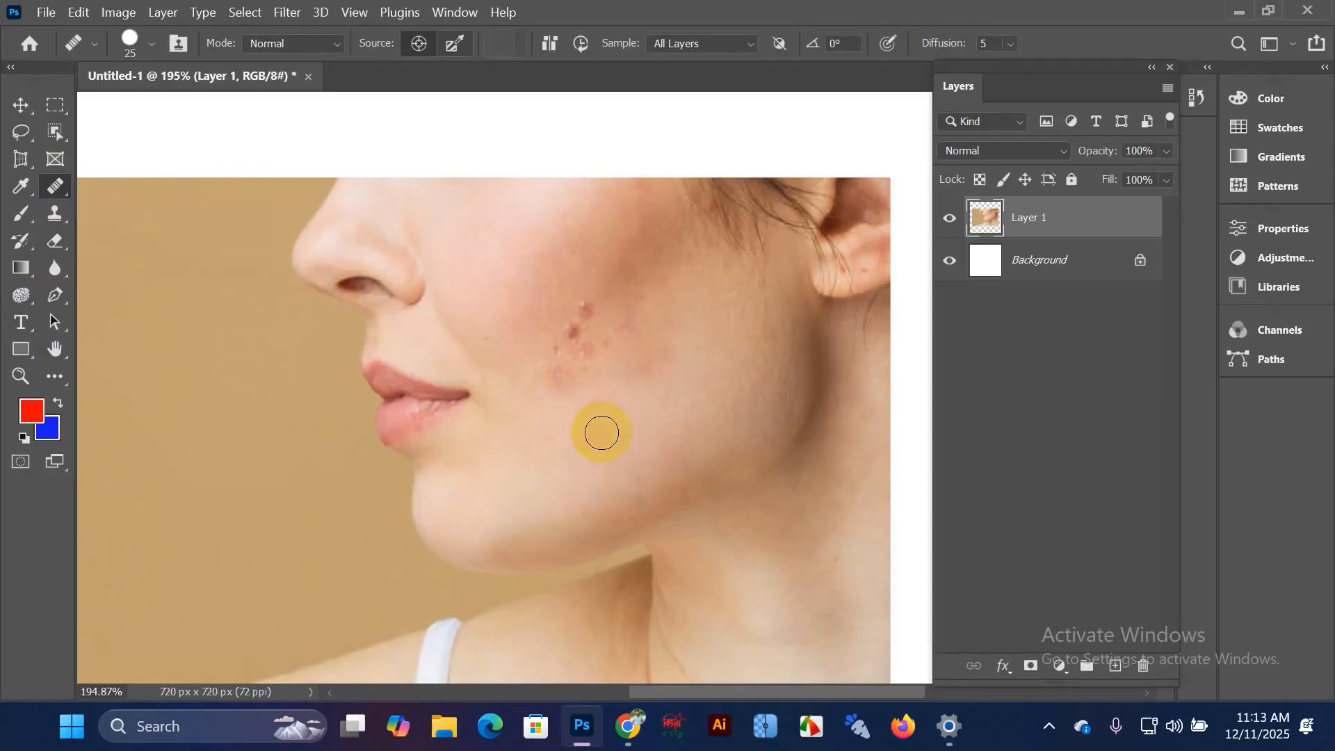
pyautogui.keyDown('alt'); pyautogui.click(602, 395); pyautogui.keyUp('alt')
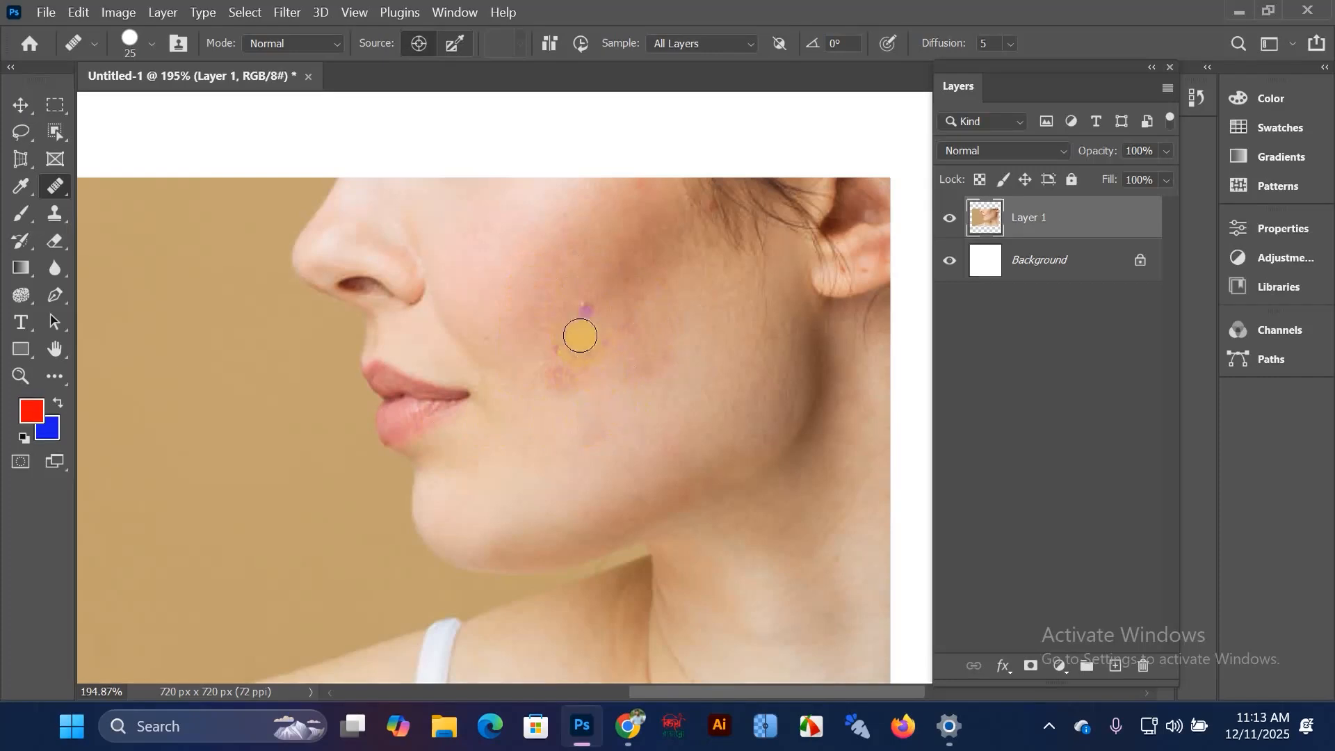
pyautogui.click(566, 342)
pyautogui.click(585, 303)
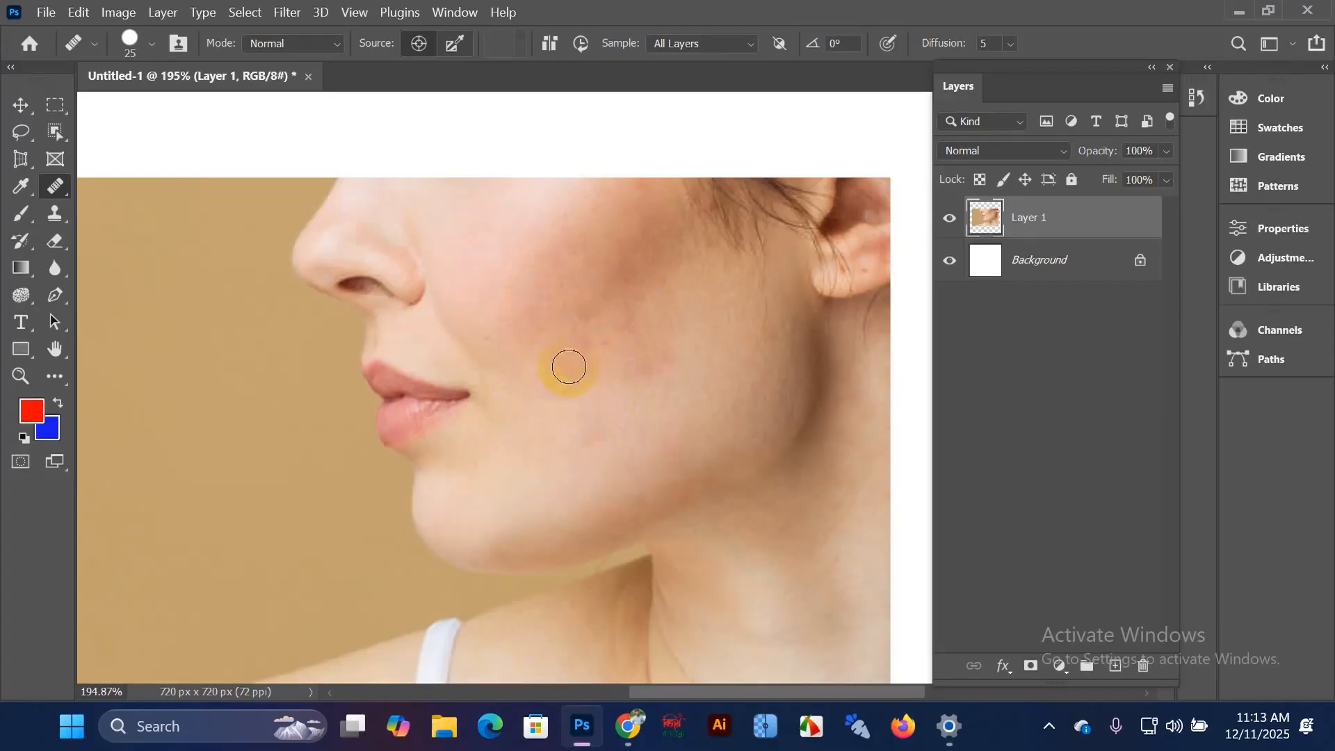
# Step: Blend the leftover redness and uneven patches around the middle of the cheek with the Healing Brush
pyautogui.click(589, 319)
pyautogui.click(631, 315)
pyautogui.click(591, 299)
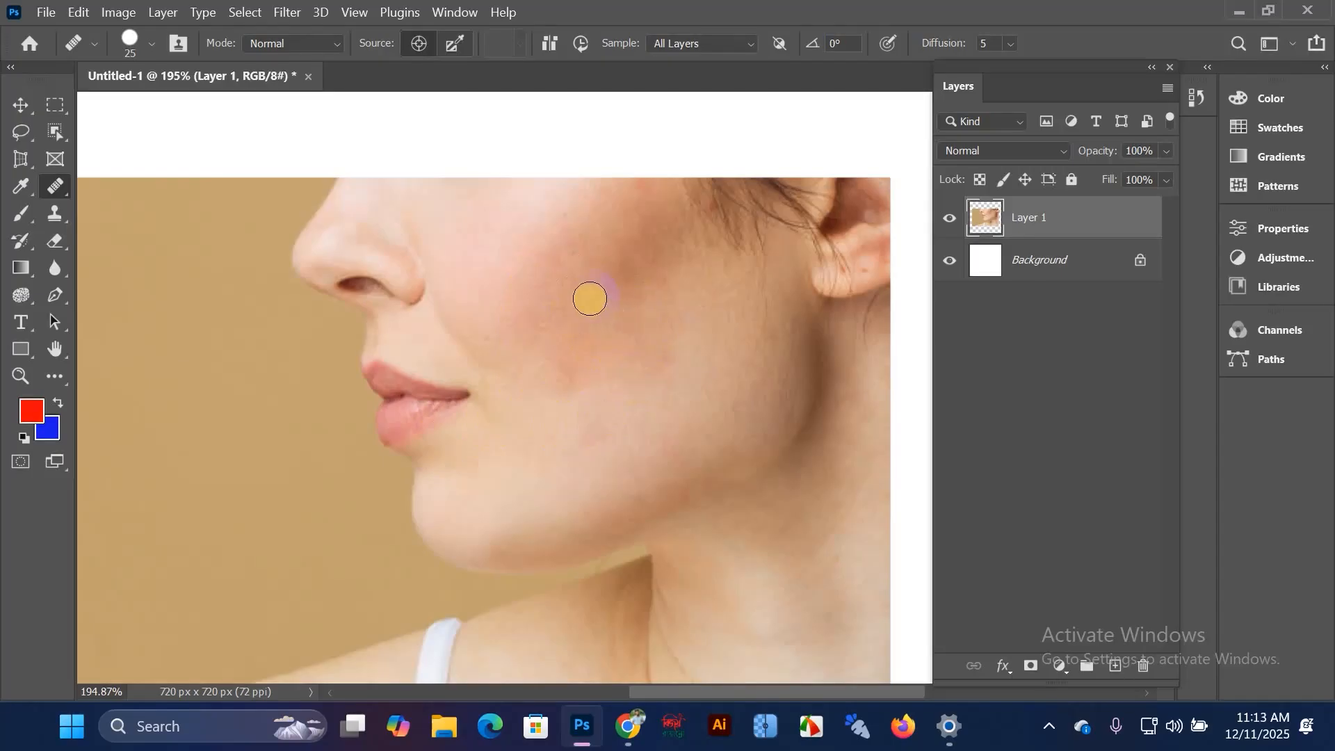
pyautogui.click(651, 362)
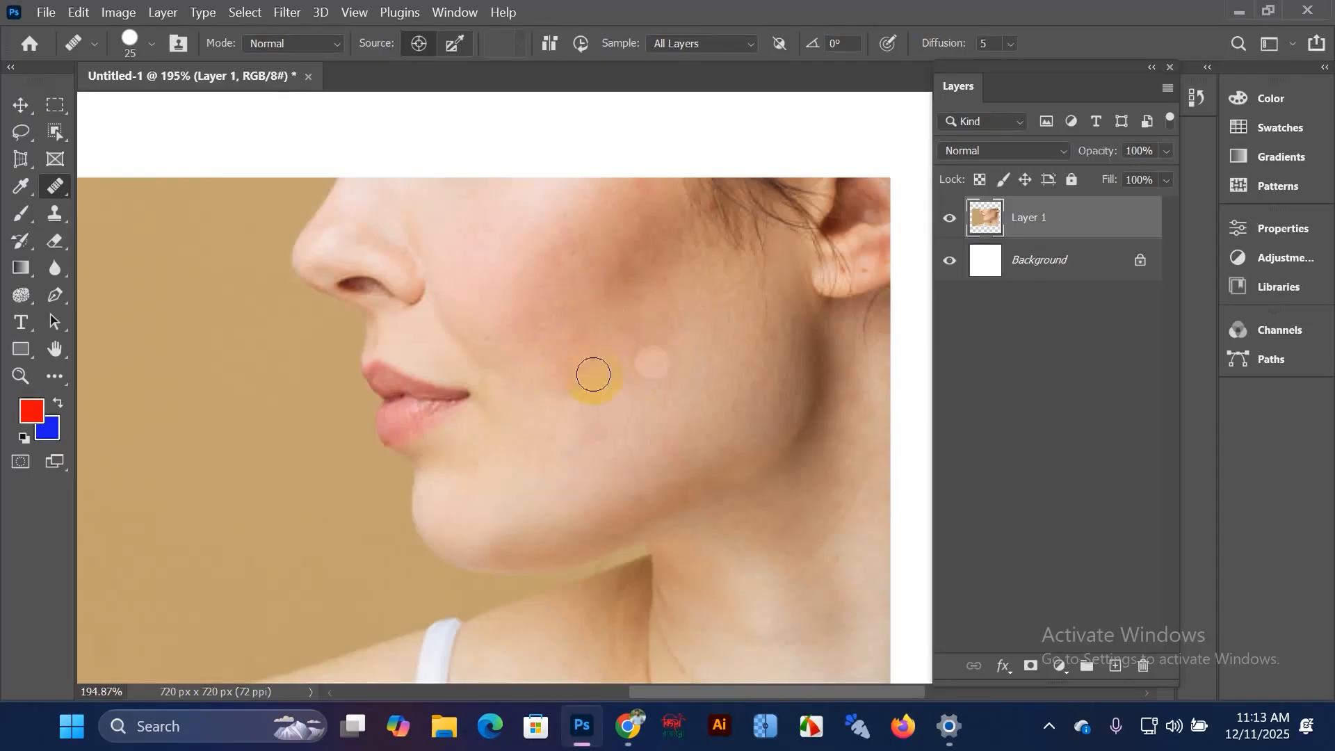
pyautogui.click(566, 376)
pyautogui.click(611, 277)
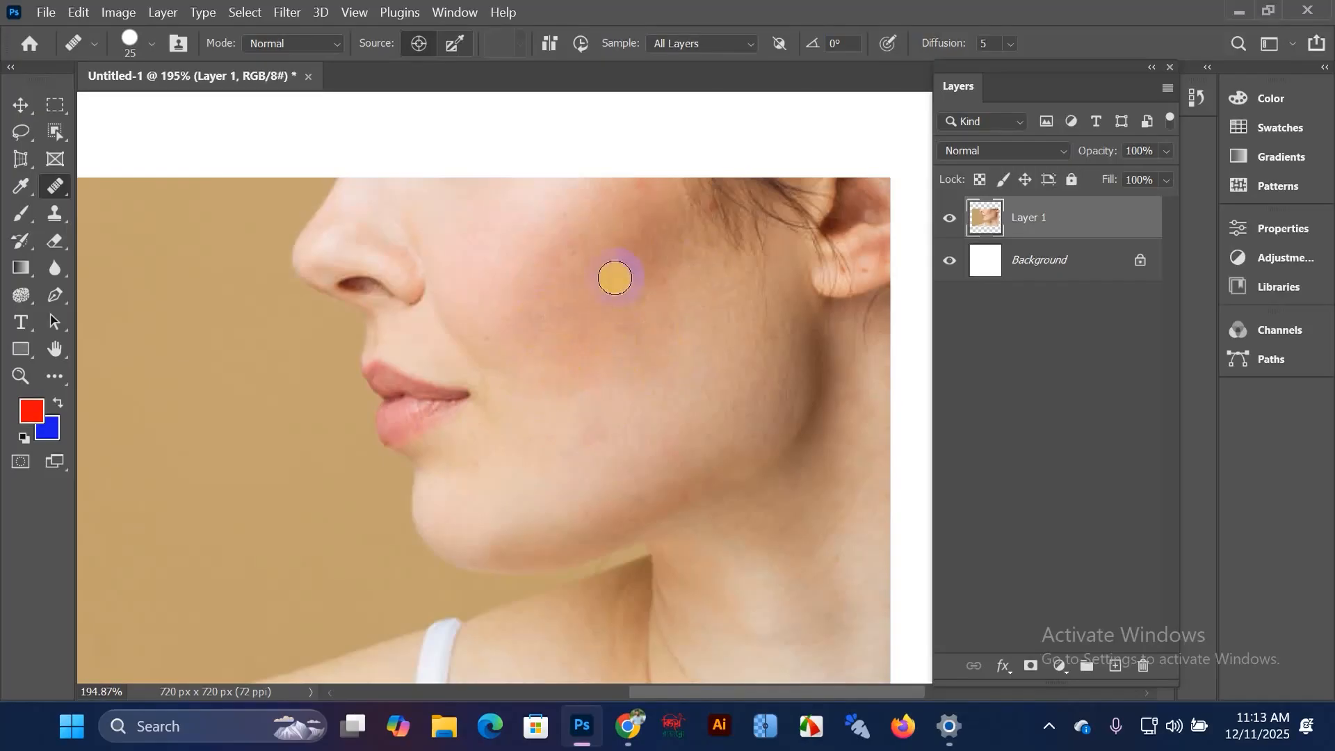
pyautogui.click(550, 314)
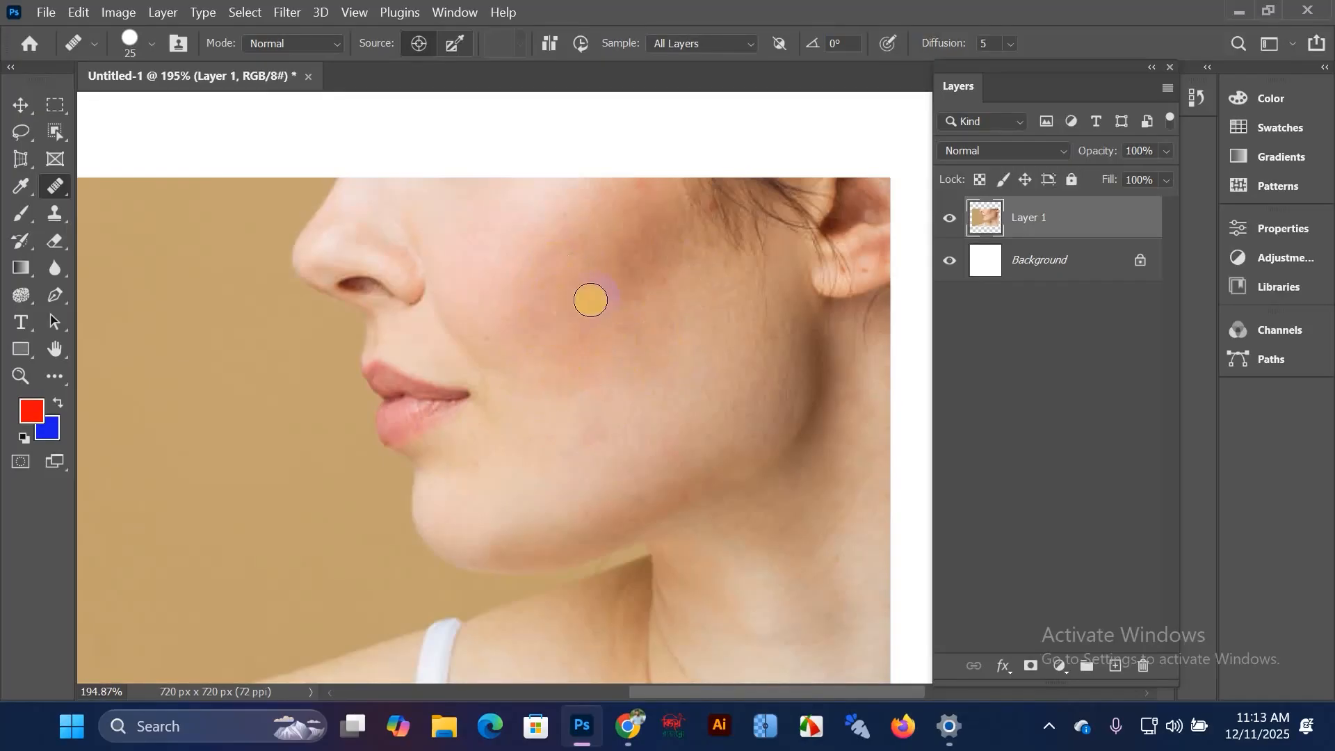
# Step: Even out the remaining uneven skin on the middle and lower cheek with the Healing Brush
pyautogui.click(638, 365)
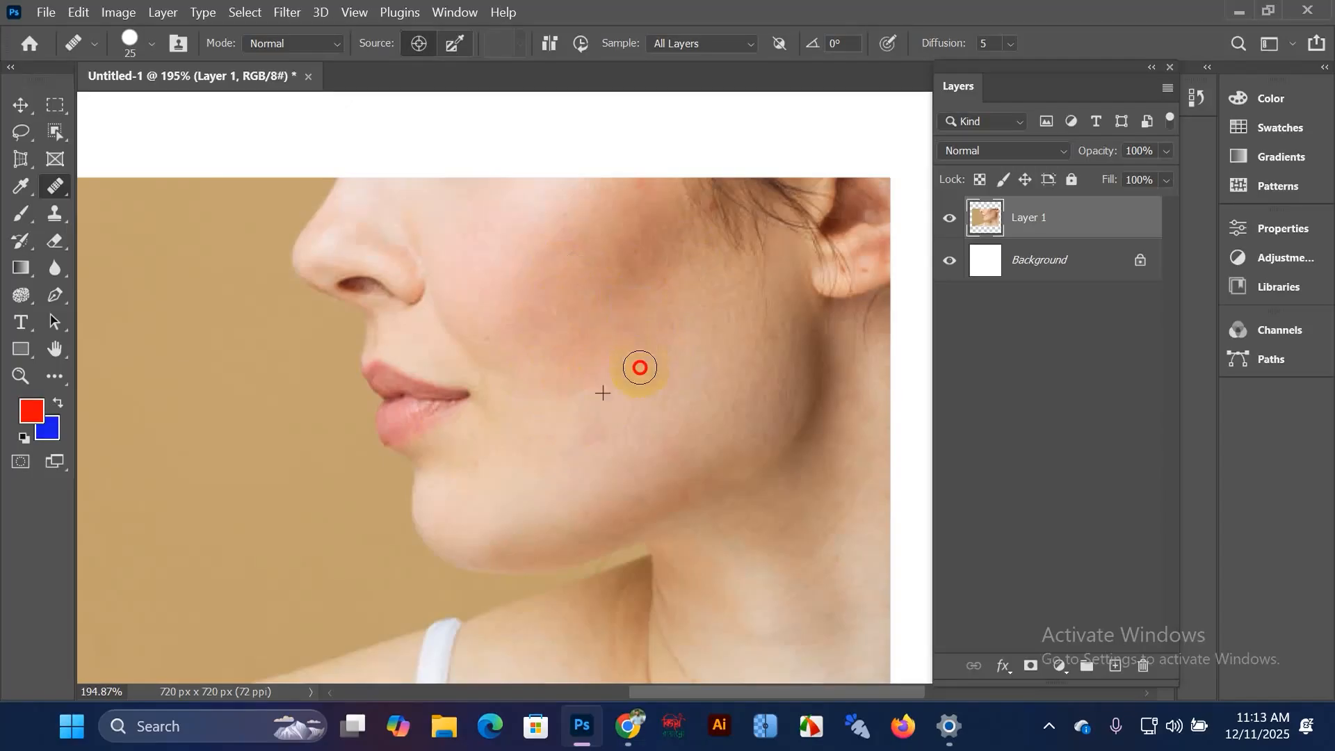
pyautogui.click(605, 310)
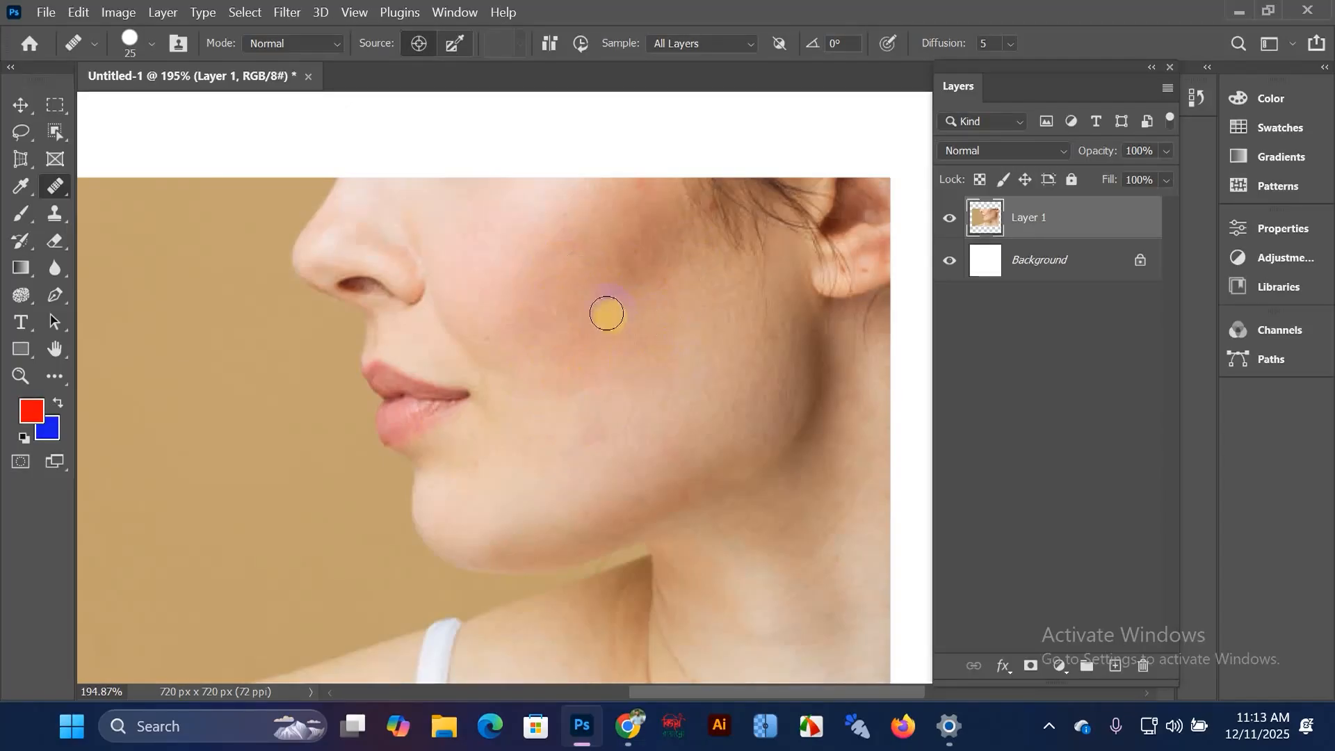
pyautogui.click(396, 368)
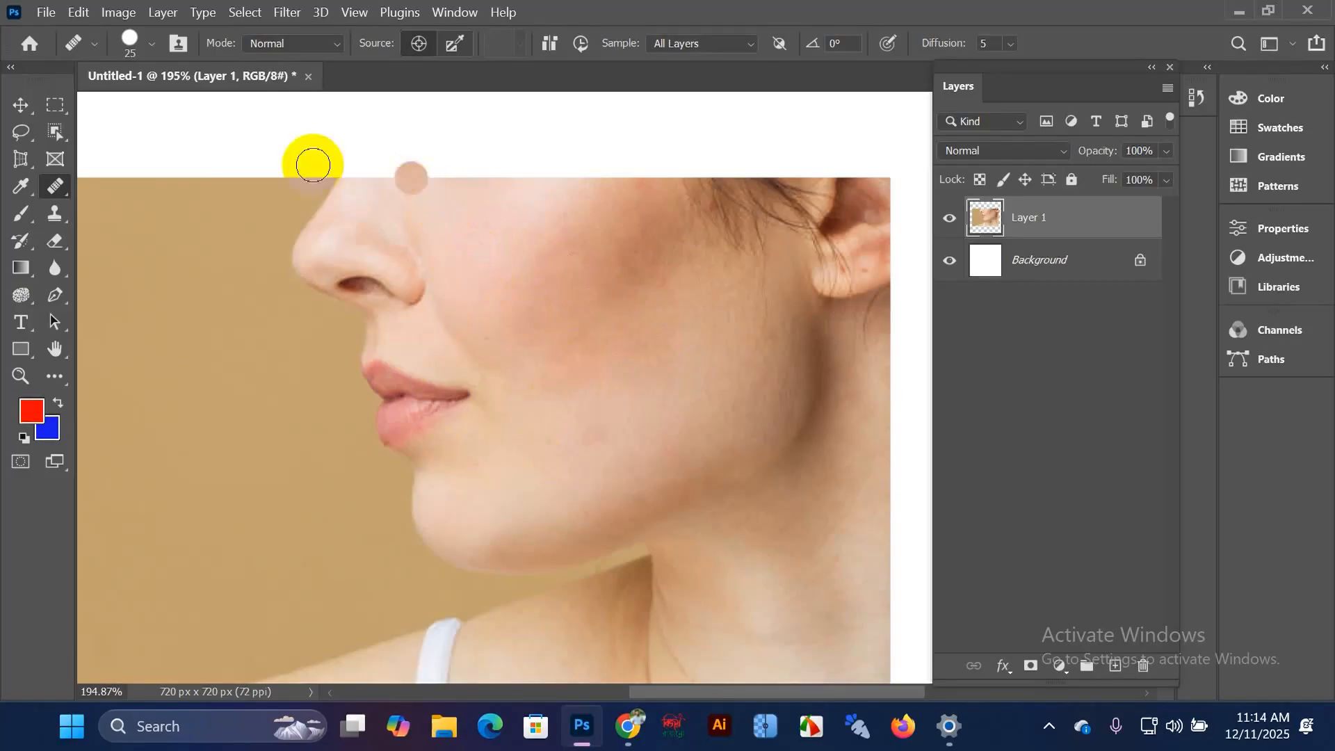
# Step: Patch the reddish middle of the cheek and the skin below it with the Patch Tool, clearing the selection after each patch
pyautogui.rightClick(55, 188)
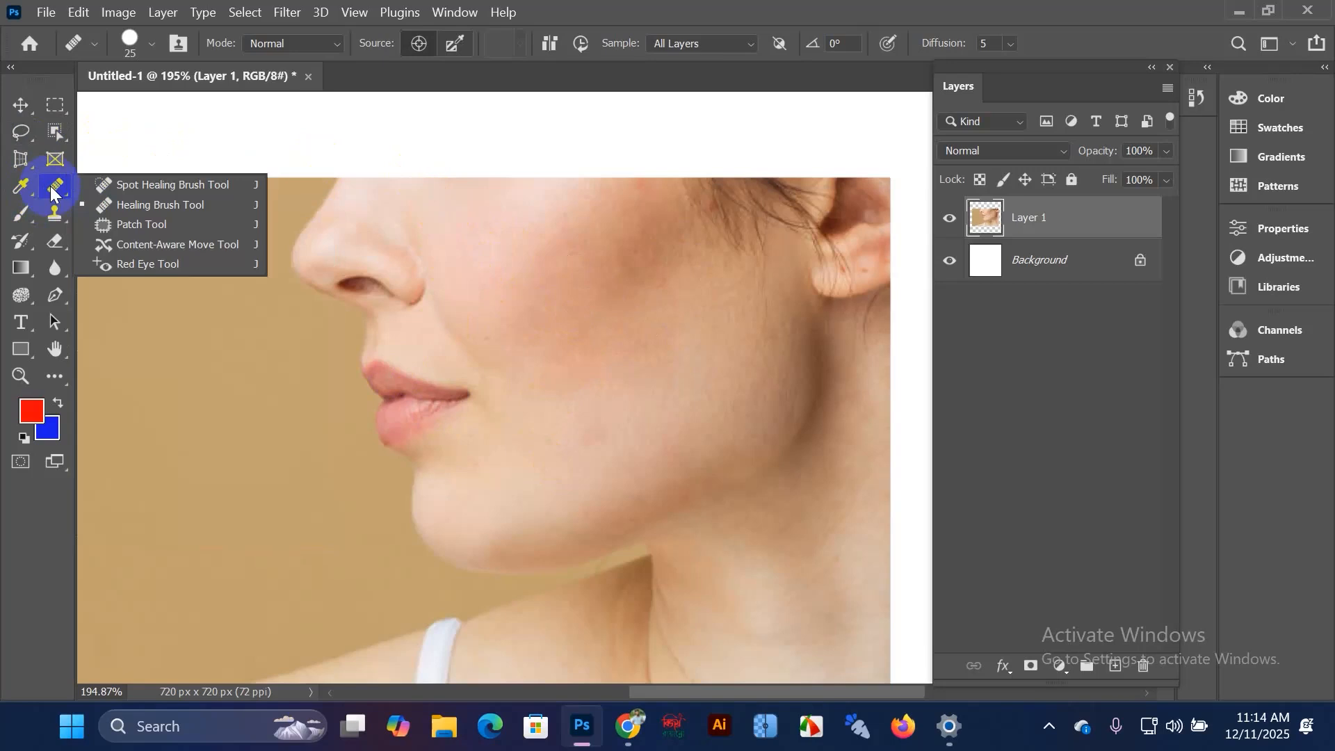
pyautogui.click(119, 231)
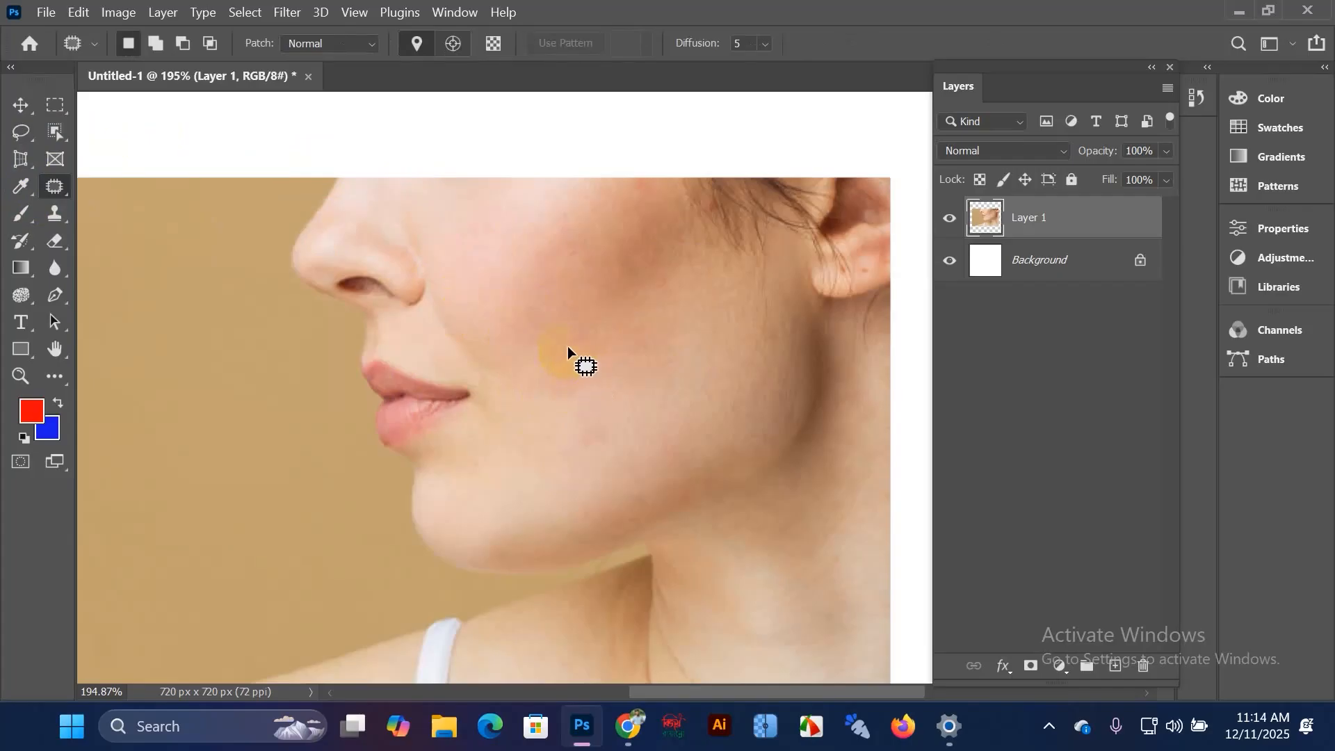
pyautogui.moveTo(557, 352)
pyautogui.mouseDown()
pyautogui.moveTo(539, 266)
pyautogui.moveTo(581, 266)
pyautogui.moveTo(603, 341)
pyautogui.moveTo(564, 360)
pyautogui.moveTo(550, 346)
pyautogui.moveTo(546, 309)
pyautogui.moveTo(650, 390)
pyautogui.mouseUp()
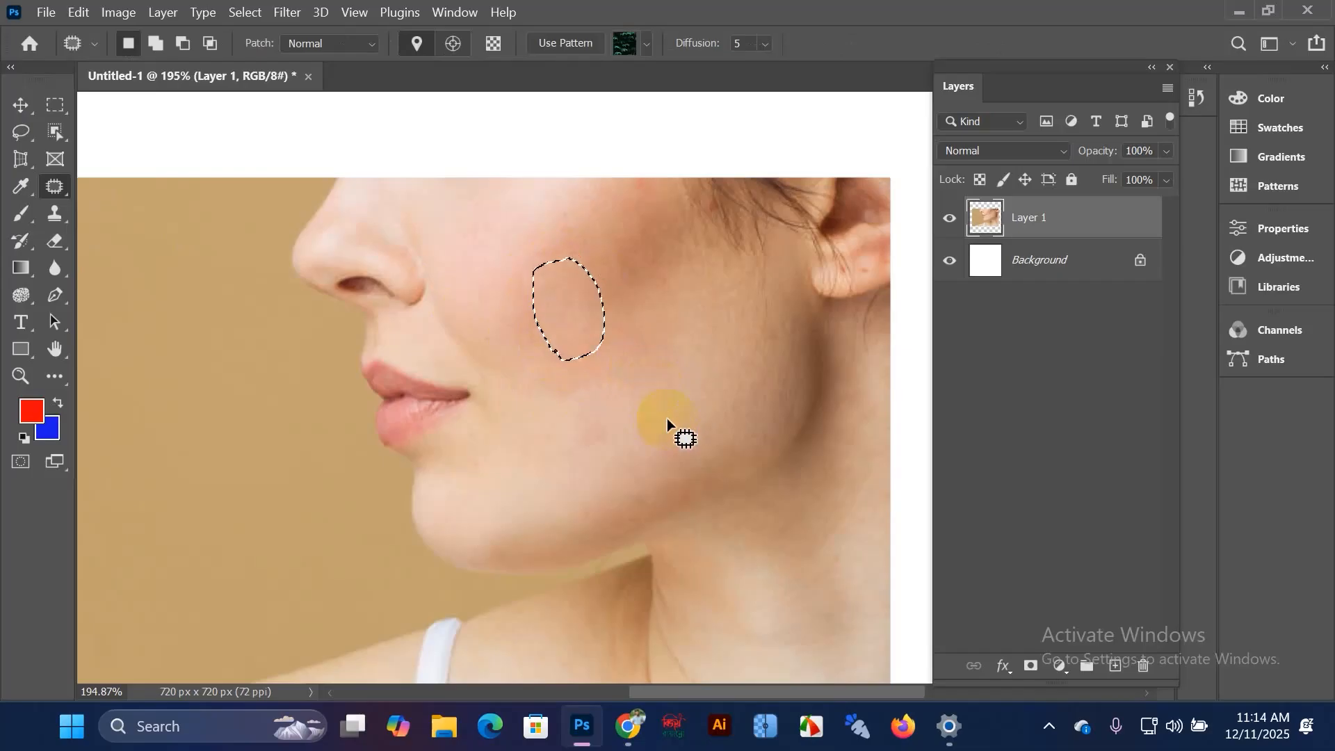
pyautogui.hotkey('ctrl', 'd')
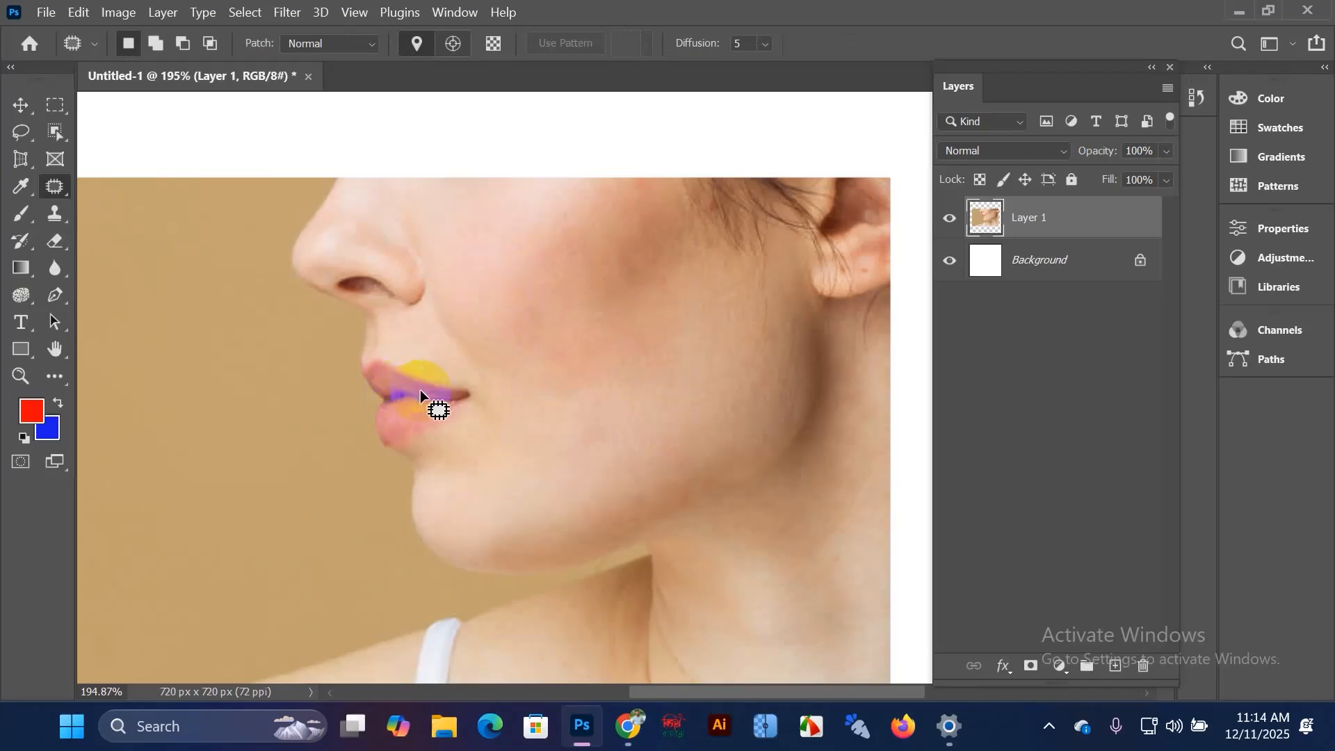
pyautogui.moveTo(568, 423)
pyautogui.mouseDown()
pyautogui.moveTo(614, 421)
pyautogui.moveTo(609, 451)
pyautogui.moveTo(571, 462)
pyautogui.moveTo(580, 409)
pyautogui.moveTo(625, 428)
pyautogui.moveTo(671, 406)
pyautogui.mouseUp()
pyautogui.hotkey('ctrl', 'd')
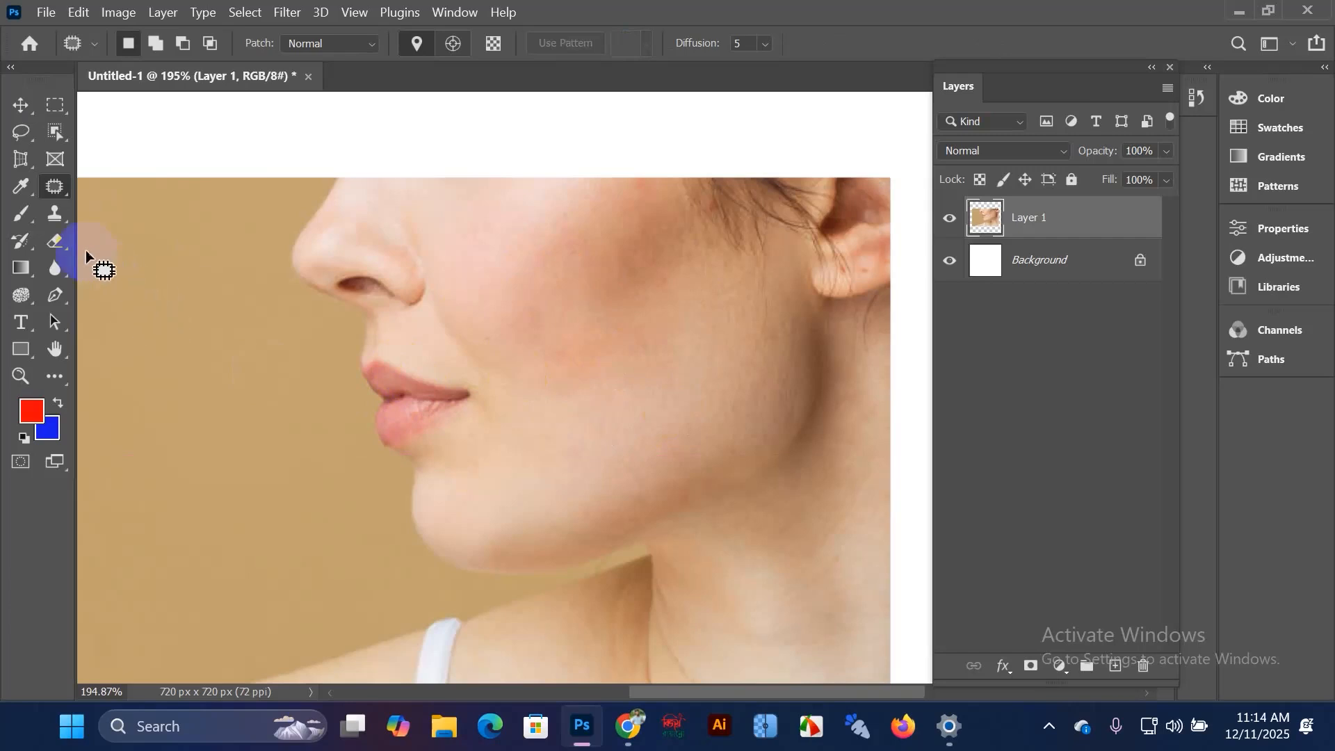
# Step: Switch to the Move tool and delete Layer 1 containing the retouched face photo
pyautogui.click(64, 185)
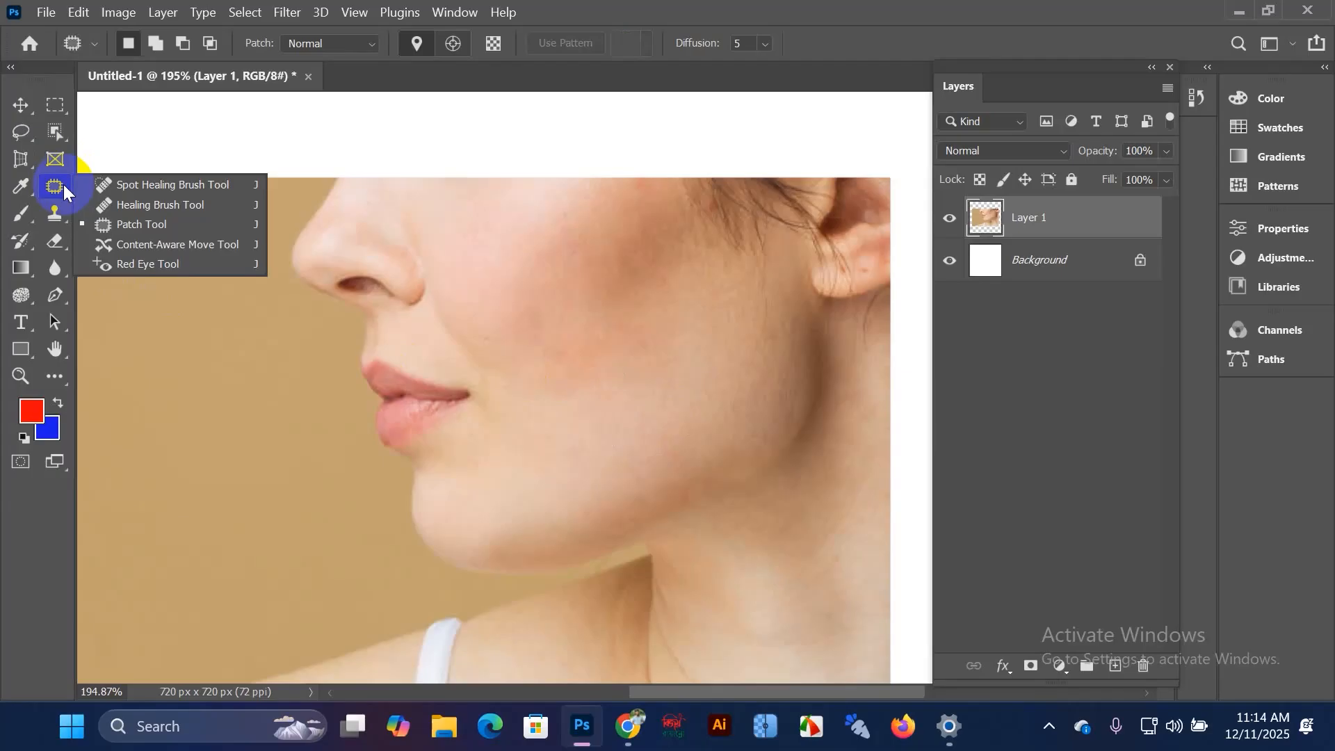
pyautogui.click(15, 106)
pyautogui.moveTo(485, 388); pyautogui.dragTo(484, 389)
pyautogui.hotkey('ctrl', 'z')
pyautogui.hotkey('ctrl', 'z')
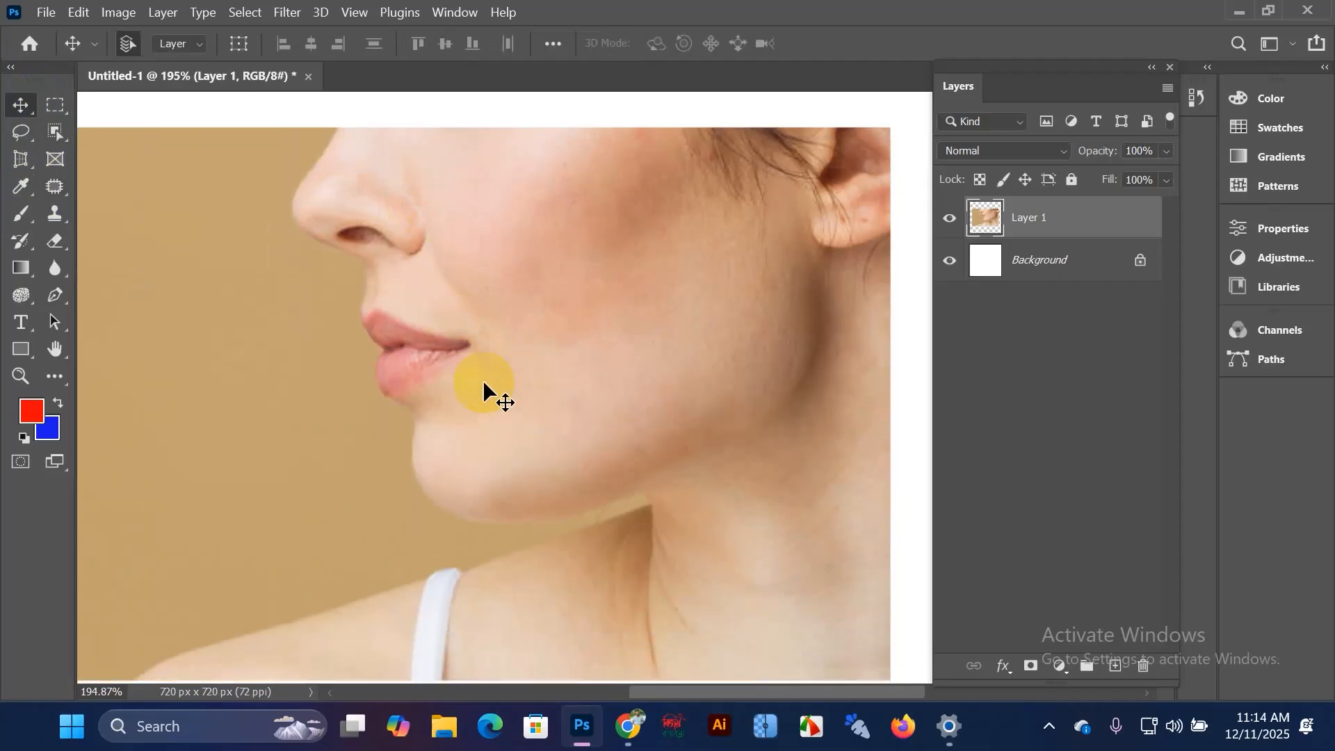
pyautogui.scroll(-2, 484, 383)
pyautogui.moveTo(484, 382); pyautogui.dragTo(548, 365)
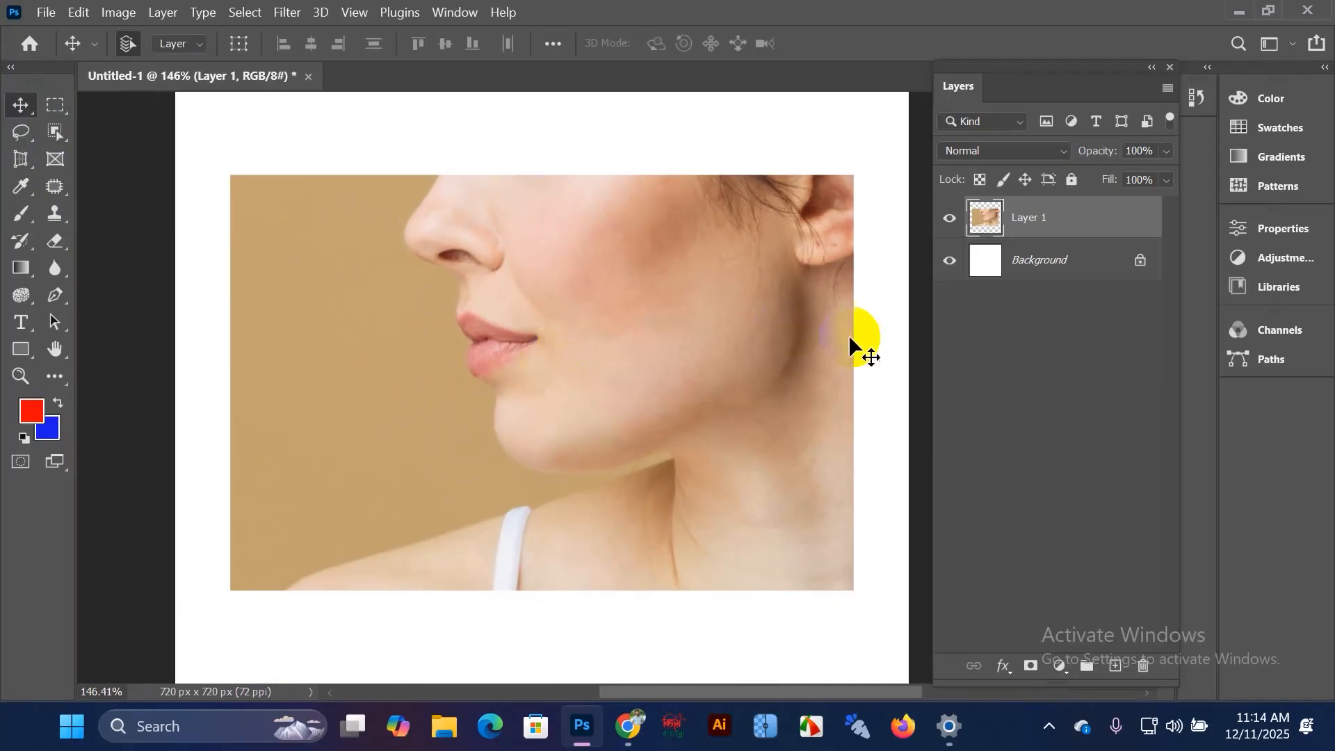
pyautogui.click(1028, 233)
pyautogui.press('Delete')
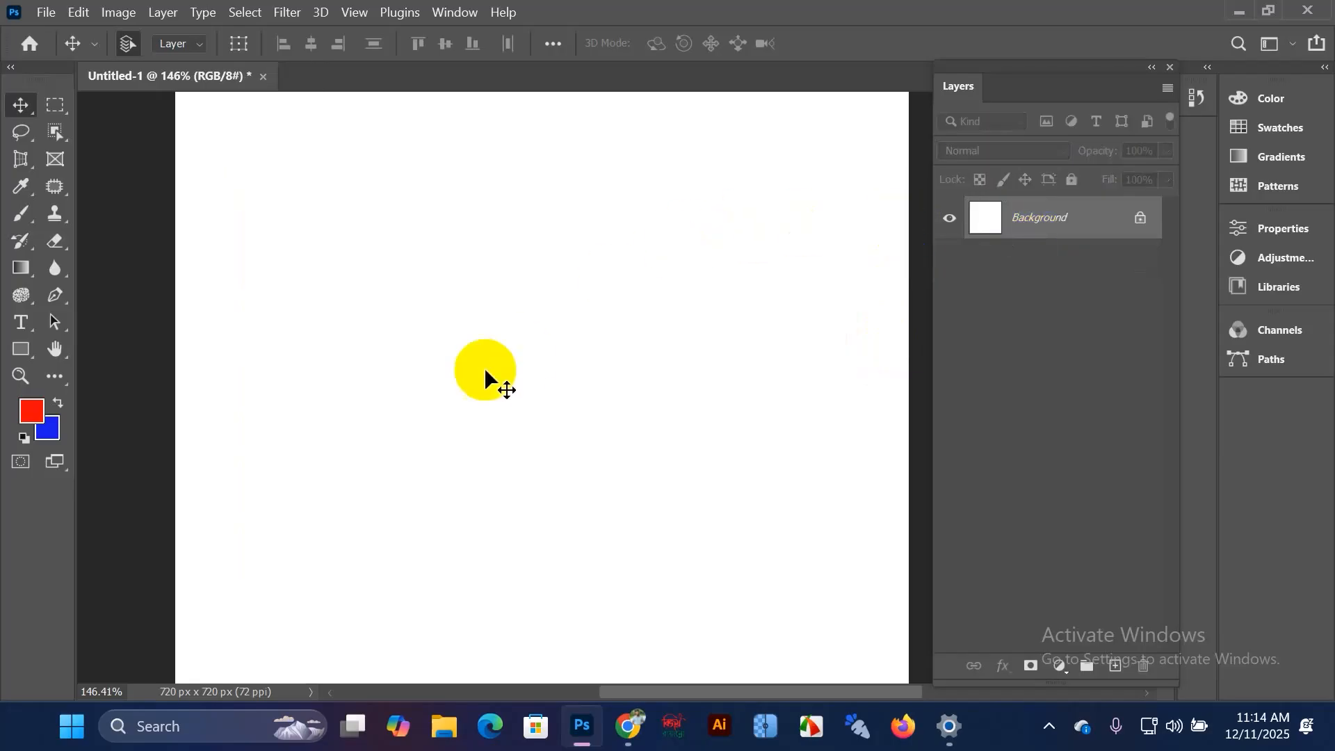
# Step: Start opening an image file and browse to the EDGE PROJECT folder on the New Volume (D:) drive
pyautogui.rightClick(55, 186)
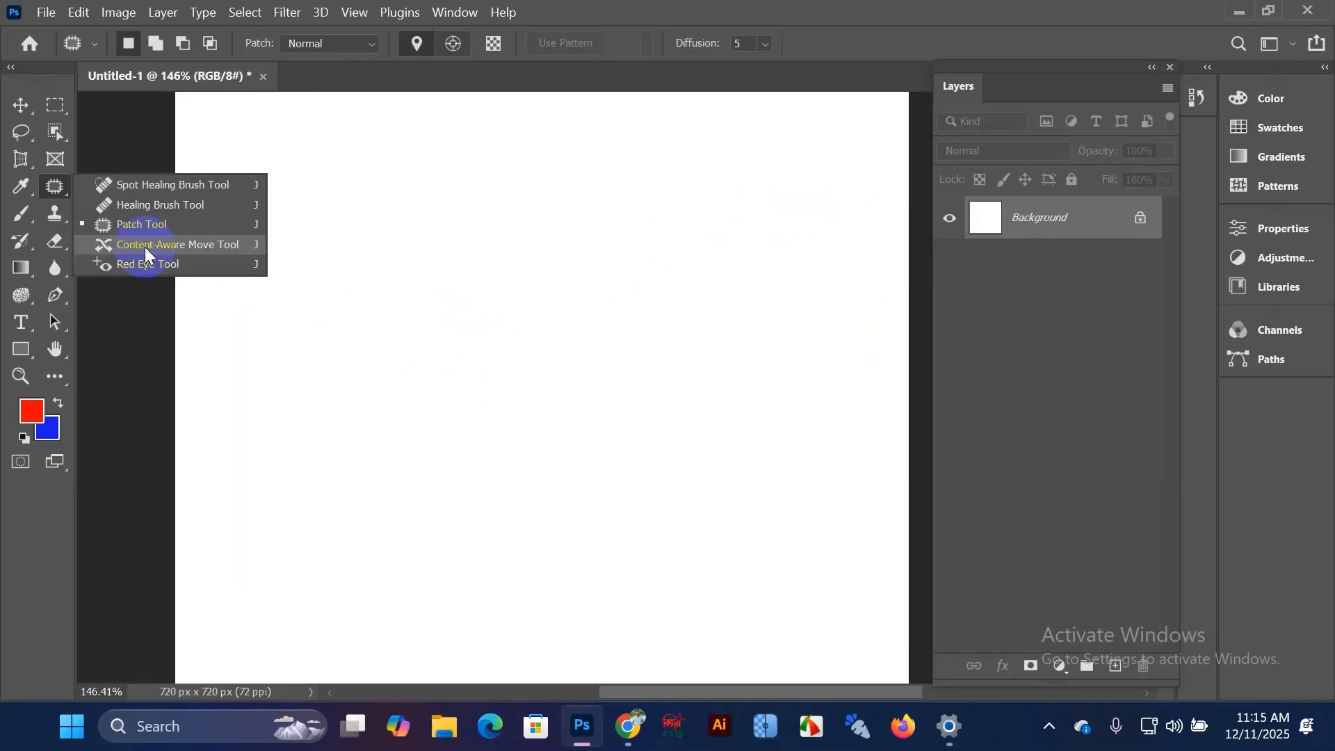
pyautogui.click(43, 14)
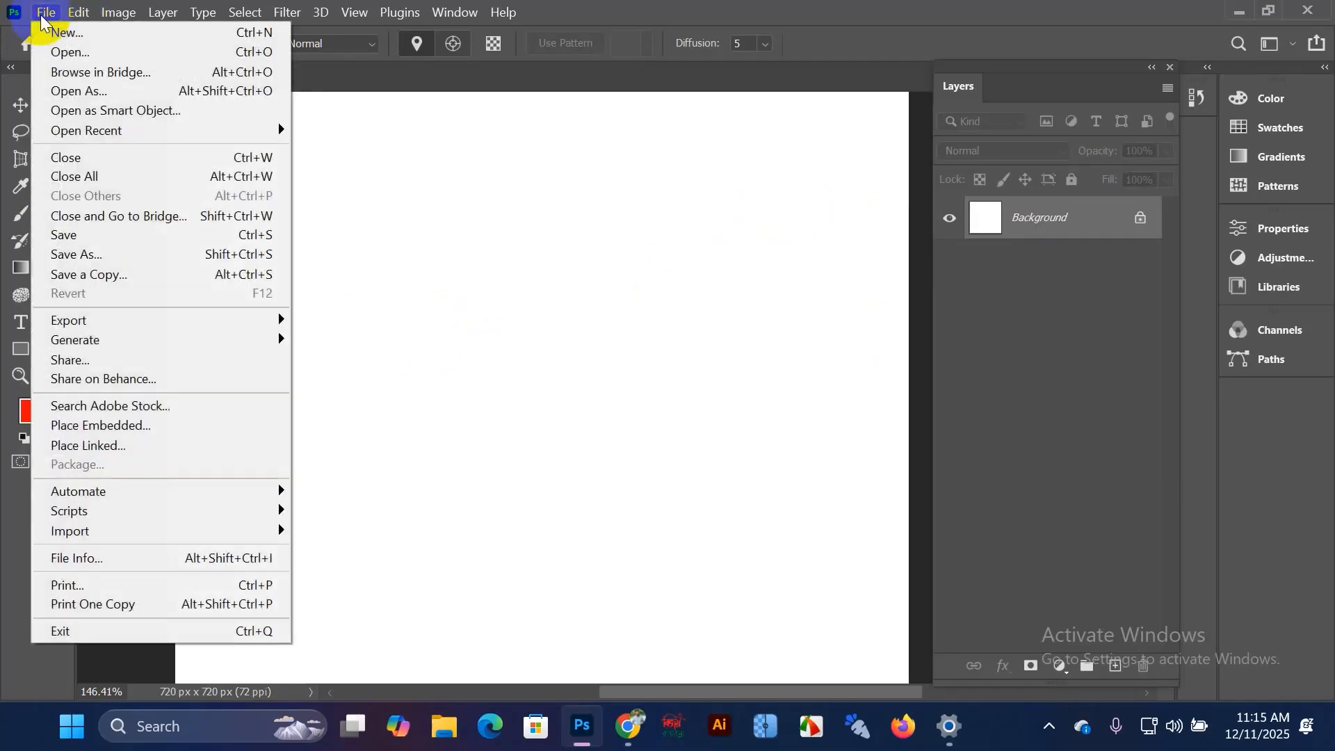
pyautogui.click(69, 50)
pyautogui.scroll(-3, 129, 320)
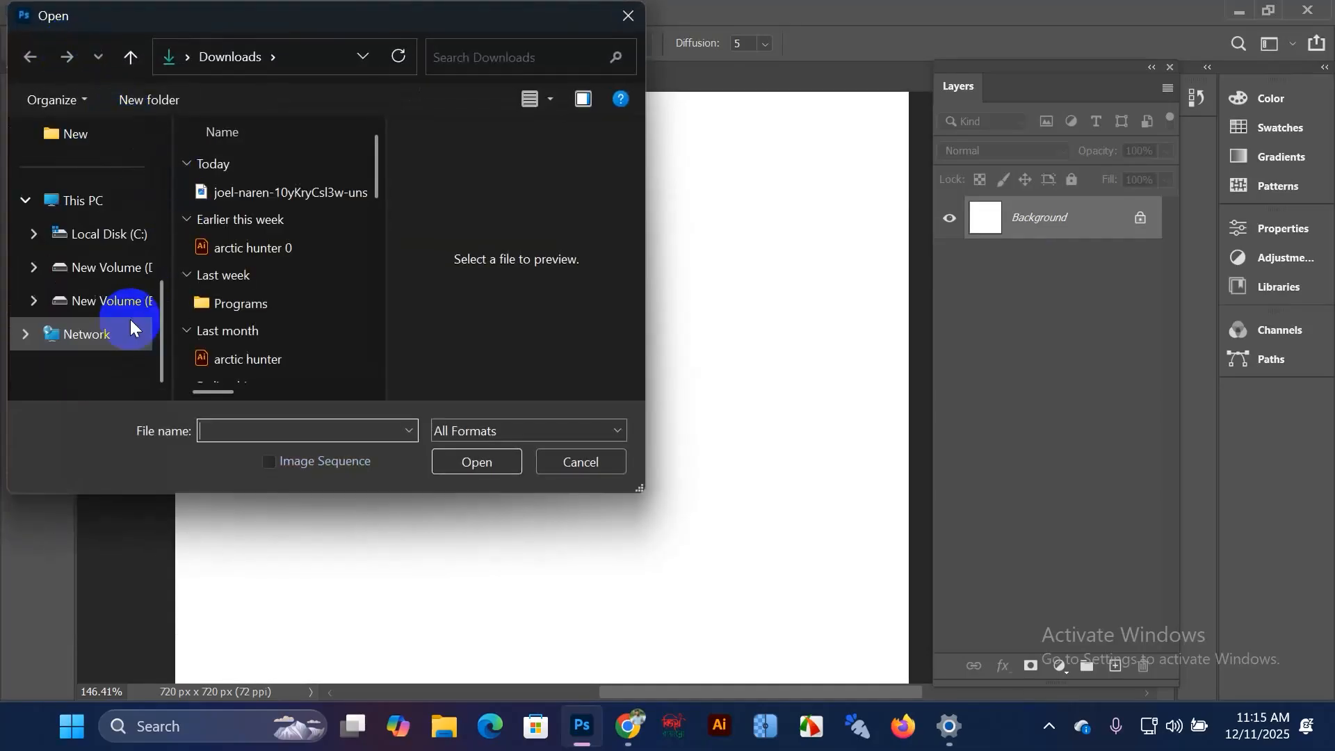
pyautogui.click(122, 278)
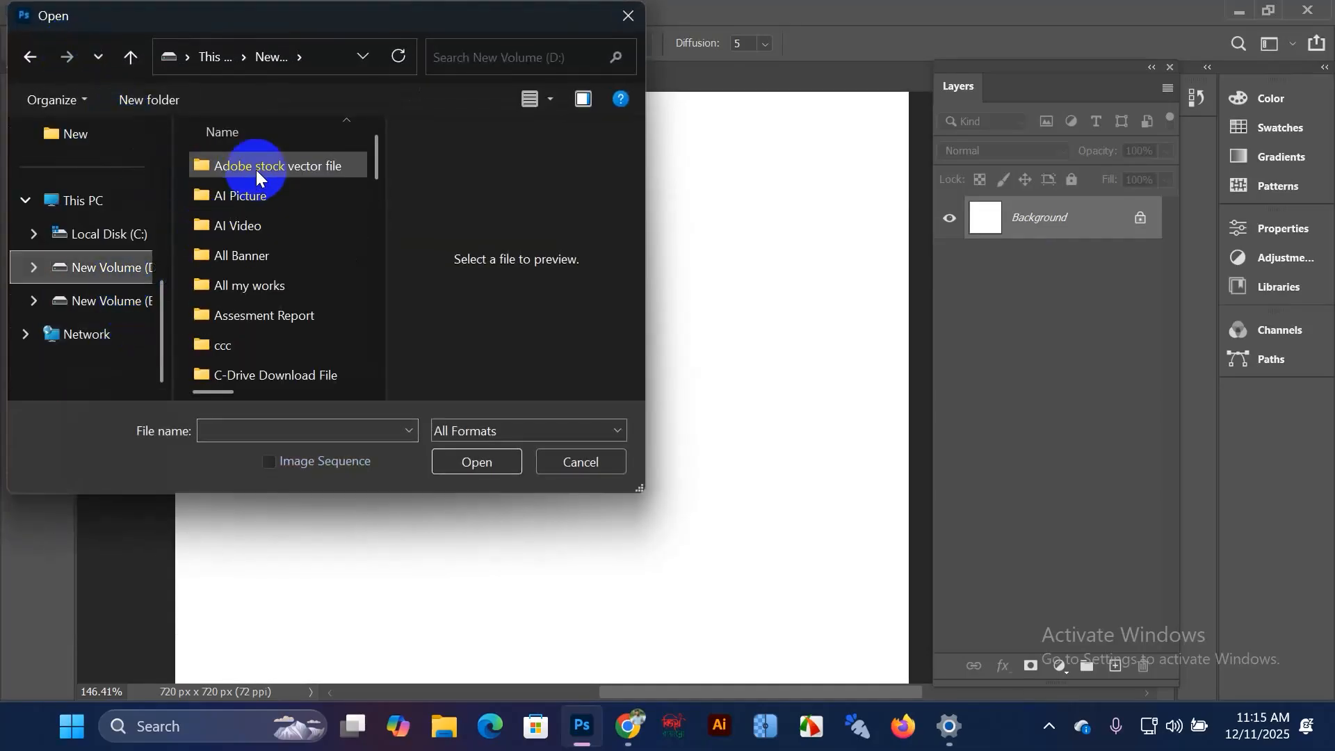
pyautogui.scroll(-2, 257, 279)
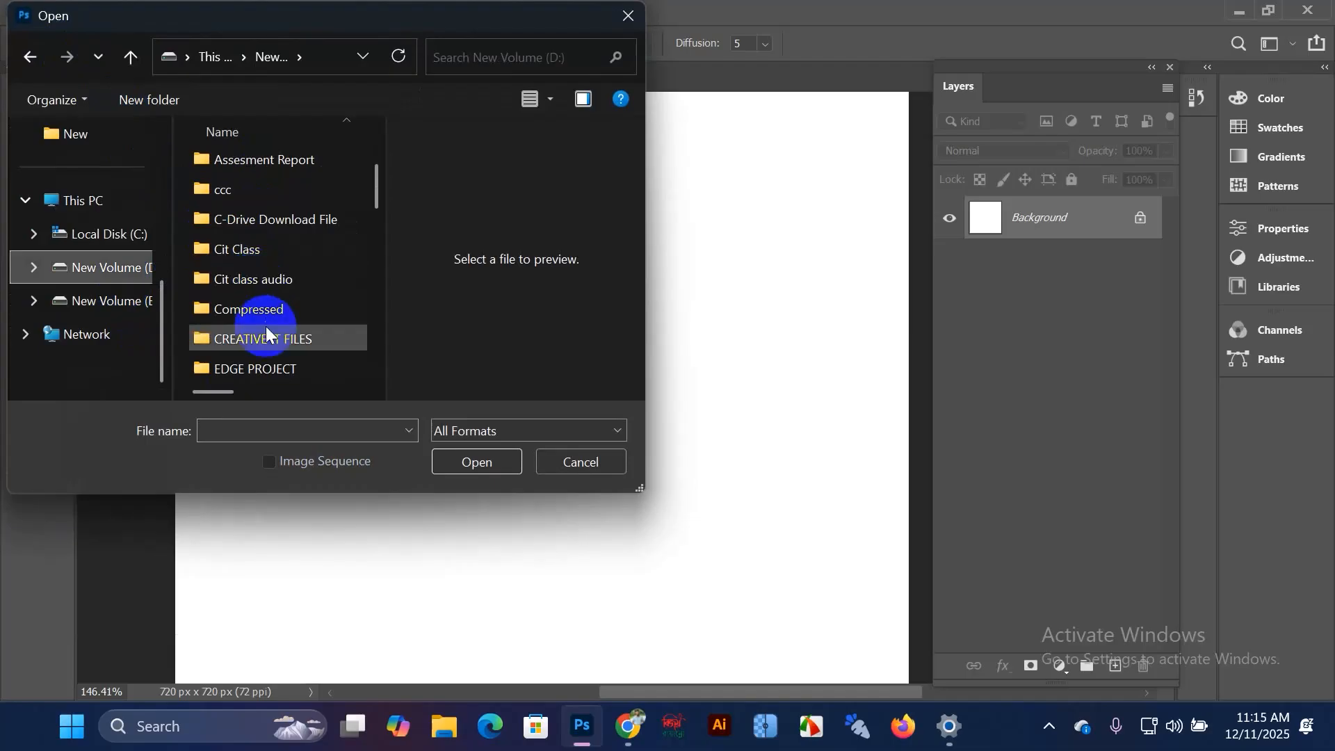
pyautogui.click(277, 357)
pyautogui.doubleClick(277, 358)
pyautogui.scroll(-6, 284, 231)
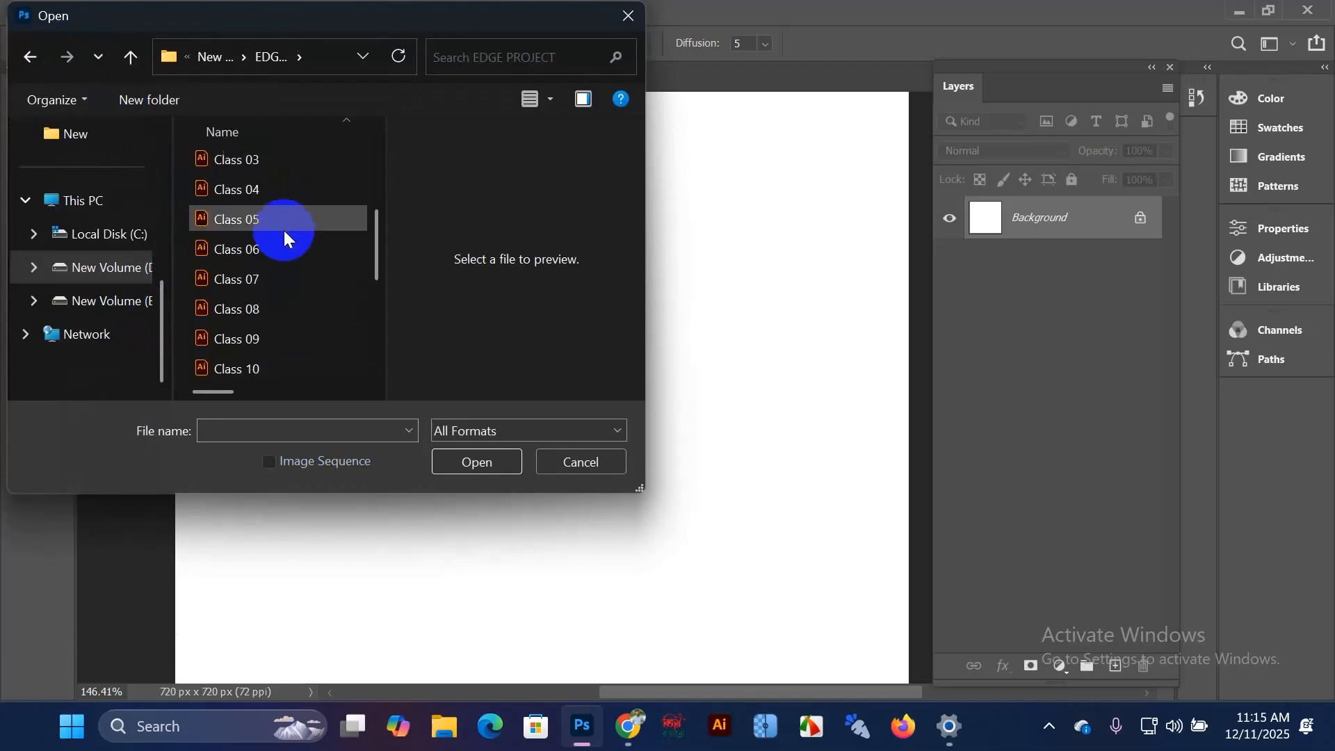
pyautogui.scroll(6, 284, 231)
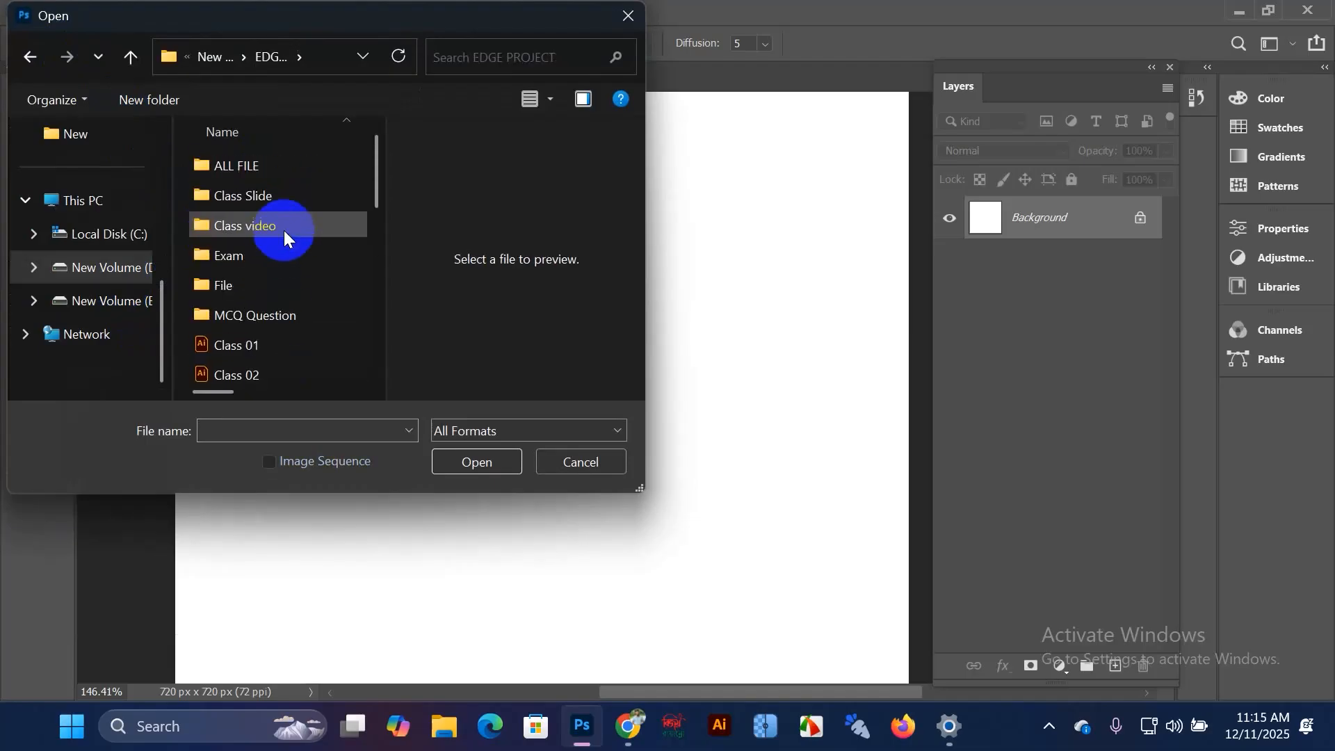
# Step: Open the photo of the couple lying on sand from the Photoshop Lesson-3 folder inside ALL FILE
pyautogui.doubleClick(274, 170)
pyautogui.doubleClick(297, 198)
pyautogui.scroll(-3, 303, 246)
pyautogui.scroll(-3, 303, 246)
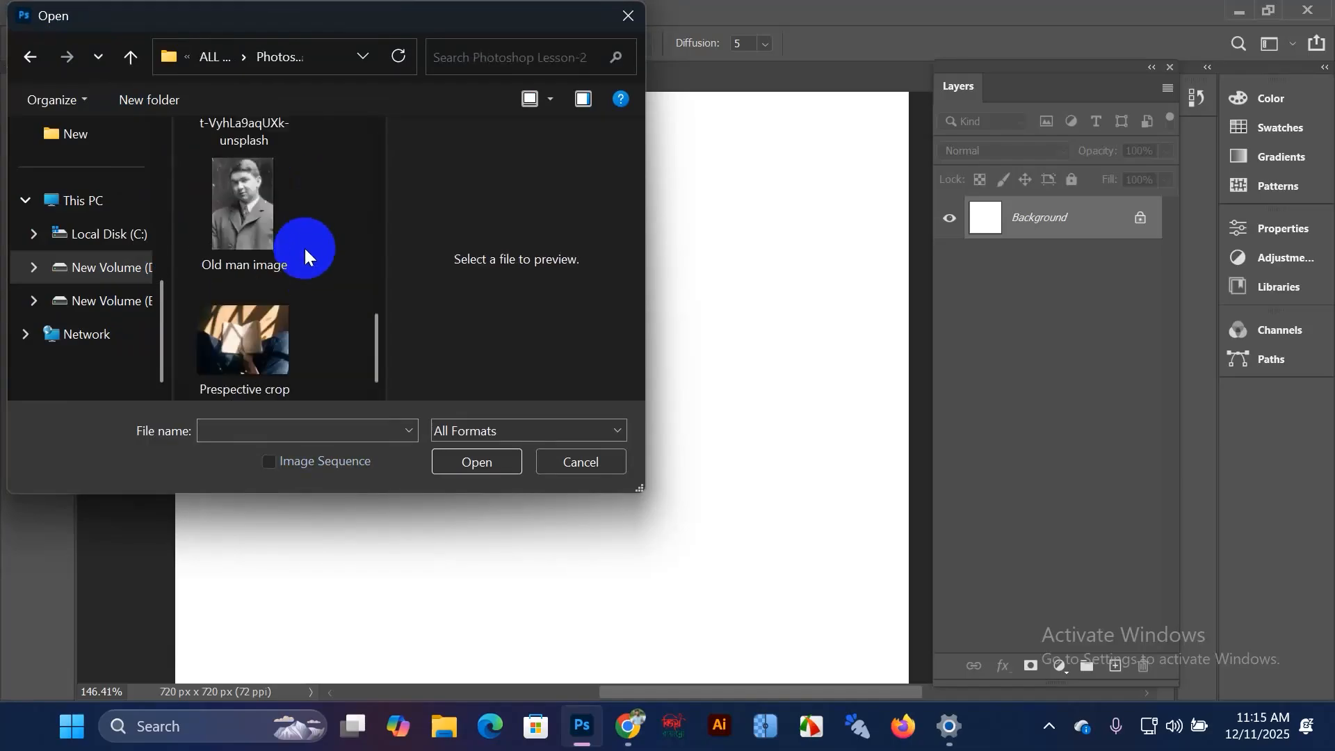
pyautogui.scroll(5, 303, 246)
pyautogui.click(123, 44)
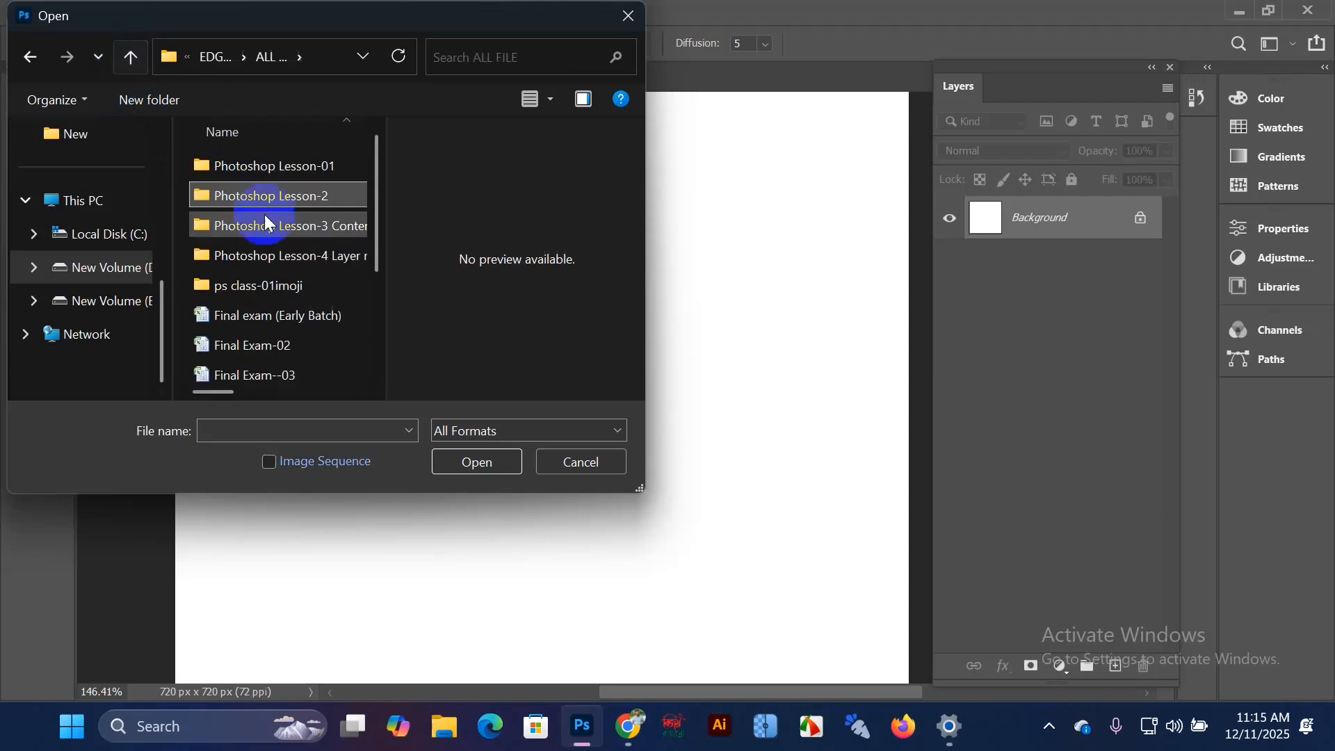
pyautogui.doubleClick(278, 232)
pyautogui.doubleClick(261, 187)
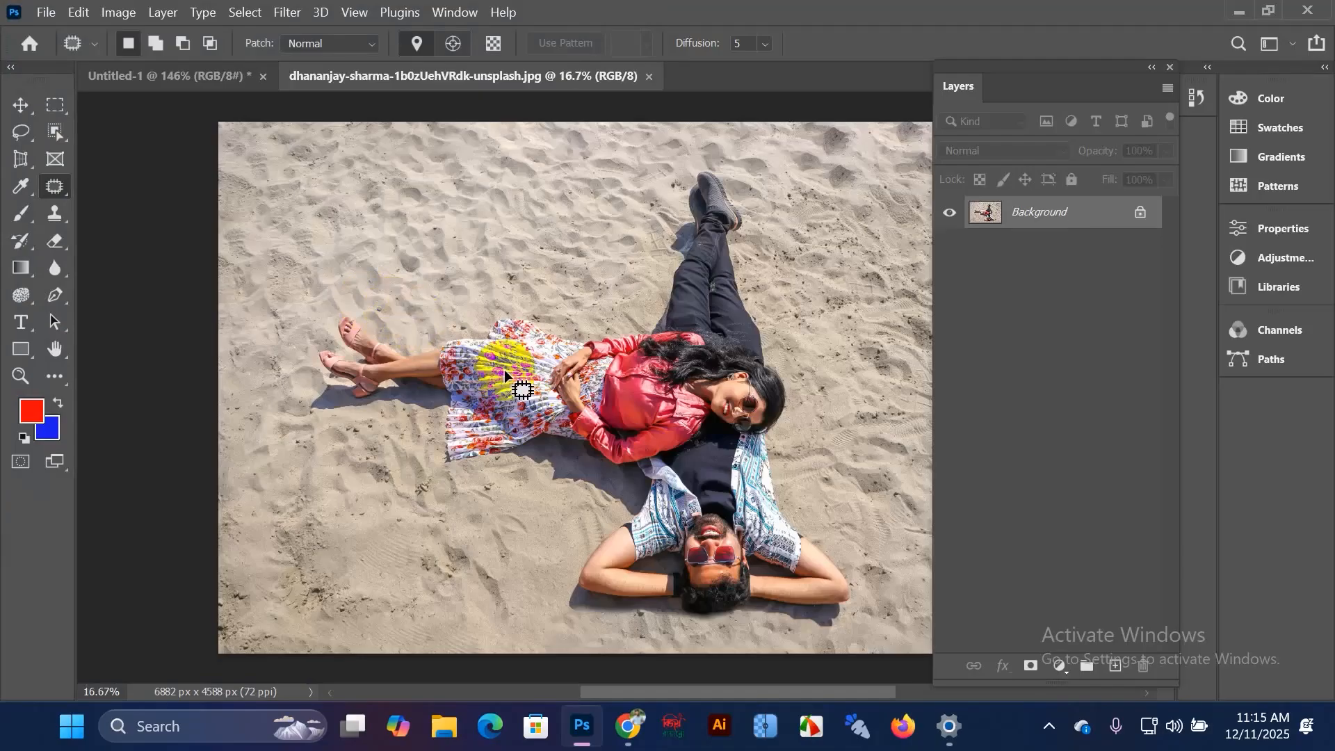
# Step: Convert the Background into an editable layer and activate the Content-Aware Move Tool
pyautogui.scroll(-2, 505, 376)
pyautogui.press('space')
pyautogui.moveTo(679, 375); pyautogui.dragTo(540, 370)
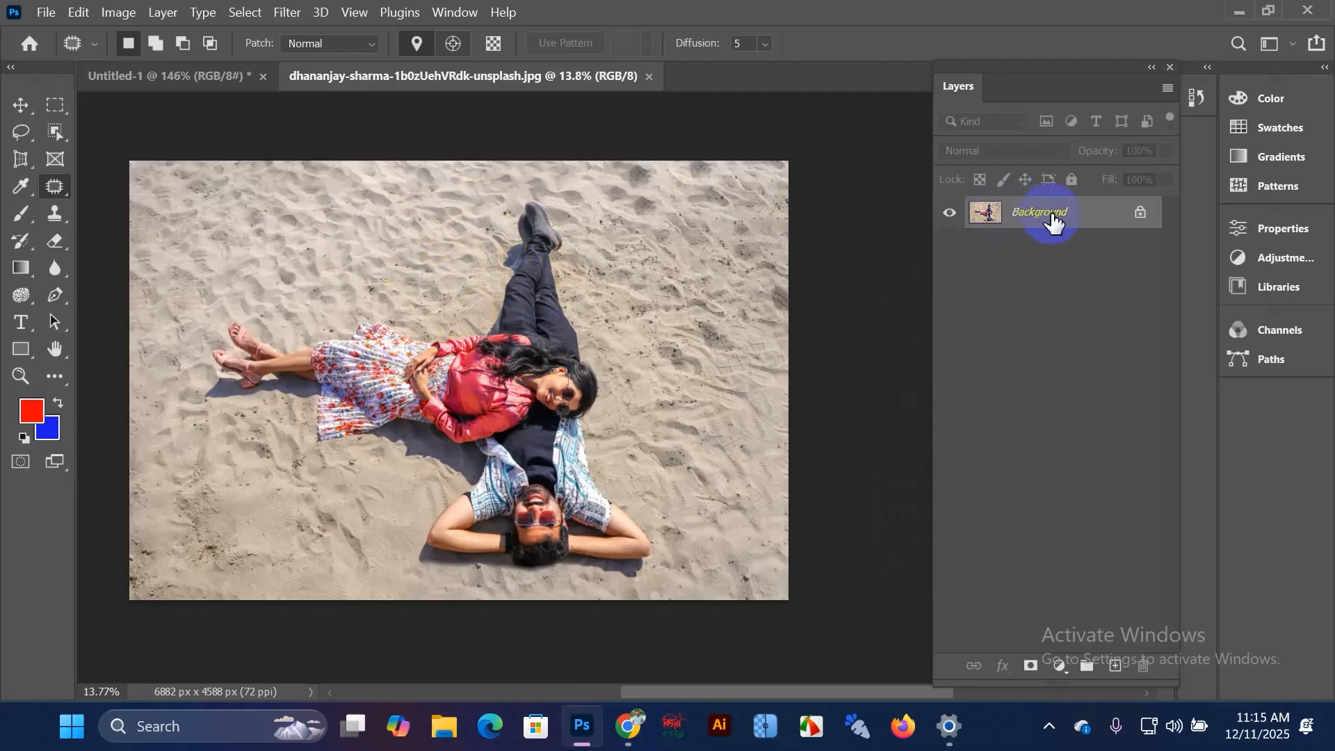
pyautogui.doubleClick(1088, 229)
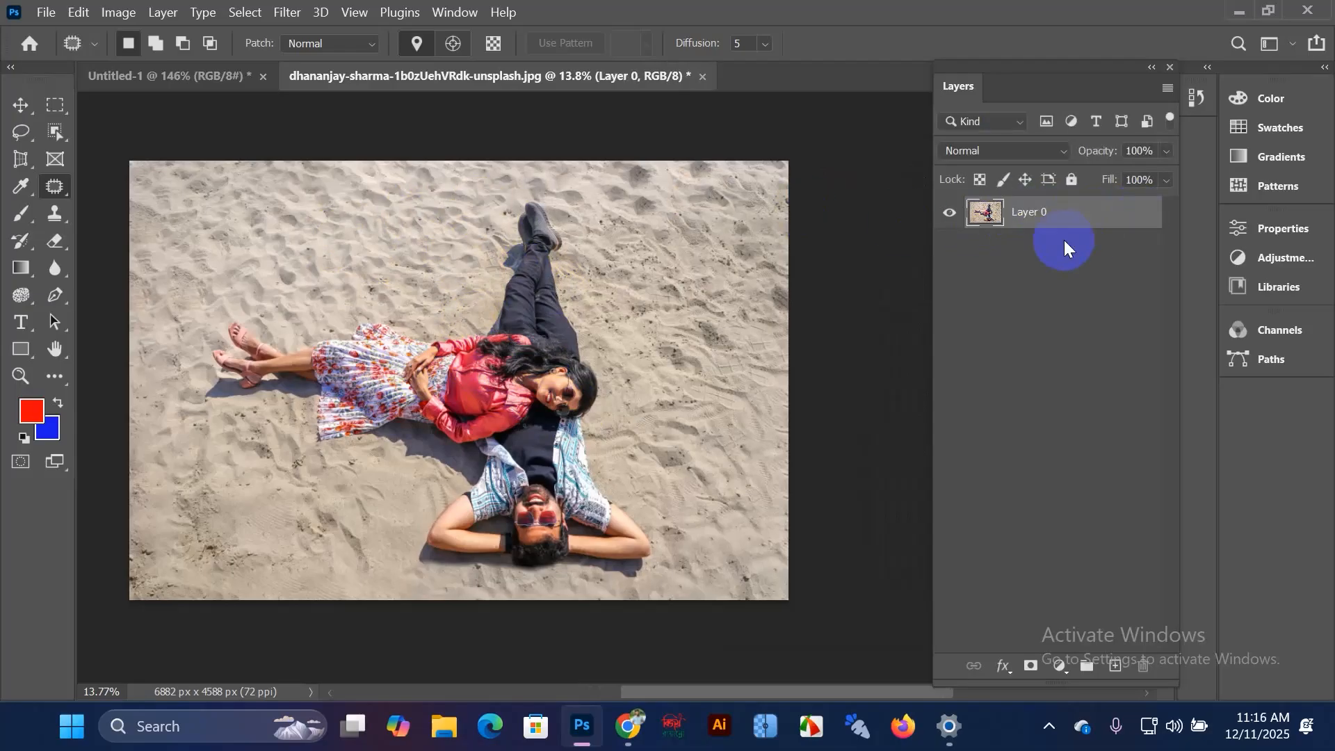
pyautogui.click(62, 215)
pyautogui.moveTo(56, 183); pyautogui.dragTo(122, 246)
pyautogui.click(123, 246)
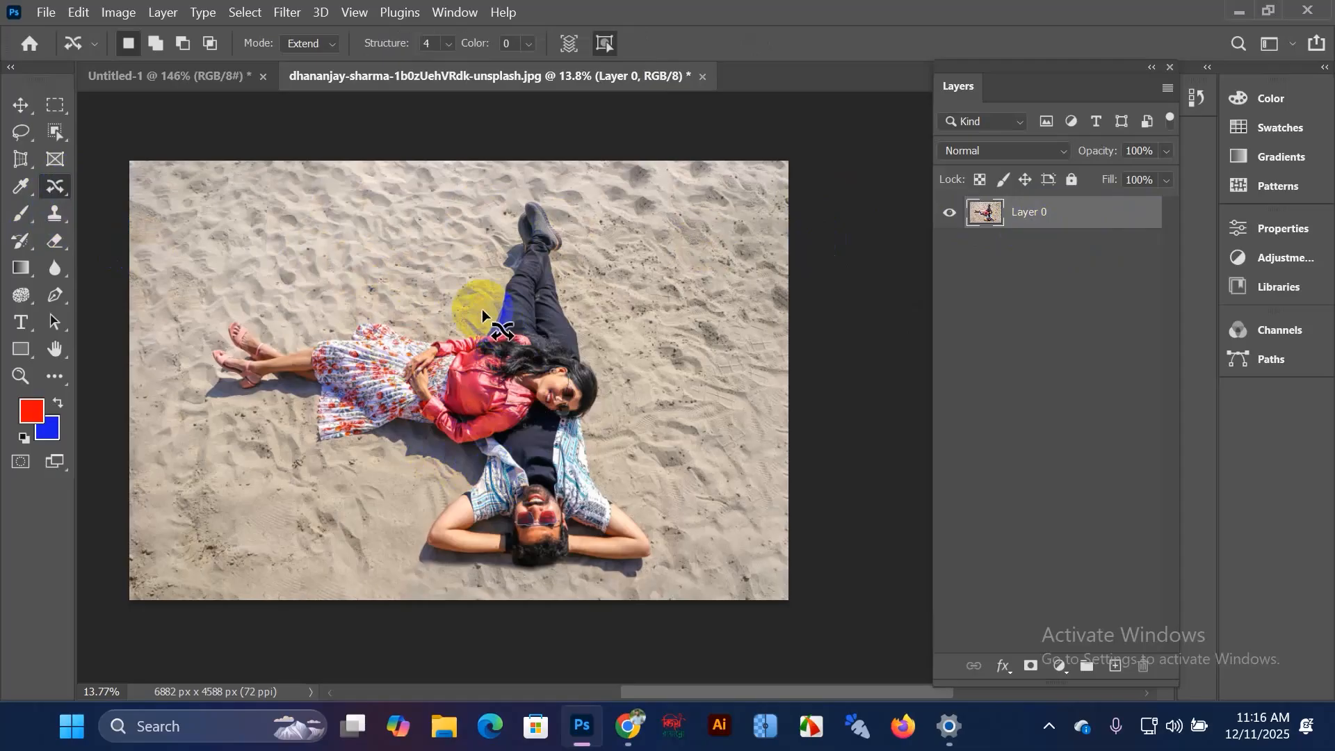
# Step: Draw a loose freehand selection around the whole couple, including their feet, arms and shadows
pyautogui.moveTo(491, 274)
pyautogui.mouseDown()
pyautogui.moveTo(489, 221)
pyautogui.moveTo(505, 194)
pyautogui.moveTo(570, 209)
pyautogui.moveTo(603, 438)
pyautogui.moveTo(663, 552)
pyautogui.moveTo(654, 579)
pyautogui.moveTo(599, 590)
pyautogui.moveTo(499, 565)
pyautogui.moveTo(417, 588)
pyautogui.moveTo(394, 552)
pyautogui.moveTo(404, 488)
pyautogui.moveTo(316, 435)
pyautogui.moveTo(168, 395)
pyautogui.moveTo(184, 346)
pyautogui.moveTo(225, 316)
pyautogui.moveTo(386, 314)
pyautogui.mouseUp()
pyautogui.moveTo(470, 311); pyautogui.dragTo(473, 311)
pyautogui.scroll(-3, 512, 457)
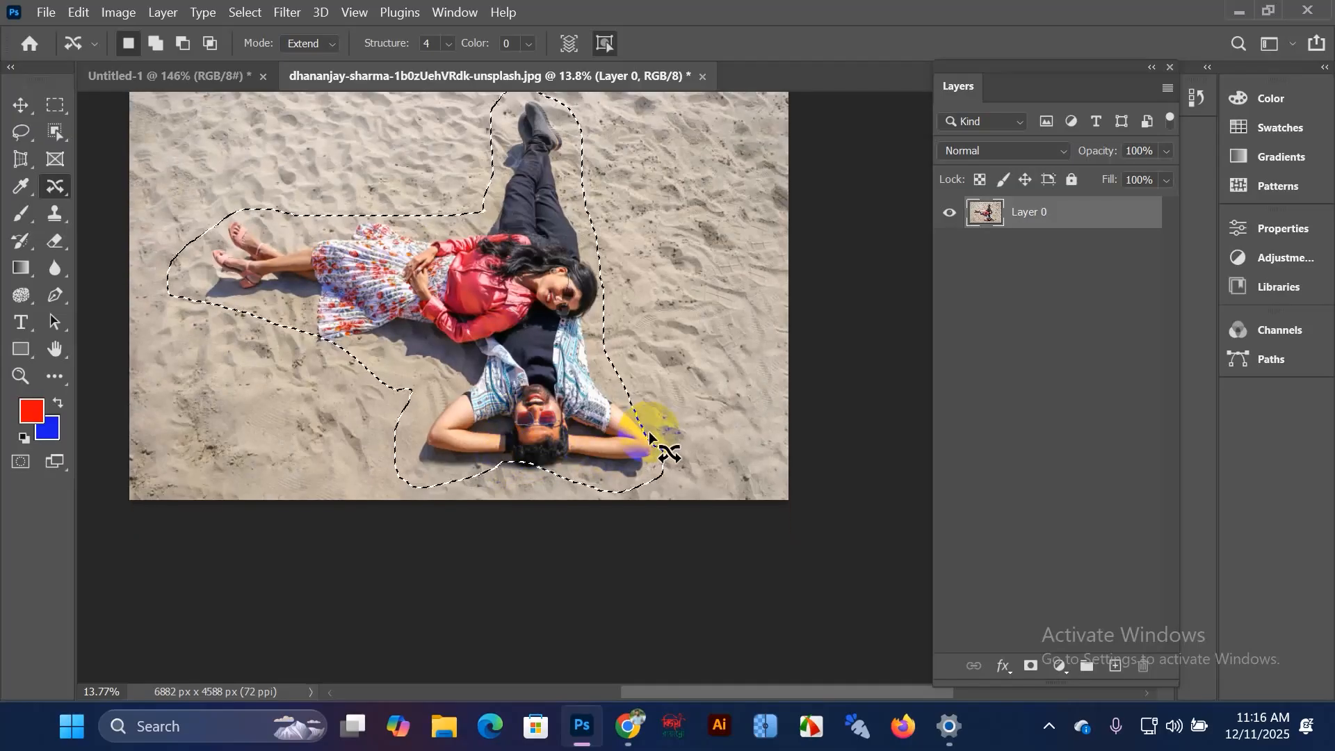
# Step: Set the selection mode to add, shift the selected couple slightly with Content-Aware Move in Extend mode, and commit it
pyautogui.scroll(5, 654, 438)
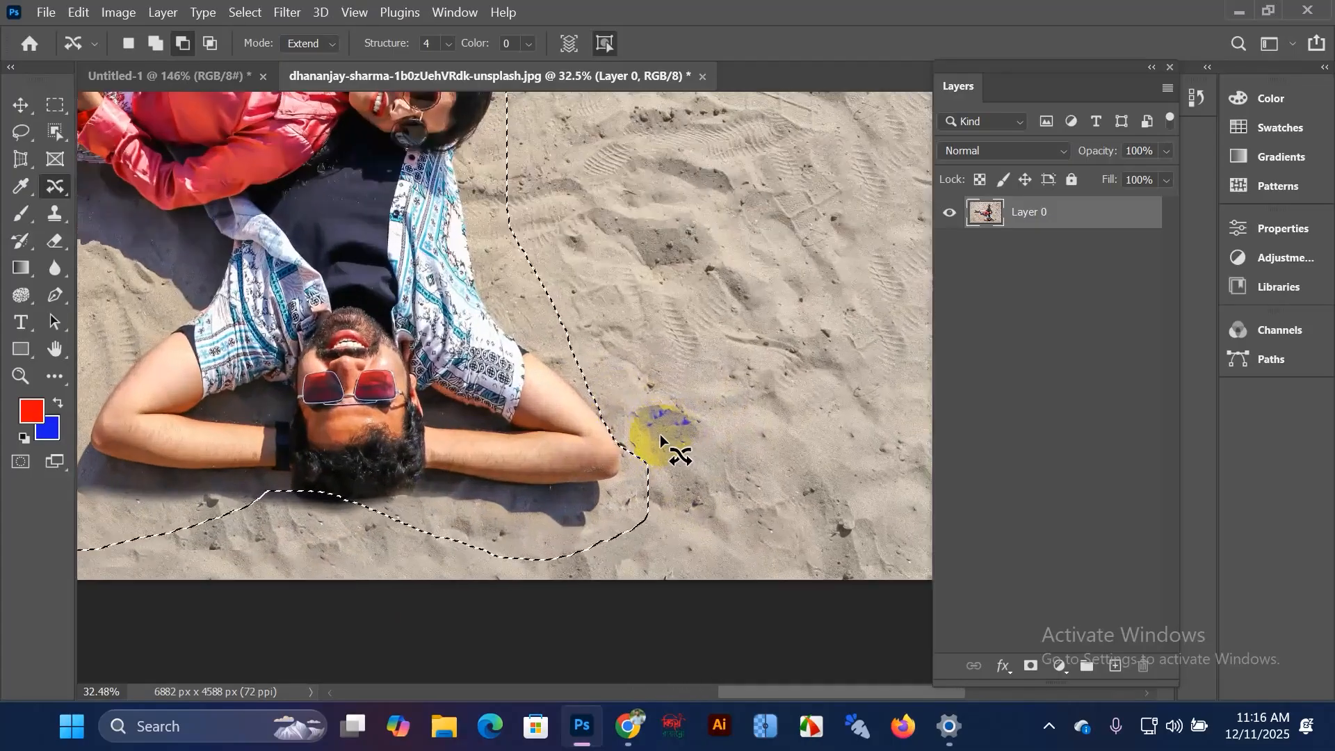
pyautogui.click(158, 46)
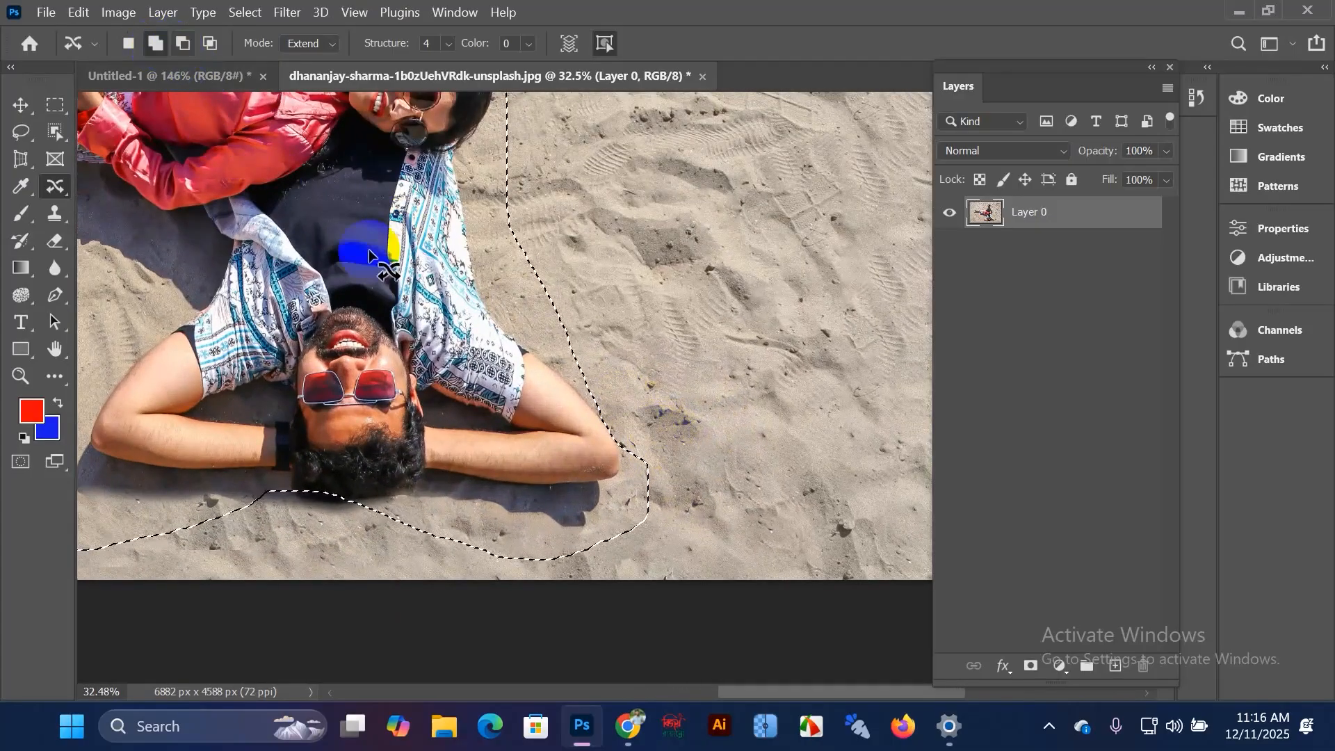
pyautogui.moveTo(586, 400); pyautogui.dragTo(605, 398)
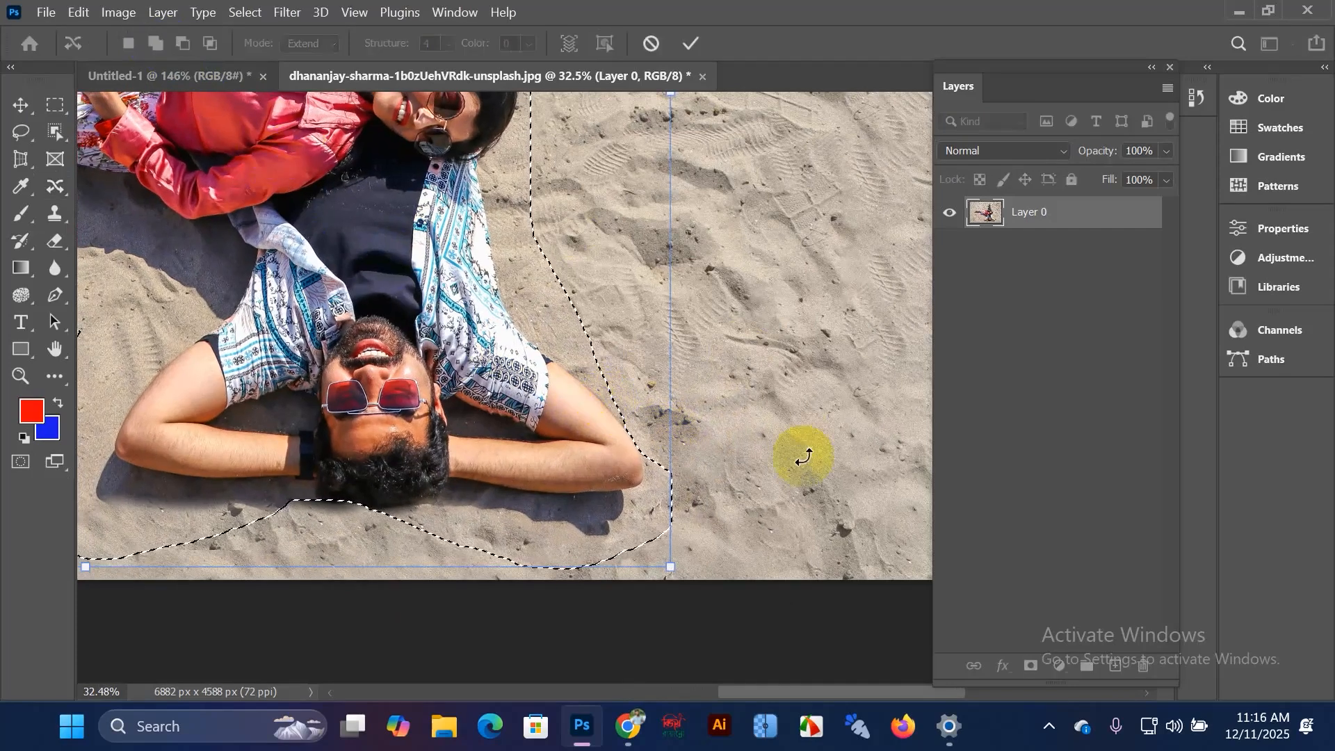
pyautogui.scroll(-5, 686, 482)
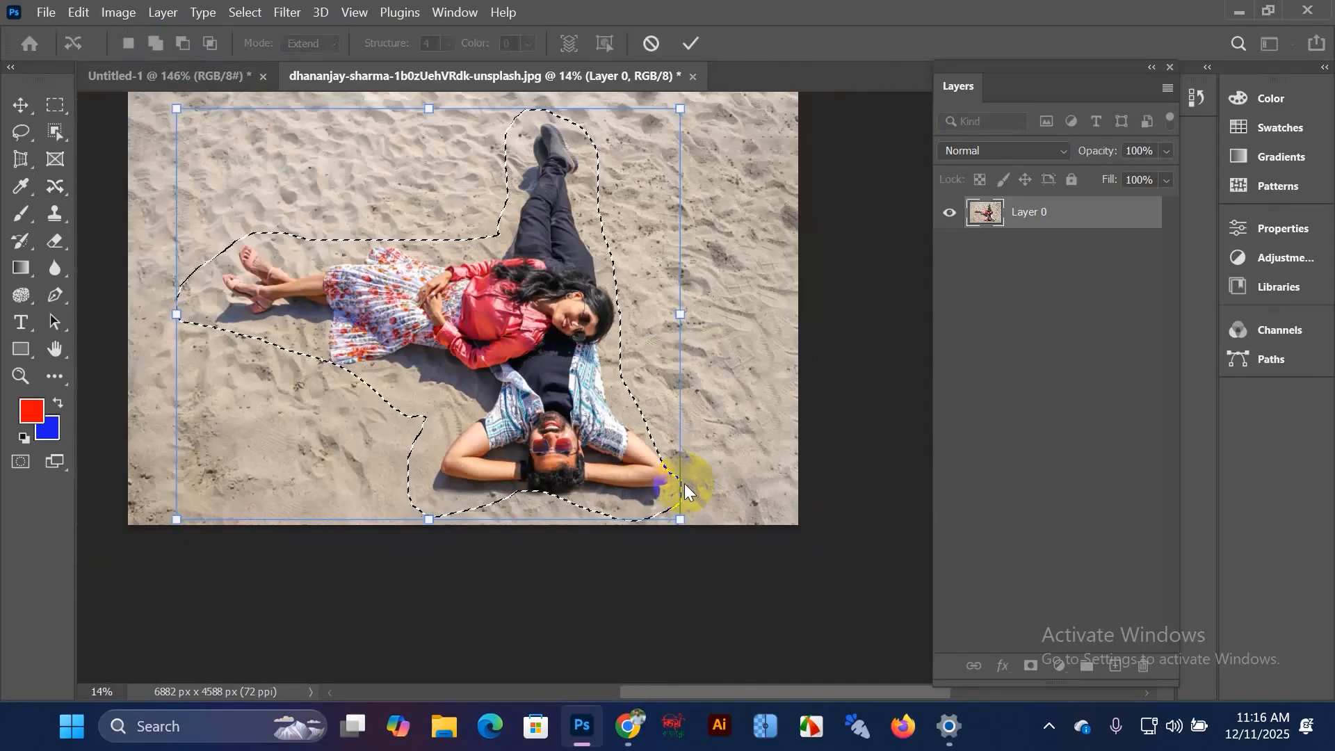
pyautogui.click(689, 45)
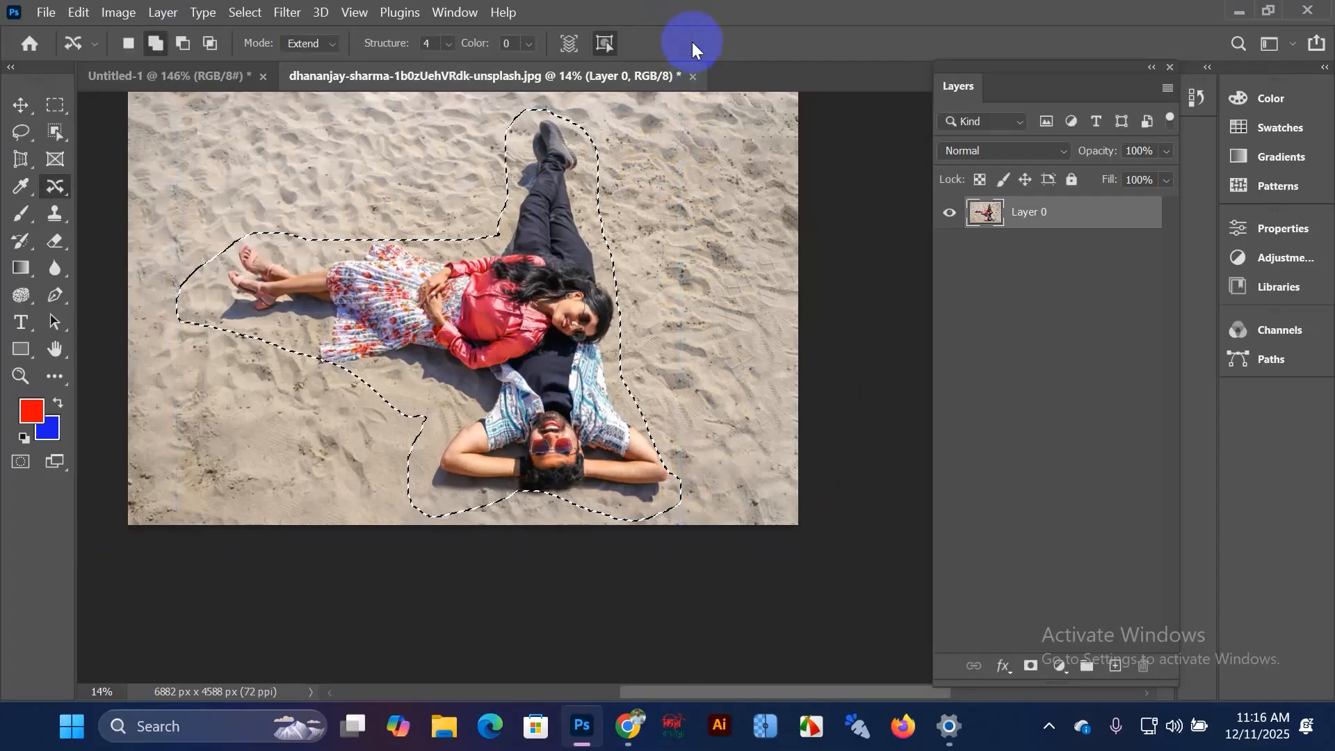
# Step: Fill the selected couple with Content-Aware contents, Color Adaptation on, Normal blending and 100% opacity, and clear the selection
pyautogui.scroll(1, 612, 271)
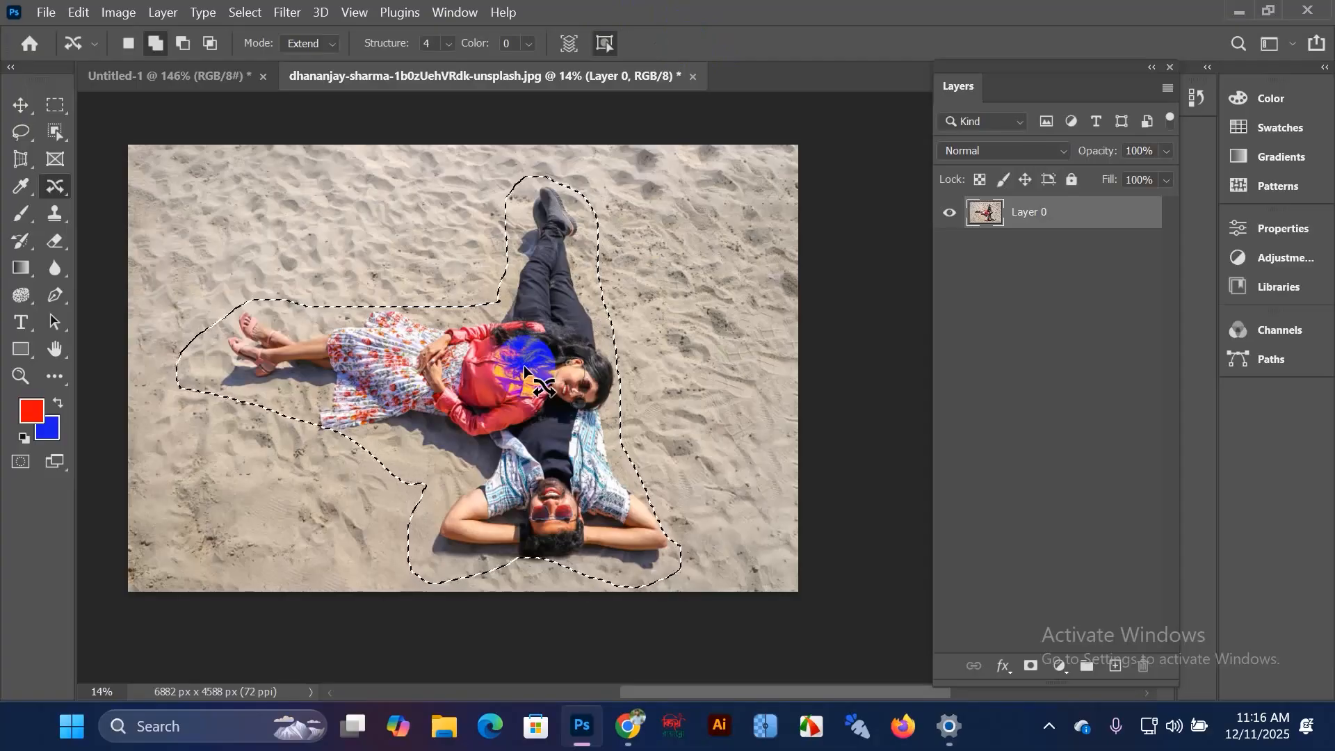
pyautogui.hotkey('shift', 'F5')
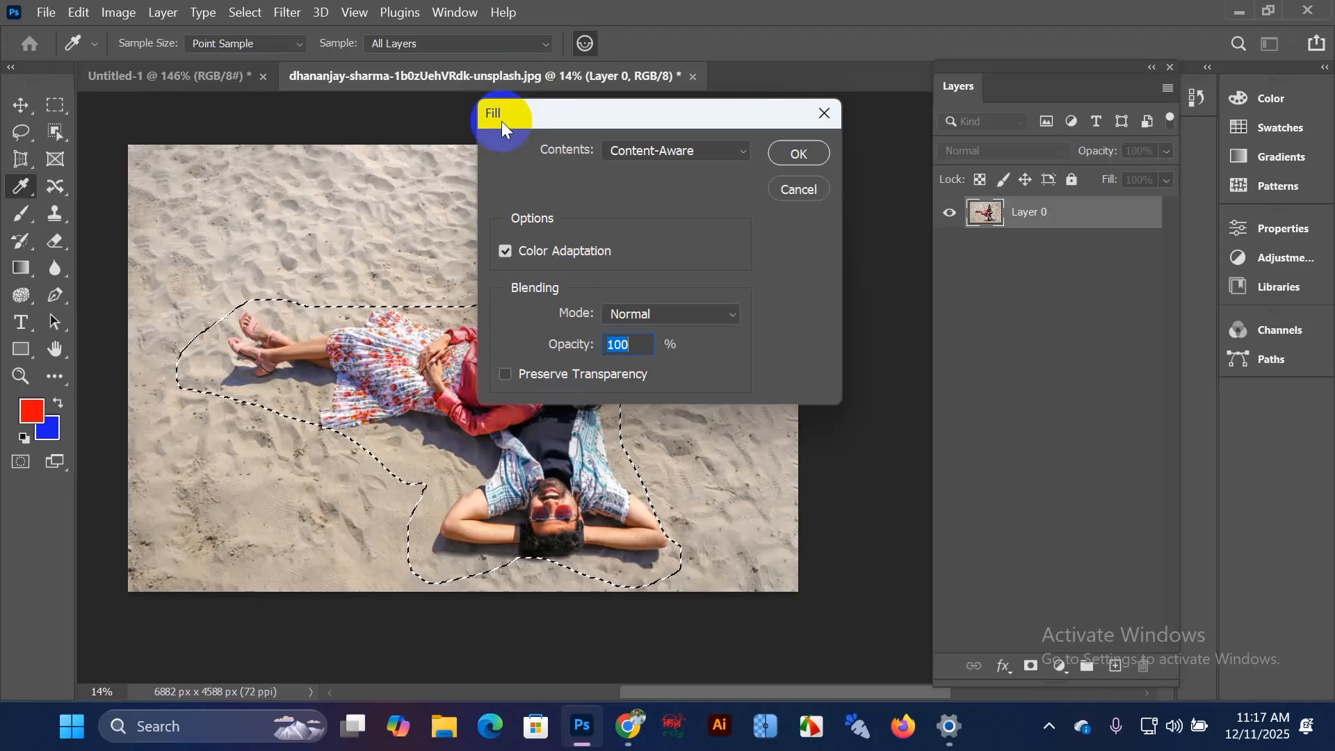
pyautogui.click(740, 155)
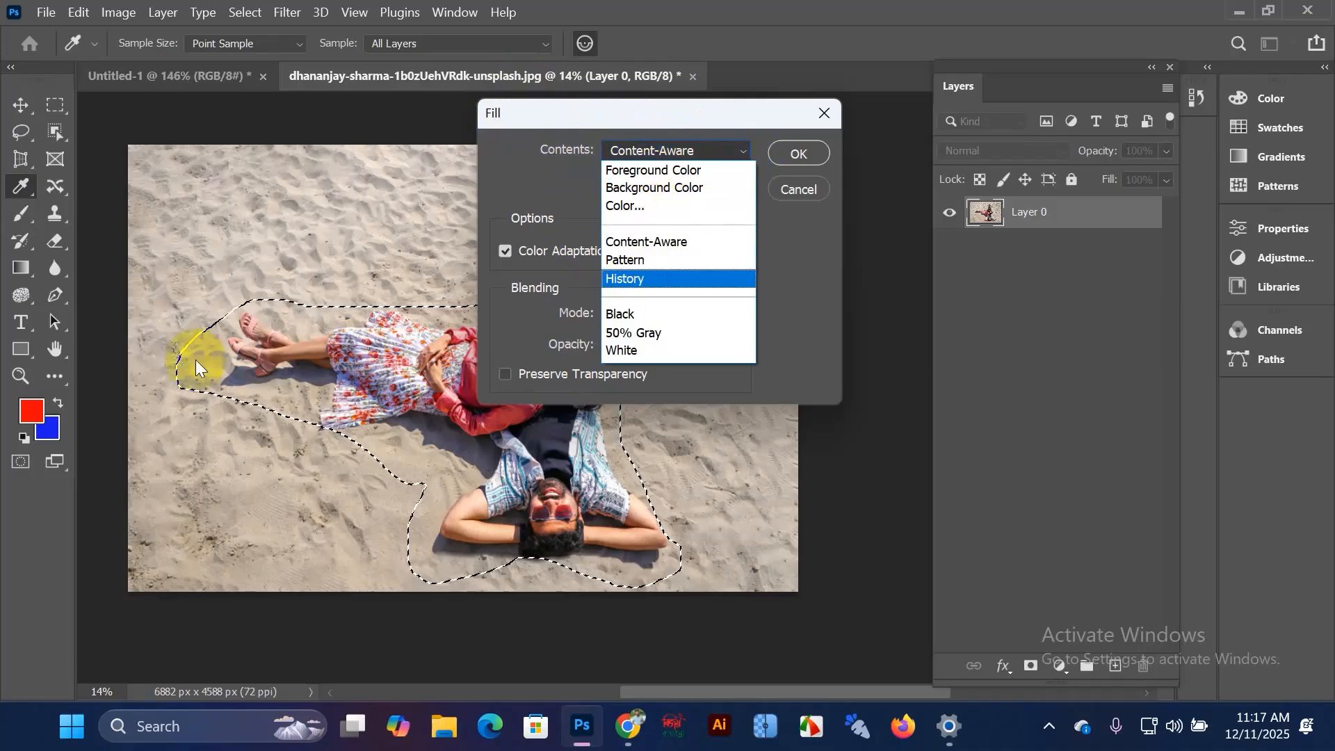
pyautogui.click(262, 330)
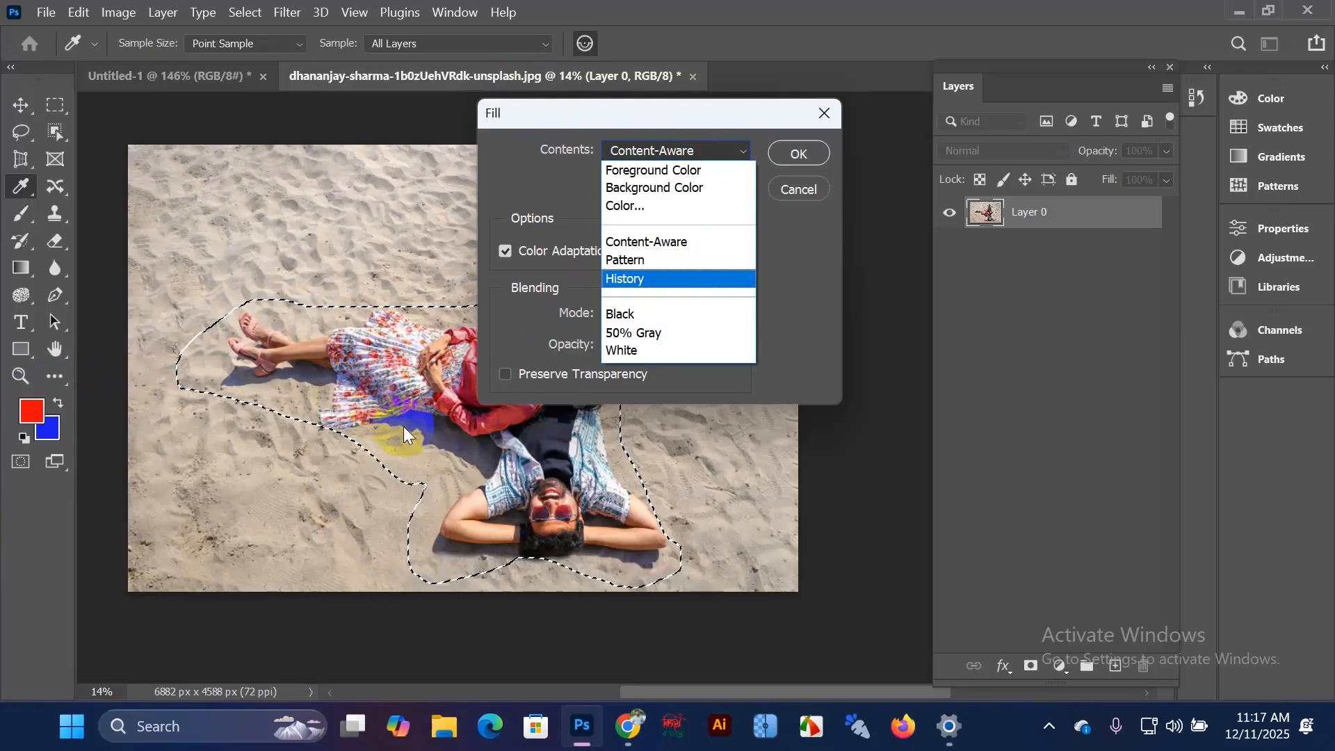
pyautogui.click(677, 241)
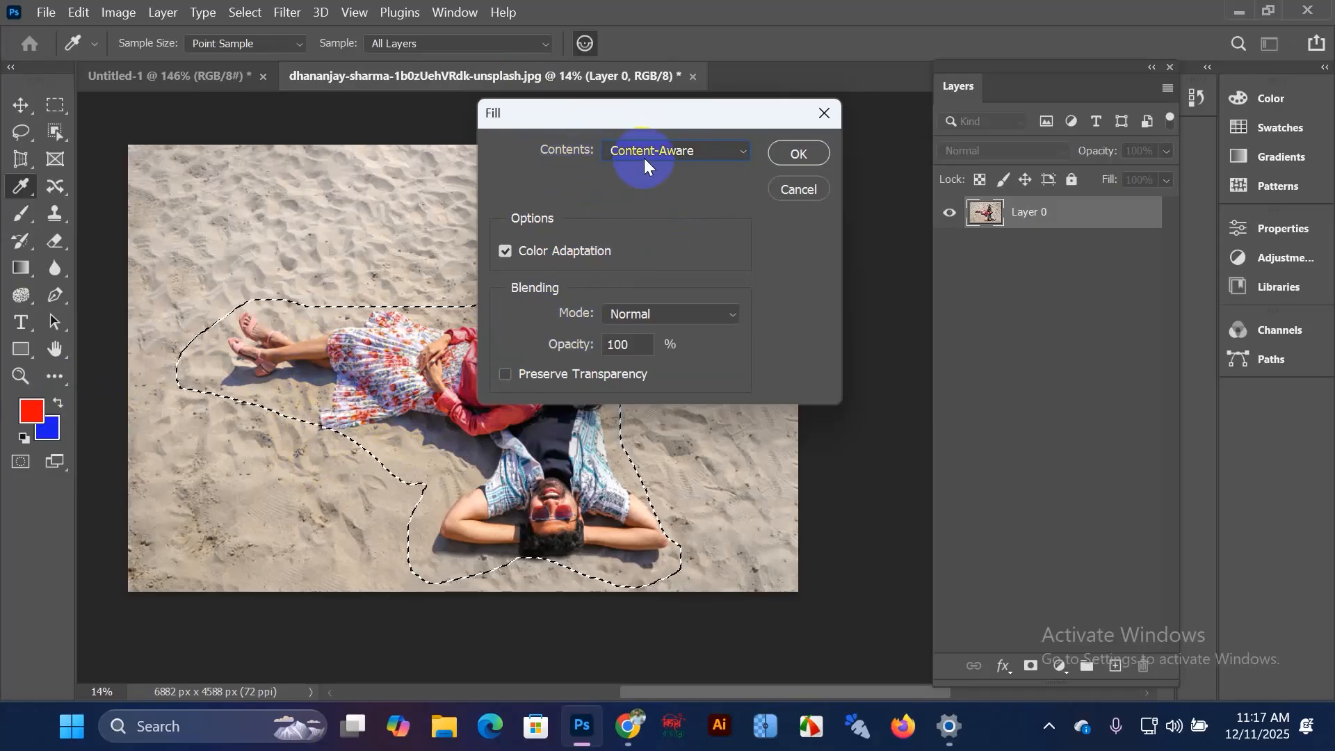
pyautogui.click(795, 154)
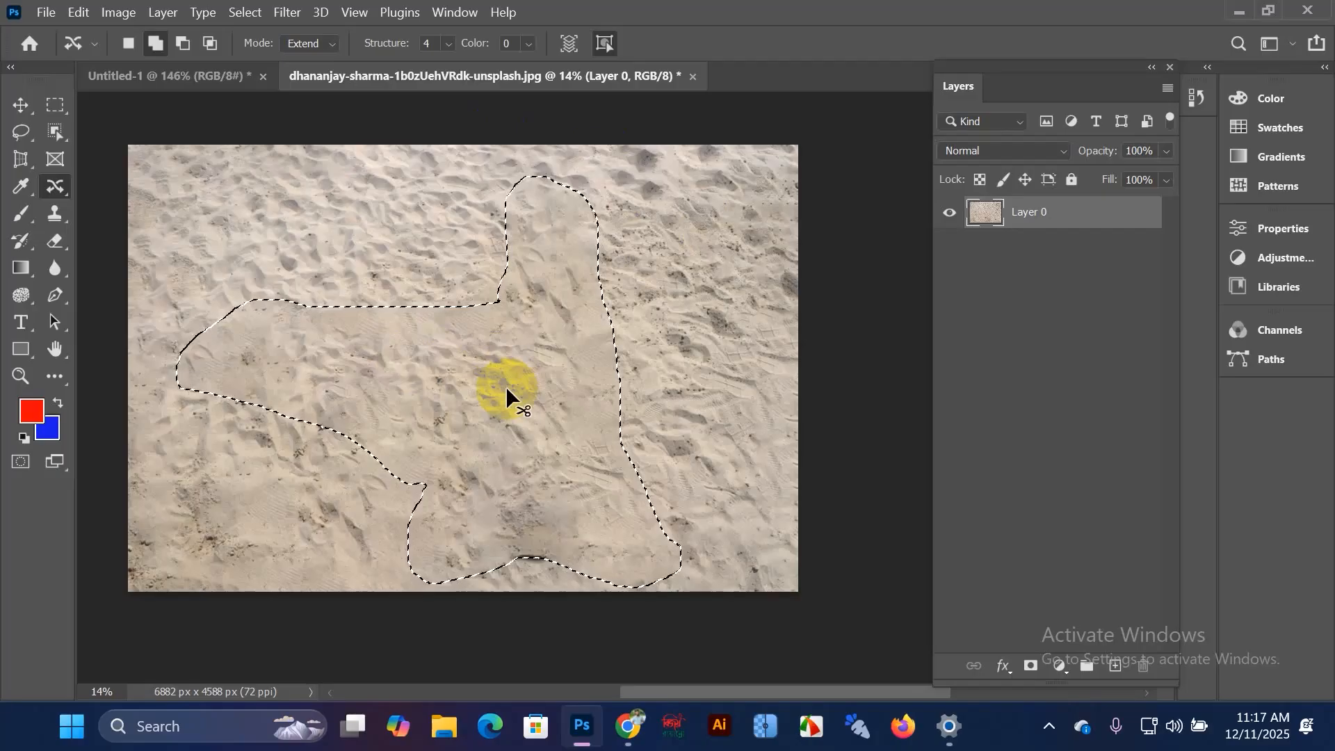
pyautogui.click(506, 386)
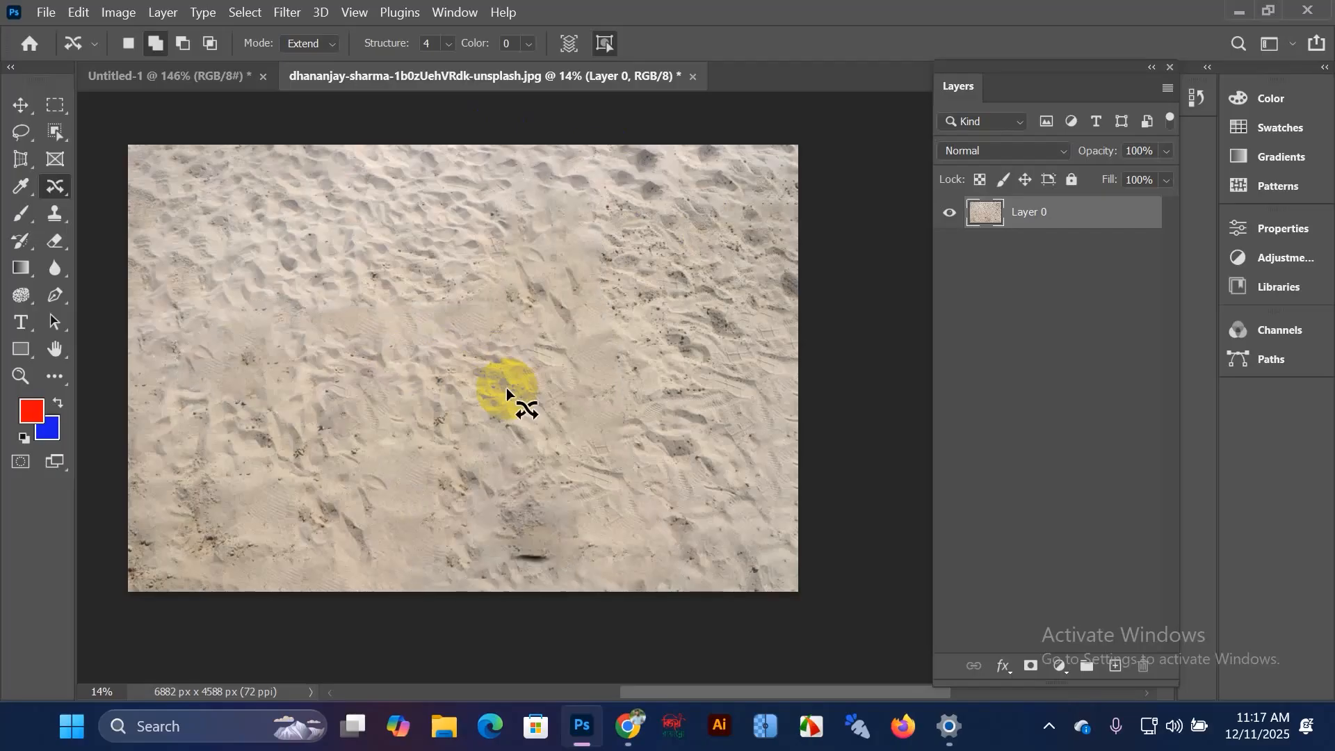
# Step: Use the Patch Tool to replace the dark leftover smudge near the photo's lower edge with clean sand, and deselect
pyautogui.scroll(-2, 506, 387)
pyautogui.scroll(5, 523, 502)
pyautogui.press('shift')
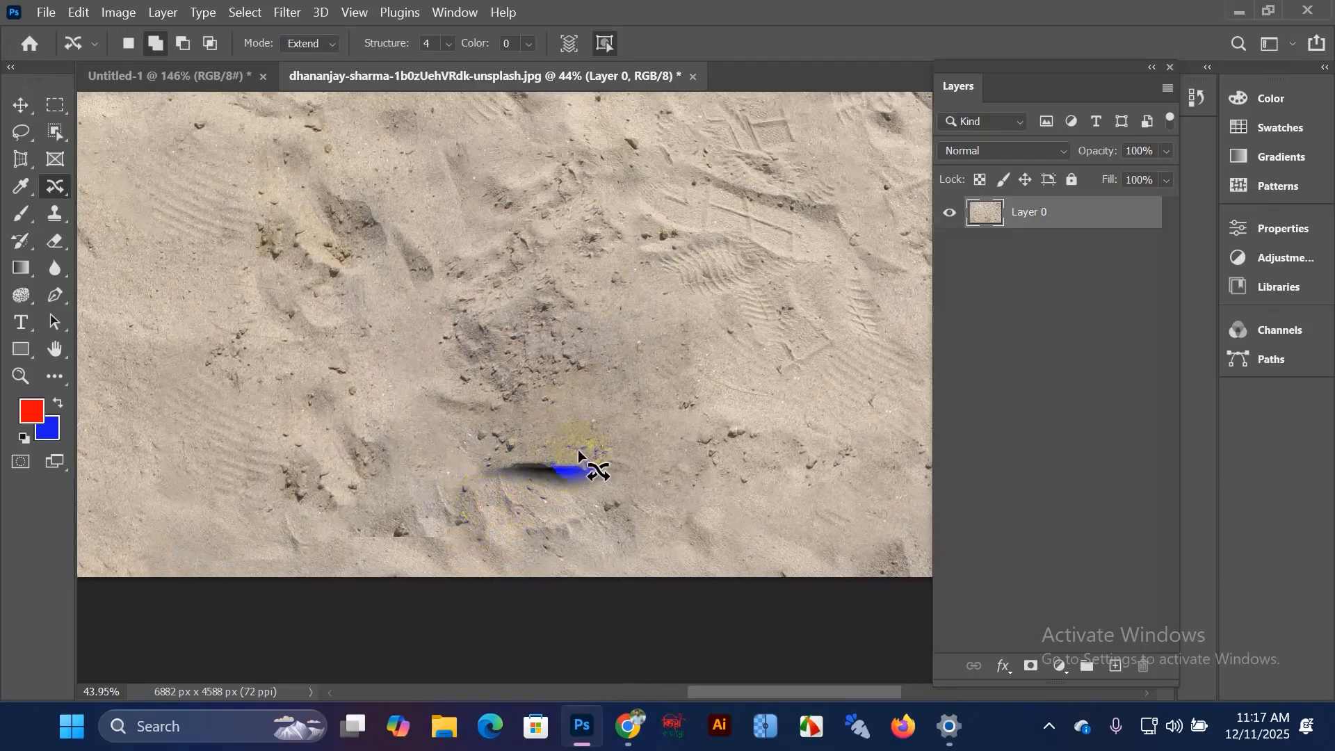
pyautogui.scroll(-5, 519, 425)
pyautogui.scroll(-3, 519, 425)
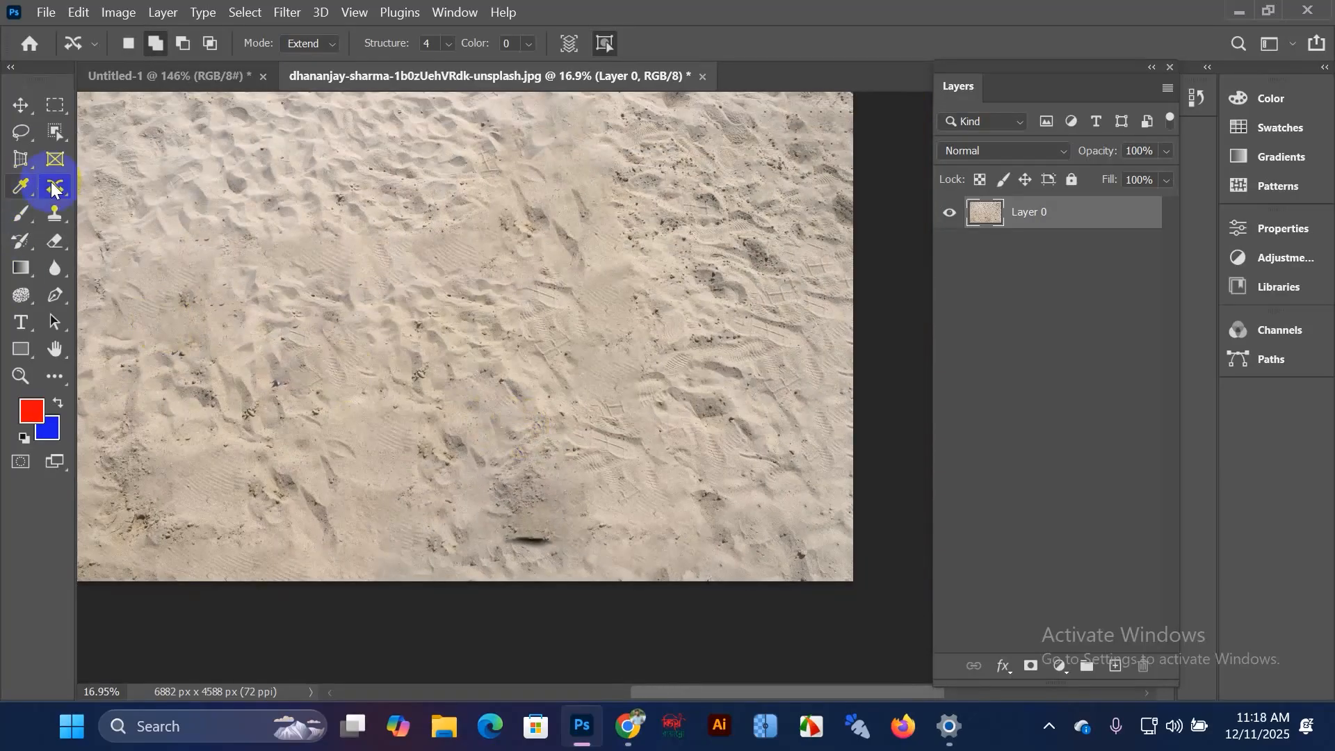
pyautogui.click(51, 183)
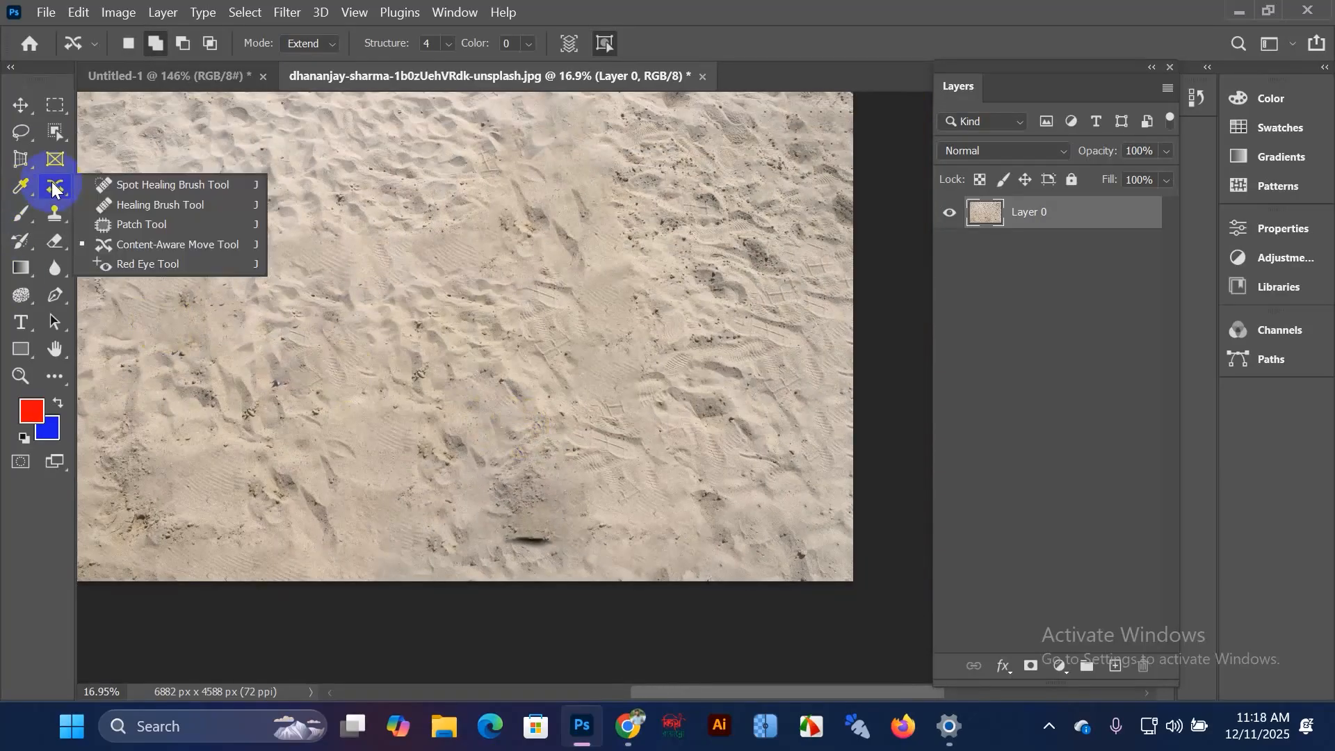
pyautogui.click(148, 224)
pyautogui.scroll(-2, 408, 343)
pyautogui.moveTo(498, 379)
pyautogui.mouseDown()
pyautogui.moveTo(629, 401)
pyautogui.moveTo(630, 465)
pyautogui.moveTo(507, 470)
pyautogui.moveTo(470, 439)
pyautogui.moveTo(498, 379)
pyautogui.mouseUp()
pyautogui.moveTo(570, 408); pyautogui.dragTo(434, 223)
pyautogui.click(552, 312)
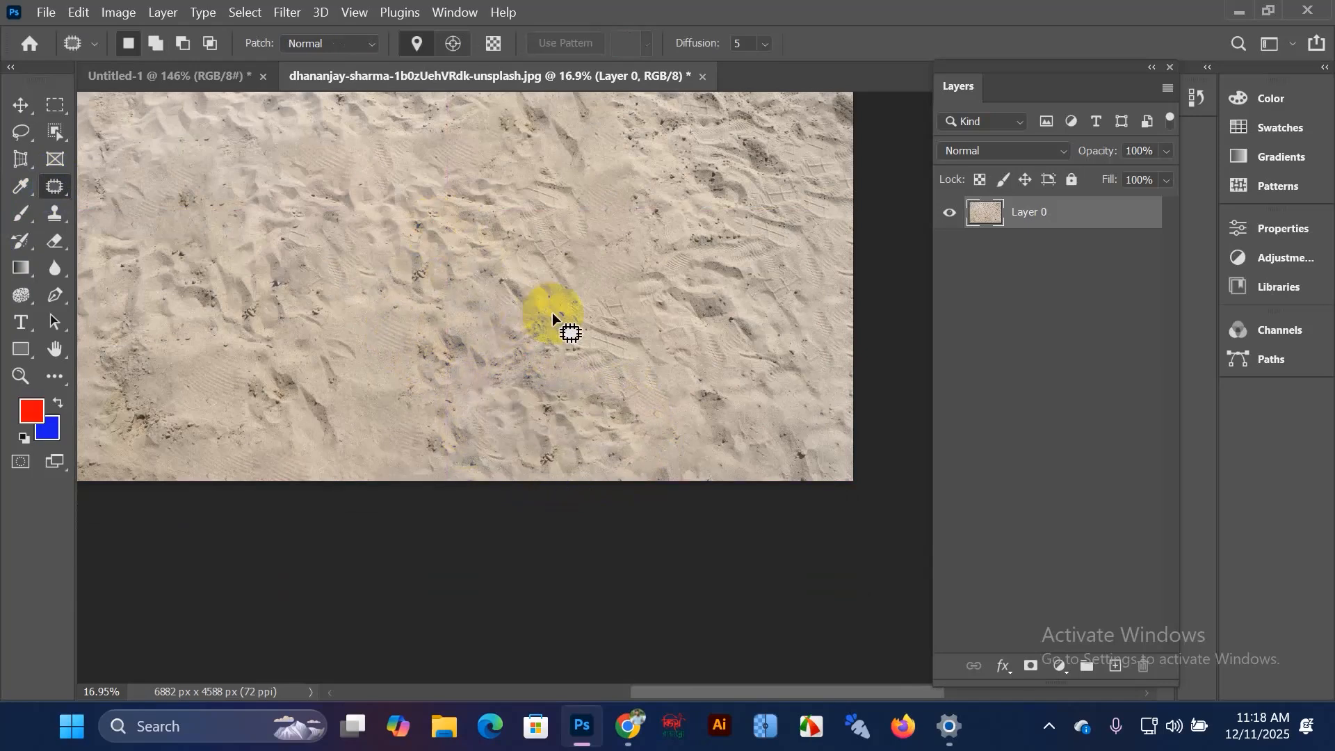
# Step: Outline the smooth curved band in the upper middle of the sand, patch it with nearby rippled sand, and deselect
pyautogui.scroll(3, 557, 332)
pyautogui.scroll(-3, 557, 333)
pyautogui.scroll(-2, 557, 332)
pyautogui.scroll(3, 452, 270)
pyautogui.moveTo(356, 257)
pyautogui.mouseDown()
pyautogui.moveTo(497, 242)
pyautogui.moveTo(605, 169)
pyautogui.moveTo(613, 187)
pyautogui.moveTo(600, 256)
pyautogui.moveTo(547, 295)
pyautogui.moveTo(419, 334)
pyautogui.moveTo(338, 301)
pyautogui.moveTo(355, 259)
pyautogui.mouseUp()
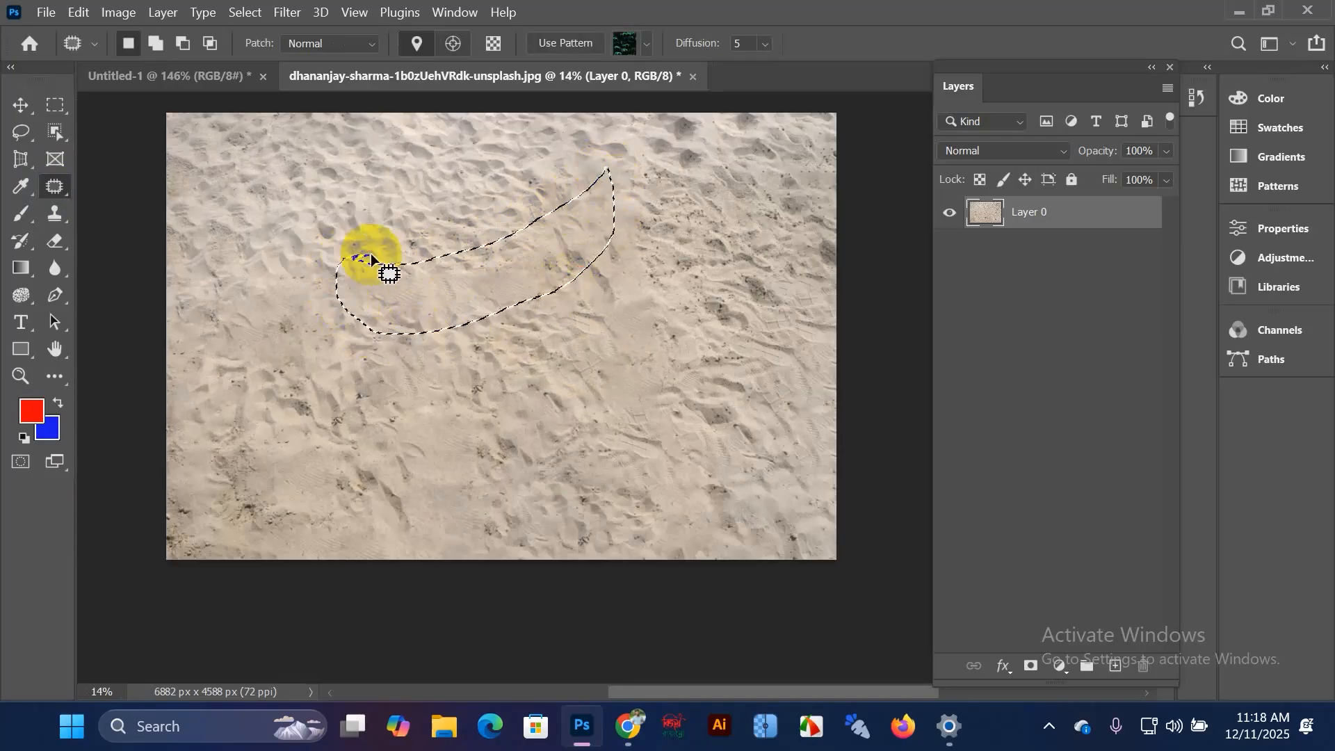
pyautogui.scroll(4, 393, 281)
pyautogui.moveTo(435, 405); pyautogui.dragTo(328, 371)
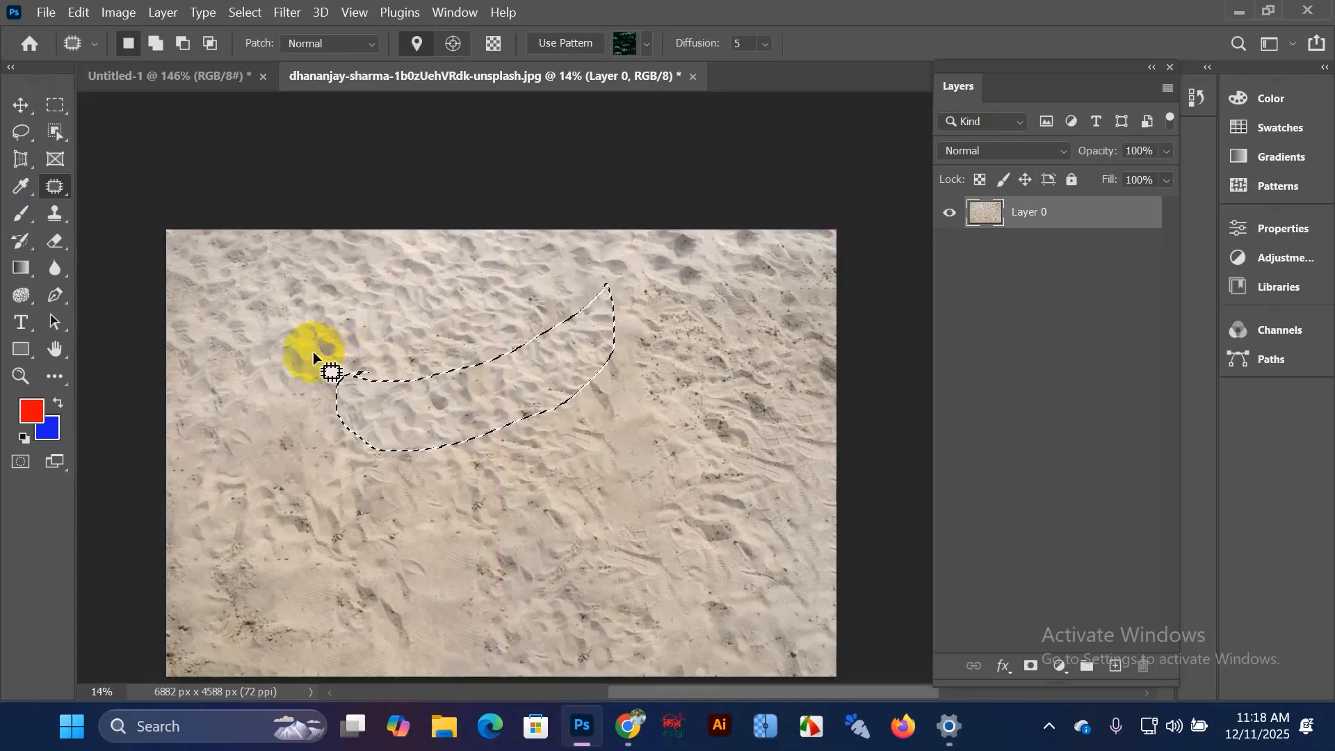
pyautogui.click(557, 463)
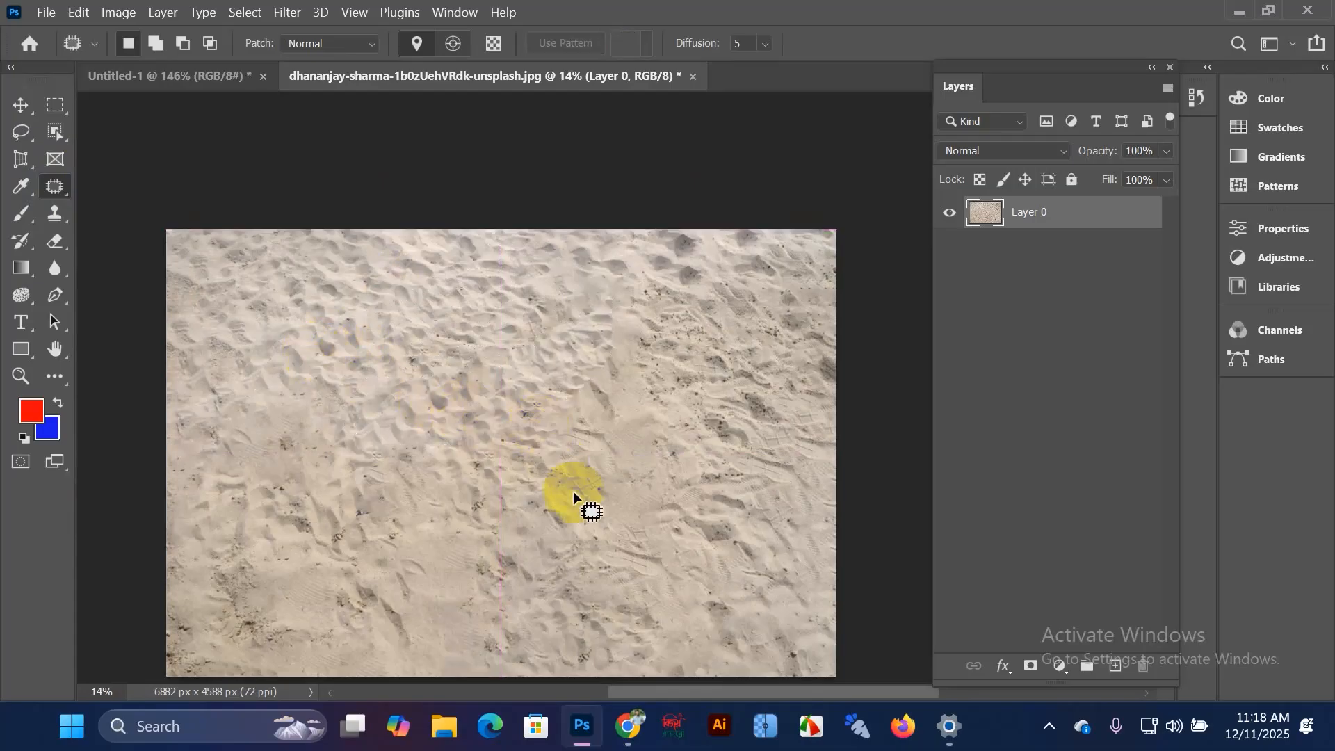
# Step: Patch a tall oval area right of the photo's centre with textured sand from its upper right, and deselect
pyautogui.scroll(-2, 632, 418)
pyautogui.moveTo(581, 292)
pyautogui.mouseDown()
pyautogui.moveTo(632, 313)
pyautogui.moveTo(672, 357)
pyautogui.moveTo(716, 466)
pyautogui.moveTo(702, 532)
pyautogui.moveTo(609, 539)
pyautogui.moveTo(571, 466)
pyautogui.moveTo(569, 332)
pyautogui.moveTo(598, 296)
pyautogui.mouseUp()
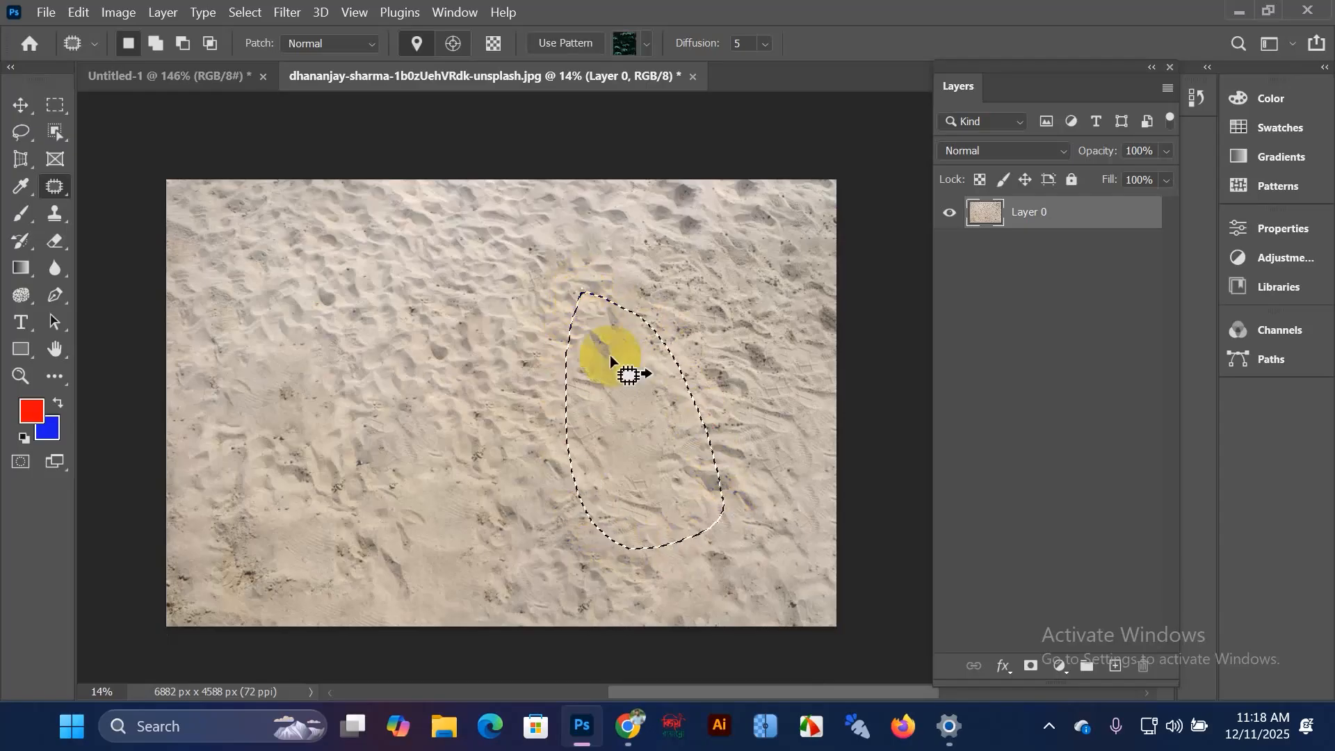
pyautogui.moveTo(651, 384); pyautogui.dragTo(754, 287)
pyautogui.hotkey('ctrl', 'd')
# Step: Patch a small oval area in the lower right of the sand with the texture above it, and deselect
pyautogui.scroll(-2, 640, 522)
pyautogui.moveTo(680, 355)
pyautogui.mouseDown()
pyautogui.moveTo(708, 358)
pyautogui.moveTo(740, 389)
pyautogui.moveTo(737, 464)
pyautogui.moveTo(707, 477)
pyautogui.moveTo(666, 438)
pyautogui.moveTo(695, 349)
pyautogui.moveTo(732, 379)
pyautogui.moveTo(746, 359)
pyautogui.moveTo(745, 239)
pyautogui.mouseUp()
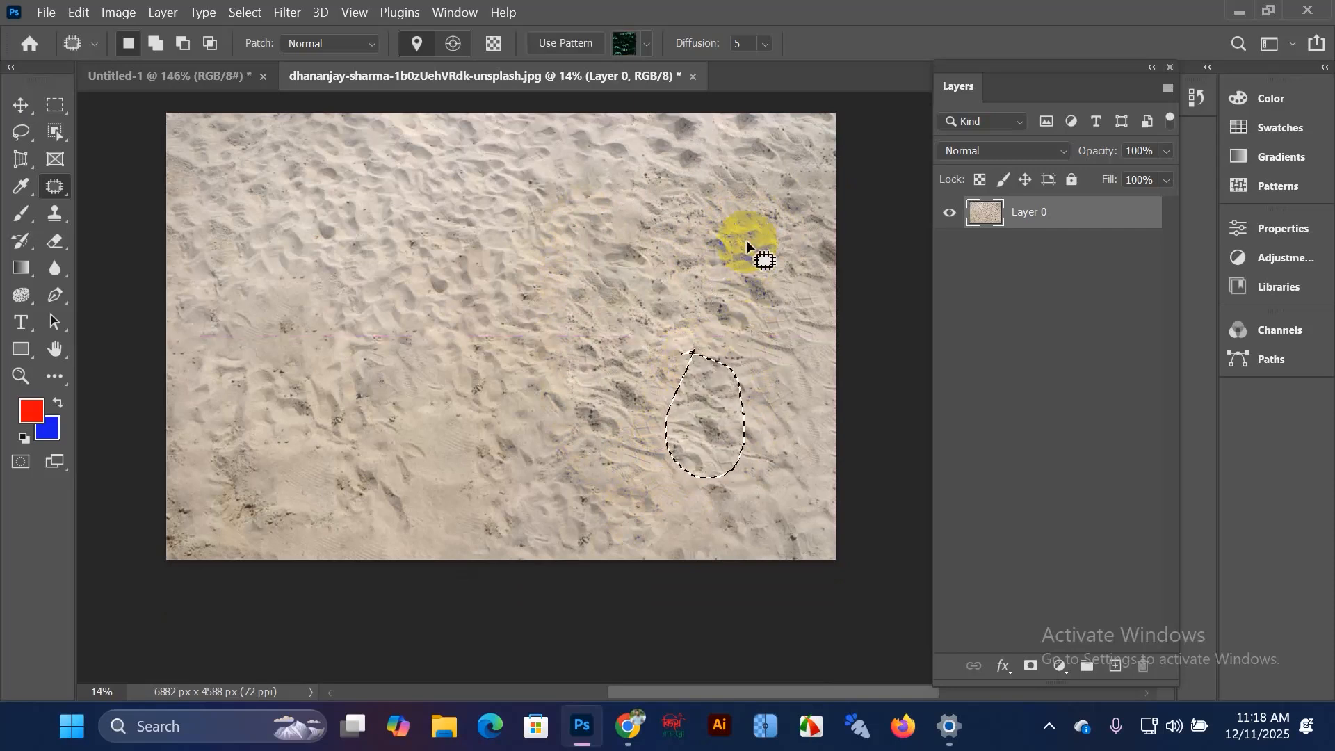
pyautogui.click(746, 239)
pyautogui.scroll(-1, 644, 393)
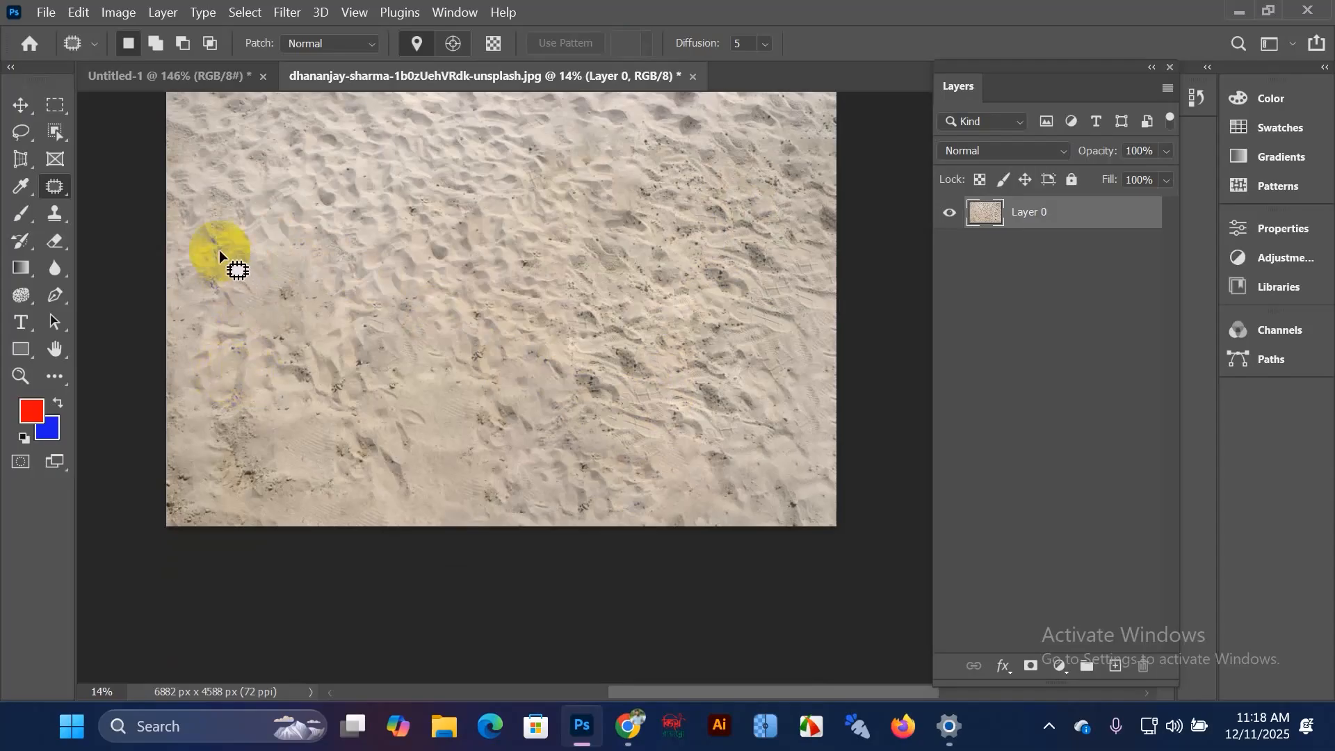
pyautogui.scroll(3, 482, 353)
pyautogui.scroll(-1, 481, 354)
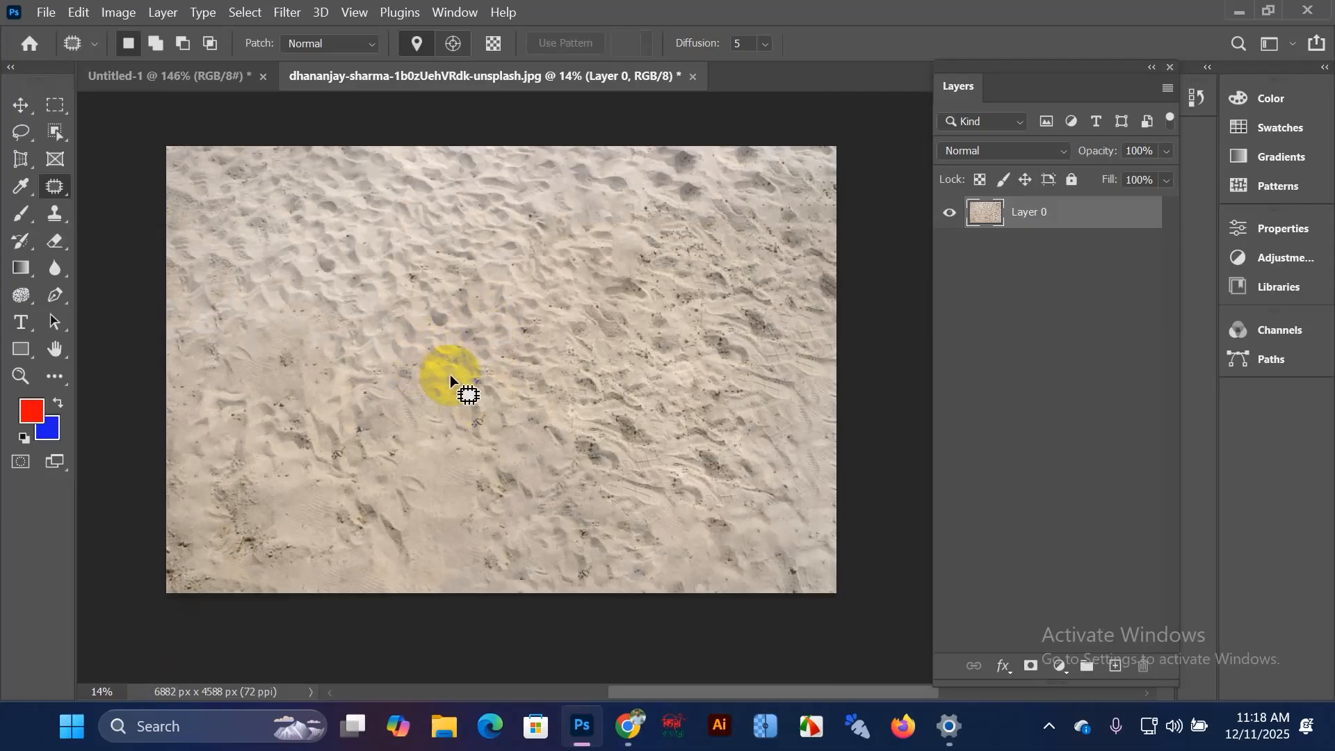
pyautogui.moveTo(63, 185); pyautogui.dragTo(128, 249)
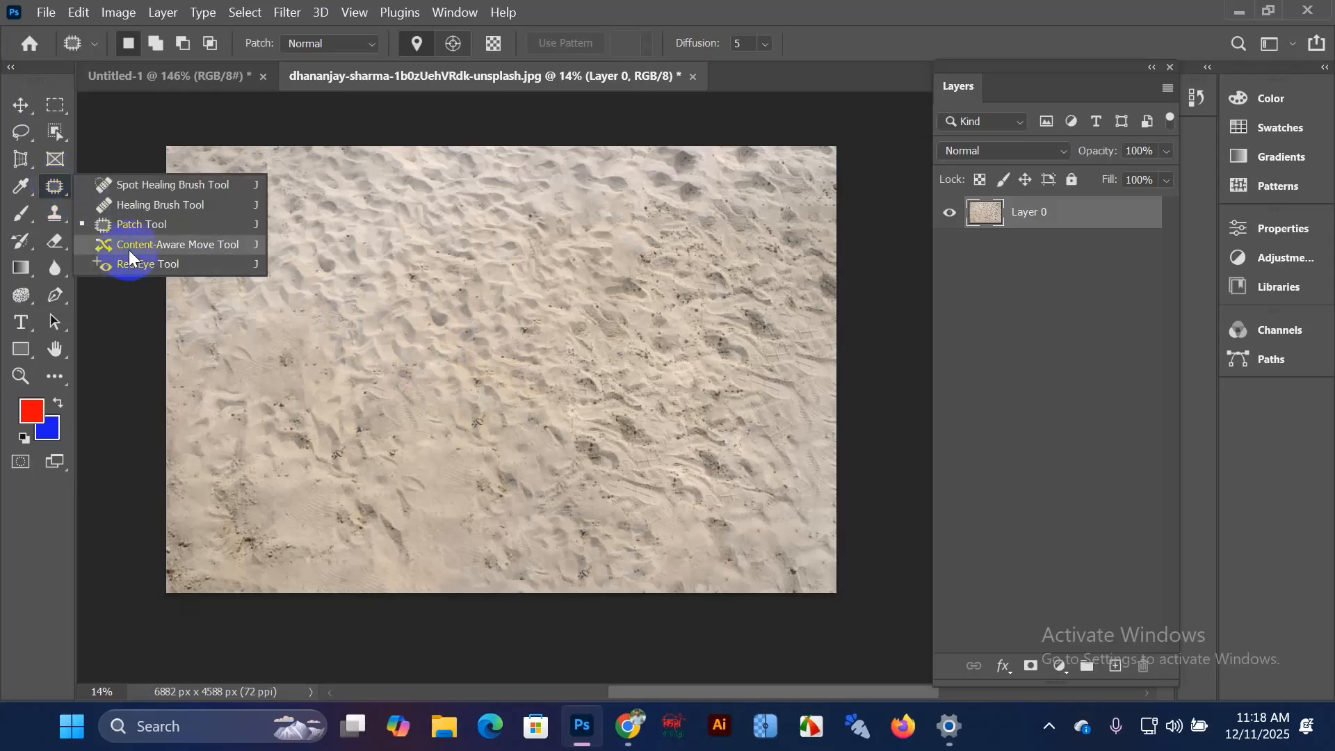
pyautogui.click(21, 105)
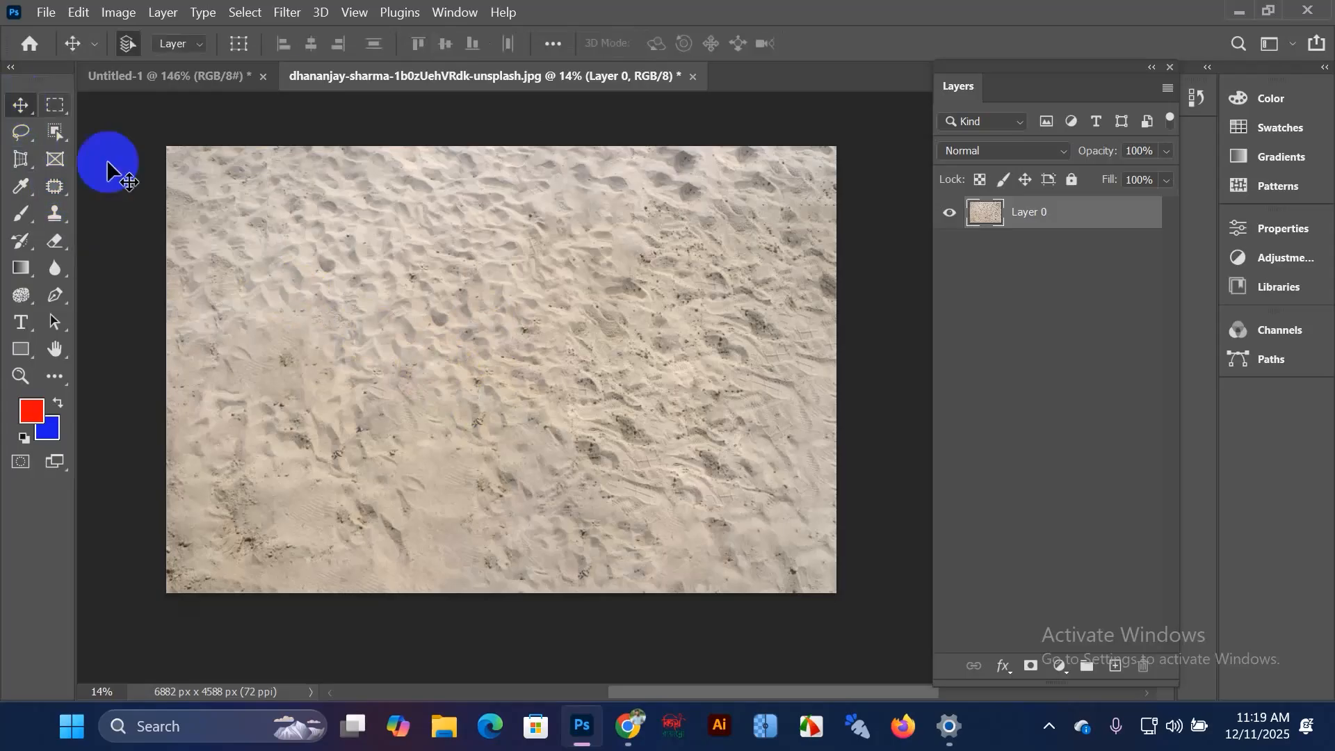
pyautogui.scroll(1, 356, 340)
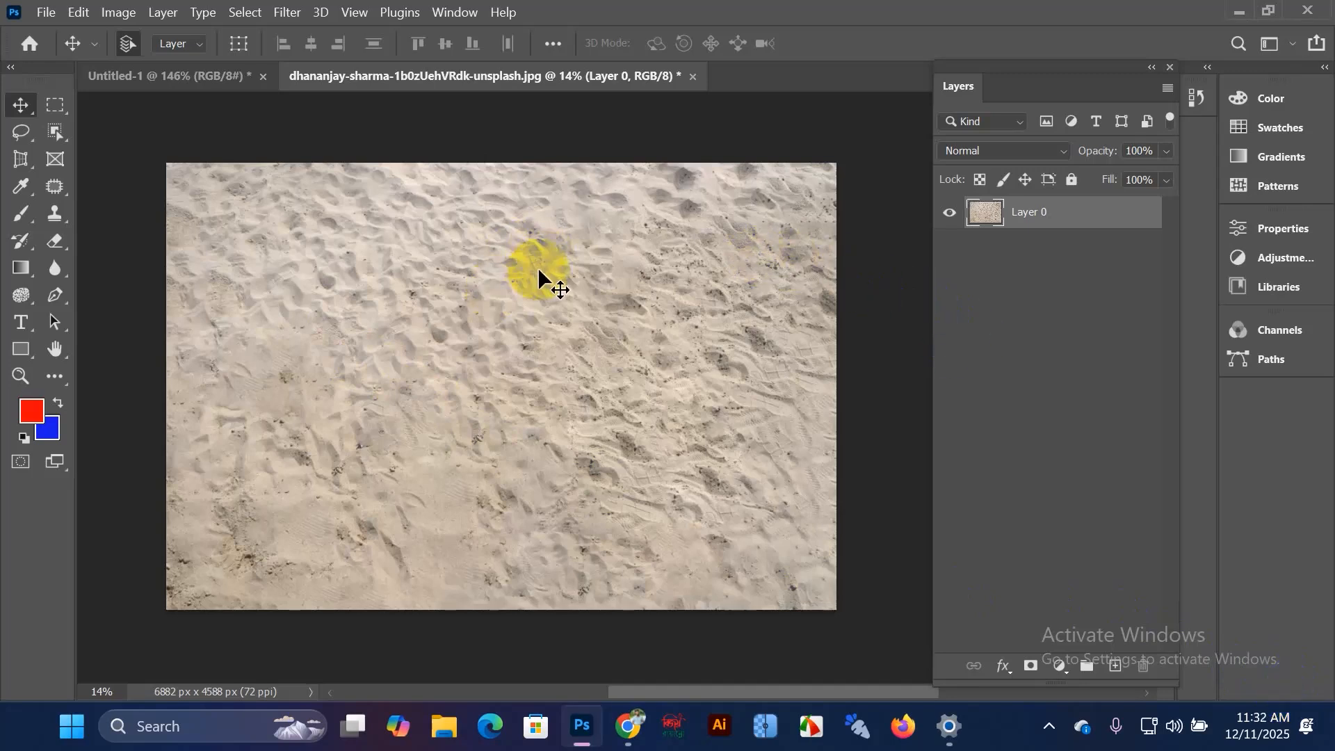
pyautogui.click(57, 189)
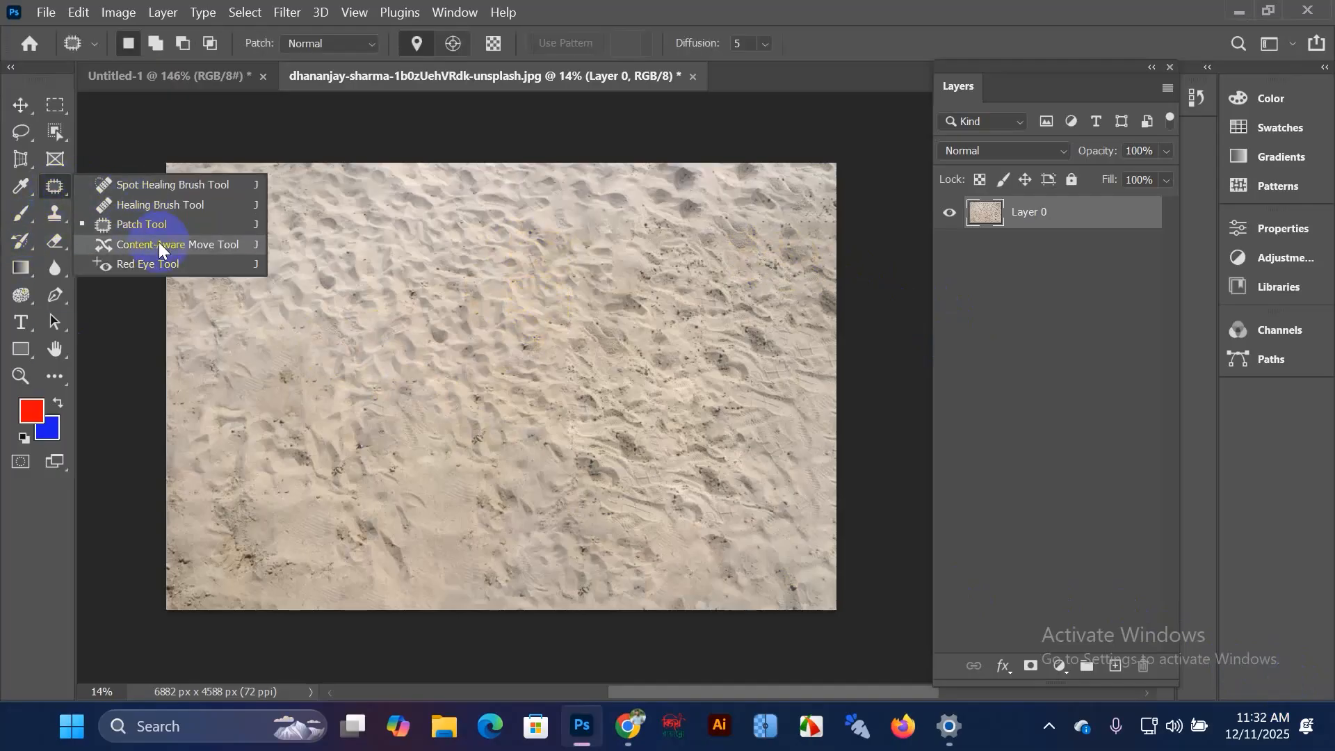
pyautogui.click(30, 102)
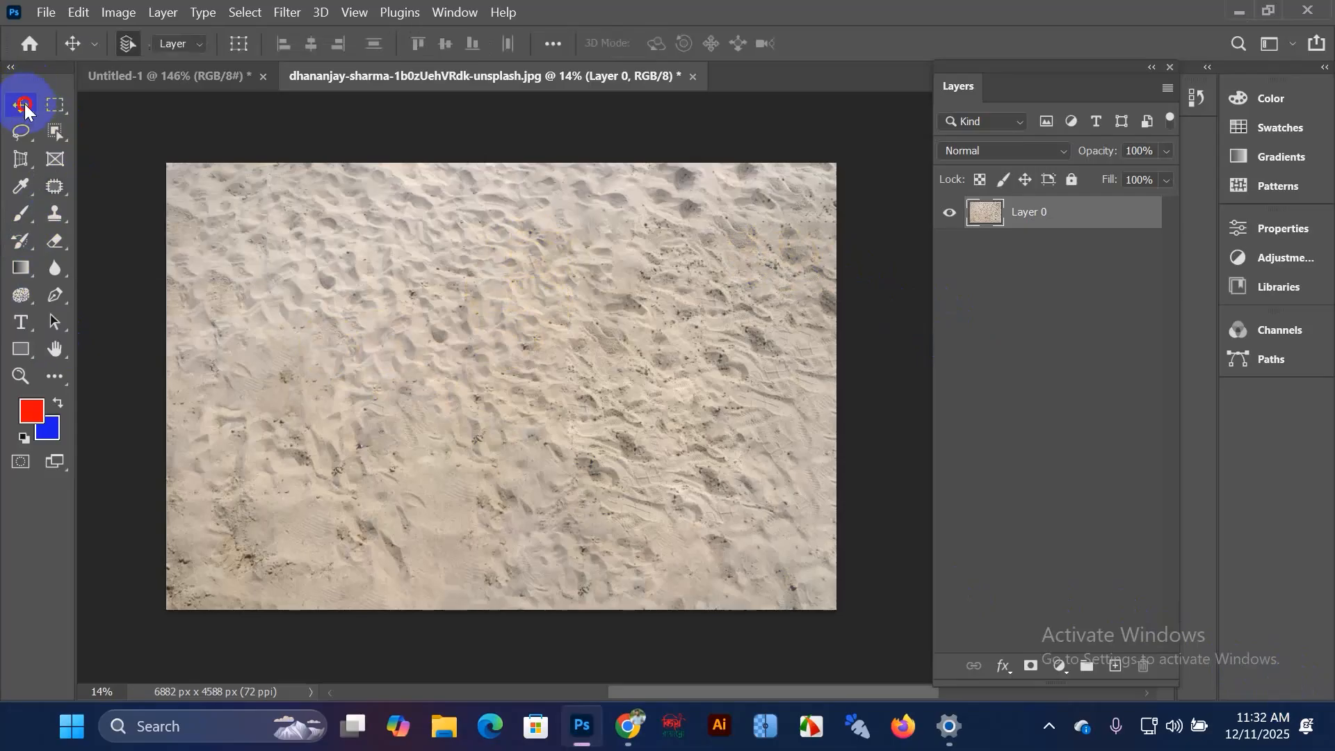
# Step: Open the photo of the couple posing on a boat, dhananjay-sharma--DM4nDoHGmo-unsplash, from the lesson folder
pyautogui.click(46, 12)
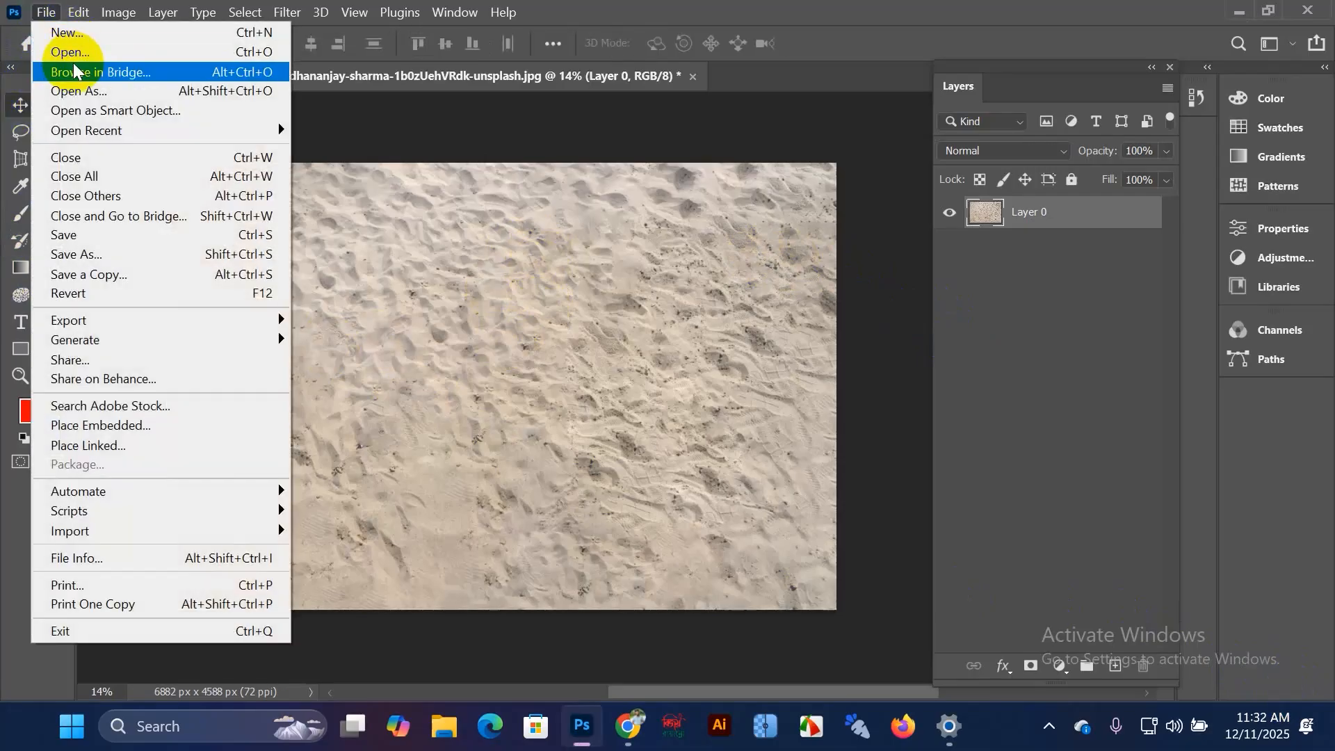
pyautogui.click(73, 53)
pyautogui.scroll(-1, 287, 249)
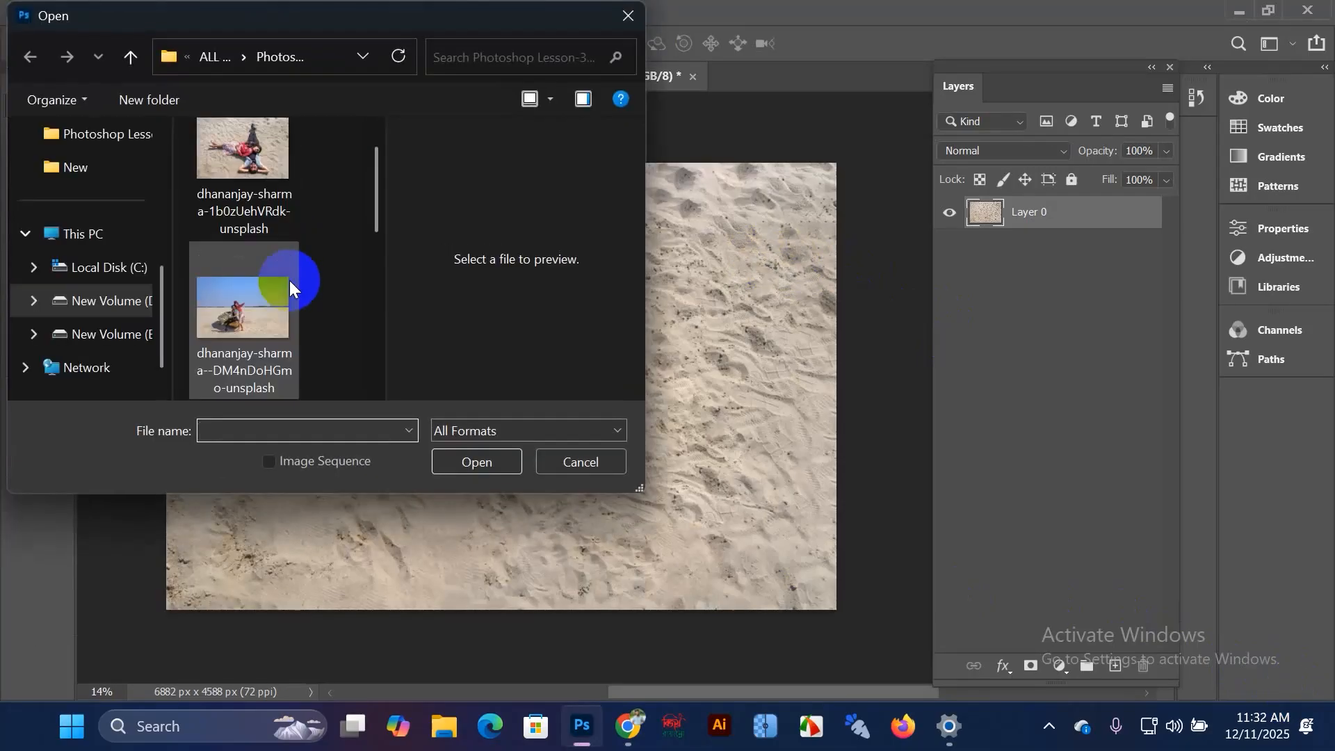
pyautogui.click(276, 298)
pyautogui.click(452, 463)
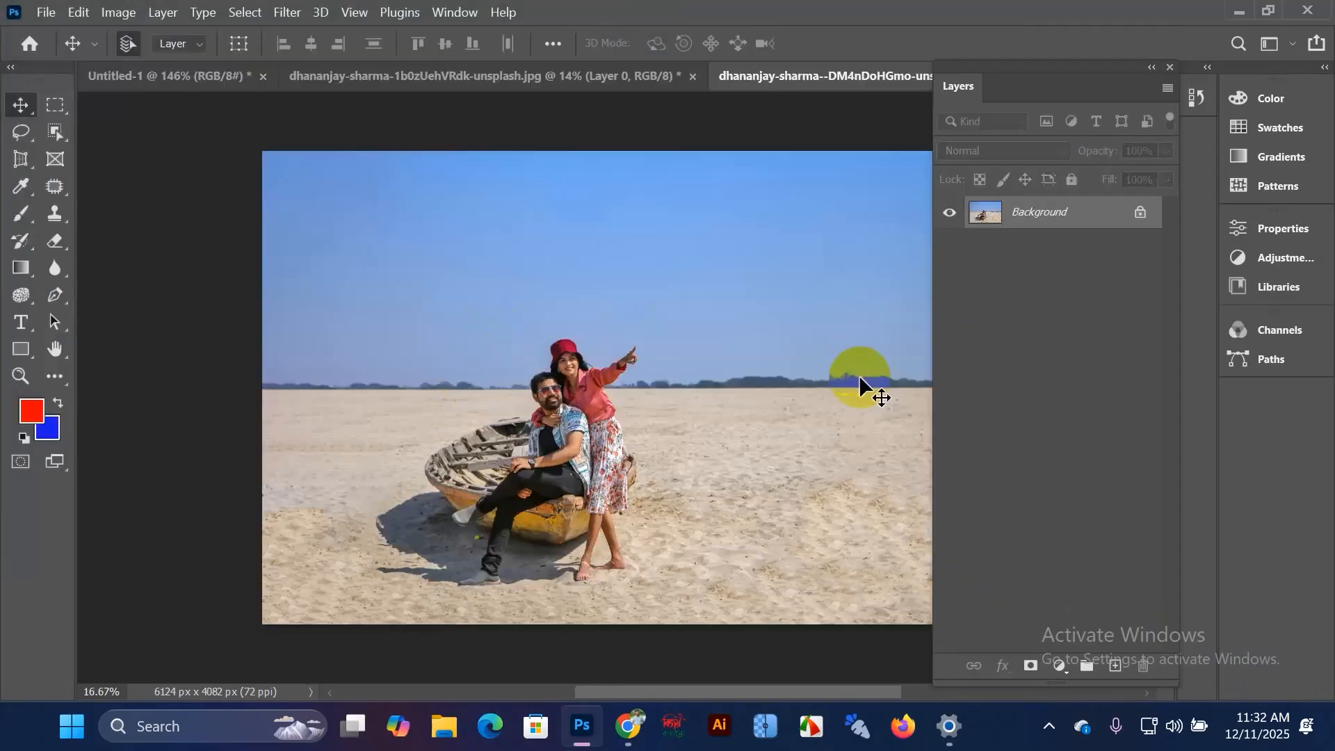
pyautogui.moveTo(691, 447); pyautogui.dragTo(596, 442)
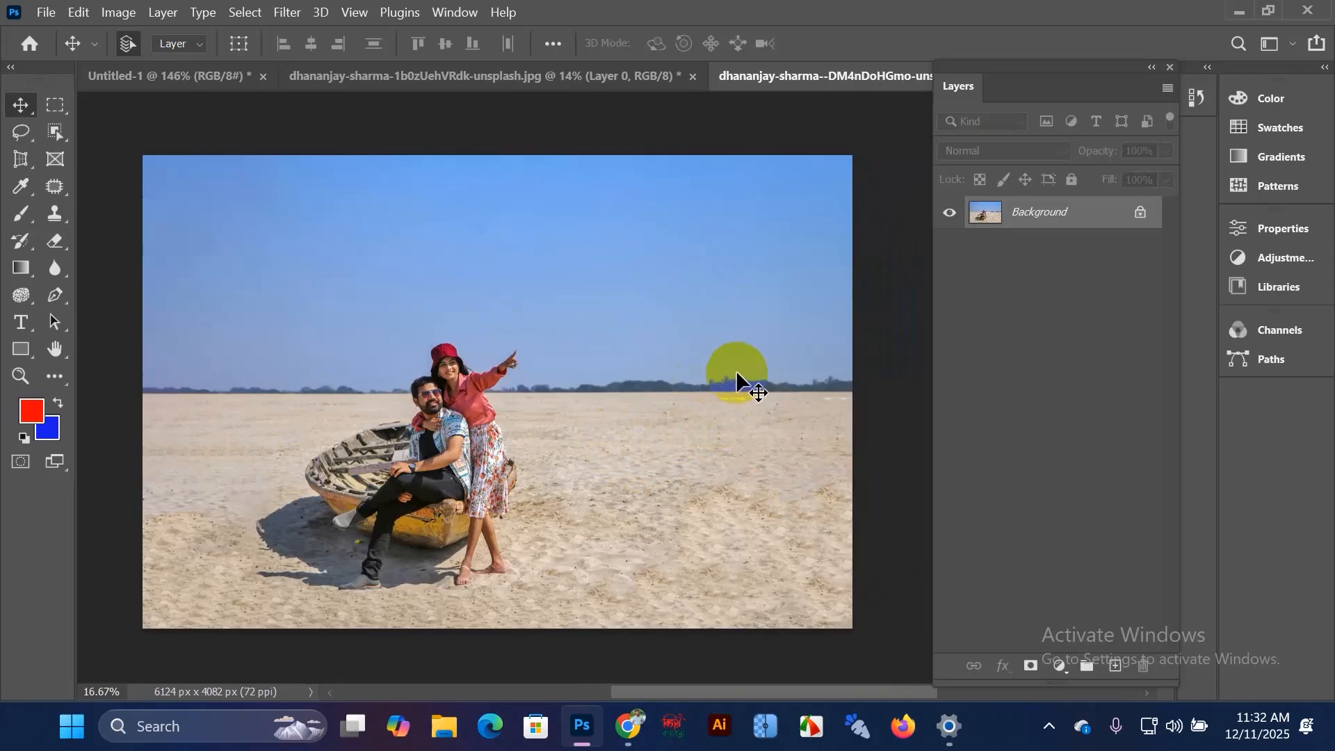
# Step: Unlock the boat photo's Background into an editable layer and activate the Content-Aware Move Tool
pyautogui.click(1140, 212)
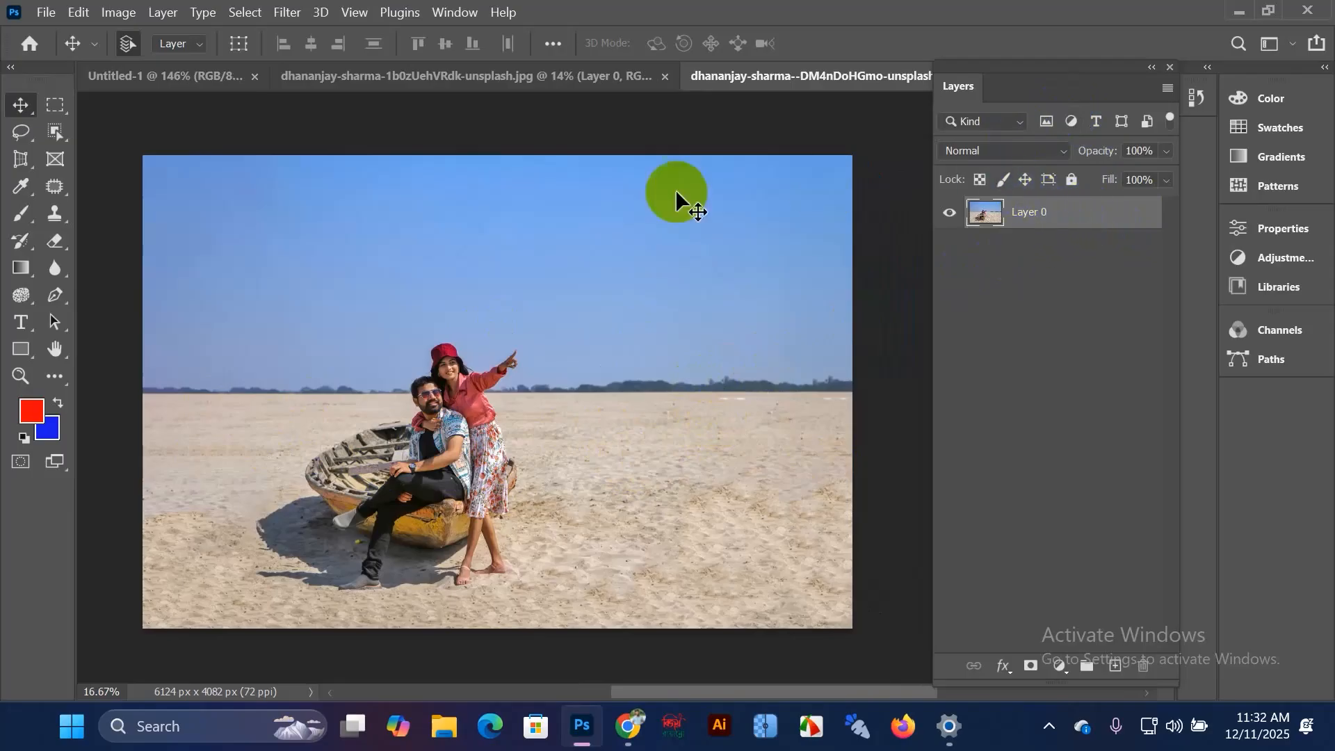
pyautogui.click(66, 184)
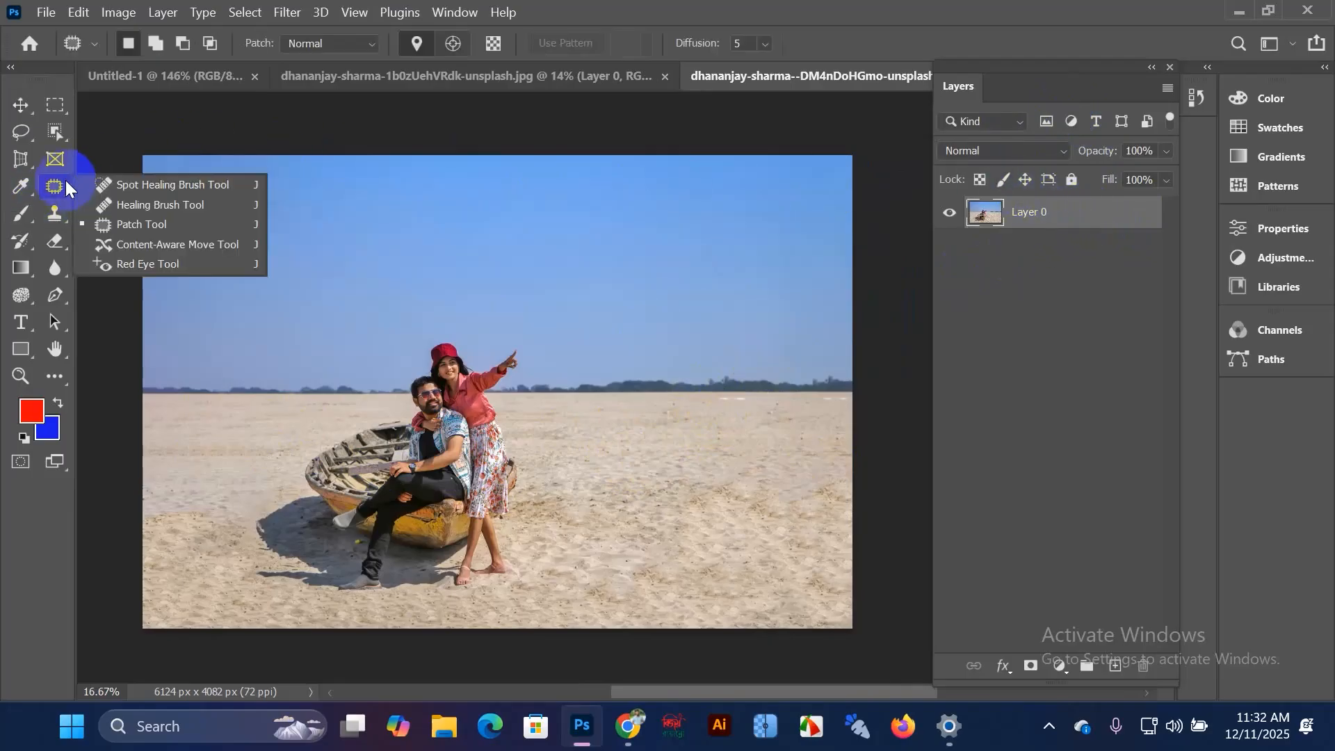
pyautogui.click(160, 245)
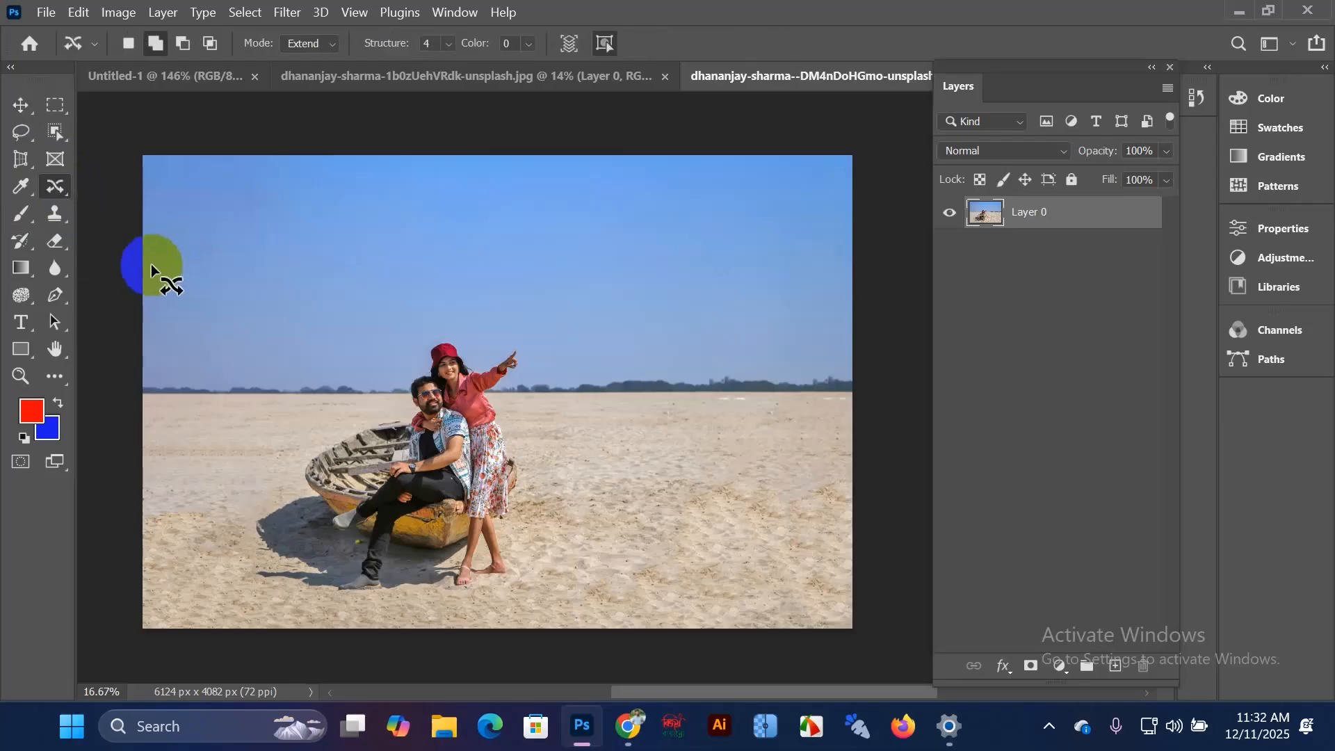
# Step: Draw a loose freehand selection around the couple, the boat and their shadows, keeping Content-Aware Move in Extend mode
pyautogui.moveTo(380, 411)
pyautogui.mouseDown()
pyautogui.moveTo(437, 328)
pyautogui.moveTo(478, 356)
pyautogui.moveTo(526, 338)
pyautogui.moveTo(501, 399)
pyautogui.moveTo(535, 502)
pyautogui.moveTo(517, 577)
pyautogui.moveTo(486, 601)
pyautogui.moveTo(324, 605)
pyautogui.moveTo(248, 588)
pyautogui.moveTo(258, 549)
pyautogui.moveTo(237, 520)
pyautogui.moveTo(333, 420)
pyautogui.moveTo(375, 410)
pyautogui.mouseUp()
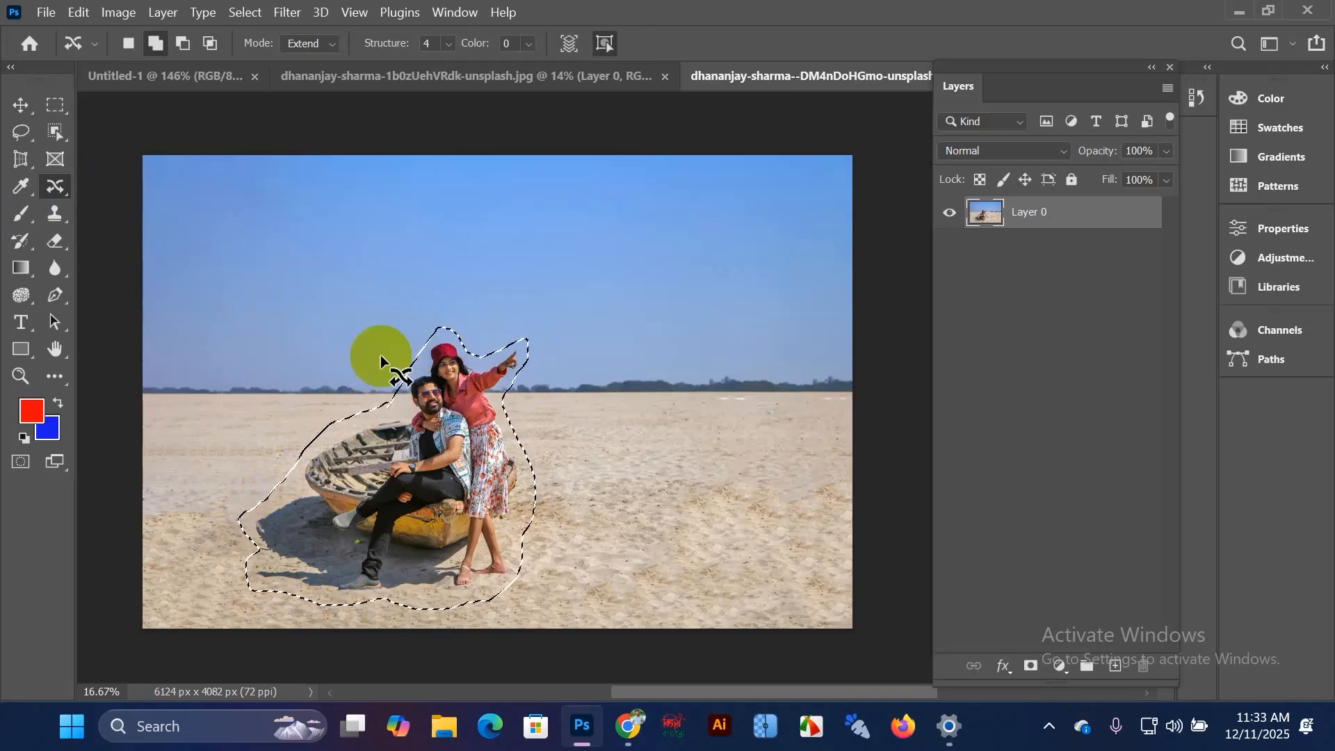
pyautogui.rightClick(55, 187)
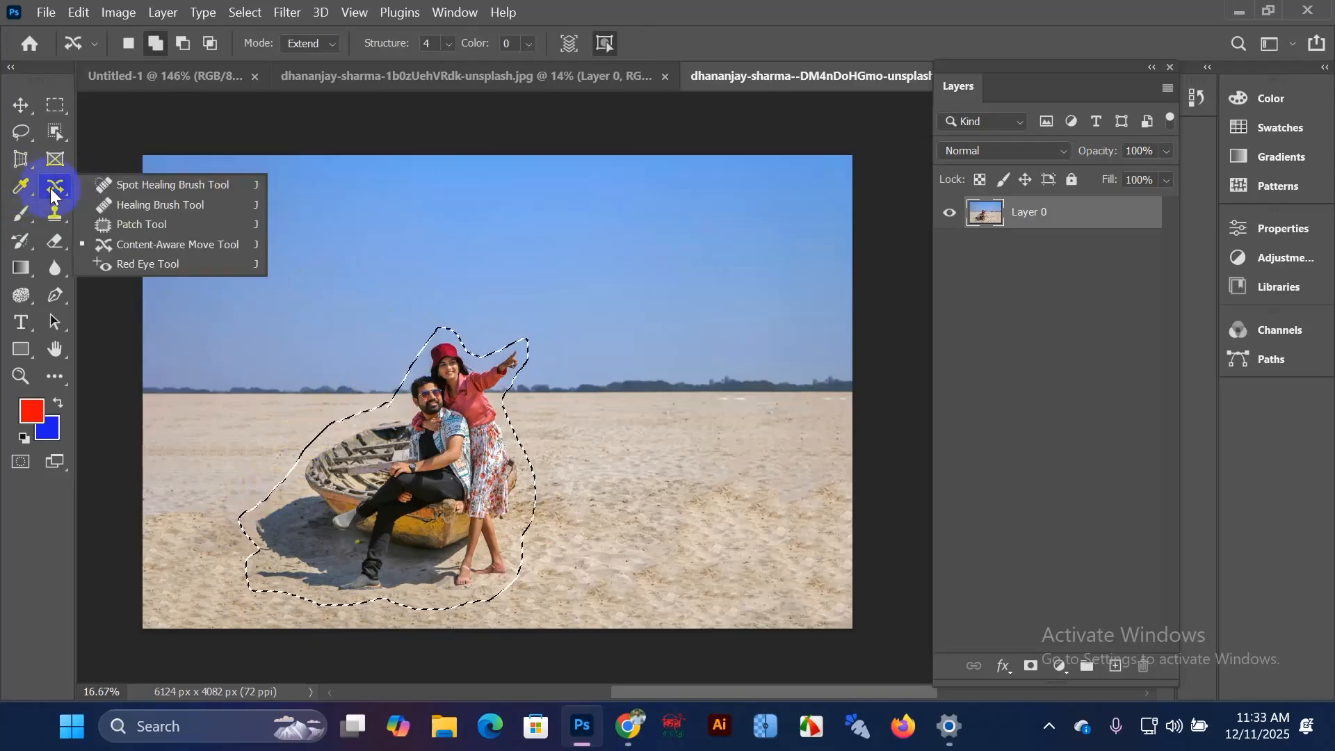
pyautogui.click(157, 242)
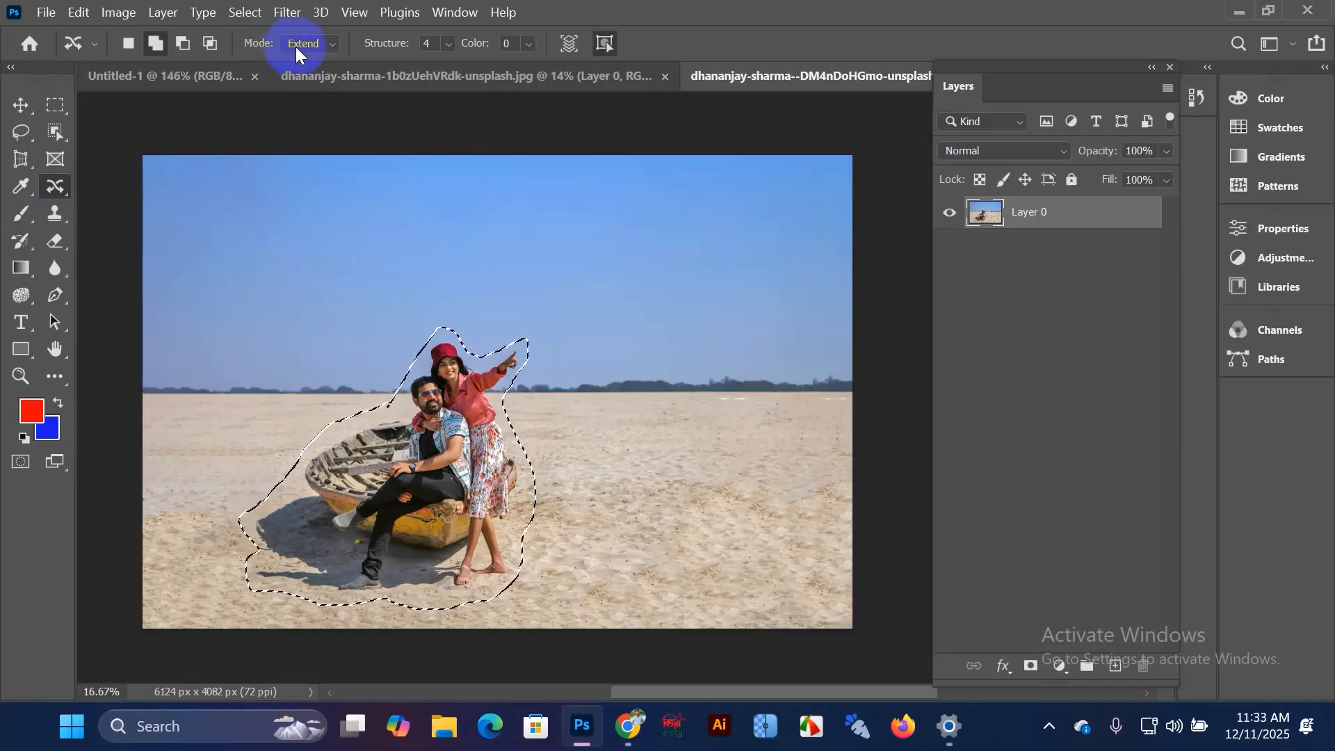
pyautogui.click(333, 45)
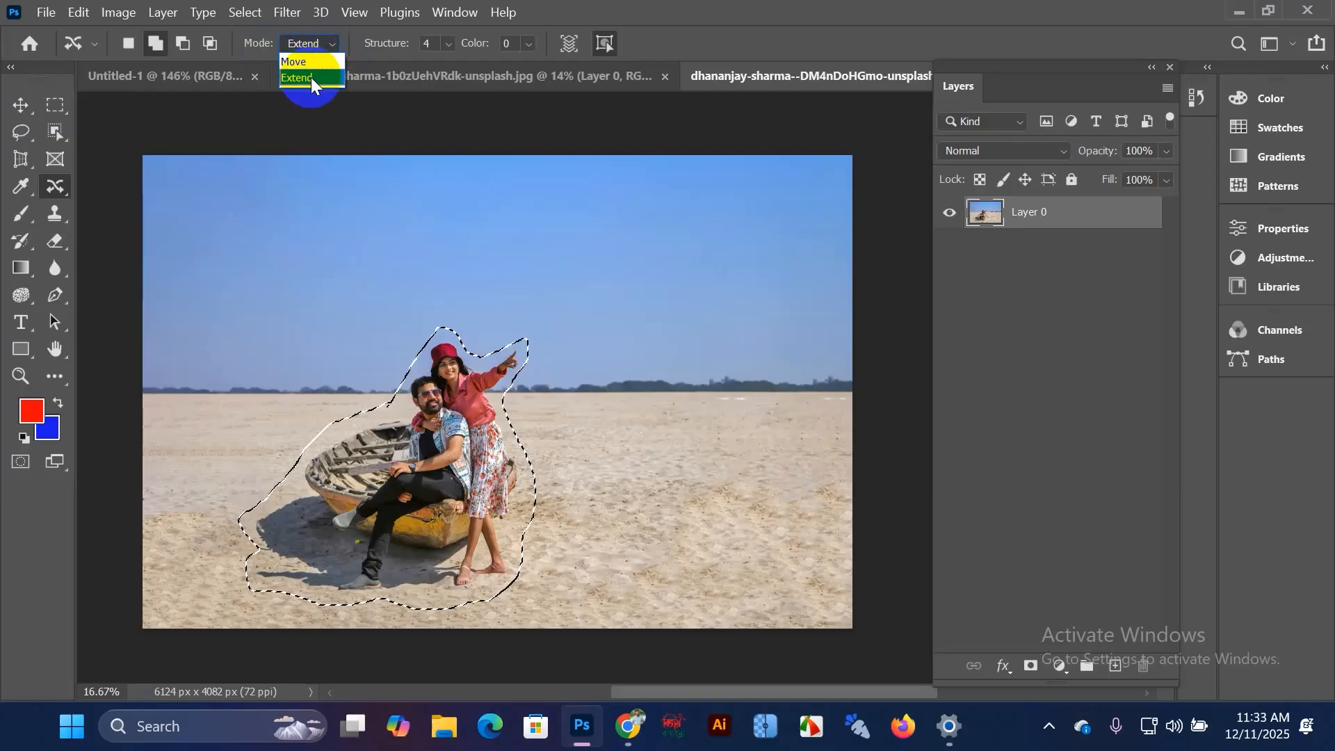
pyautogui.click(330, 50)
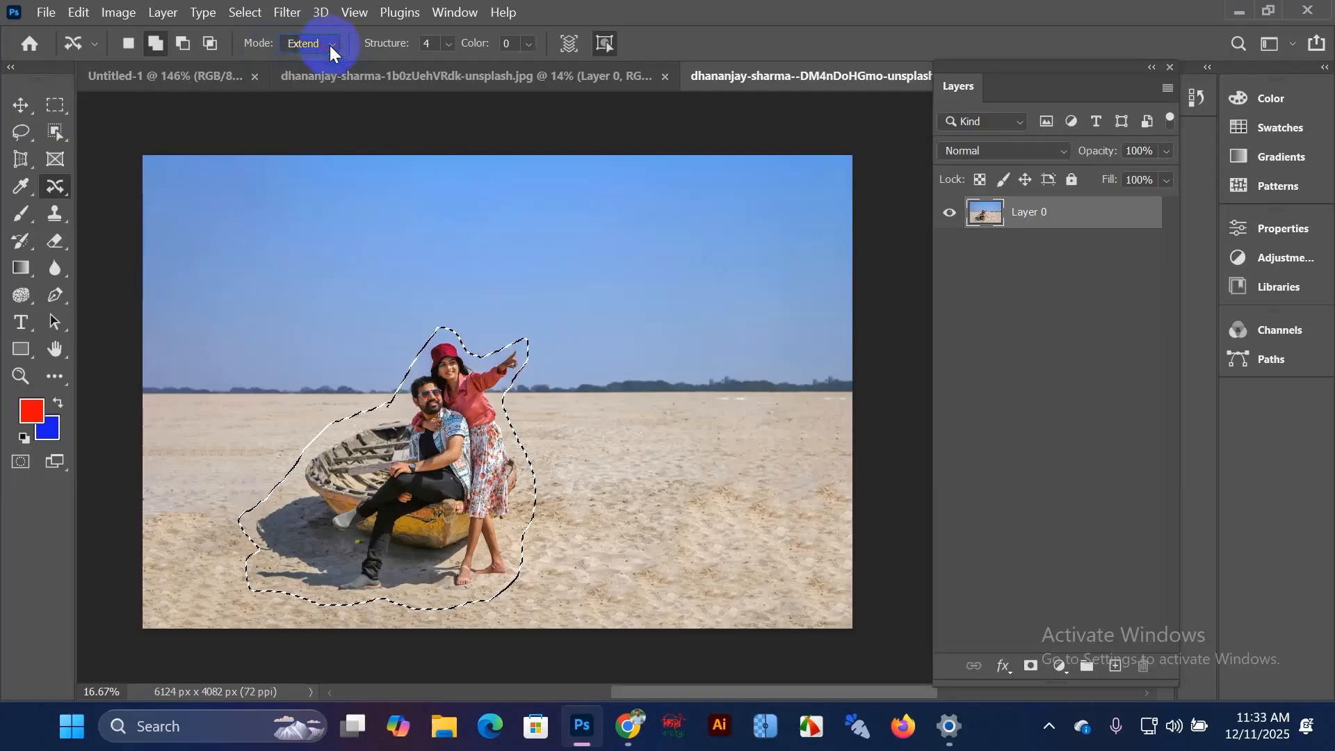
# Step: Switch Content-Aware Move to Move mode and reposition the selected couple and boat over the empty sand on the photo's right side
pyautogui.click(333, 55)
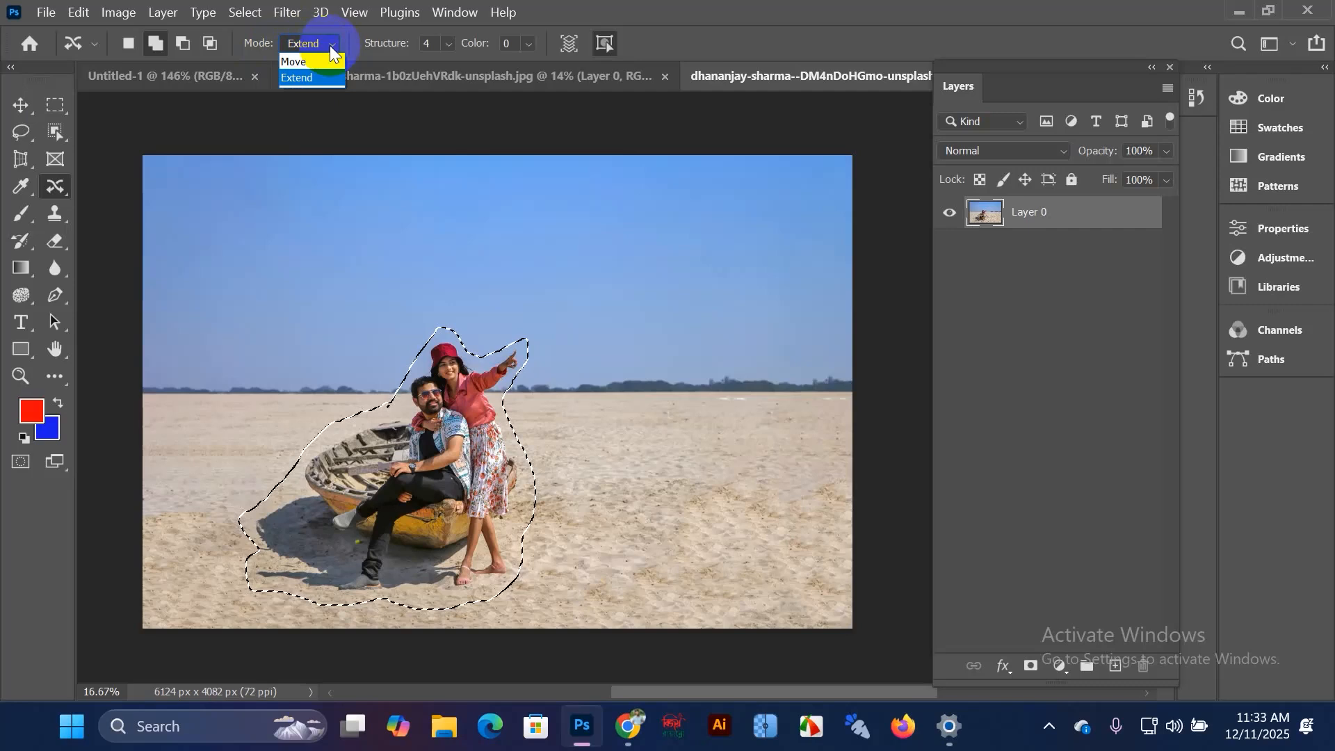
pyautogui.click(335, 61)
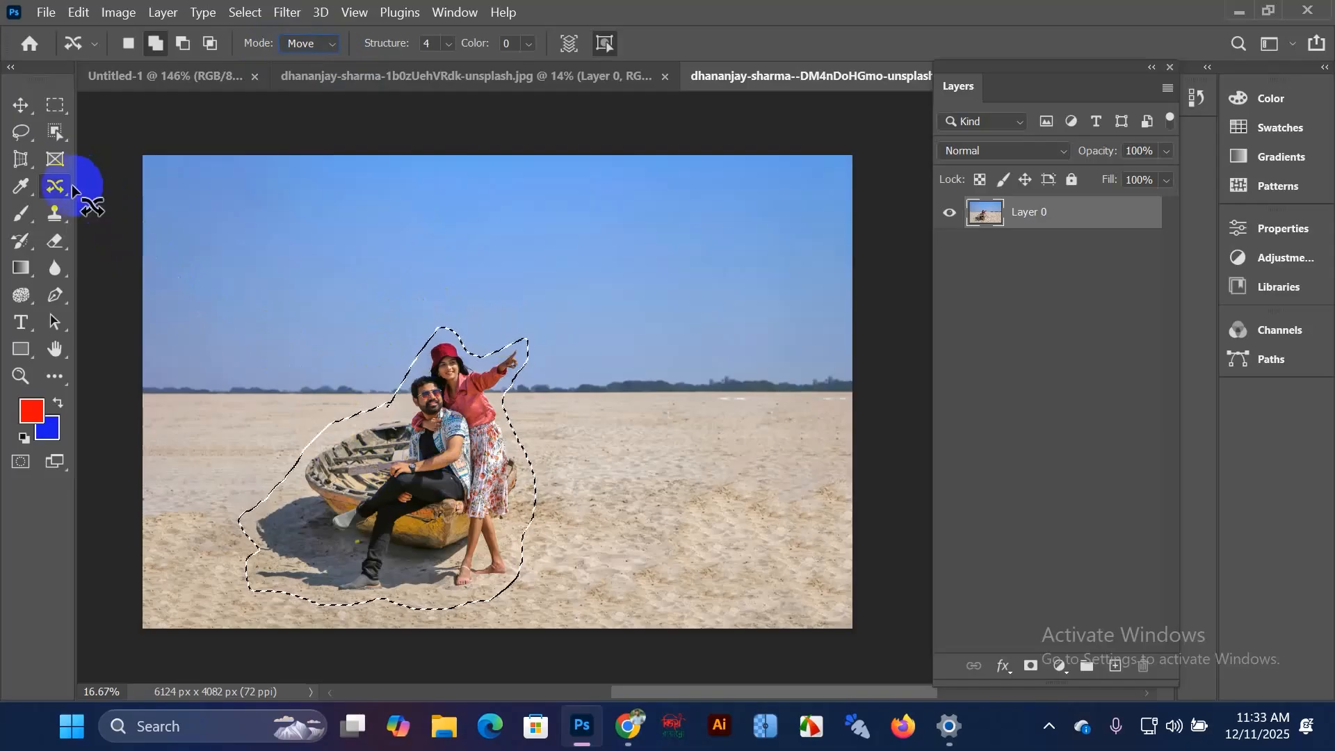
pyautogui.moveTo(418, 454); pyautogui.dragTo(696, 449)
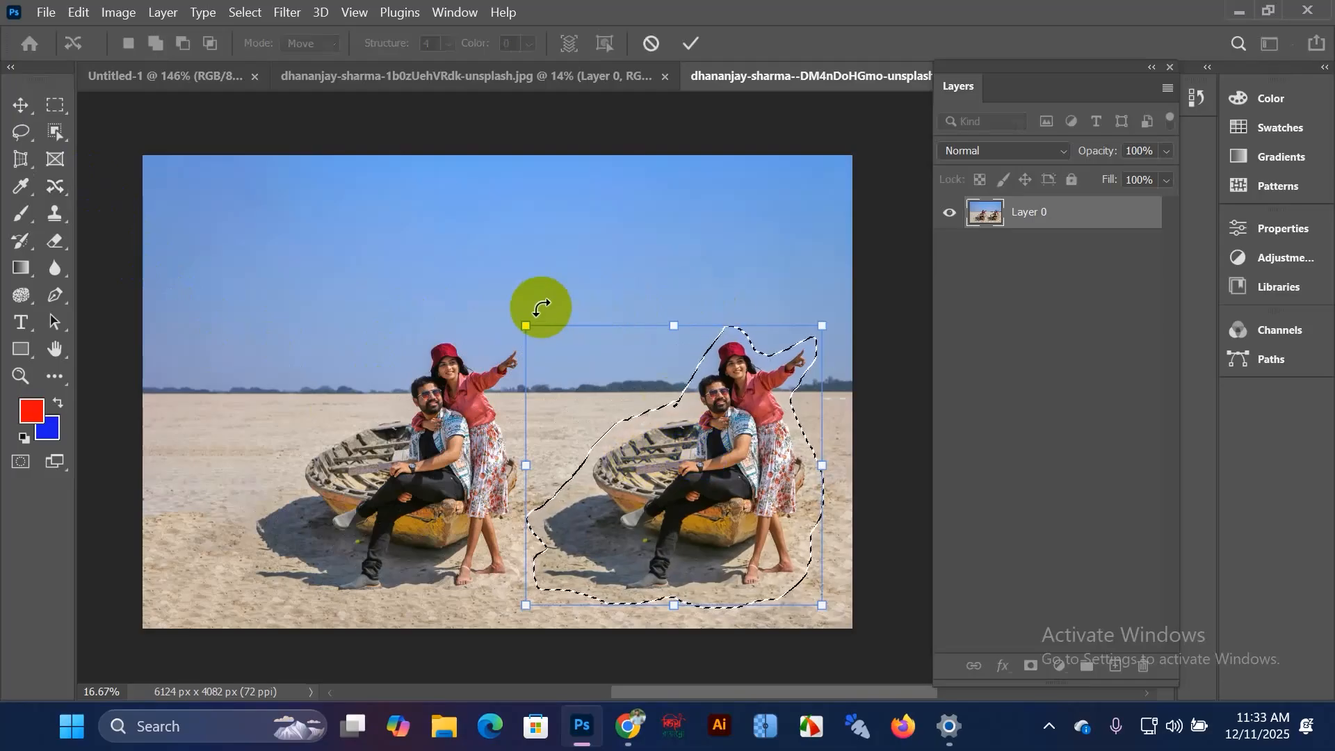
# Step: Scale the repositioned couple and boat down and nudge them vertically until their horizon lines up with the background's
pyautogui.moveTo(523, 326); pyautogui.dragTo(597, 392)
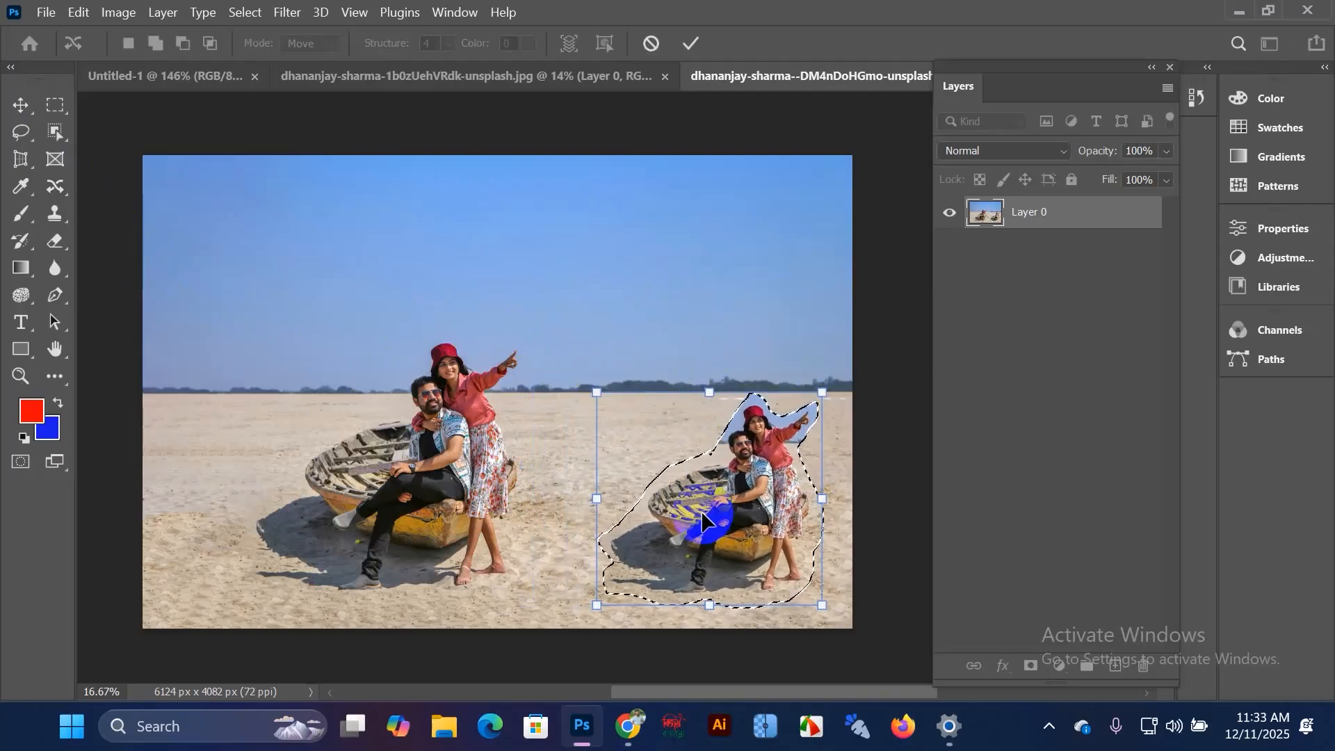
pyautogui.moveTo(752, 511); pyautogui.dragTo(743, 451)
pyautogui.scroll(5, 761, 370)
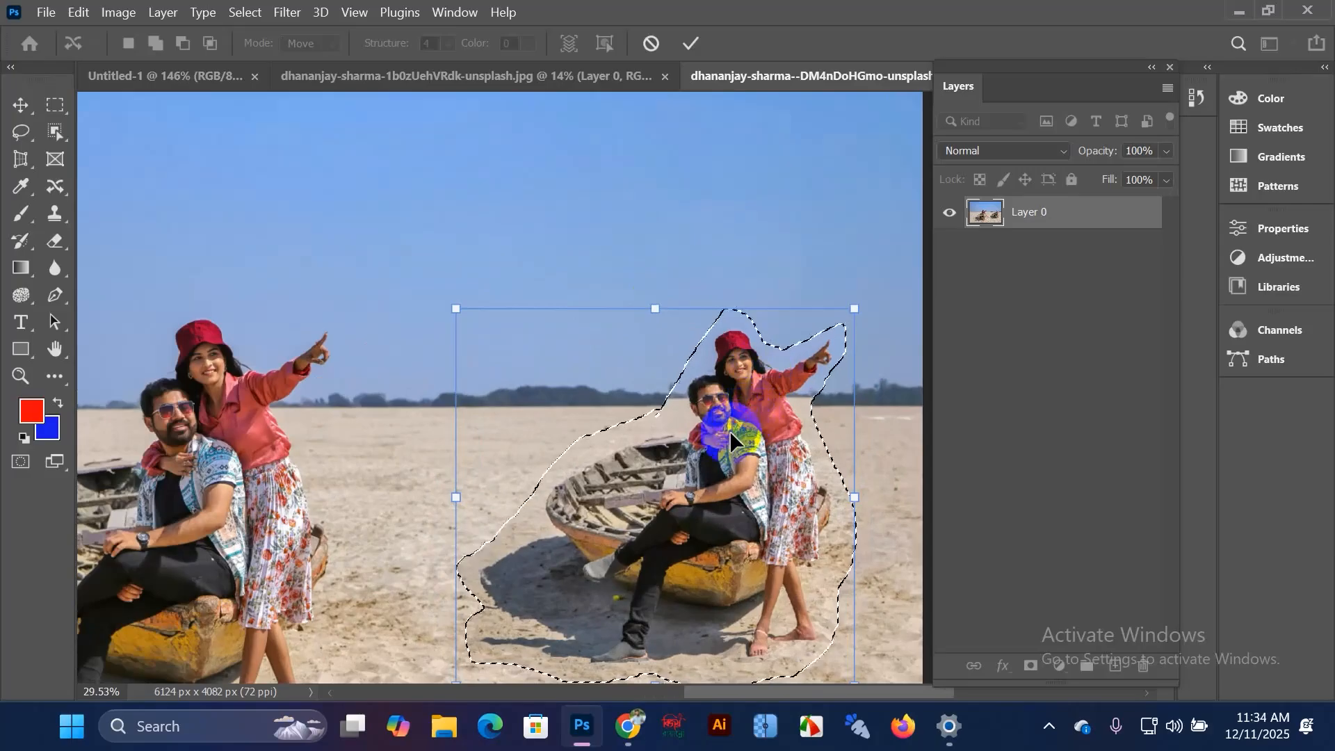
pyautogui.scroll(-1, 729, 431)
pyautogui.press('Down')
pyautogui.press('Down')
pyautogui.press('Down')
pyautogui.press('Down')
pyautogui.press('Down')
pyautogui.press('Down')
pyautogui.press('Down')
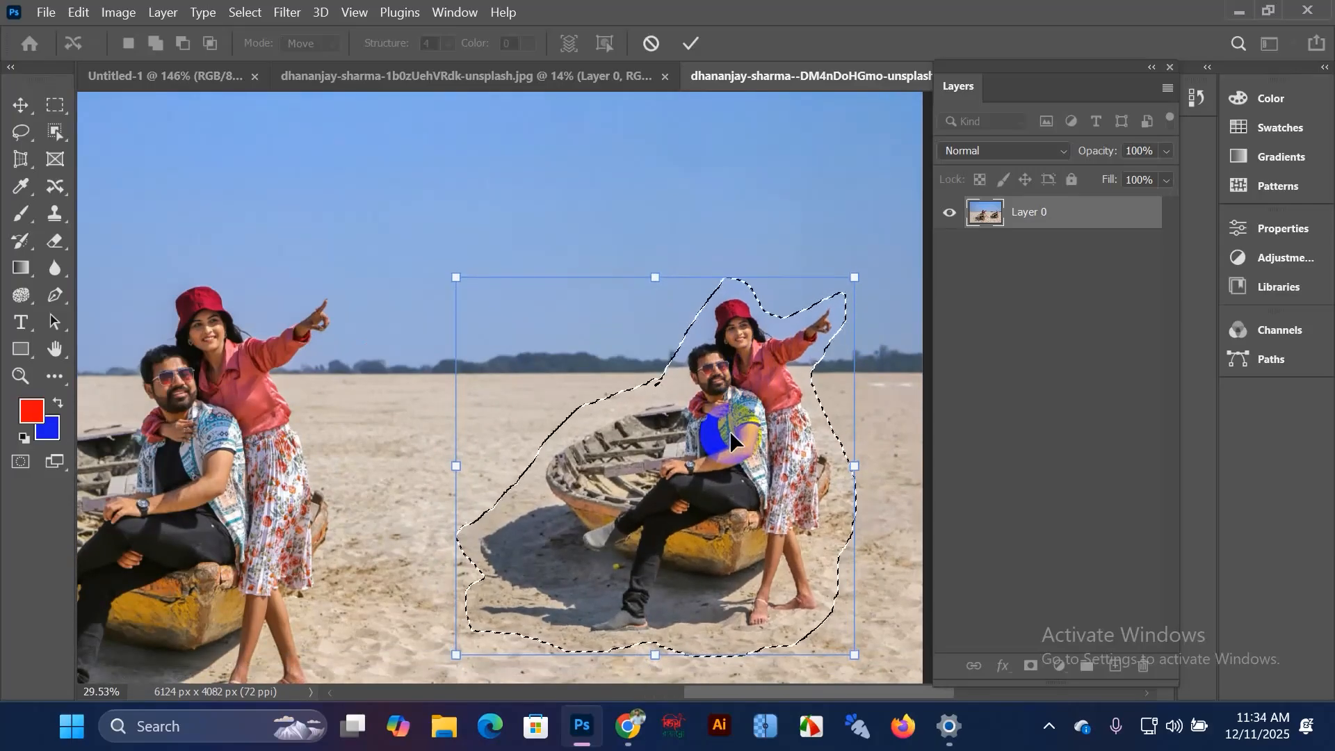
pyautogui.press('Down')
pyautogui.press('Down')
pyautogui.press('Down')
pyautogui.press('Down')
pyautogui.press('Down')
pyautogui.press('Down')
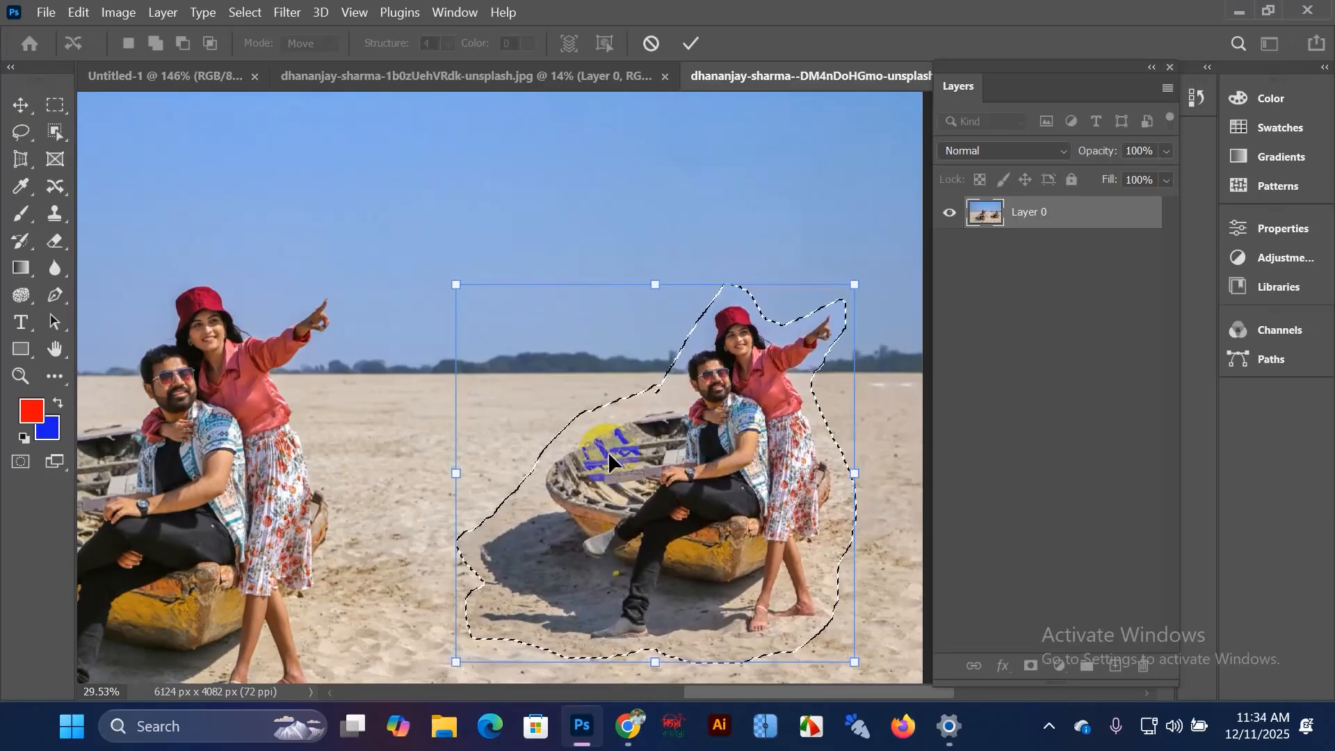
# Step: Commit the content-aware move of the couple and boat, and deselect
pyautogui.scroll(-1, 706, 386)
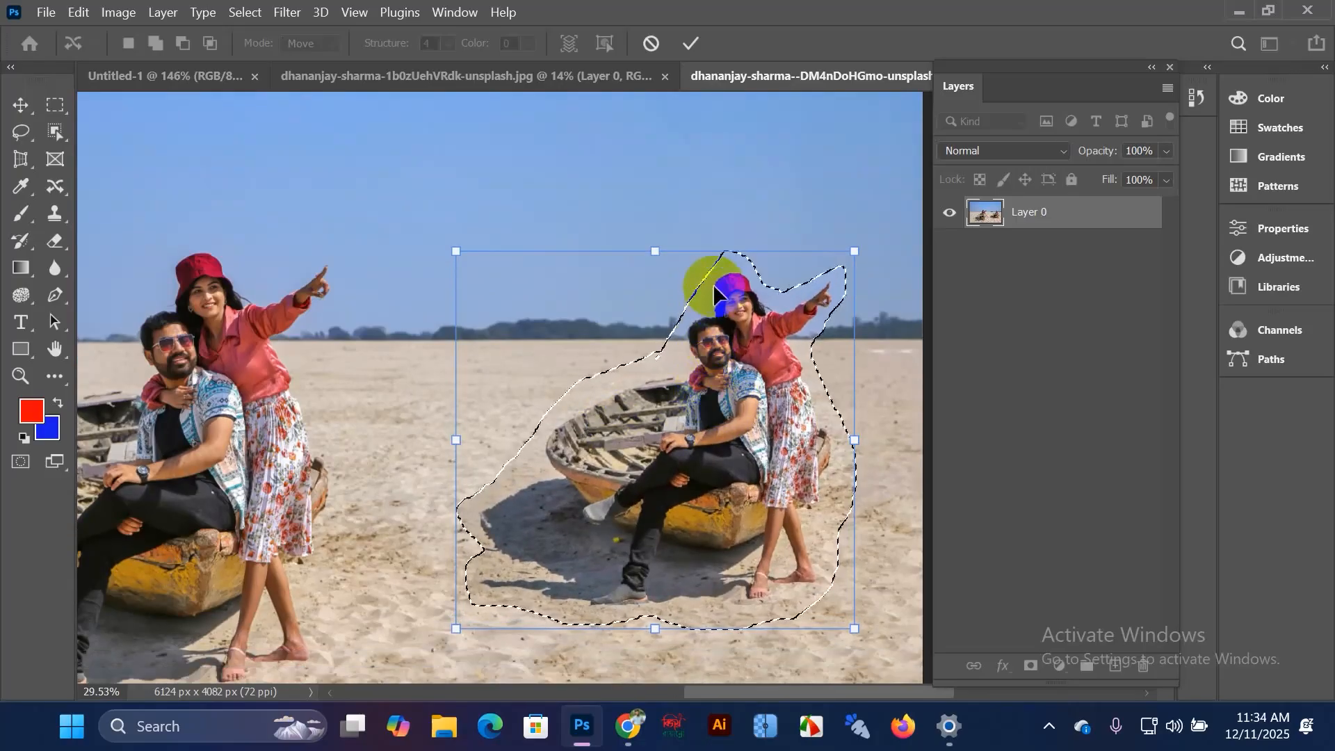
pyautogui.scroll(-4, 748, 271)
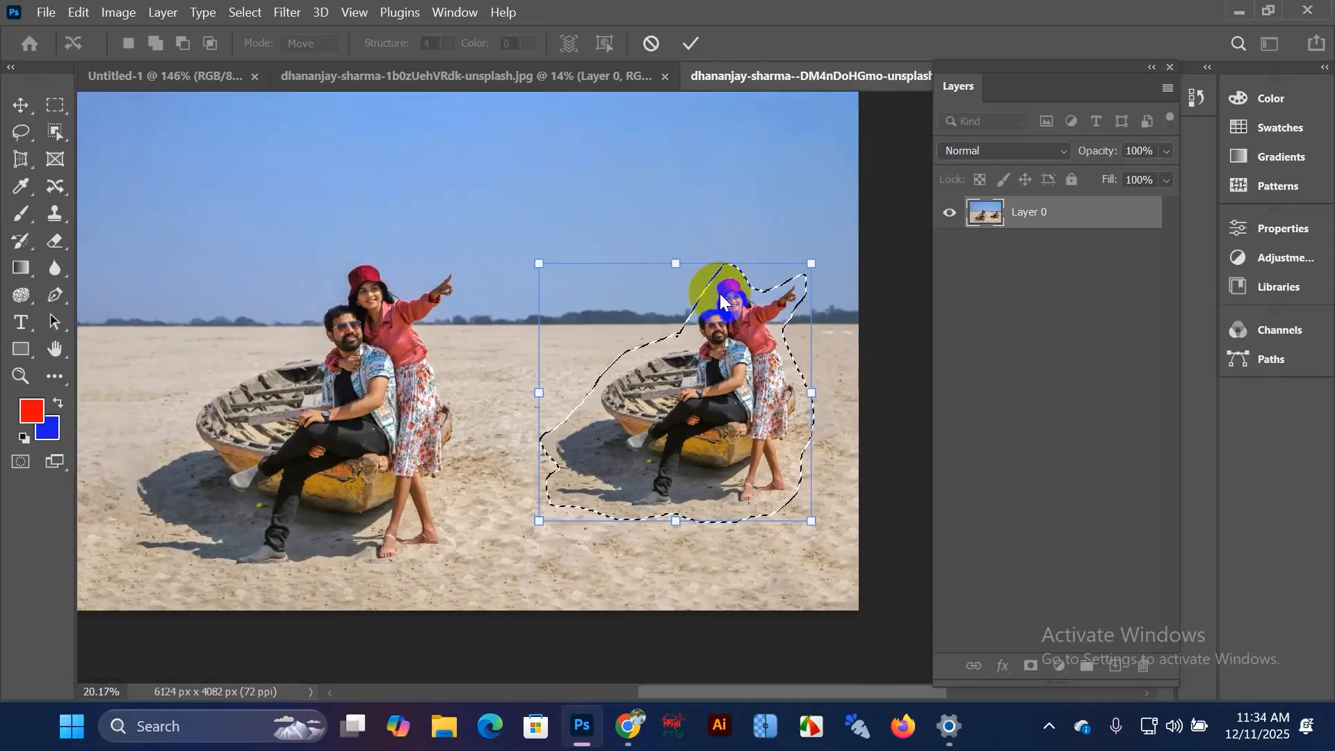
pyautogui.click(690, 43)
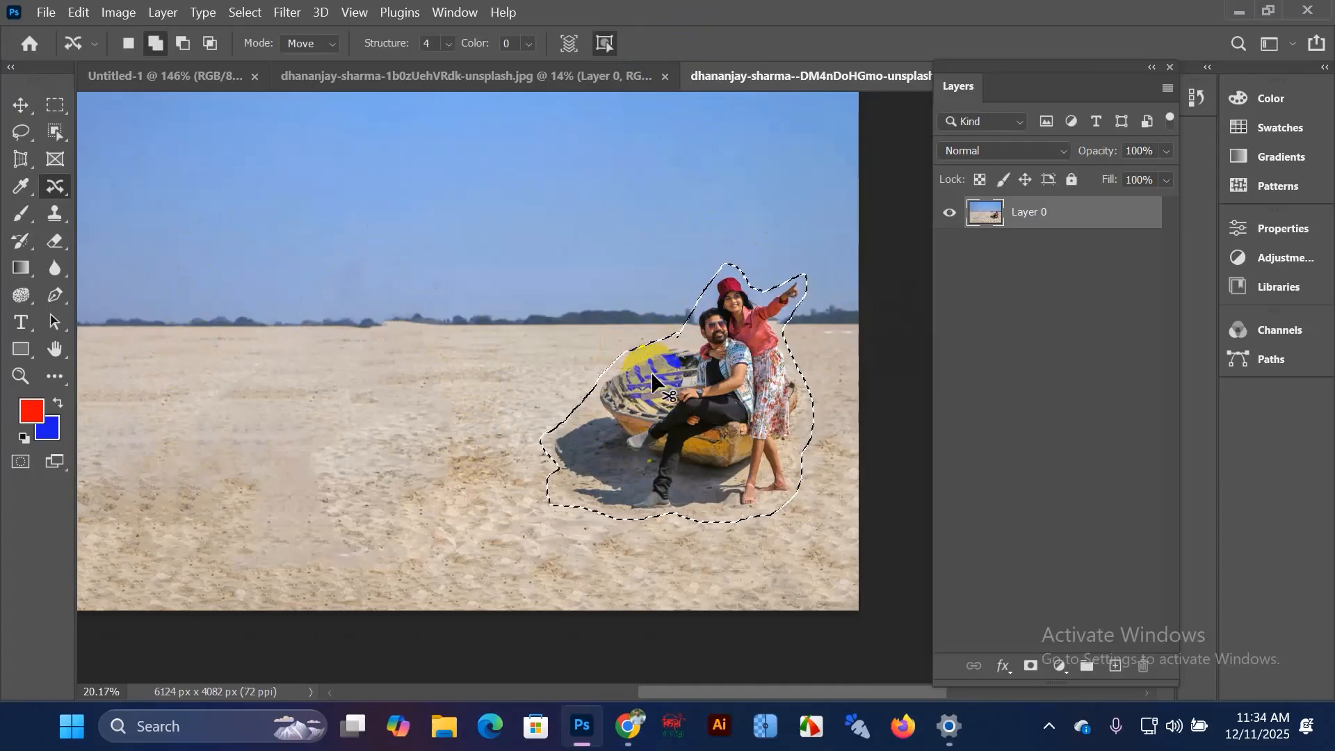
pyautogui.hotkey('ctrl', 'd')
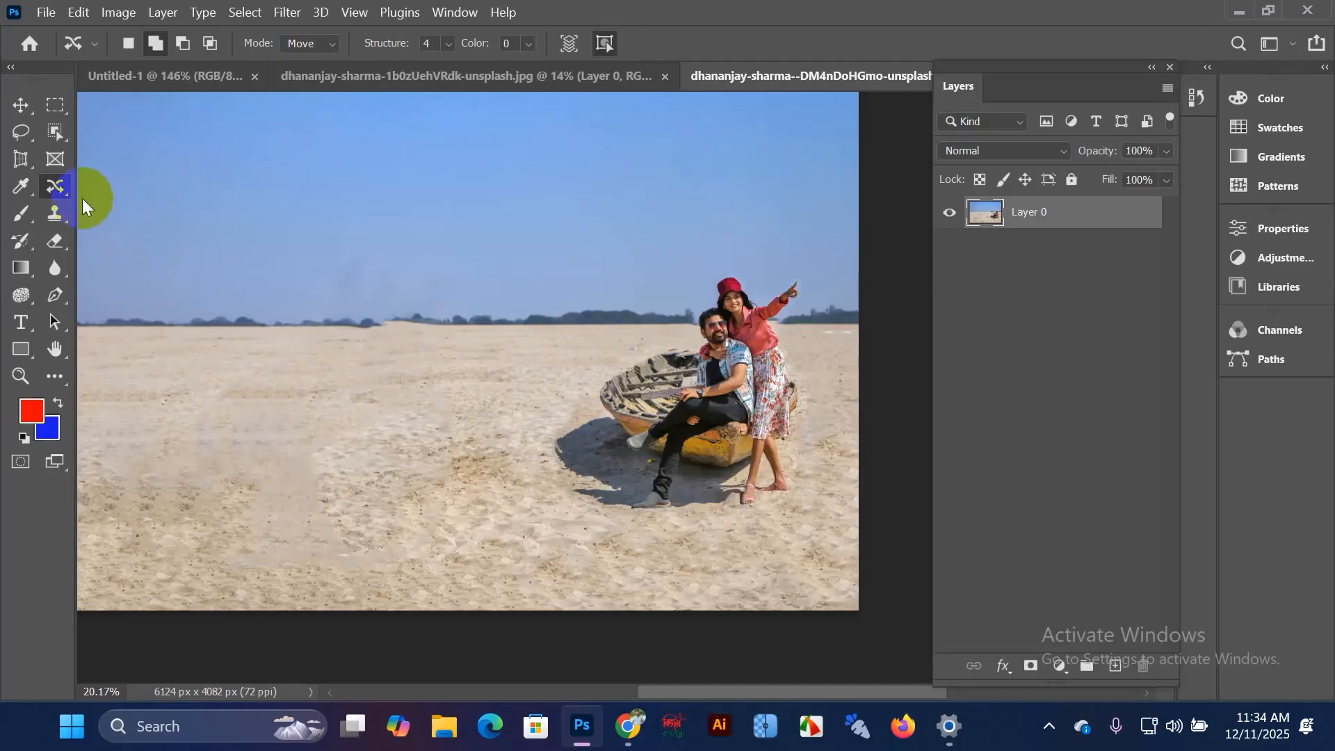
# Step: Patch an oval area of sand where the couple and boat originally stood with nearby sand texture, and deselect
pyautogui.click(54, 186)
pyautogui.click(140, 221)
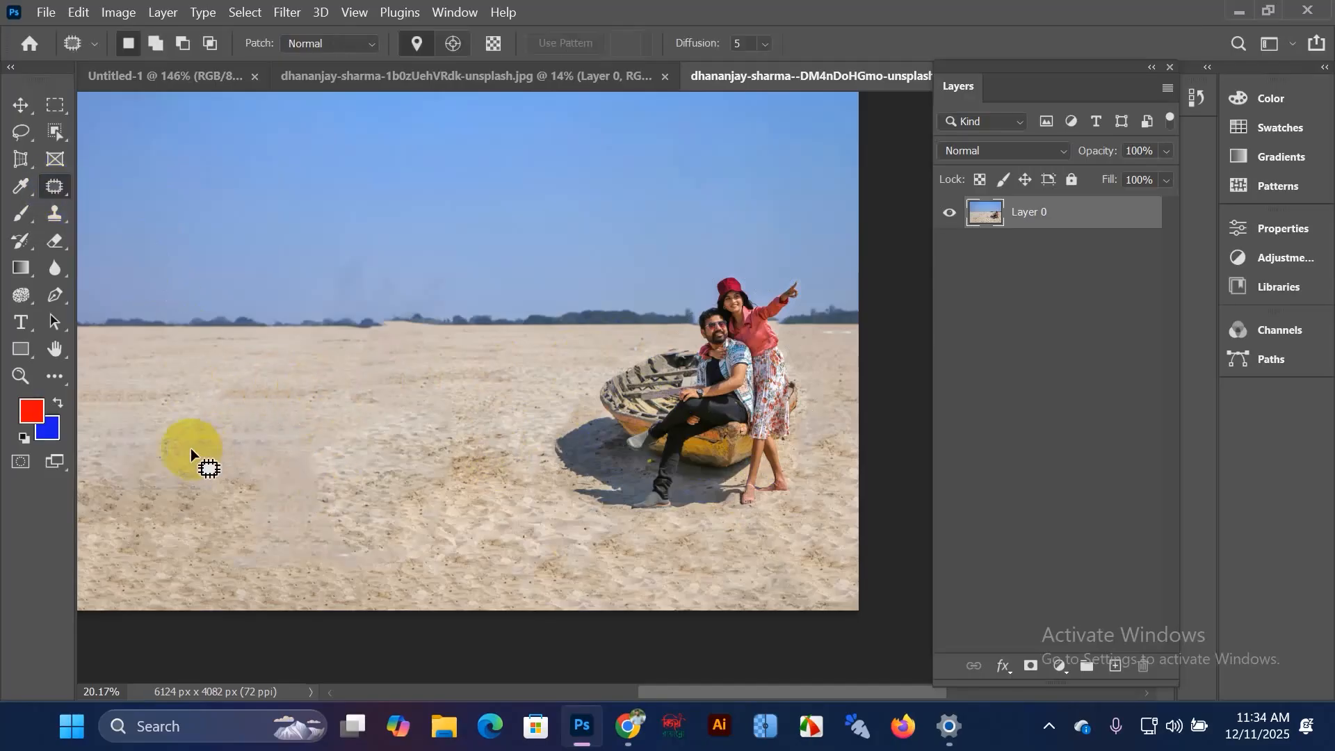
pyautogui.moveTo(200, 502)
pyautogui.mouseDown()
pyautogui.moveTo(245, 478)
pyautogui.moveTo(310, 474)
pyautogui.moveTo(367, 536)
pyautogui.moveTo(278, 555)
pyautogui.moveTo(224, 495)
pyautogui.mouseUp()
pyautogui.moveTo(352, 530)
pyautogui.mouseDown()
pyautogui.moveTo(269, 540)
pyautogui.moveTo(236, 562)
pyautogui.moveTo(247, 582)
pyautogui.mouseUp()
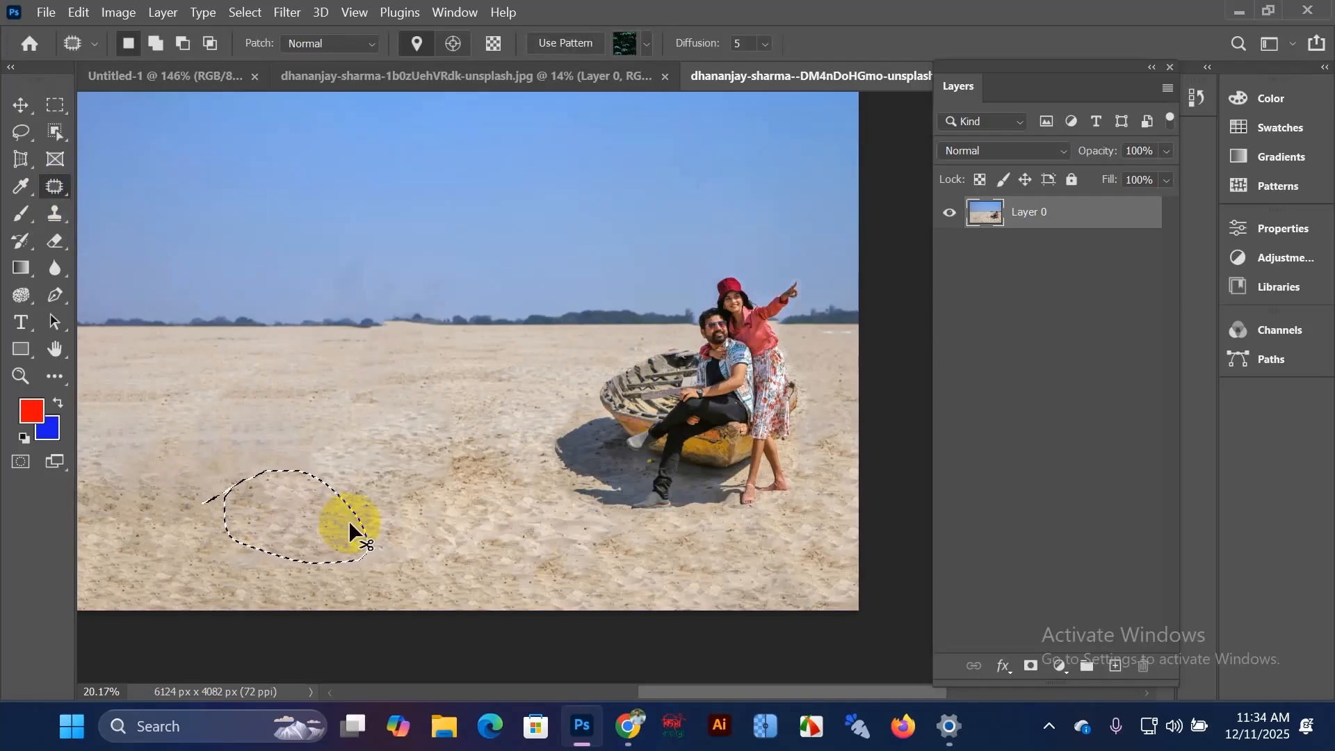
pyautogui.hotkey('ctrl', 'd')
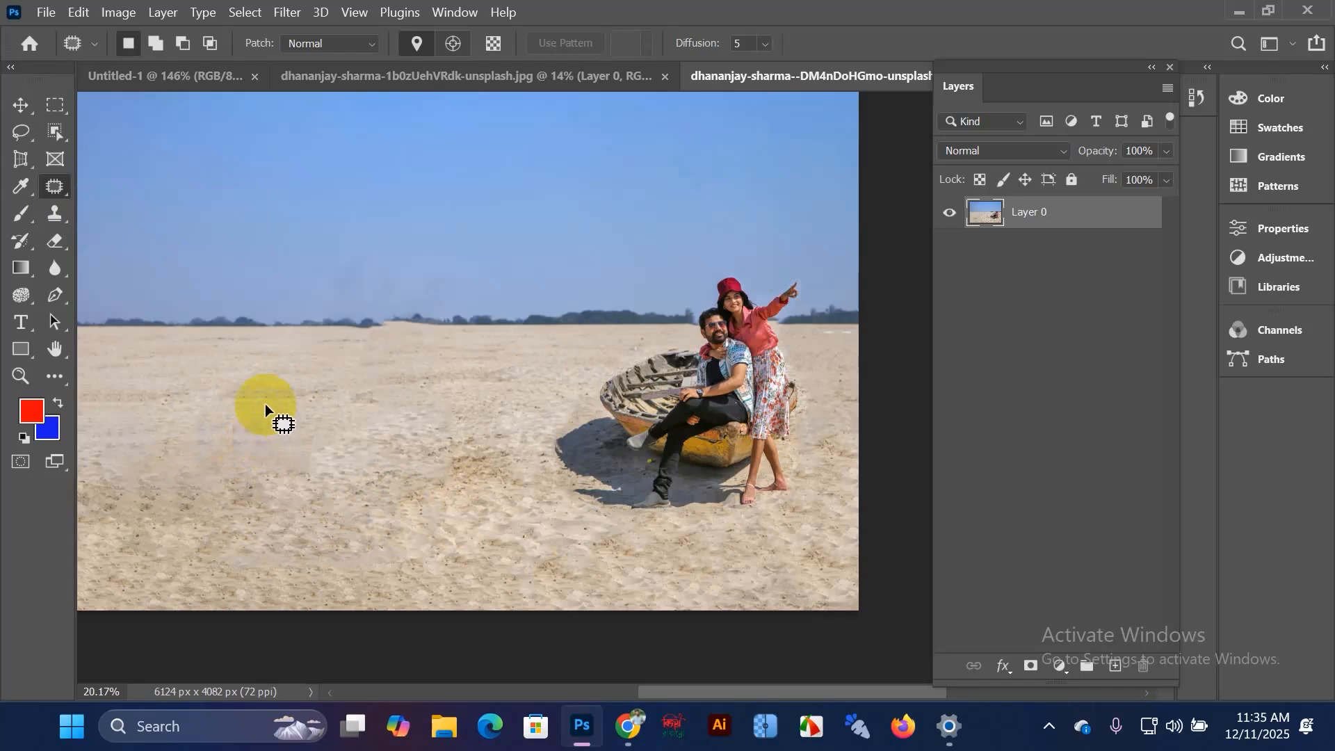
pyautogui.scroll(2, 349, 378)
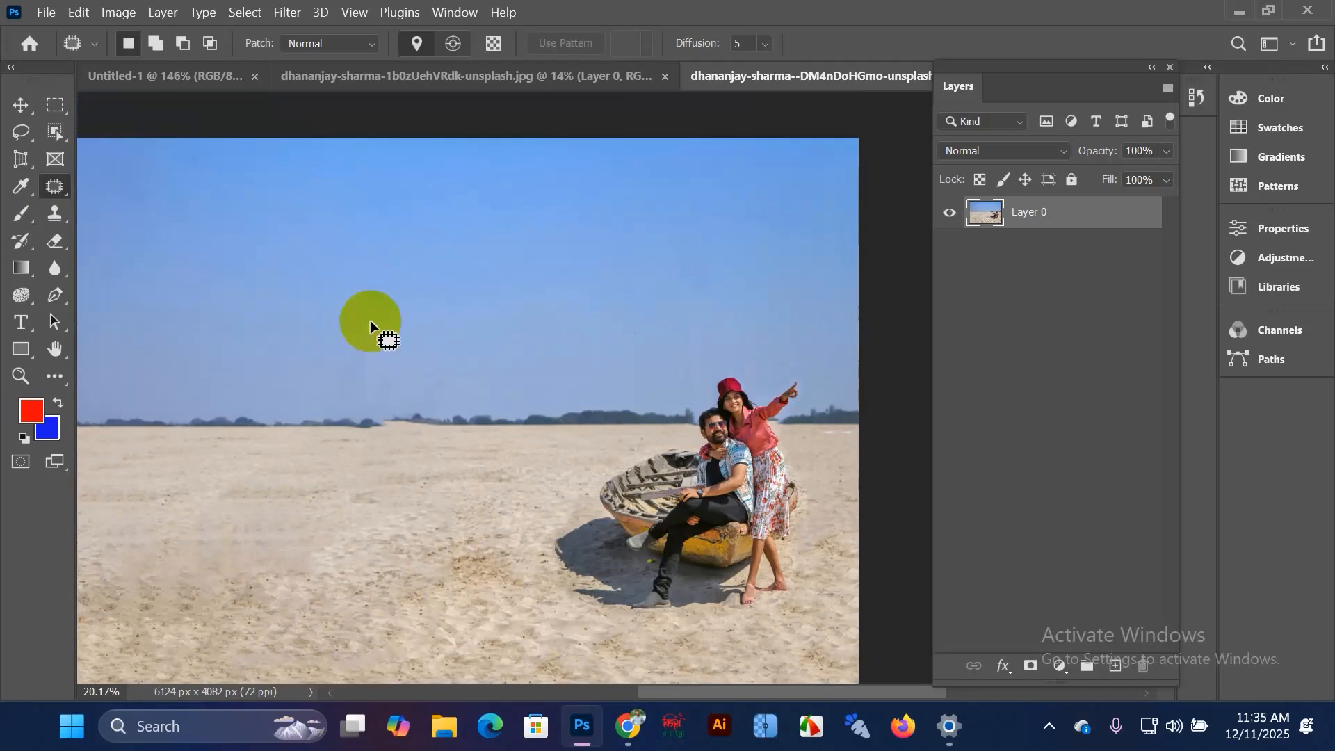
pyautogui.scroll(-1, 378, 498)
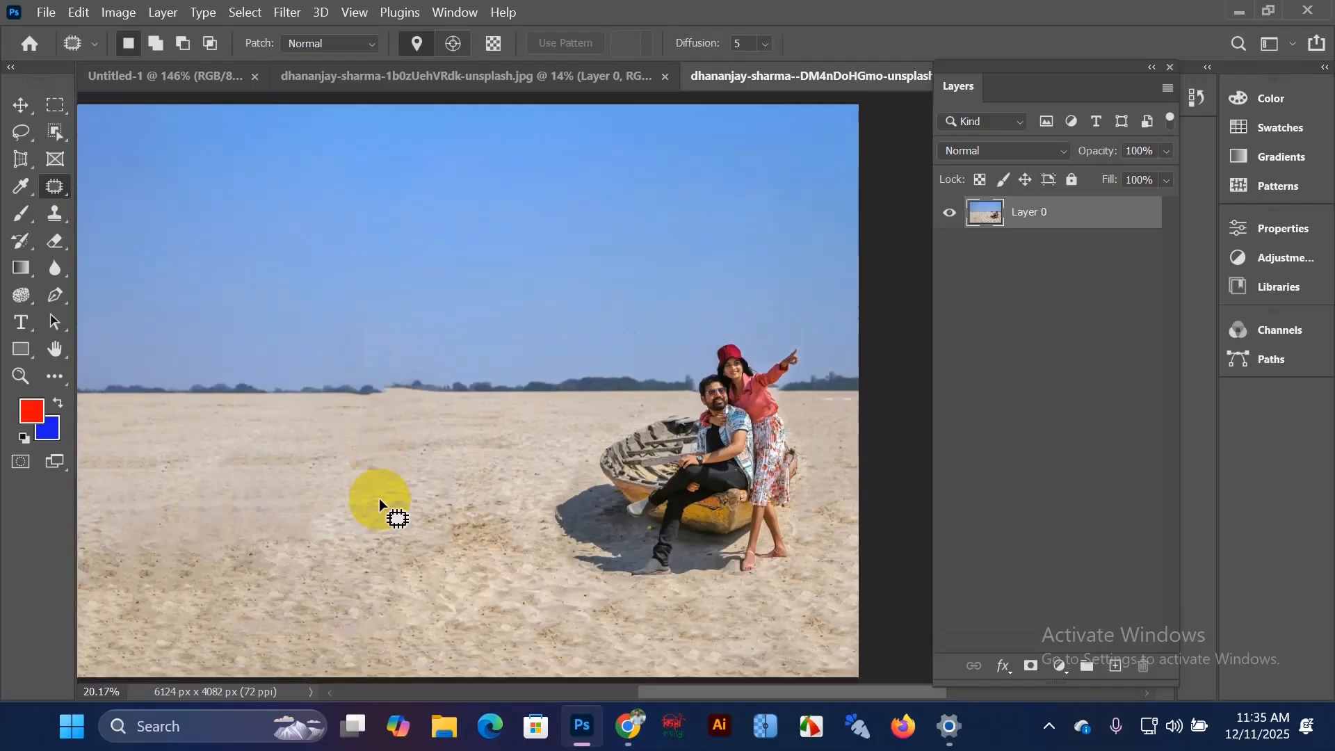
pyautogui.scroll(-1, 393, 494)
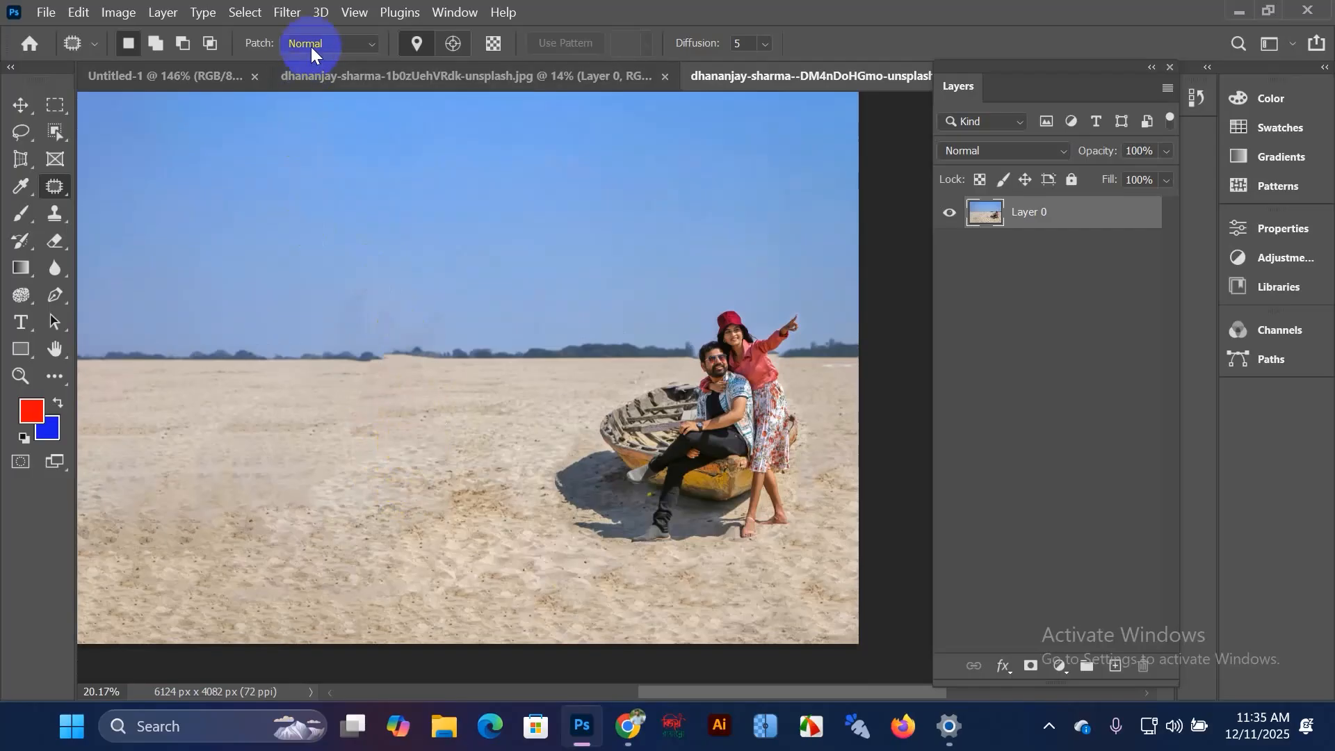
pyautogui.click(23, 105)
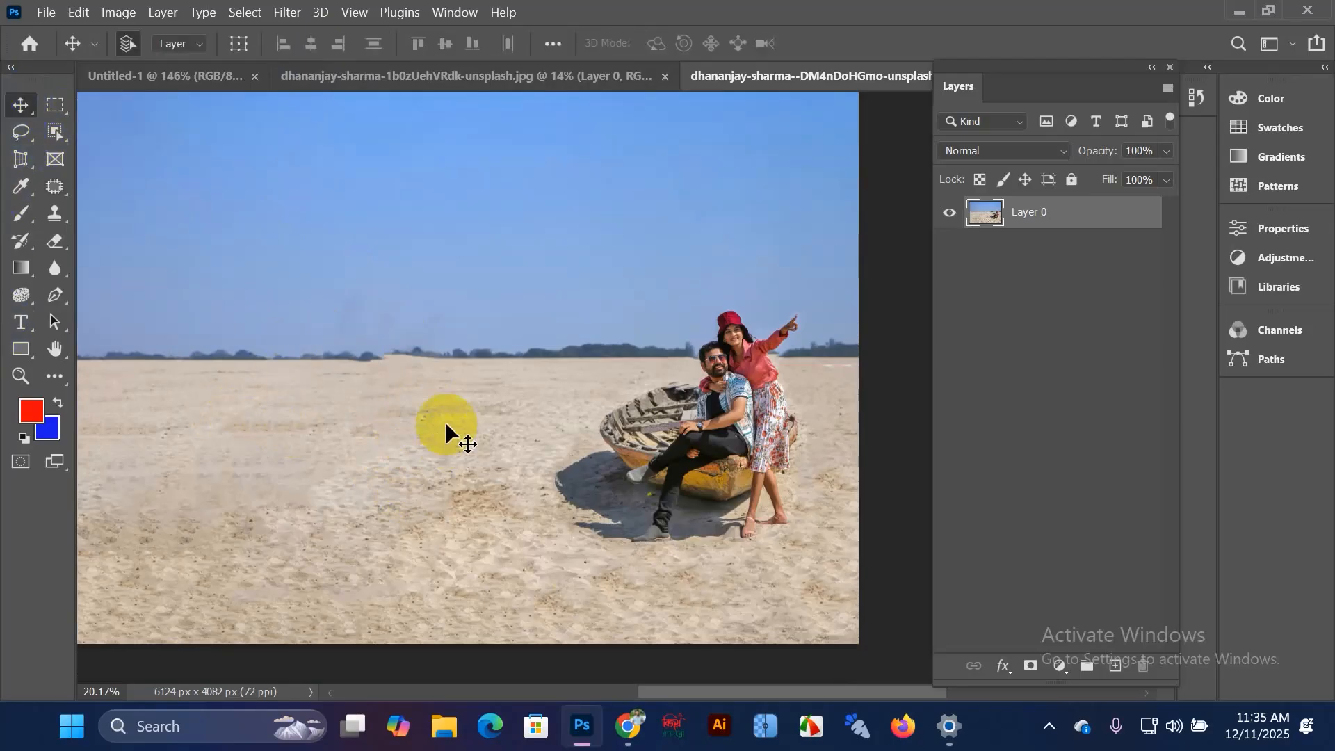
pyautogui.scroll(-3, 445, 421)
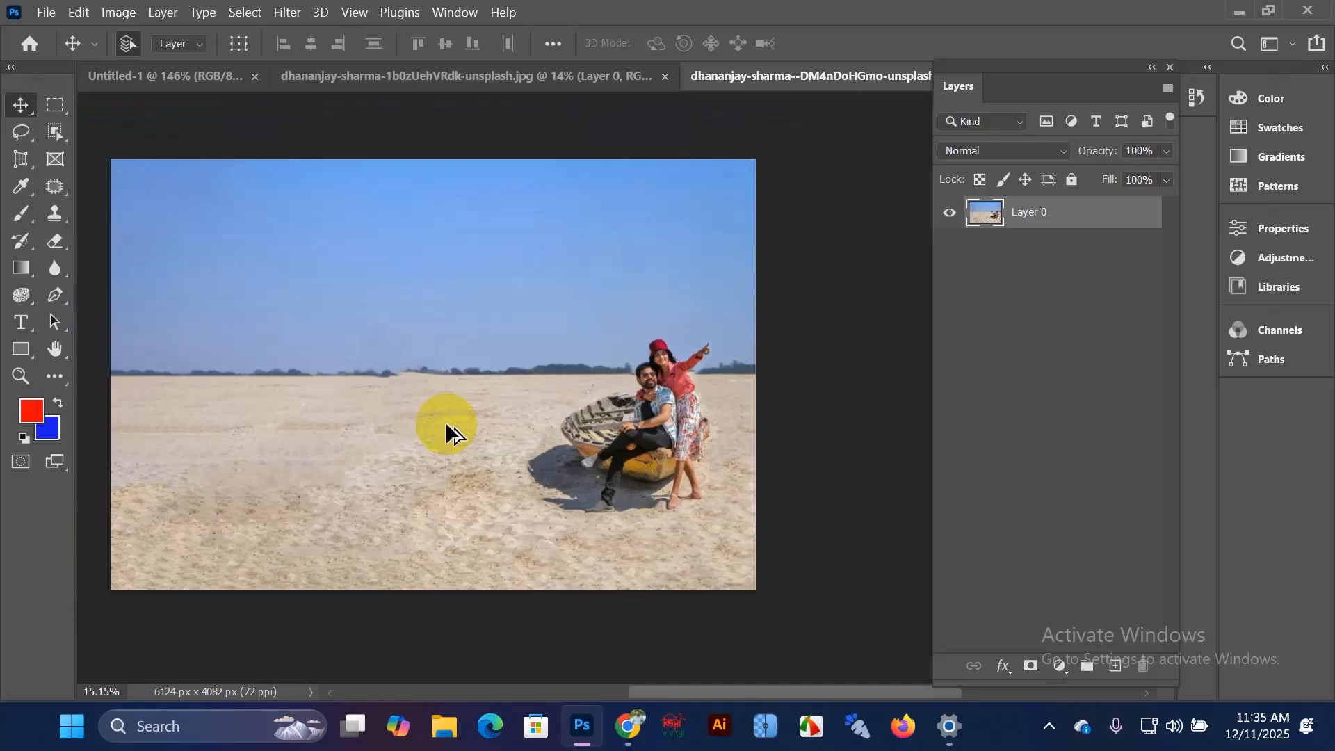
pyautogui.moveTo(448, 349); pyautogui.dragTo(566, 370)
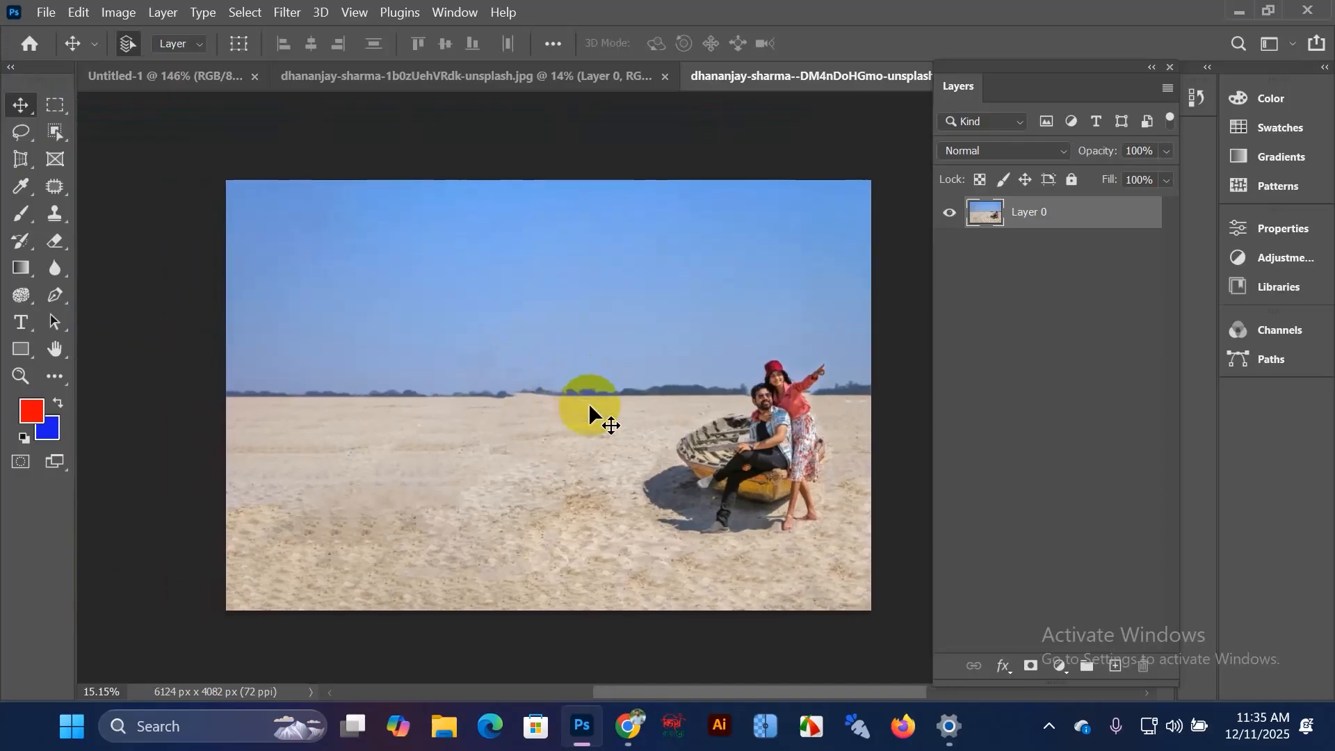
# Step: Open the photo of skaters in front of snowy mountains, kei-sux4rSsWJOw-unsplash, from the lesson folder
pyautogui.click(46, 14)
pyautogui.click(69, 53)
pyautogui.scroll(-5, 325, 273)
pyautogui.scroll(3, 324, 270)
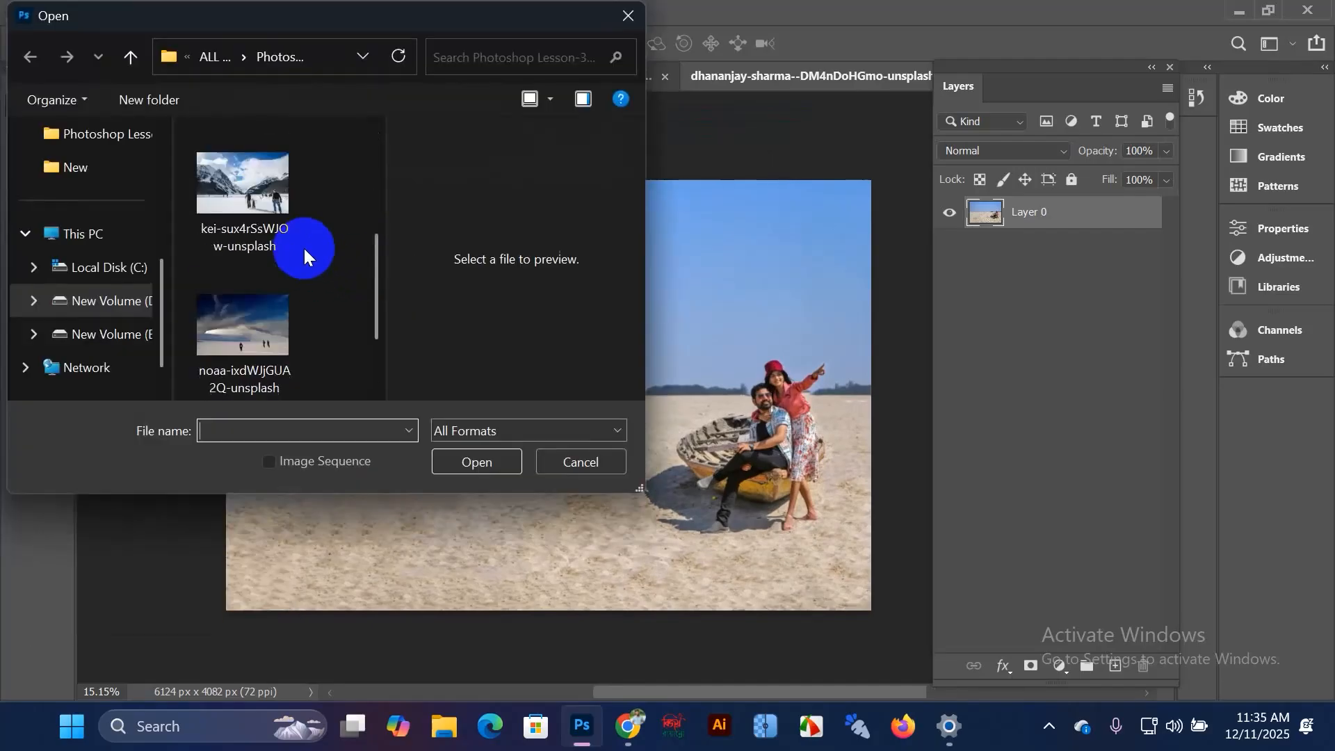
pyautogui.click(240, 320)
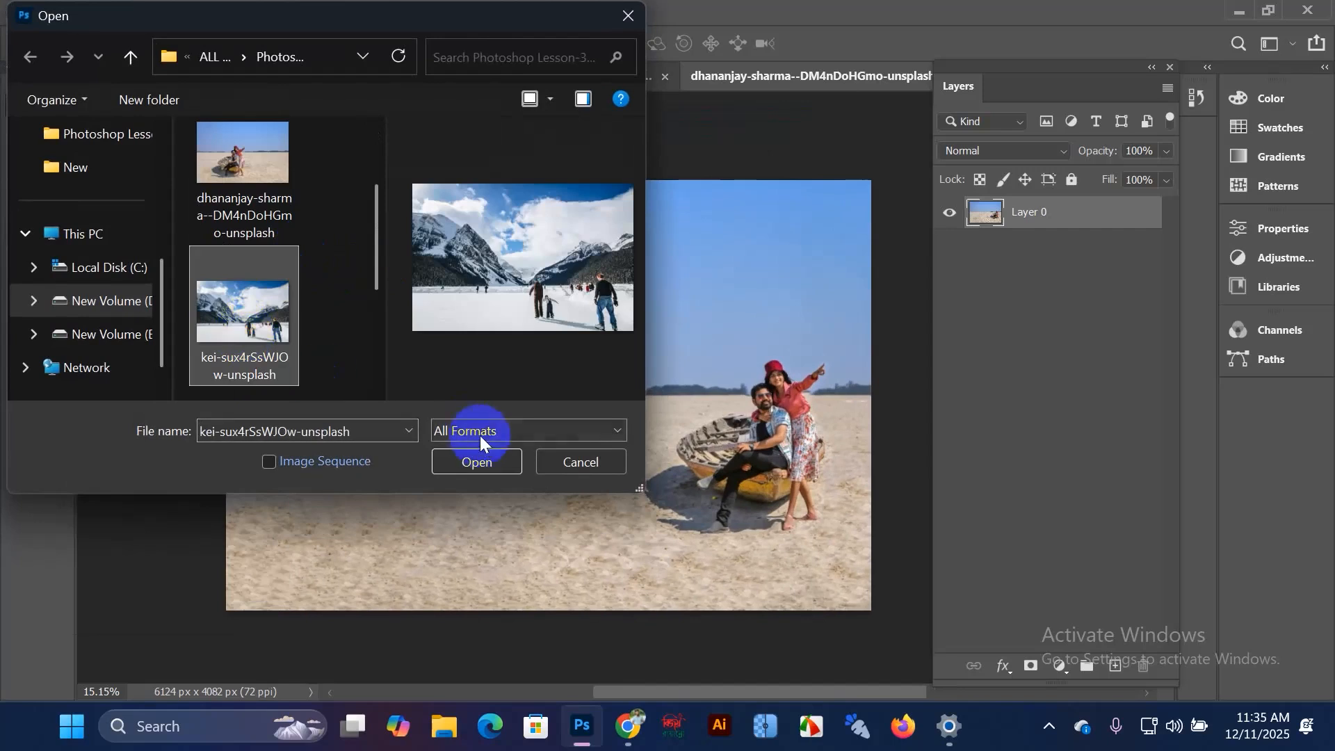
pyautogui.click(485, 460)
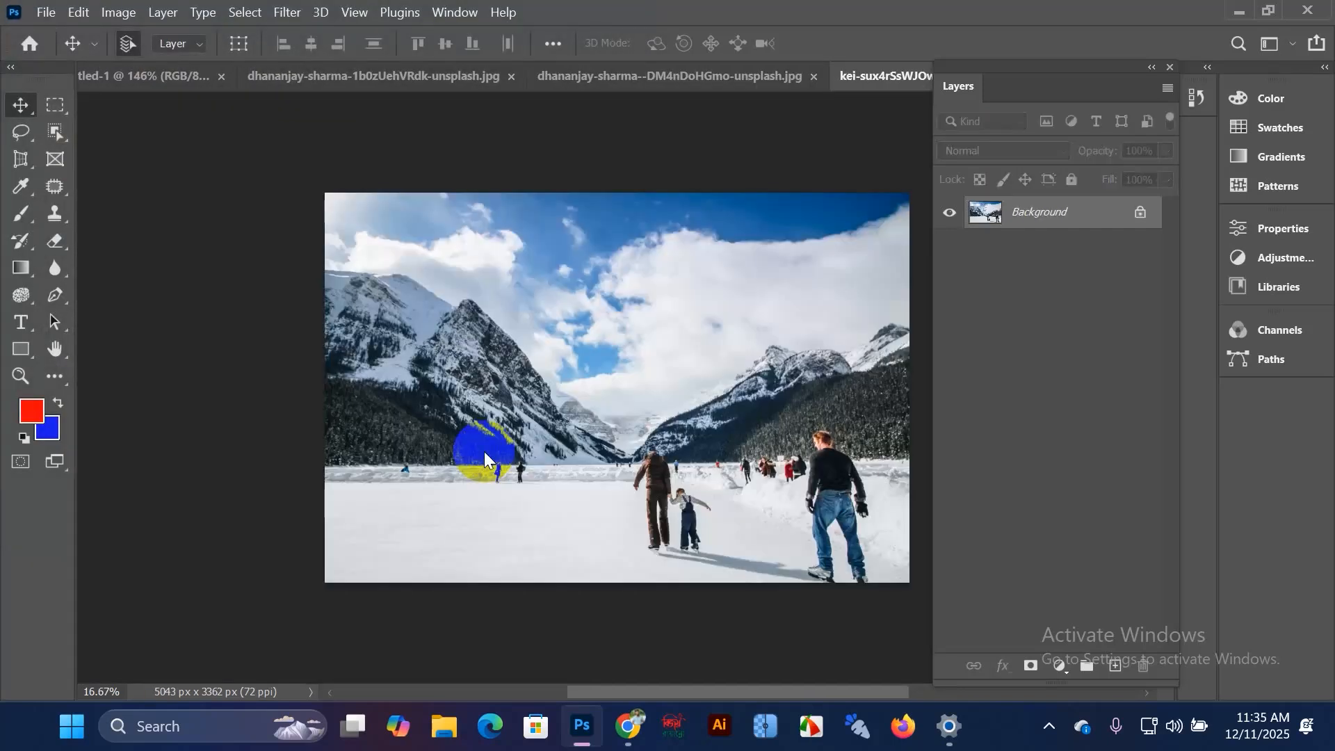
pyautogui.scroll(-1, 601, 445)
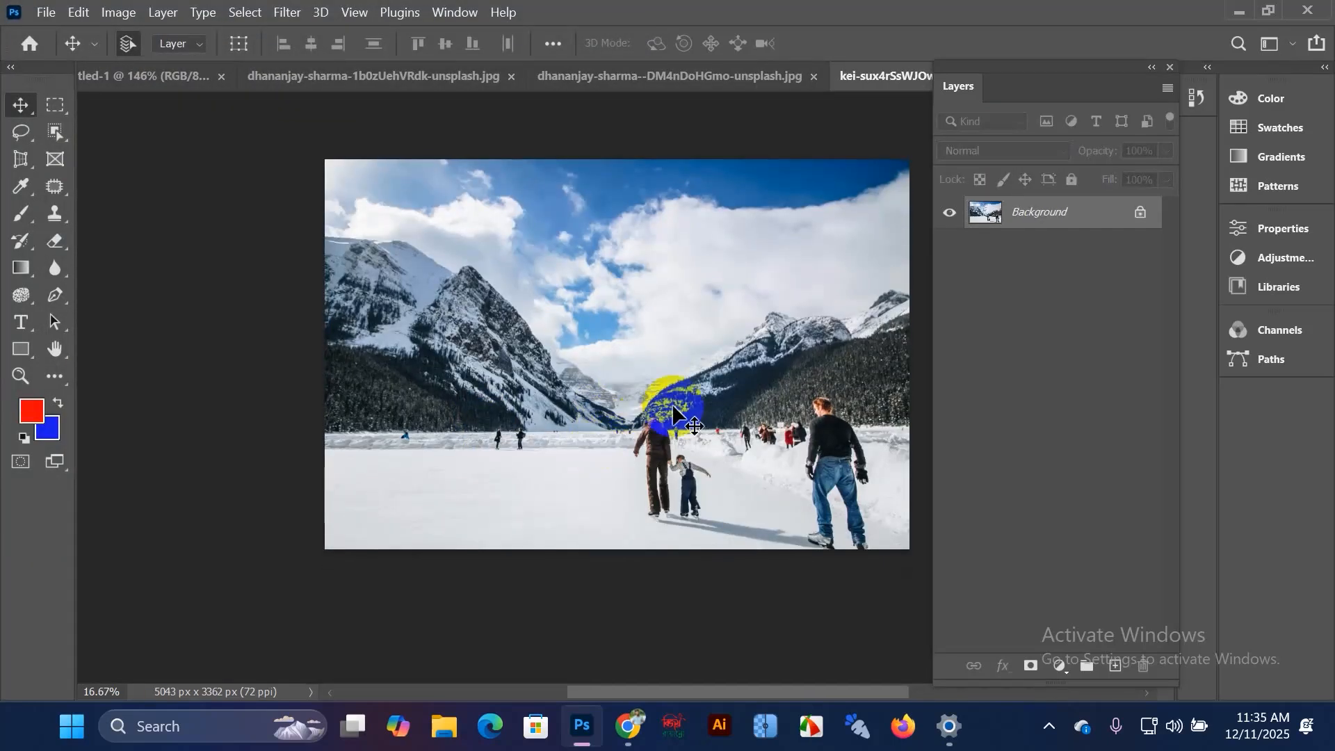
pyautogui.scroll(1, 674, 398)
pyautogui.moveTo(679, 400); pyautogui.dragTo(557, 386)
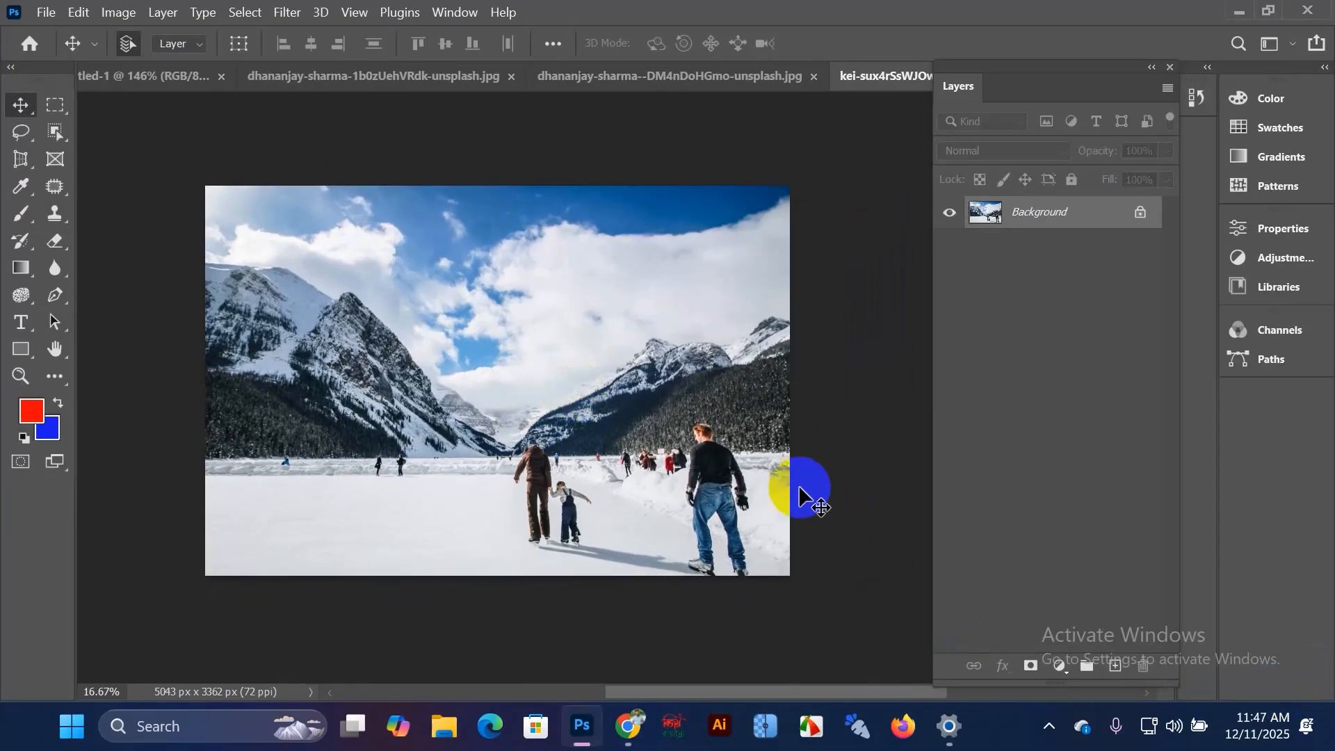
pyautogui.scroll(-1, 800, 488)
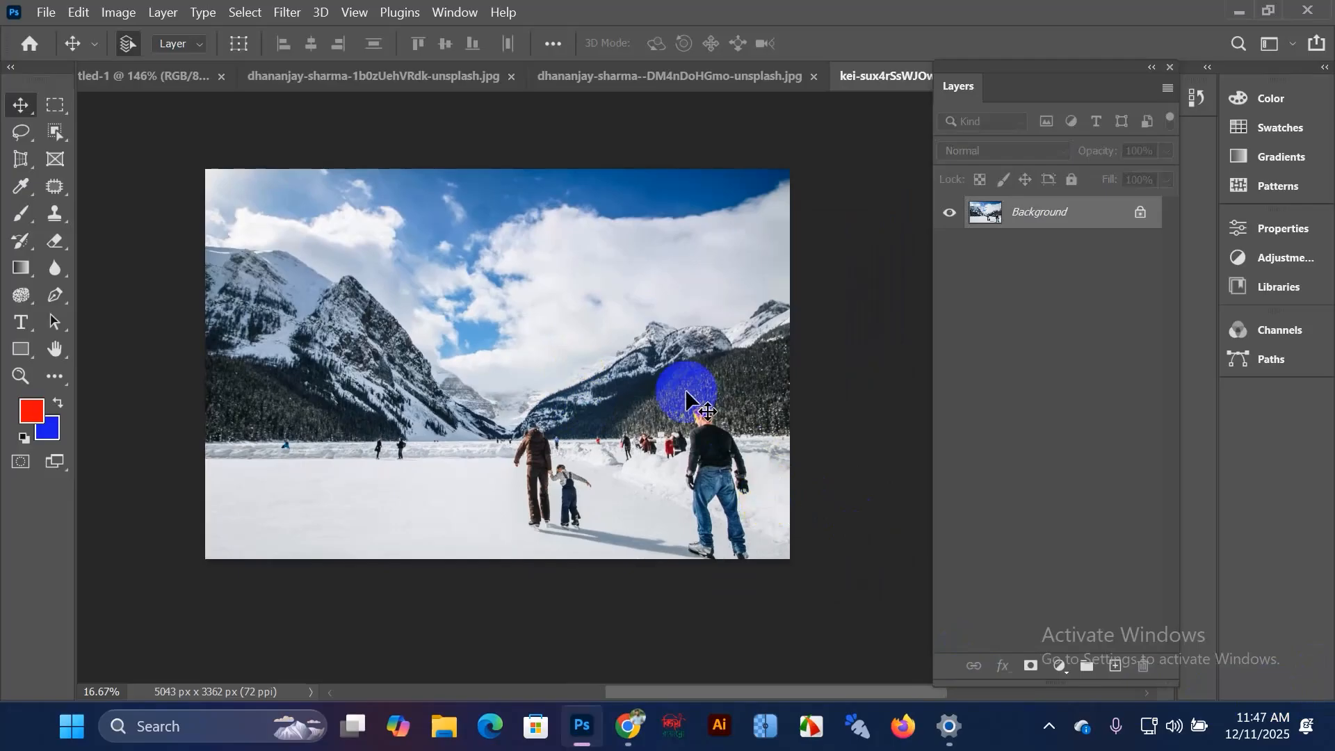
pyautogui.scroll(-1, 687, 392)
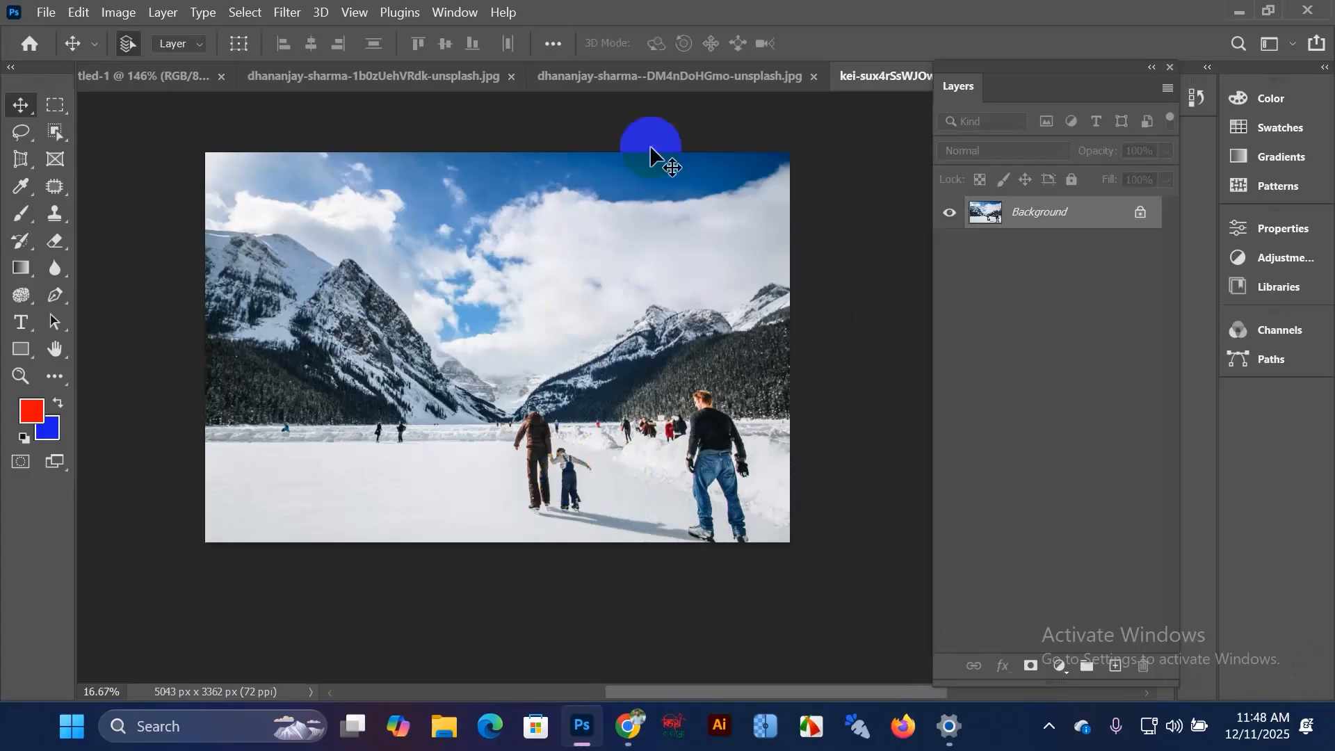
# Step: Return to the boat photo and undo the sand patch and the content-aware move of the couple and boat
pyautogui.click(708, 75)
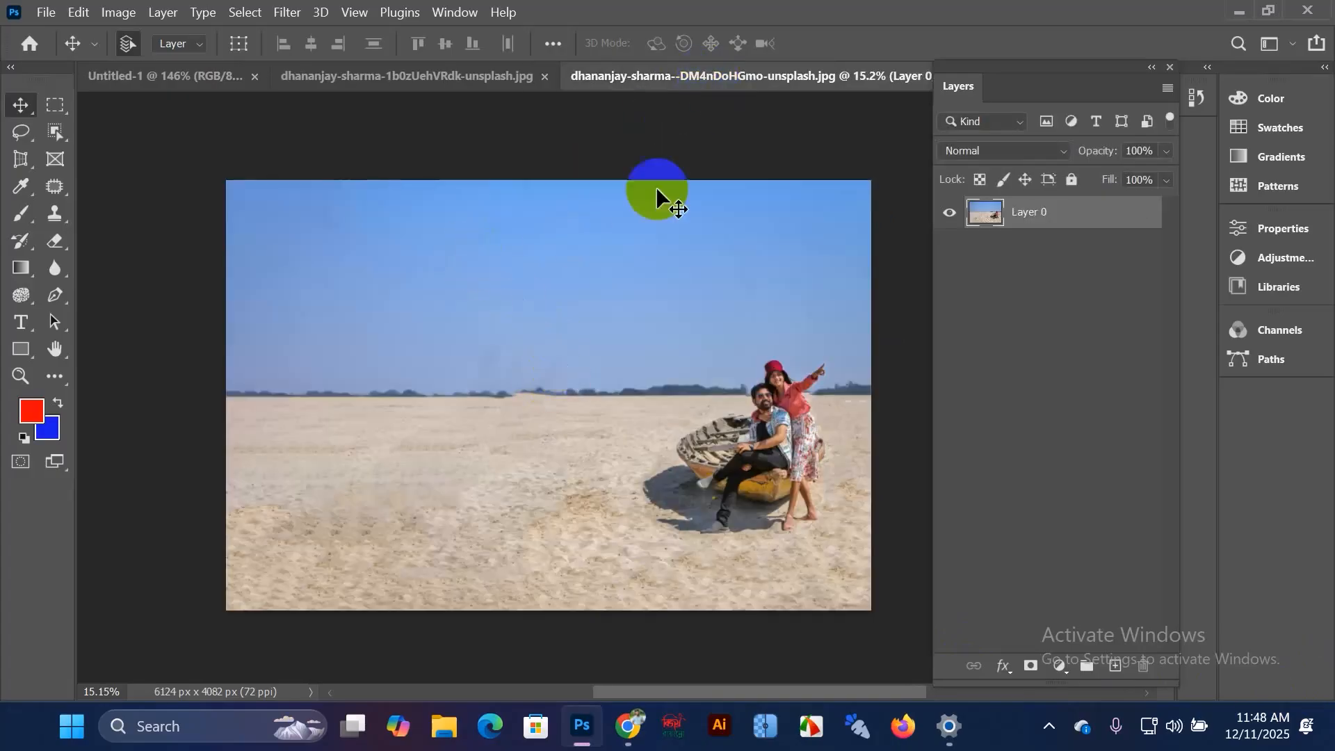
pyautogui.hotkey('ctrl', 'z')
pyautogui.hotkey('ctrl', 'z')
pyautogui.hotkey('ctrl', 'z')
pyautogui.hotkey('ctrl', 'z')
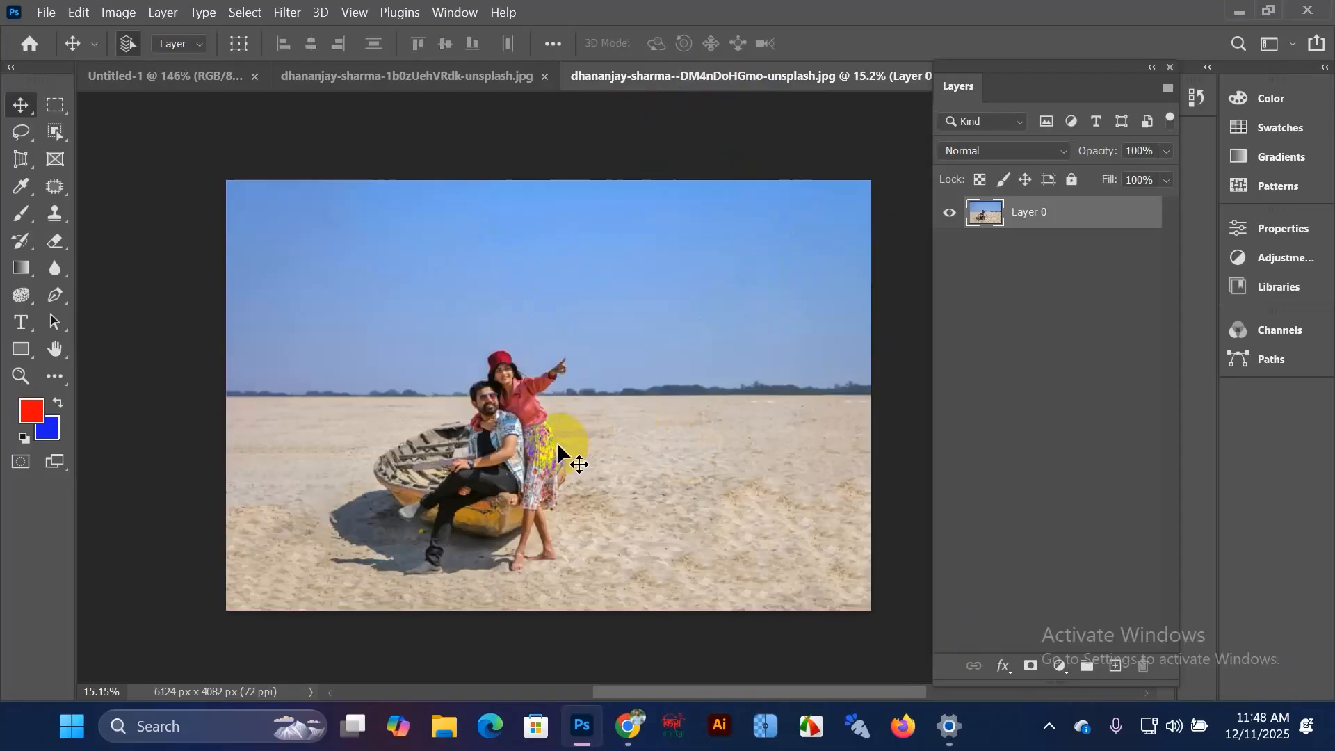
pyautogui.scroll(1, 556, 445)
pyautogui.moveTo(605, 425); pyautogui.dragTo(572, 433)
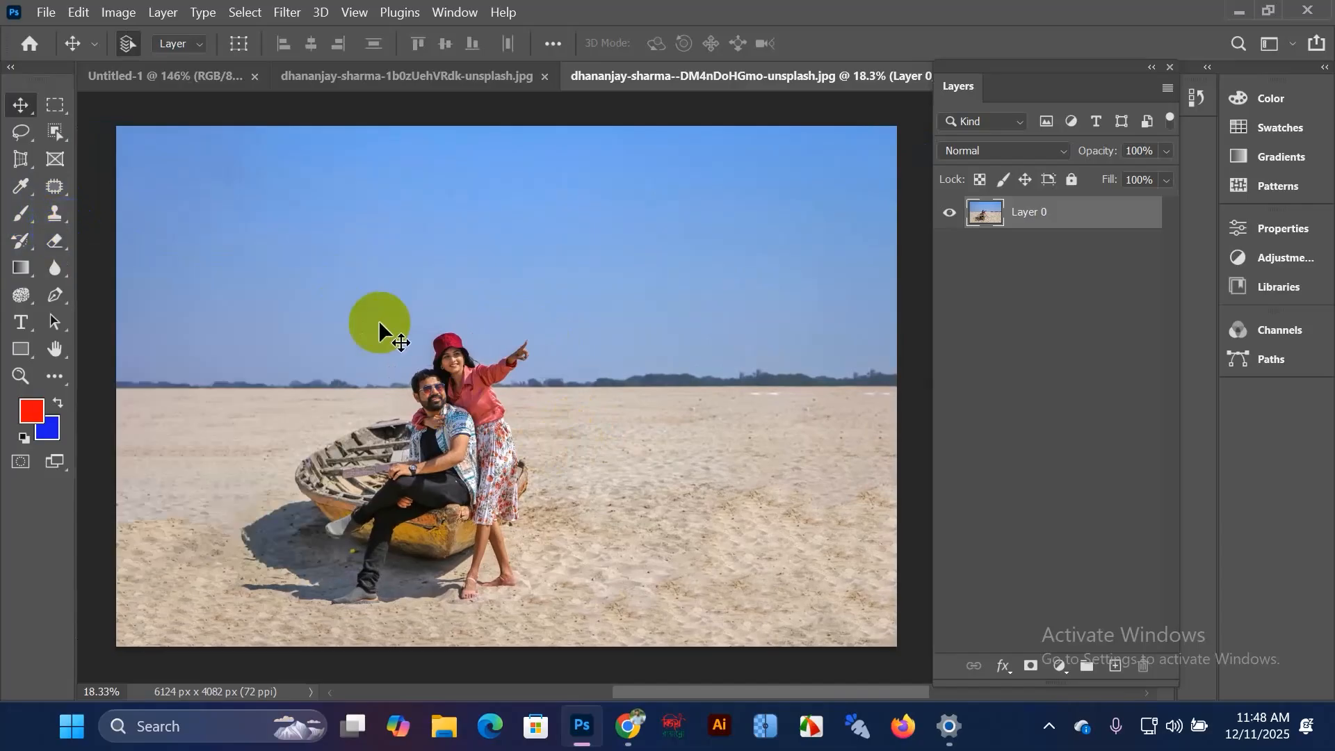
# Step: Set the Content-Aware Move Tool to Extend mode and draw a loose freehand selection around the couple, boat and shadows
pyautogui.rightClick(43, 193)
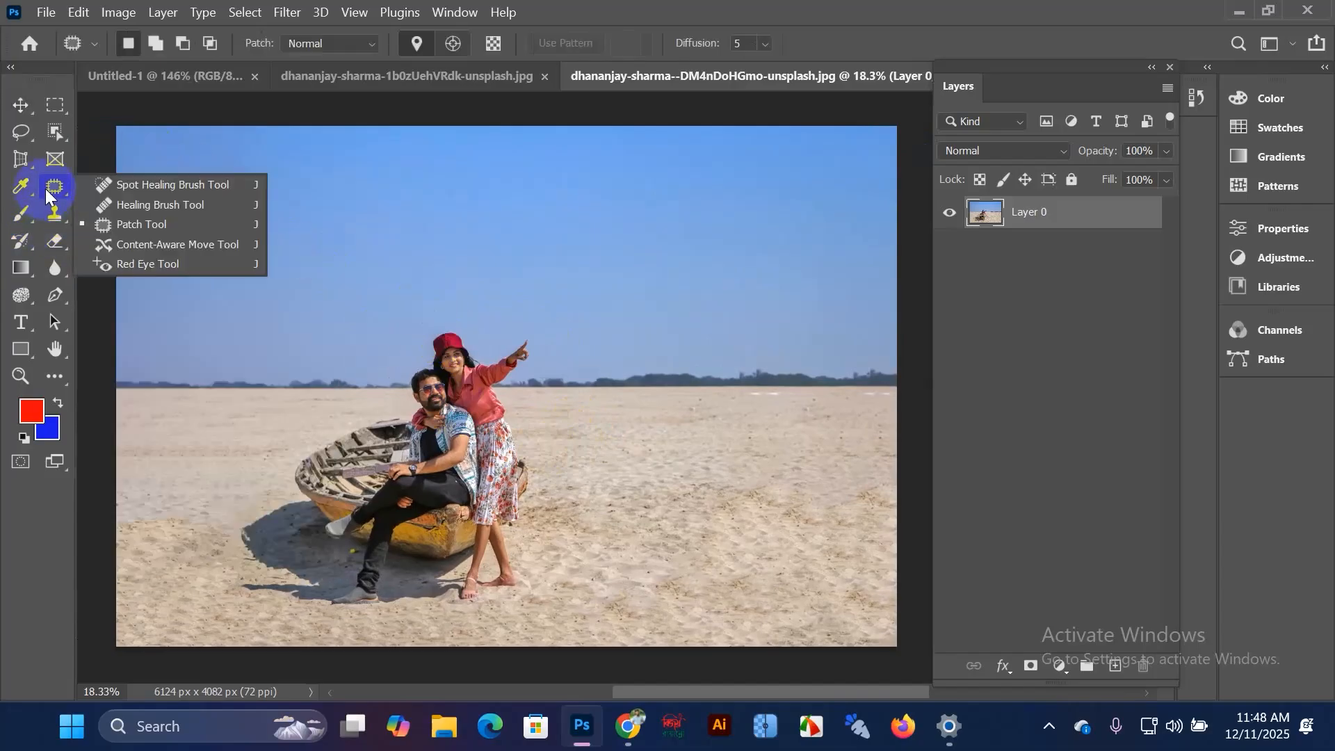
pyautogui.click(142, 248)
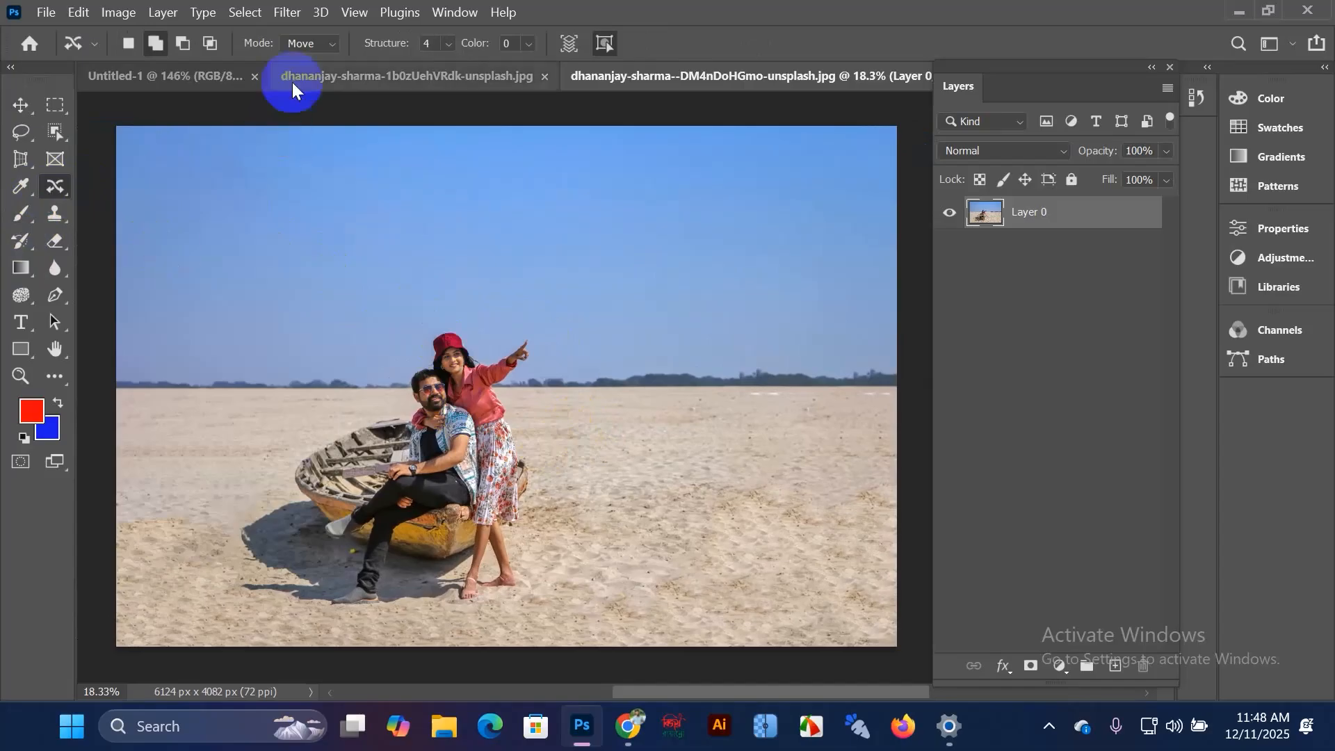
pyautogui.click(323, 44)
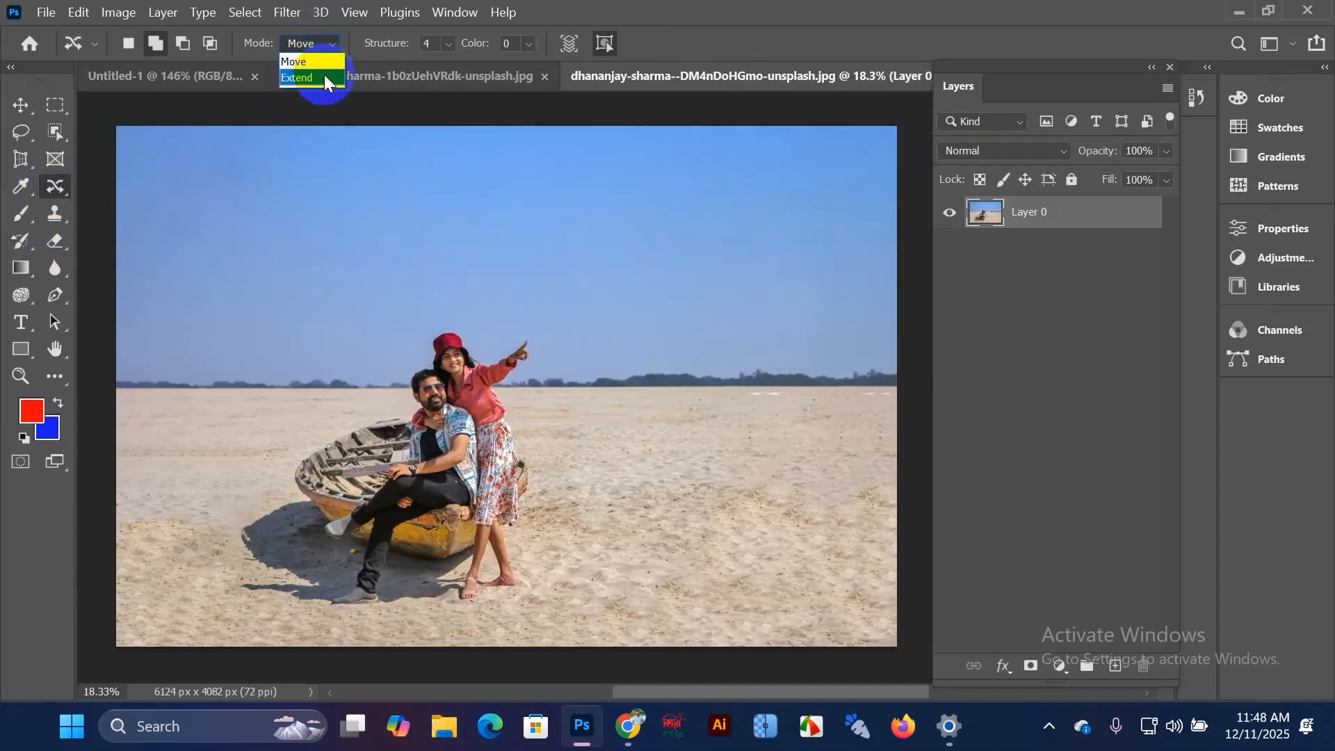
pyautogui.click(324, 77)
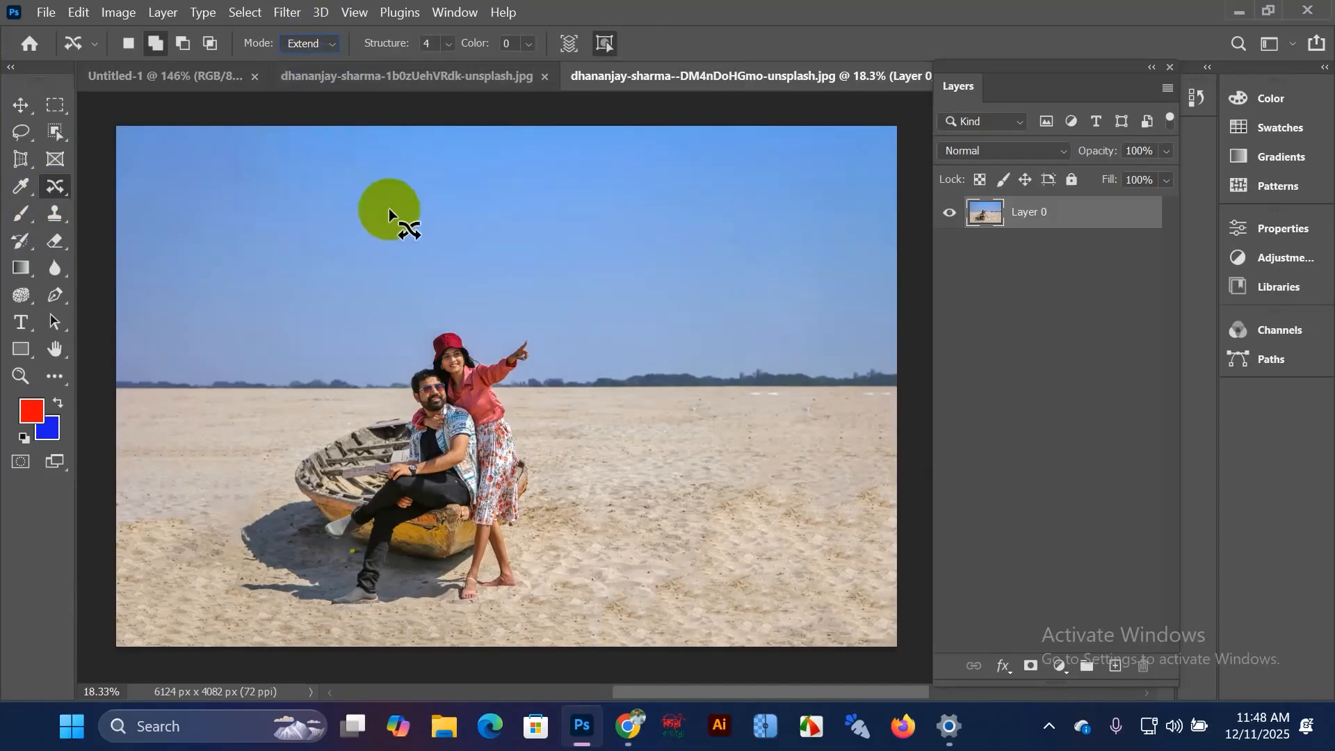
pyautogui.moveTo(402, 352)
pyautogui.mouseDown()
pyautogui.moveTo(439, 344)
pyautogui.moveTo(458, 359)
pyautogui.moveTo(409, 401)
pyautogui.moveTo(394, 373)
pyautogui.moveTo(417, 364)
pyautogui.moveTo(429, 321)
pyautogui.moveTo(457, 321)
pyautogui.moveTo(466, 342)
pyautogui.moveTo(497, 352)
pyautogui.moveTo(545, 330)
pyautogui.moveTo(548, 555)
pyautogui.moveTo(532, 589)
pyautogui.moveTo(428, 623)
pyautogui.moveTo(212, 595)
pyautogui.moveTo(244, 567)
pyautogui.moveTo(221, 517)
pyautogui.moveTo(258, 496)
pyautogui.moveTo(286, 435)
pyautogui.moveTo(401, 391)
pyautogui.mouseUp()
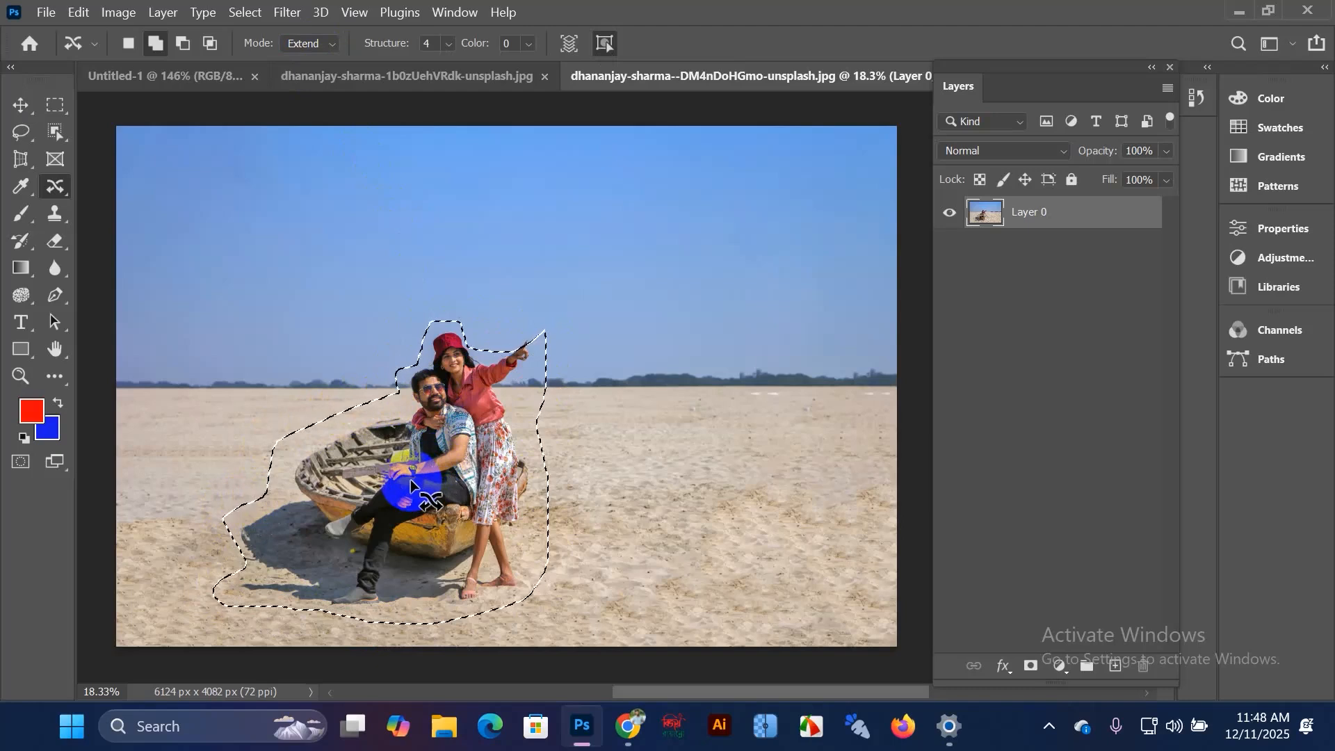
# Step: Place an extended copy of the selected couple and boat on the empty sand beside the originals, commit it, and deselect
pyautogui.moveTo(411, 478); pyautogui.dragTo(727, 478)
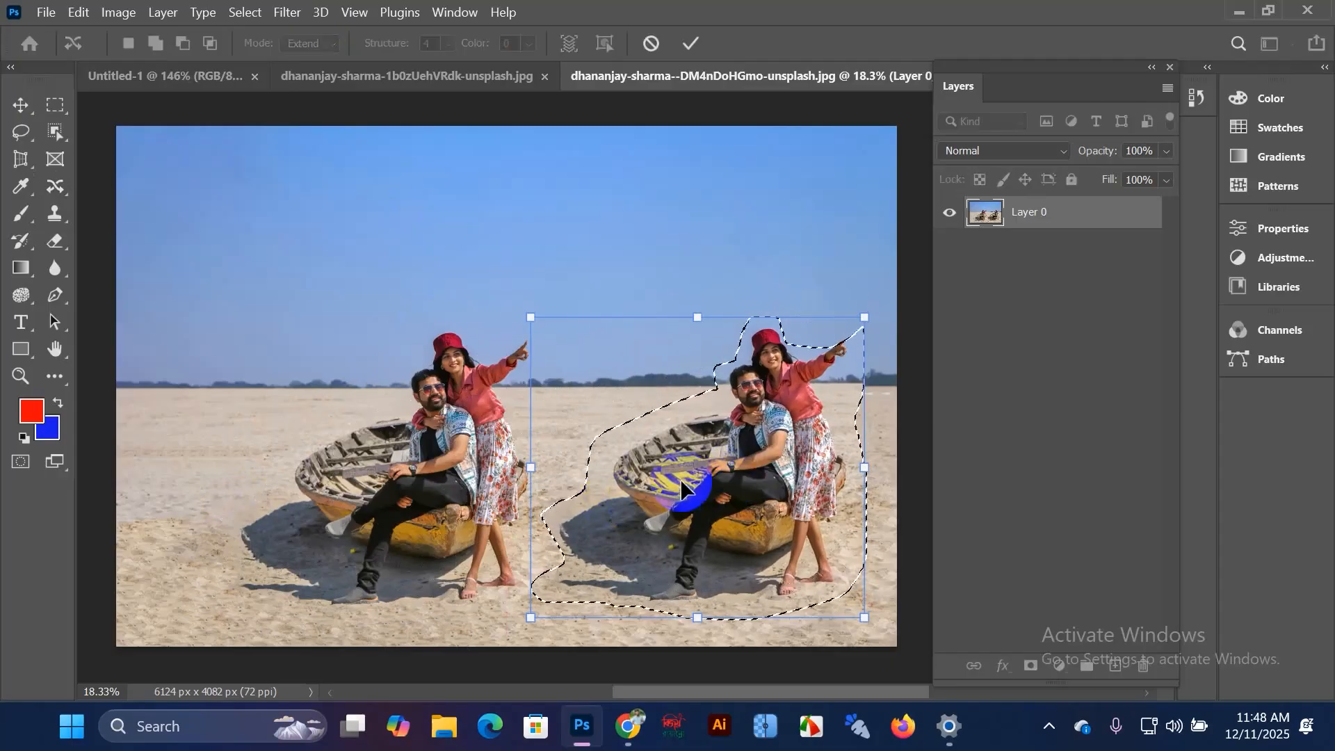
pyautogui.click(691, 42)
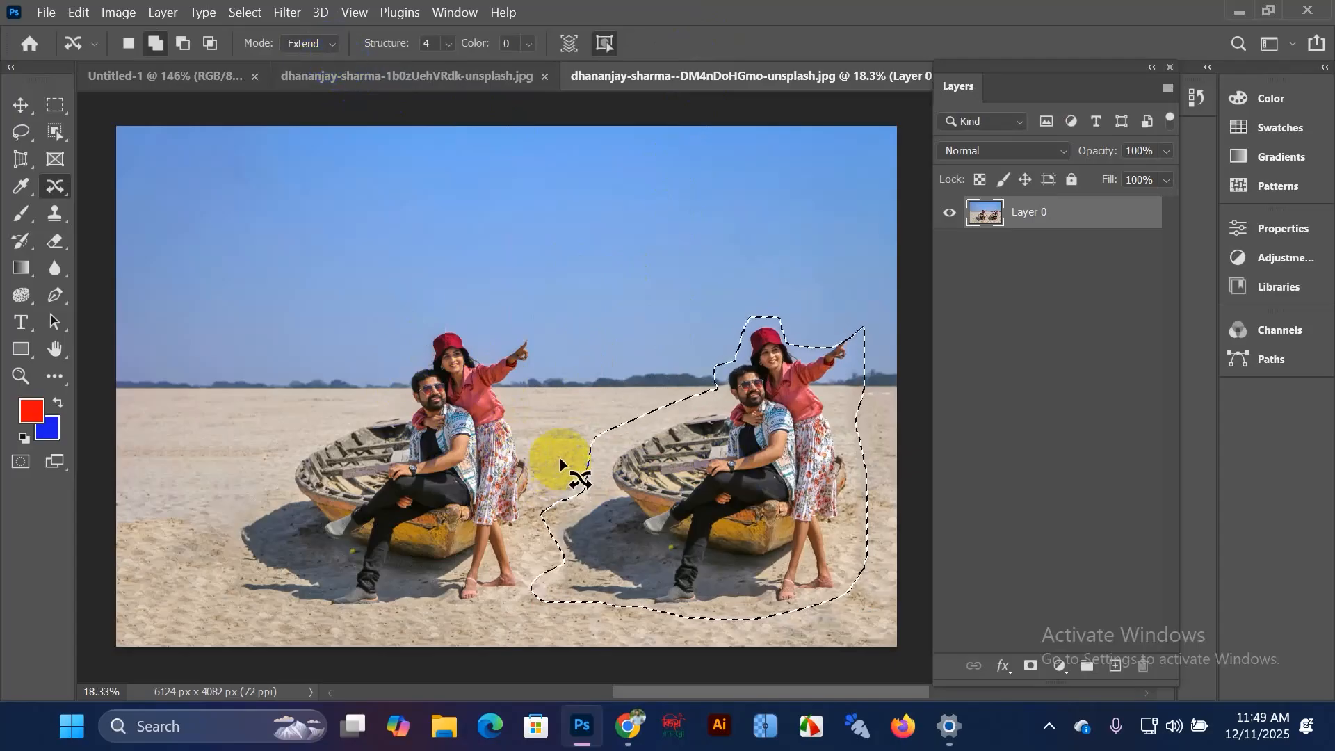
pyautogui.hotkey('ctrl', 'd')
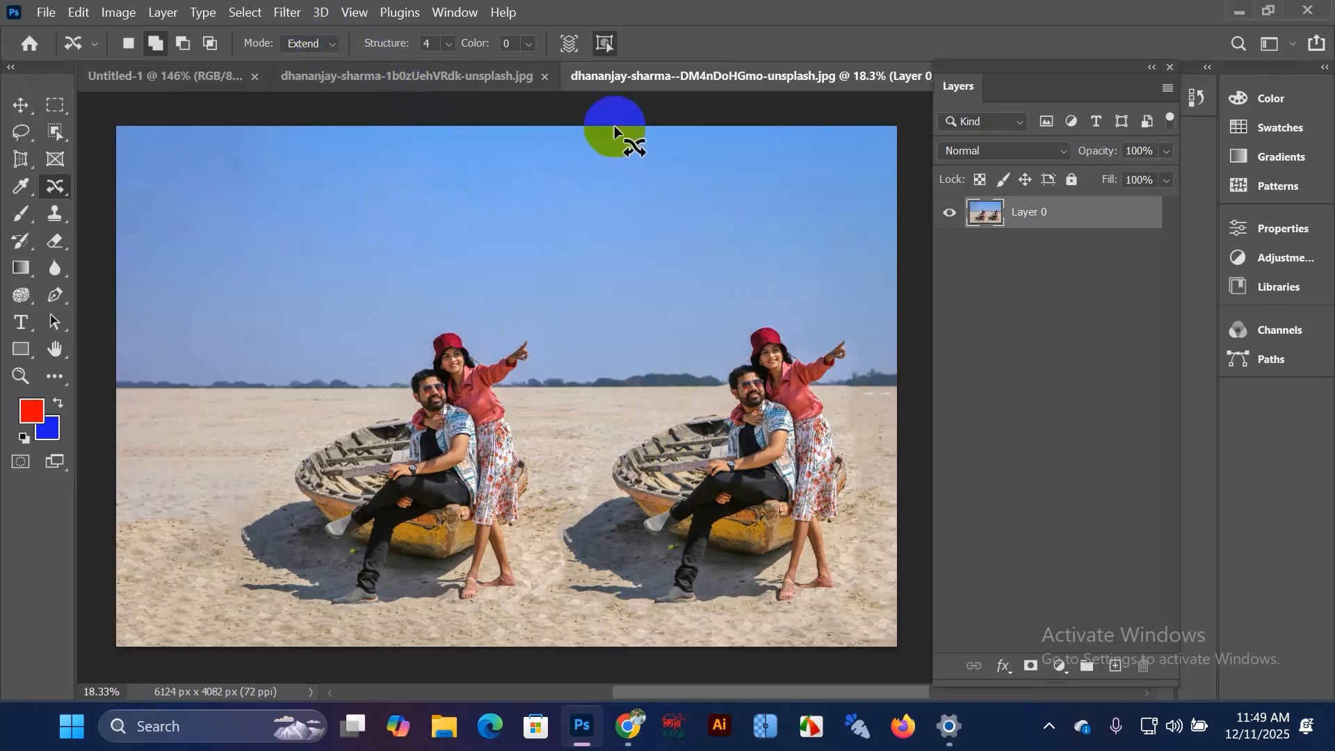
# Step: Switch to the photo of skaters in front of snowy mountains, kei-sux4rSsWJOw-unsplash
pyautogui.click(479, 75)
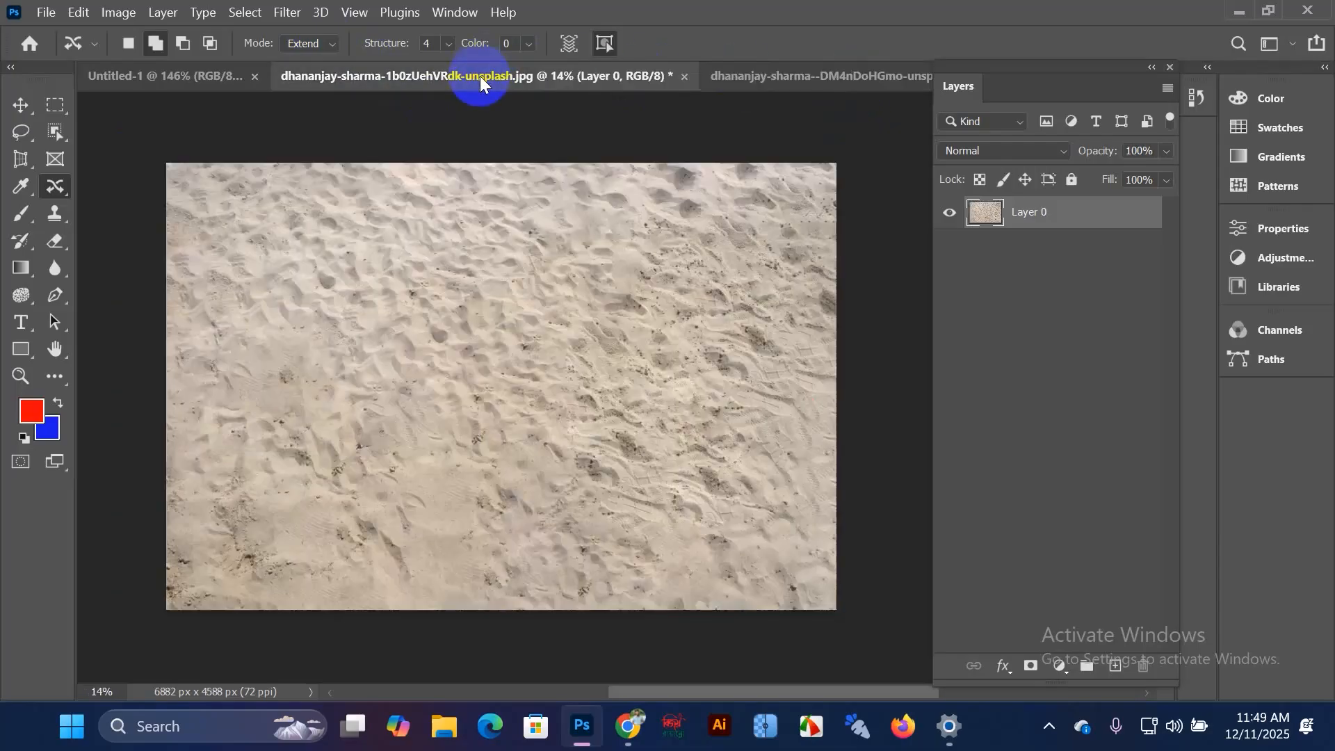
pyautogui.click(786, 85)
pyautogui.moveTo(1006, 66); pyautogui.dragTo(1055, 69)
pyautogui.click(1098, 75)
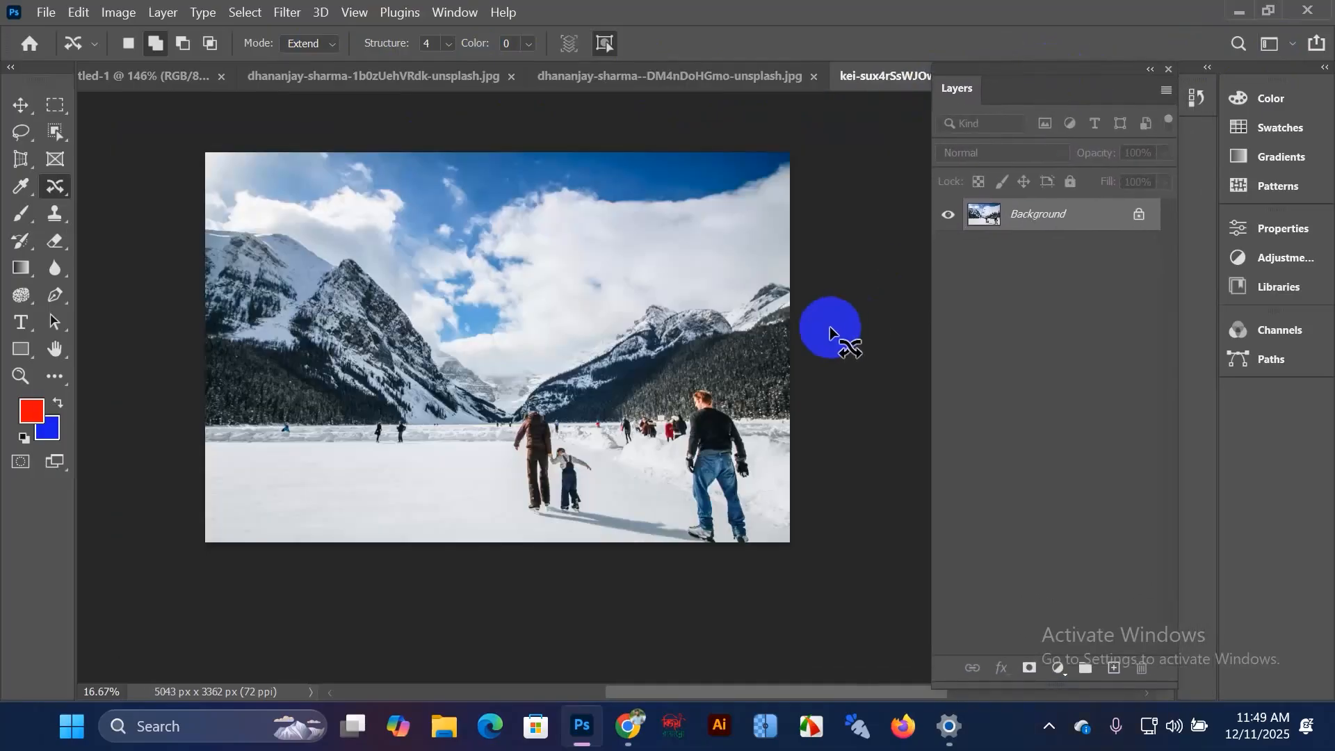
# Step: Draw a loose freehand selection around the upper bodies of the adult in brown and the child holding hands
pyautogui.scroll(5, 721, 455)
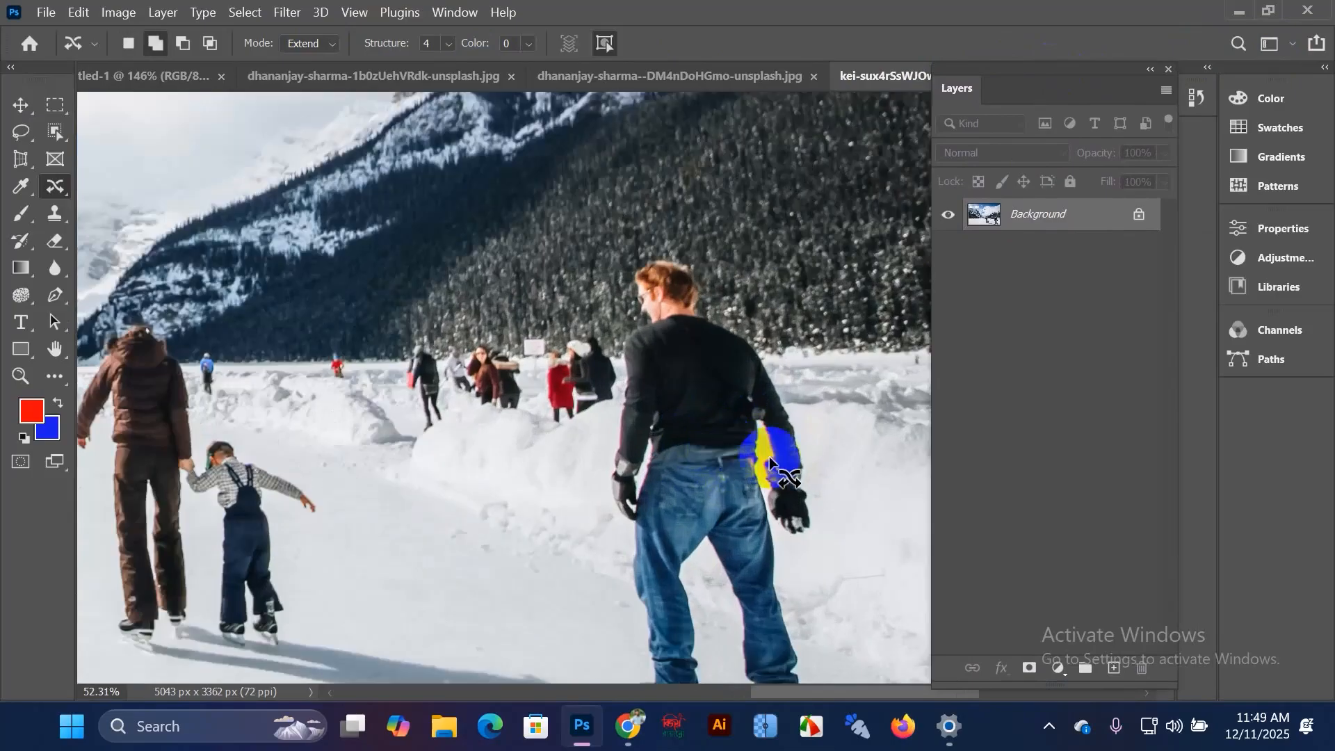
pyautogui.moveTo(770, 460); pyautogui.dragTo(643, 397)
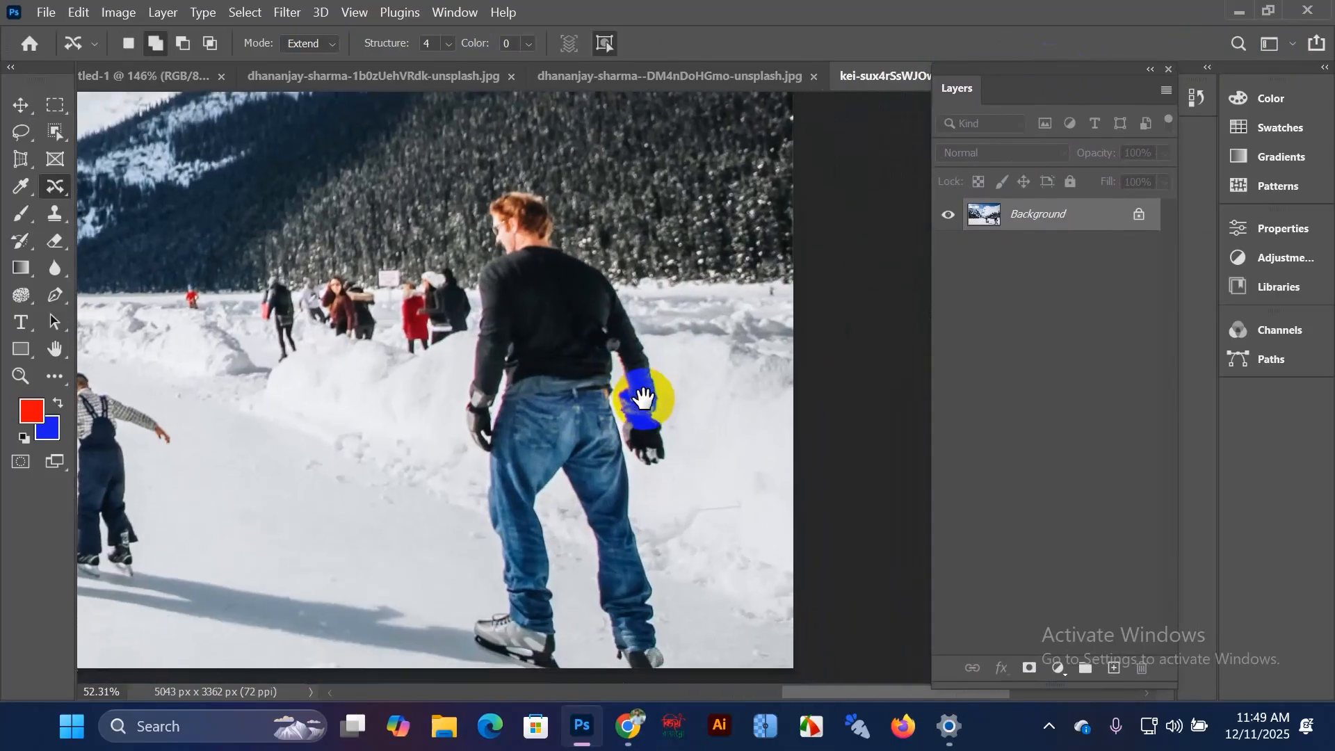
pyautogui.scroll(-2, 643, 402)
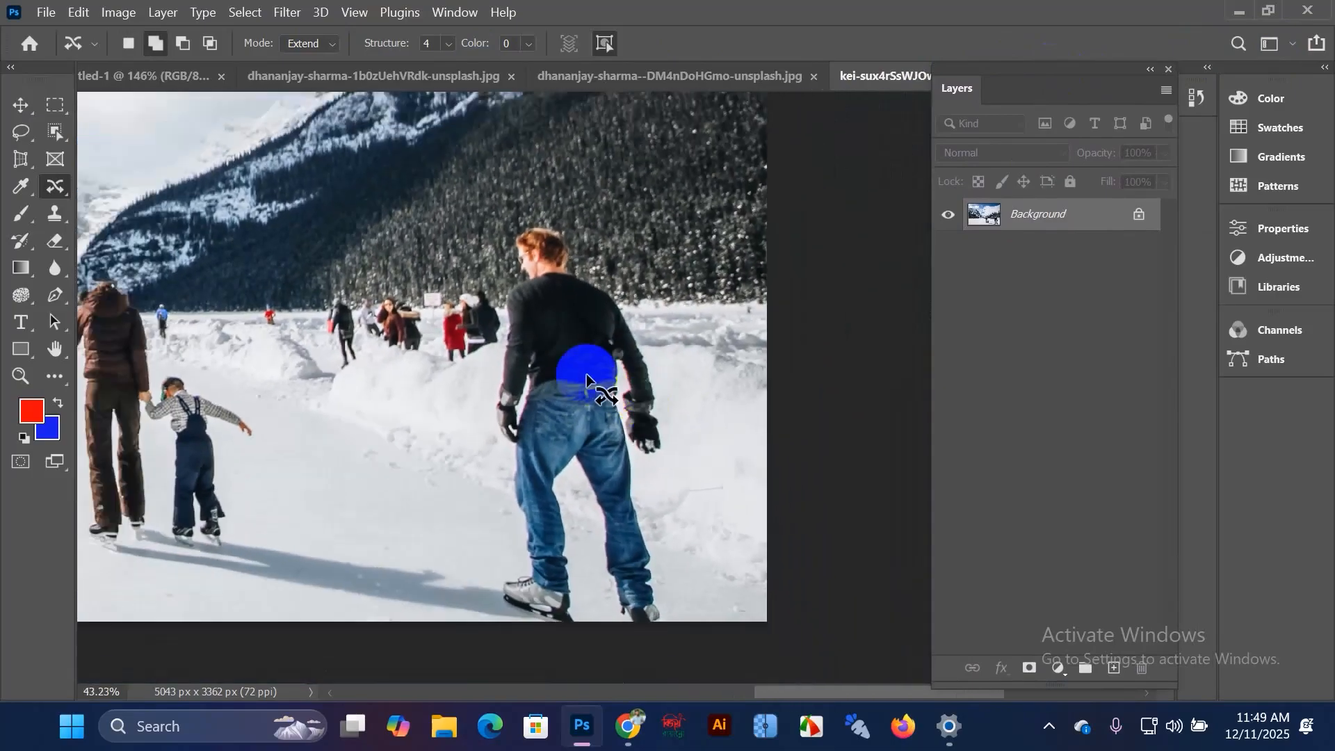
pyautogui.scroll(1, 619, 367)
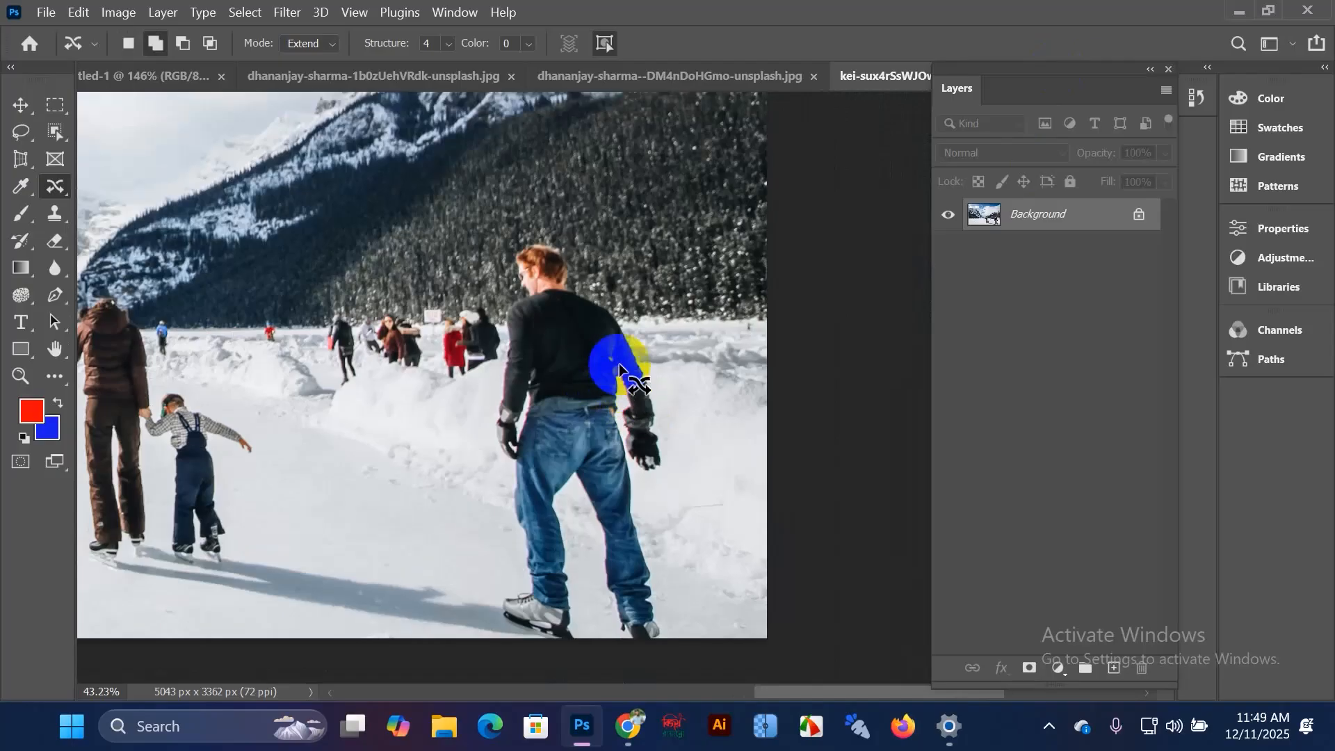
pyautogui.scroll(-1, 619, 367)
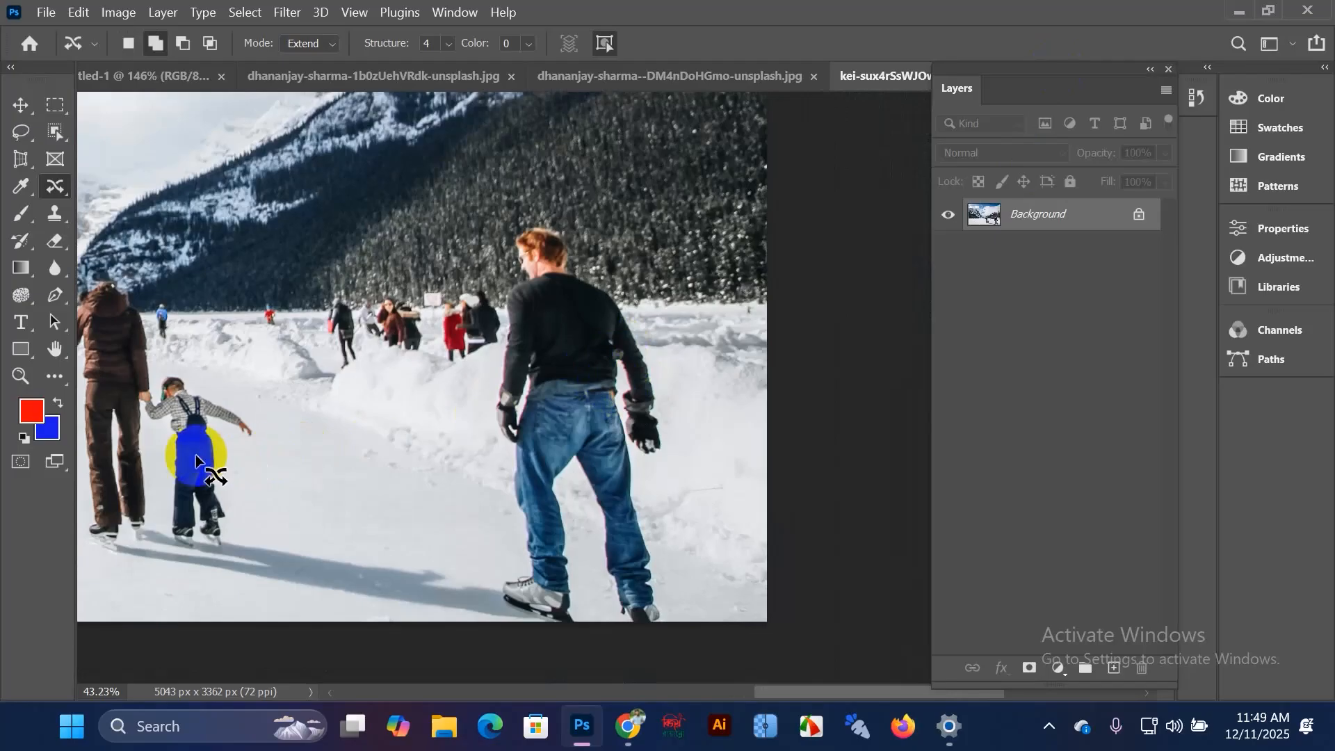
pyautogui.scroll(3, 194, 453)
pyautogui.moveTo(172, 425); pyautogui.dragTo(312, 435)
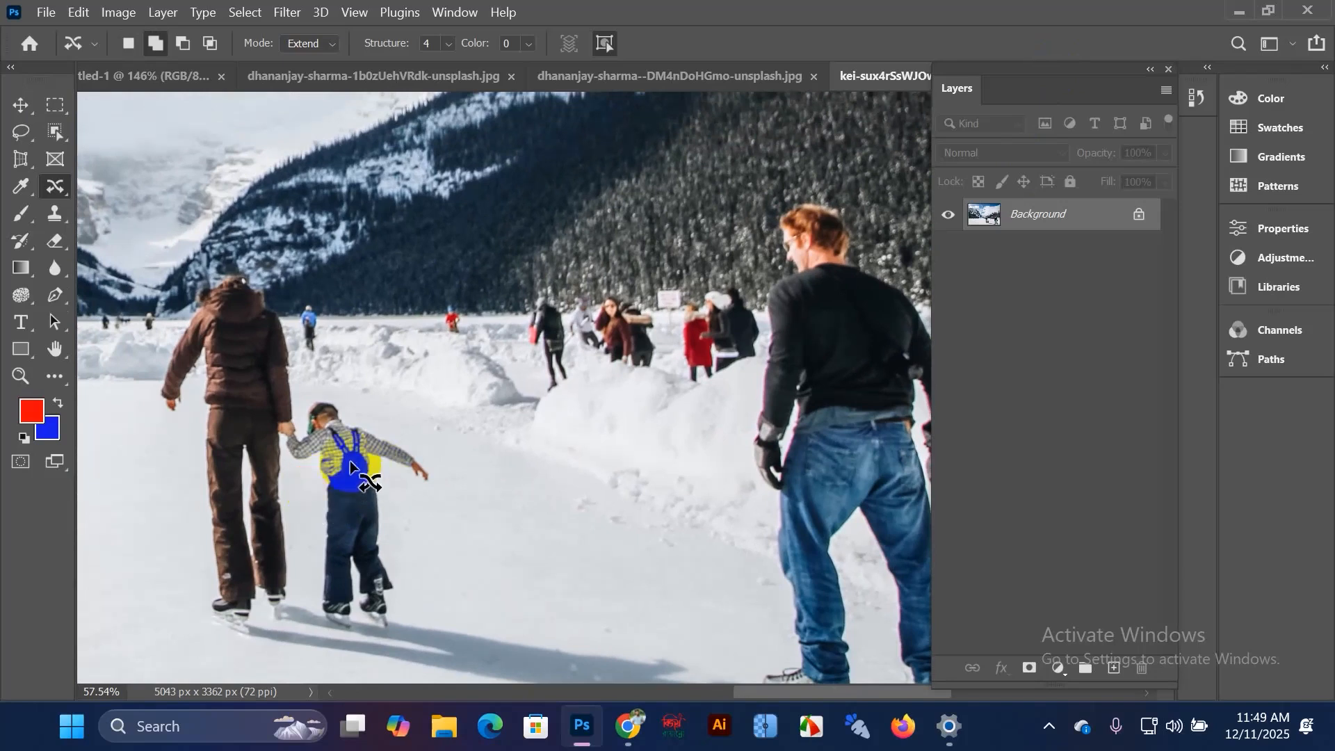
pyautogui.moveTo(194, 432)
pyautogui.mouseDown()
pyautogui.moveTo(202, 471)
pyautogui.moveTo(167, 455)
pyautogui.moveTo(146, 372)
pyautogui.moveTo(155, 322)
pyautogui.moveTo(221, 271)
pyautogui.moveTo(259, 265)
pyautogui.moveTo(305, 364)
pyautogui.moveTo(395, 429)
pyautogui.moveTo(442, 492)
pyautogui.moveTo(363, 546)
pyautogui.moveTo(316, 551)
pyautogui.moveTo(292, 502)
pyautogui.moveTo(222, 514)
pyautogui.moveTo(182, 465)
pyautogui.mouseUp()
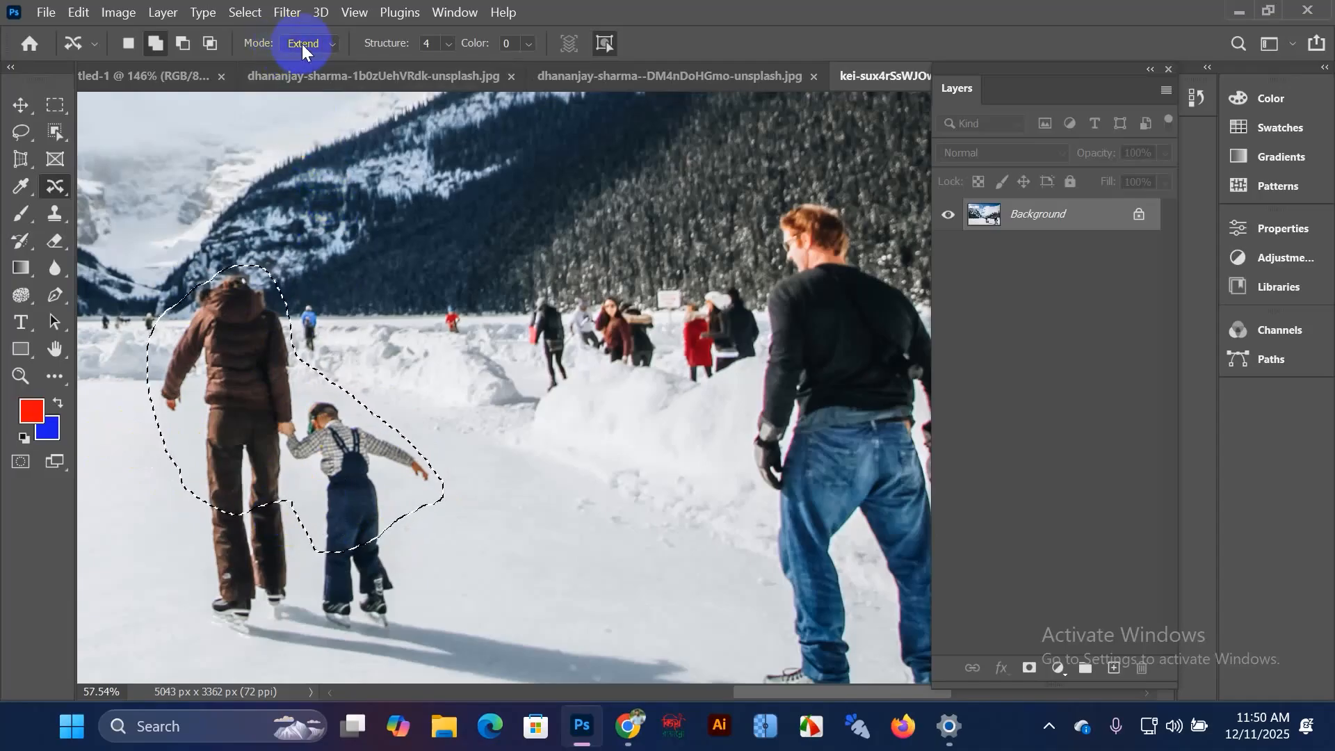
# Step: Extend the selected adult and child slightly upward to lengthen their legs, and commit the change
pyautogui.moveTo(270, 438); pyautogui.dragTo(345, 470)
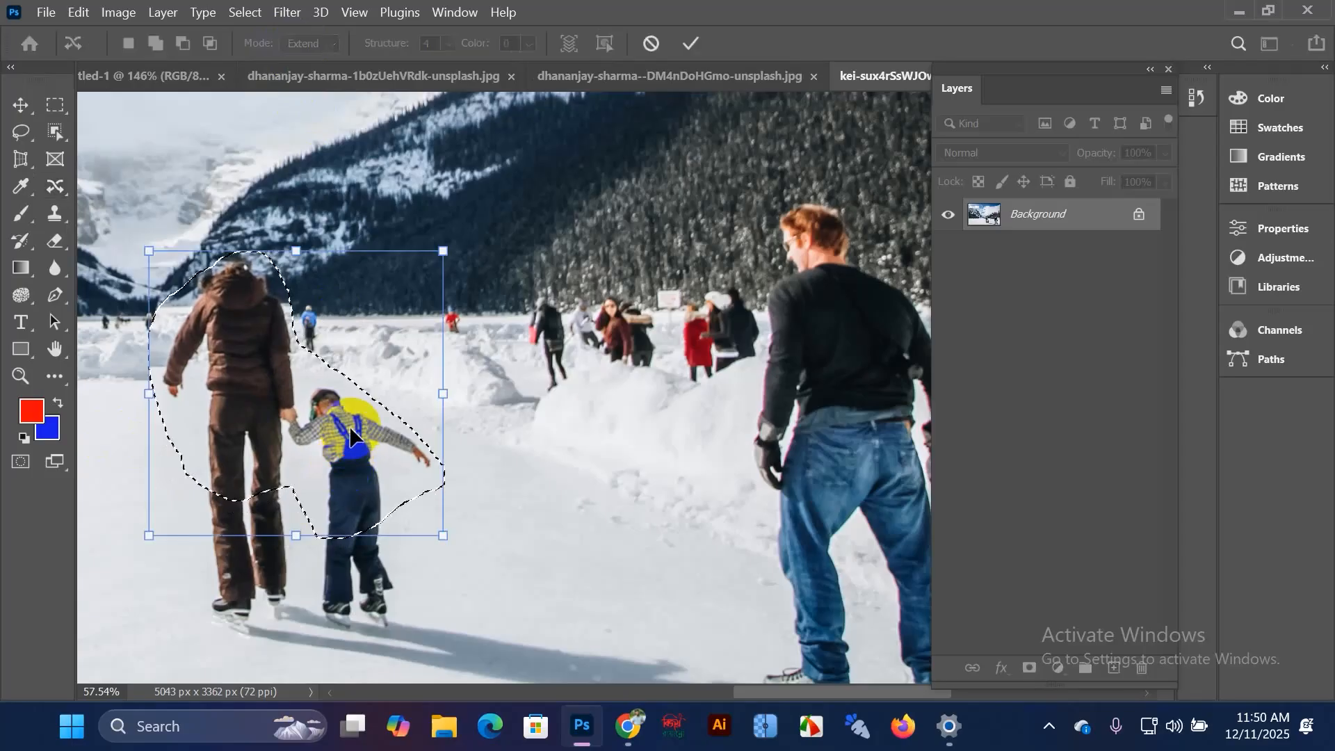
pyautogui.click(698, 39)
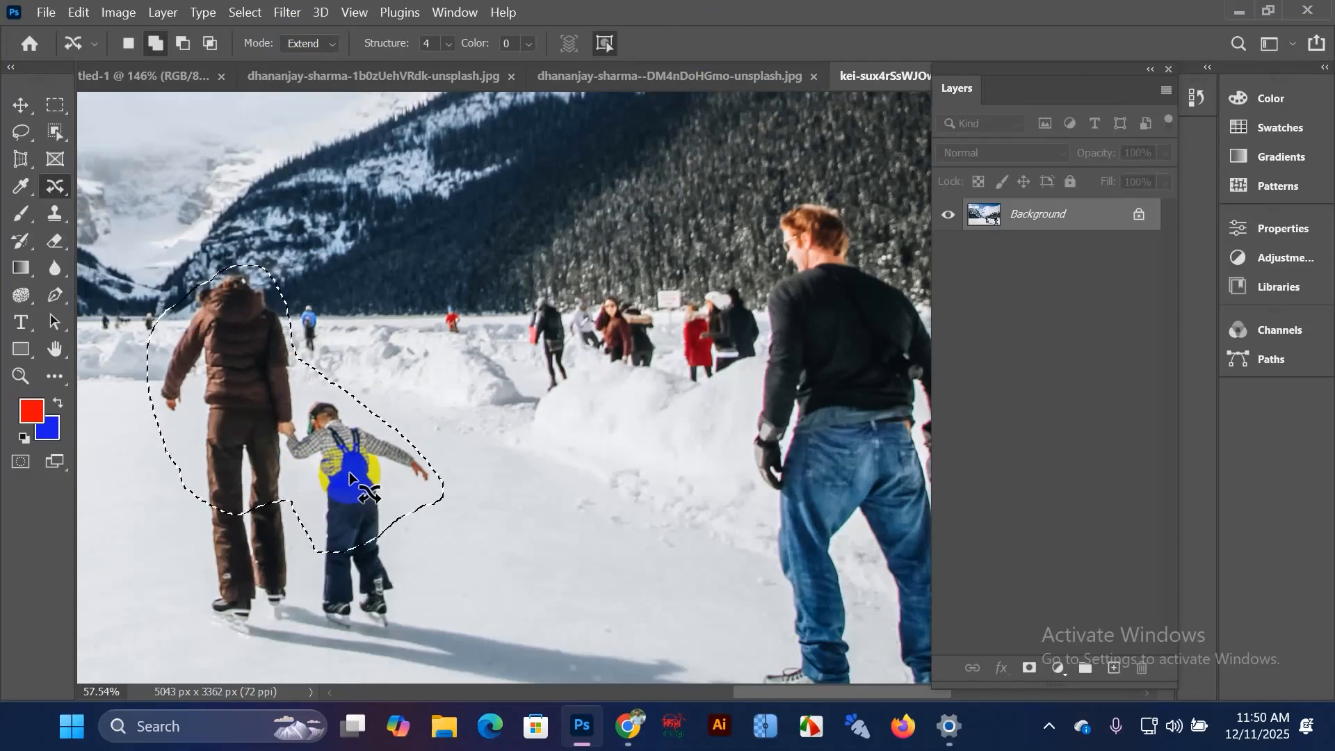
pyautogui.moveTo(348, 492); pyautogui.dragTo(349, 483)
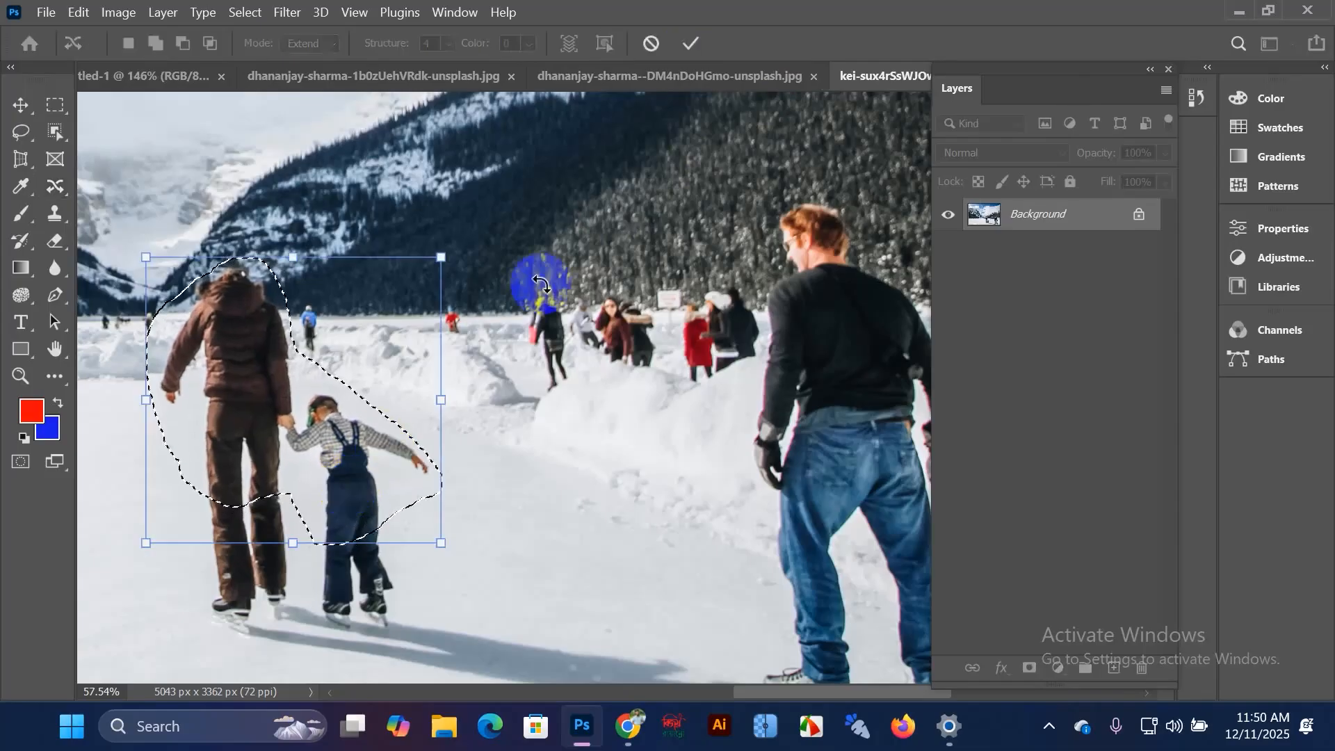
pyautogui.click(692, 43)
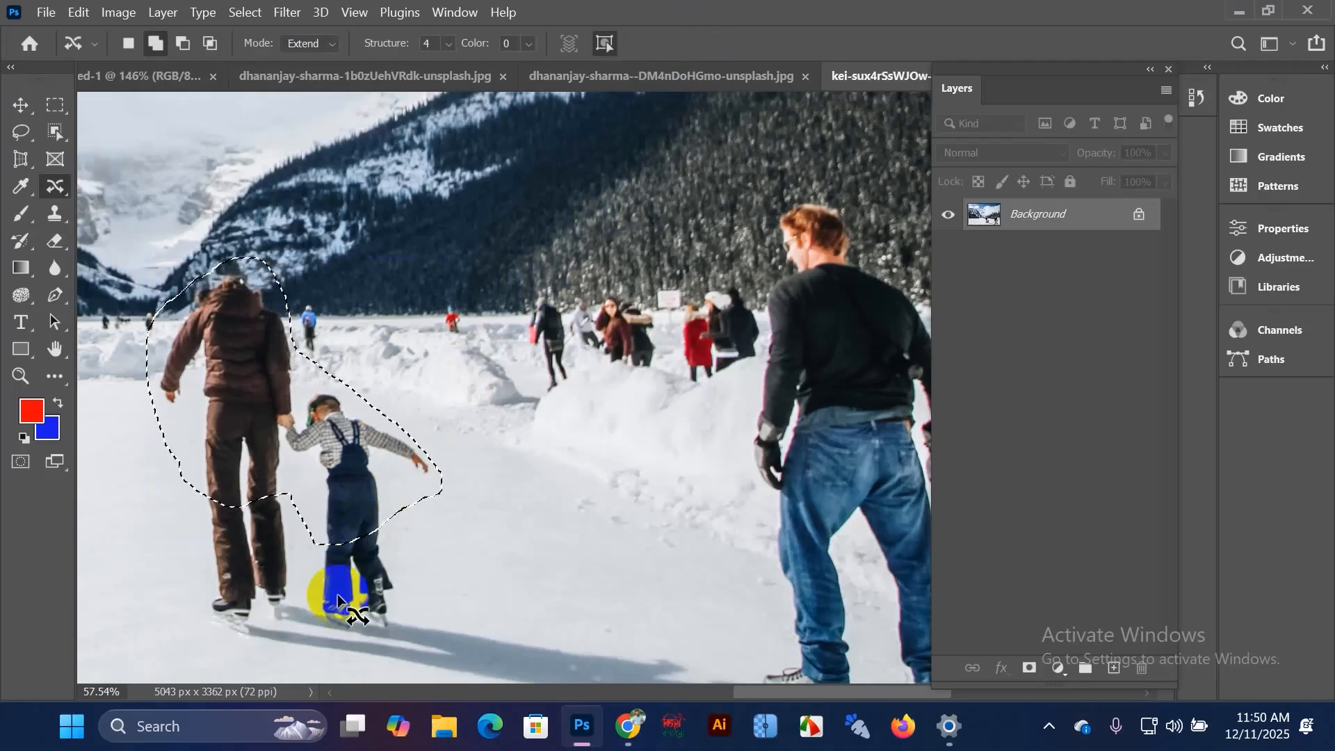
# Step: Lengthen the legs of the adult and child further with two more small upward extensions, and deselect
pyautogui.scroll(4, 335, 520)
pyautogui.moveTo(313, 475); pyautogui.dragTo(448, 468)
pyautogui.moveTo(496, 509); pyautogui.dragTo(497, 500)
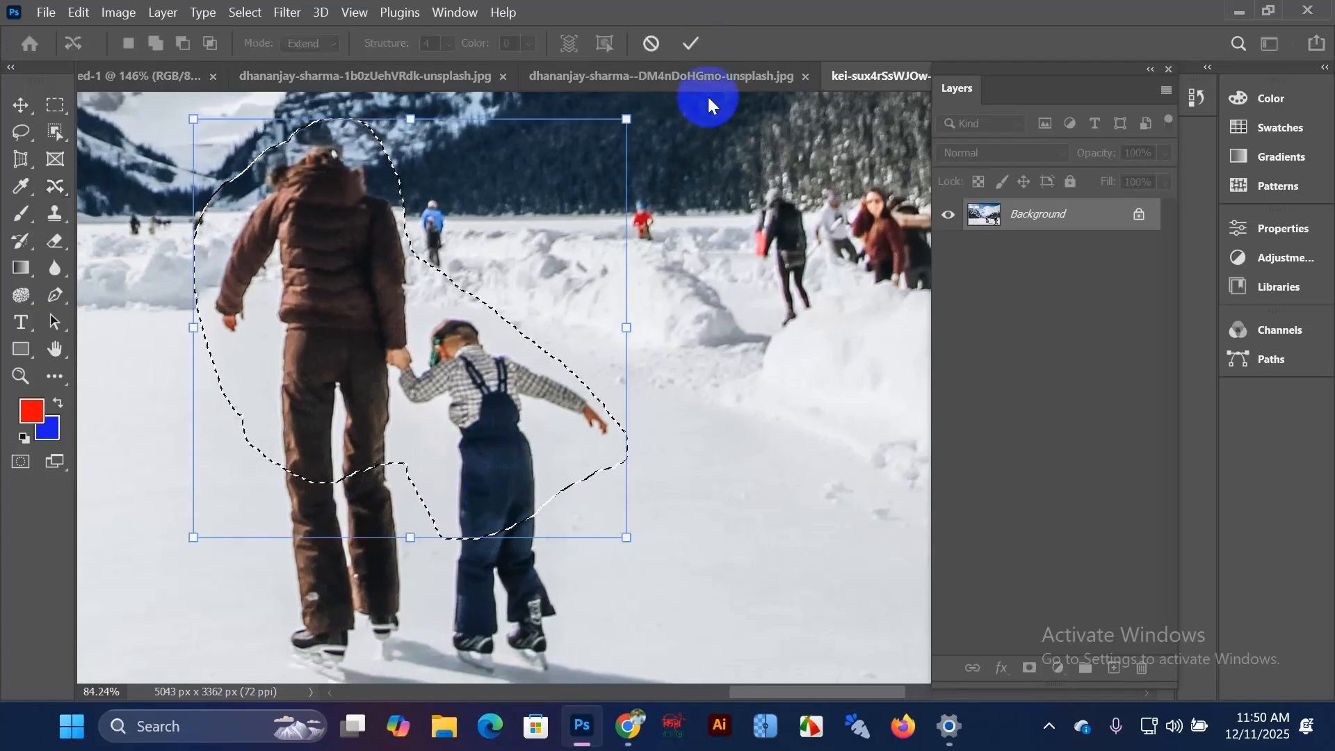
pyautogui.click(697, 45)
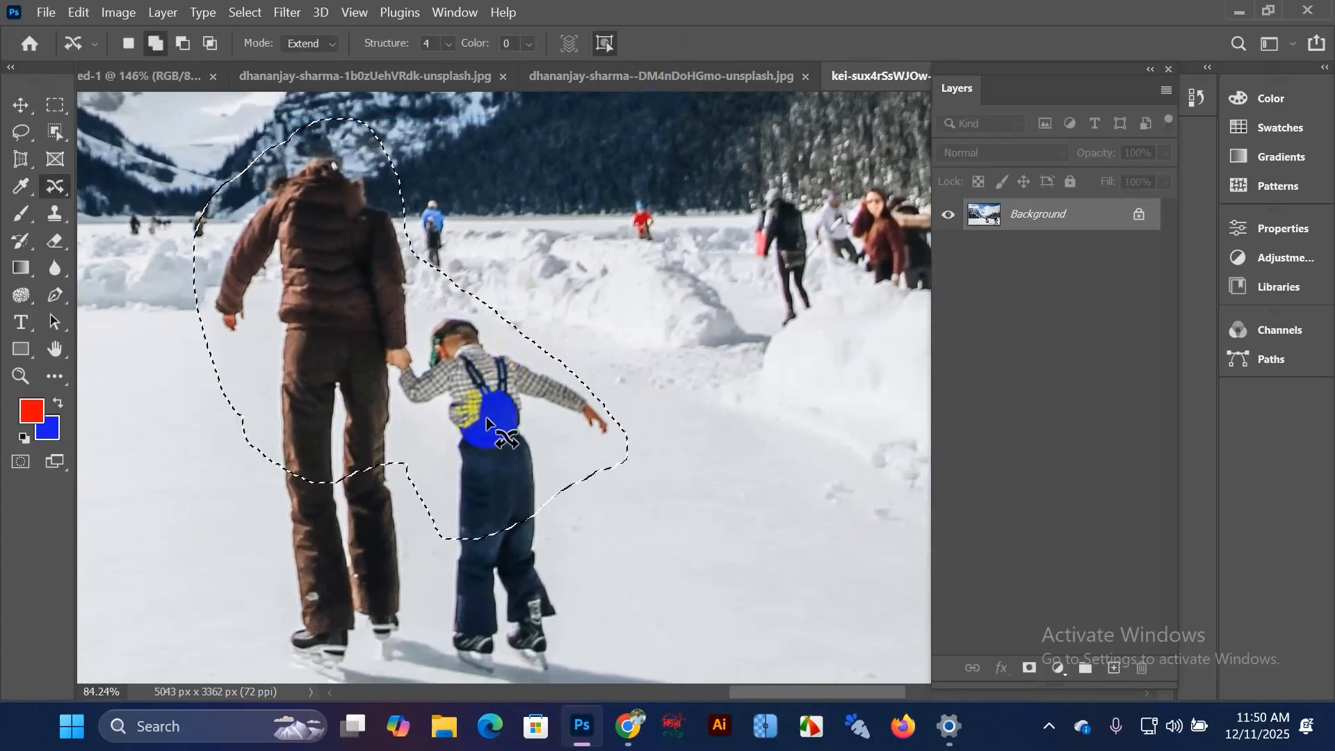
pyautogui.moveTo(480, 459); pyautogui.dragTo(479, 450)
pyautogui.click(685, 44)
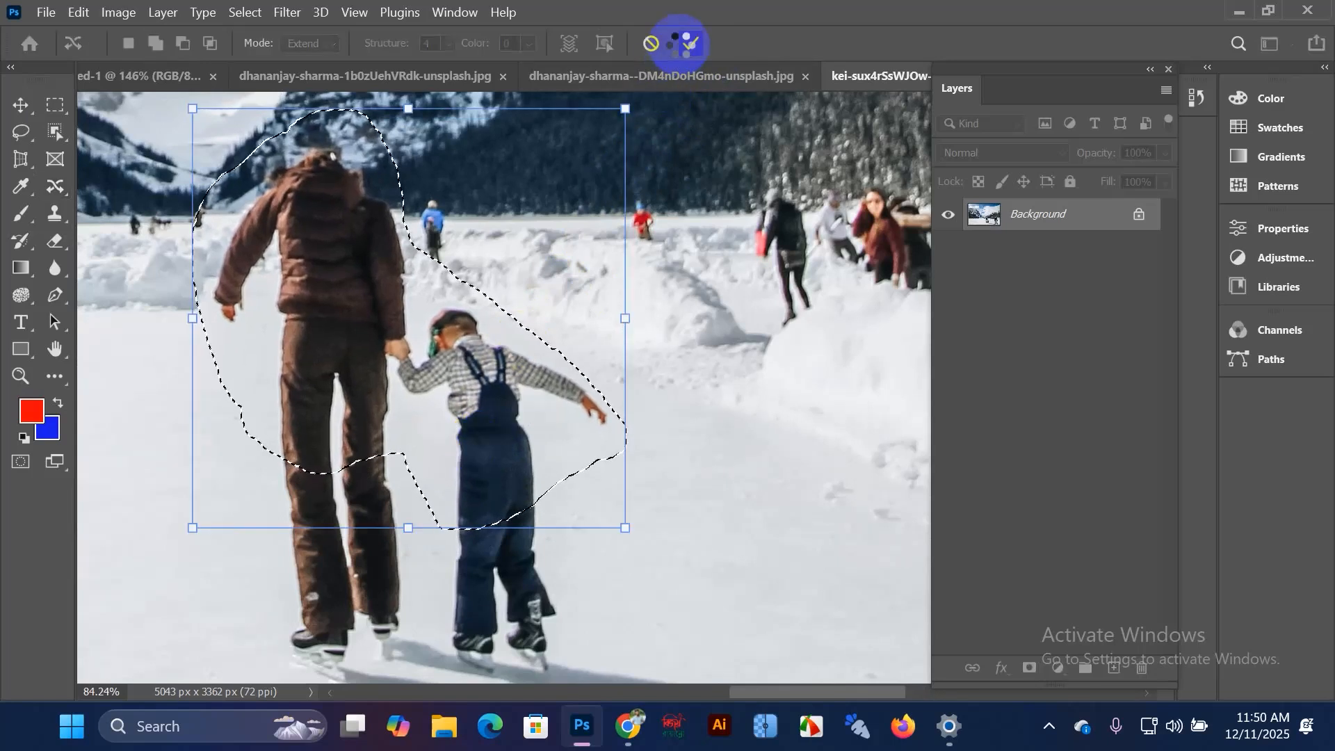
pyautogui.click(555, 326)
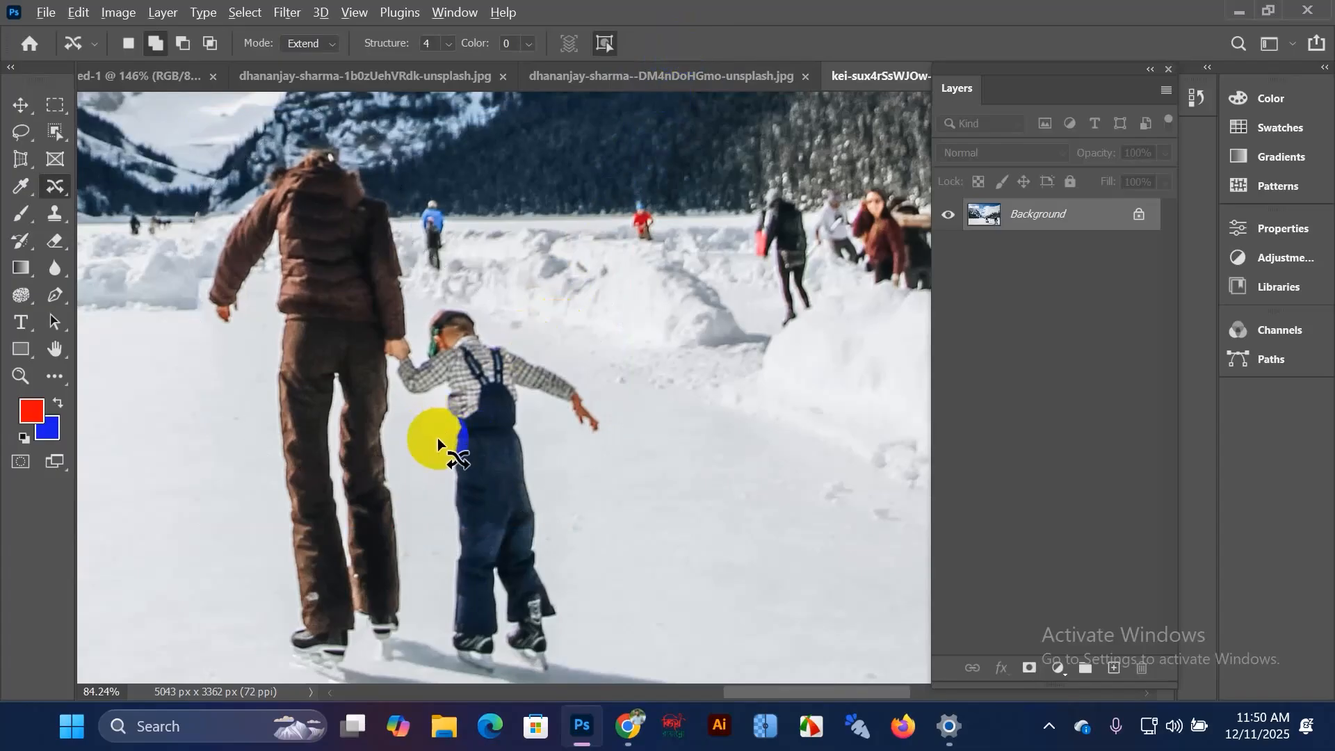
# Step: Examine the lengthened adult and child up close and within the whole photo, and review the healing tools and Mode setting
pyautogui.scroll(-5, 437, 437)
pyautogui.scroll(3, 457, 487)
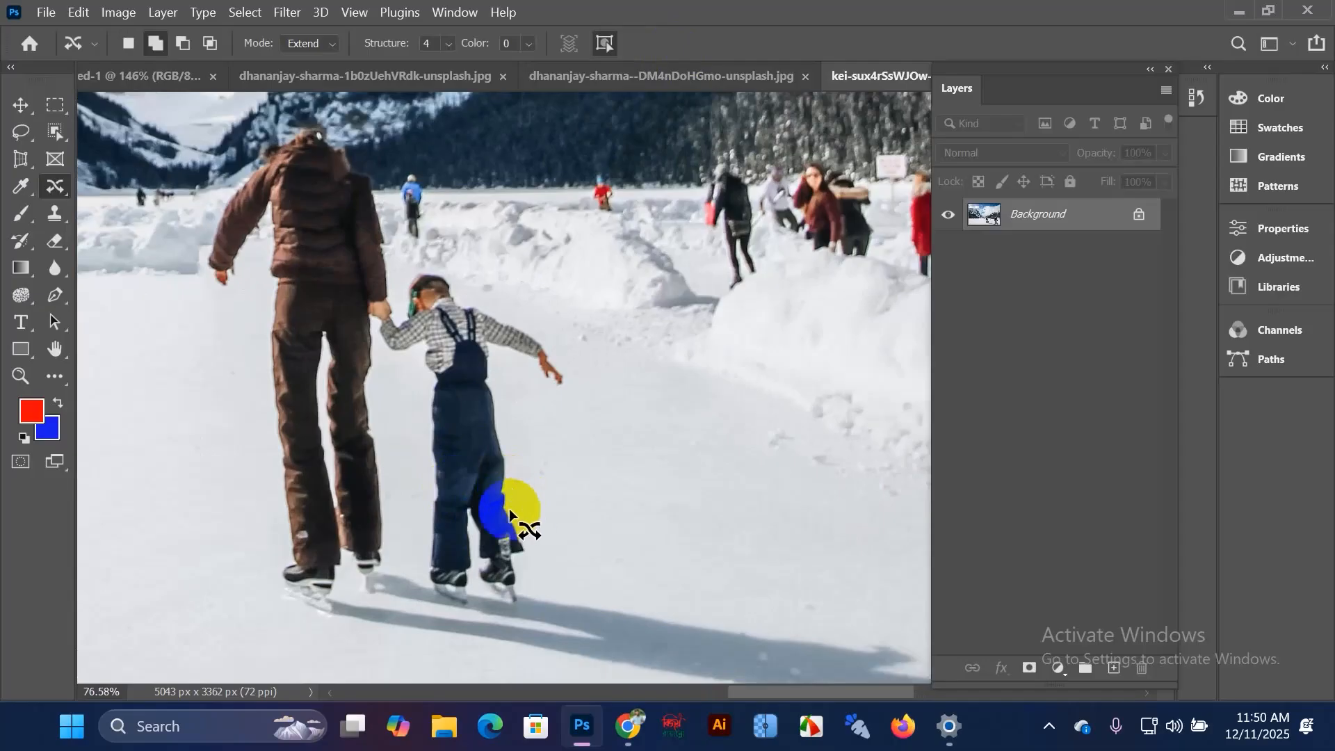
pyautogui.scroll(-3, 507, 512)
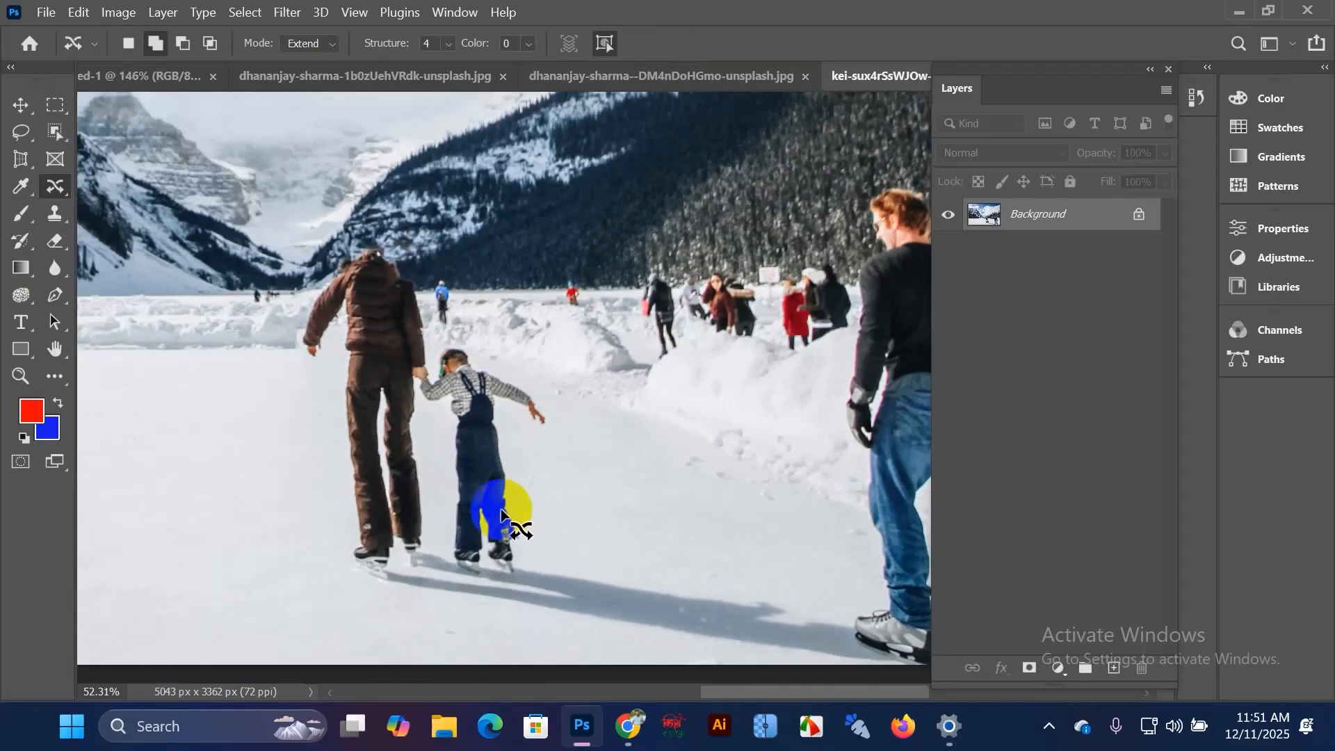
pyautogui.rightClick(50, 193)
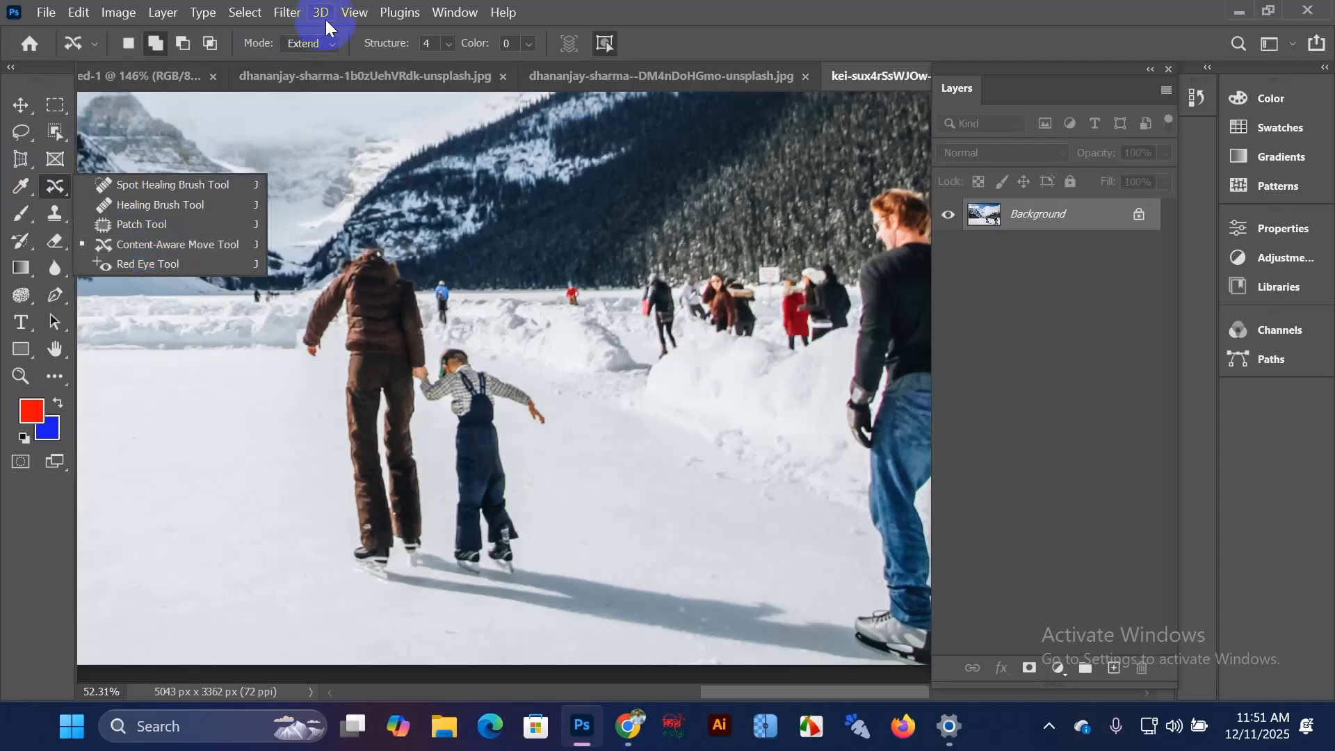
pyautogui.click(319, 42)
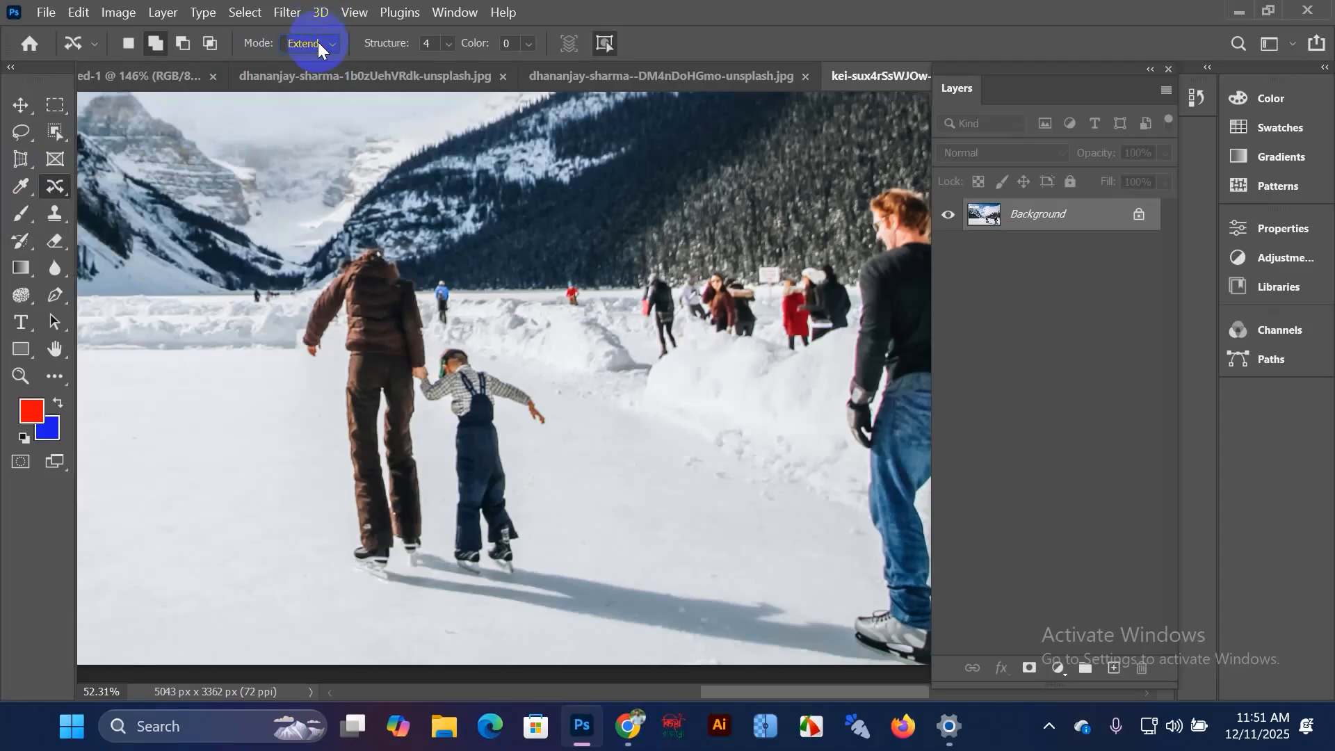
pyautogui.click(21, 105)
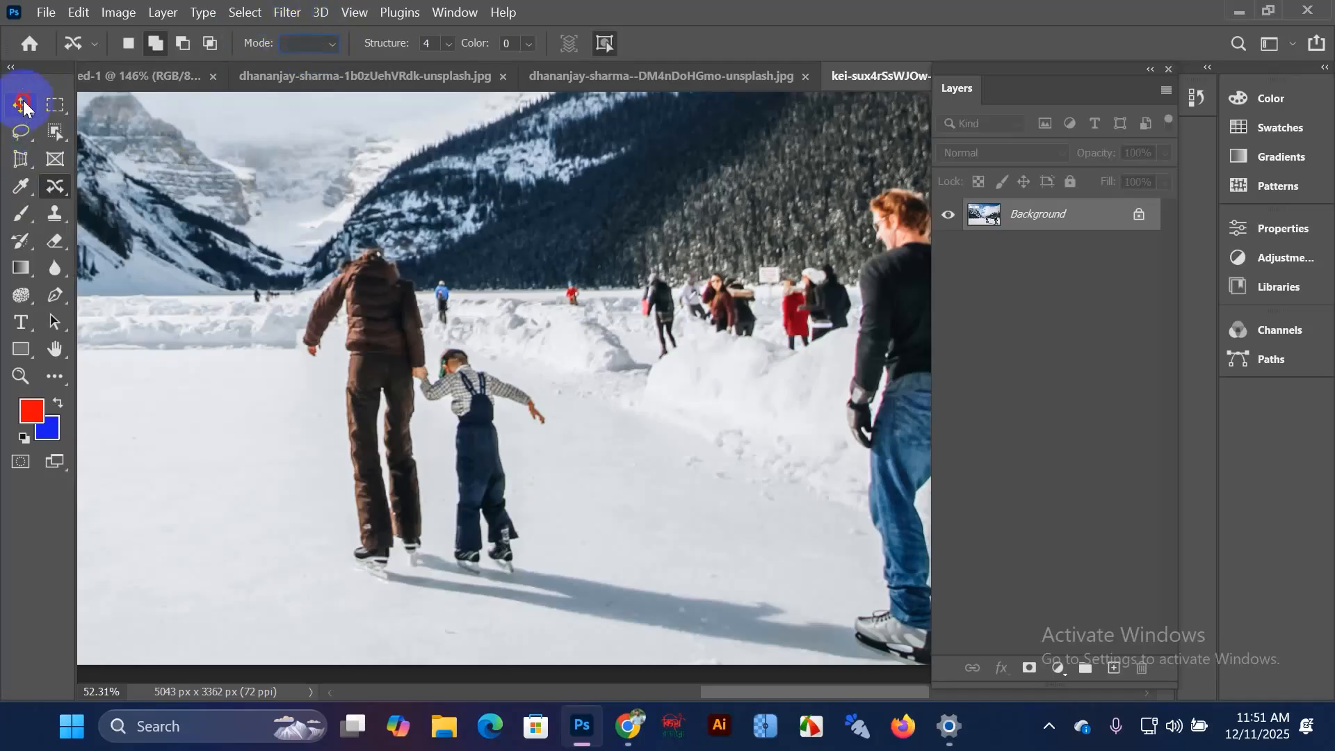
pyautogui.moveTo(540, 444); pyautogui.dragTo(551, 445)
pyautogui.scroll(1, 551, 449)
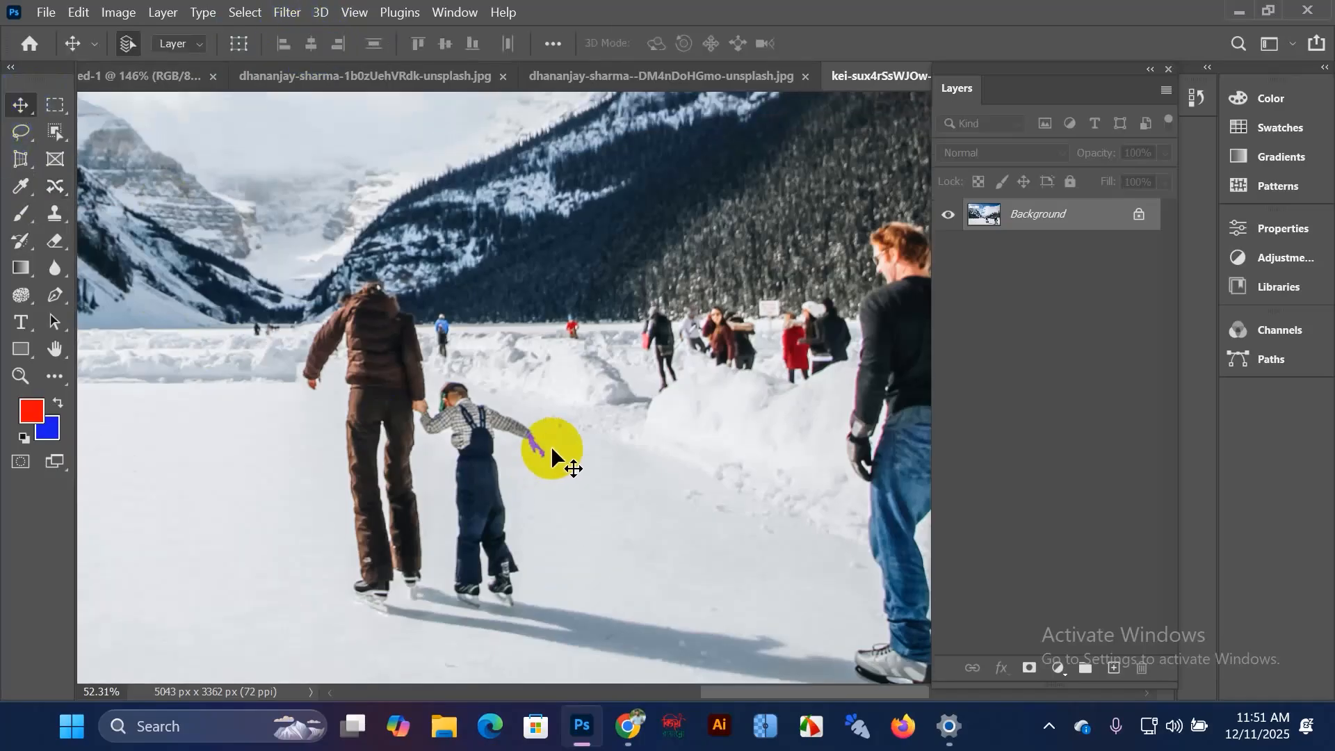
pyautogui.scroll(1, 551, 449)
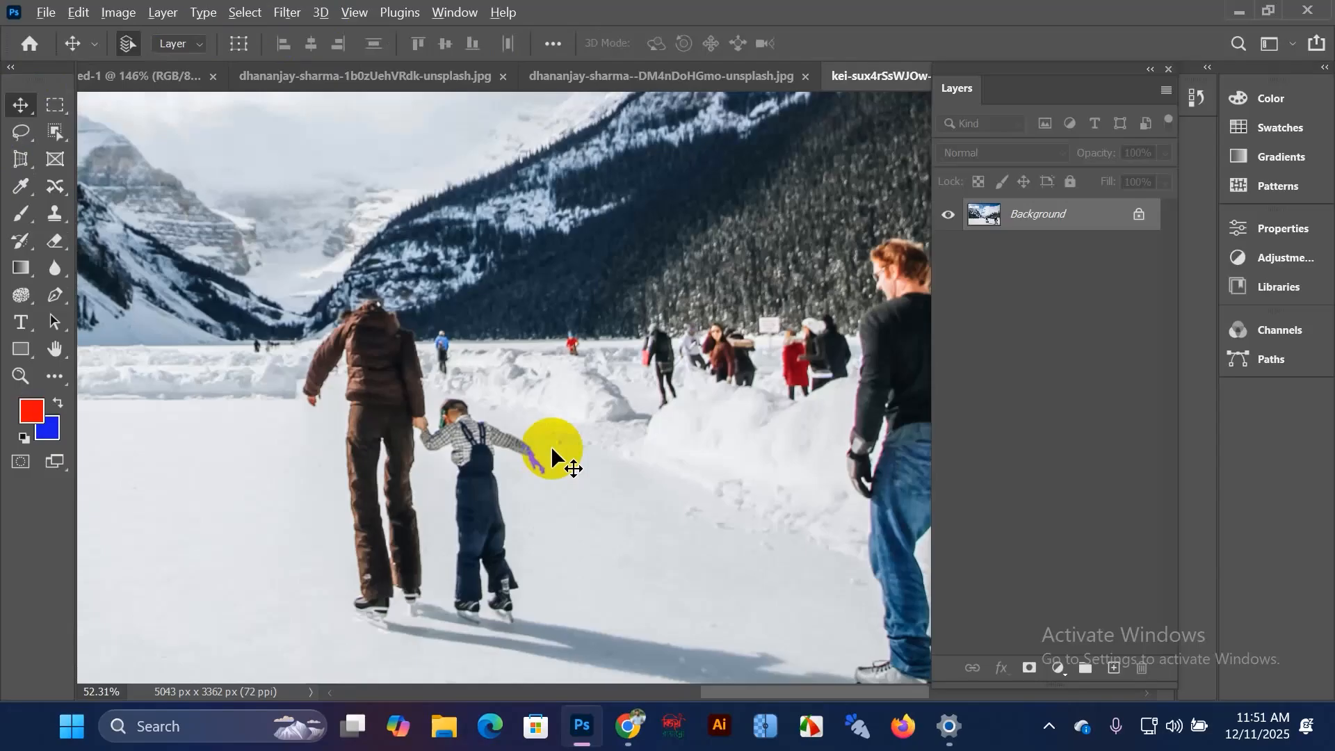
pyautogui.scroll(-3, 551, 459)
pyautogui.scroll(-4, 552, 450)
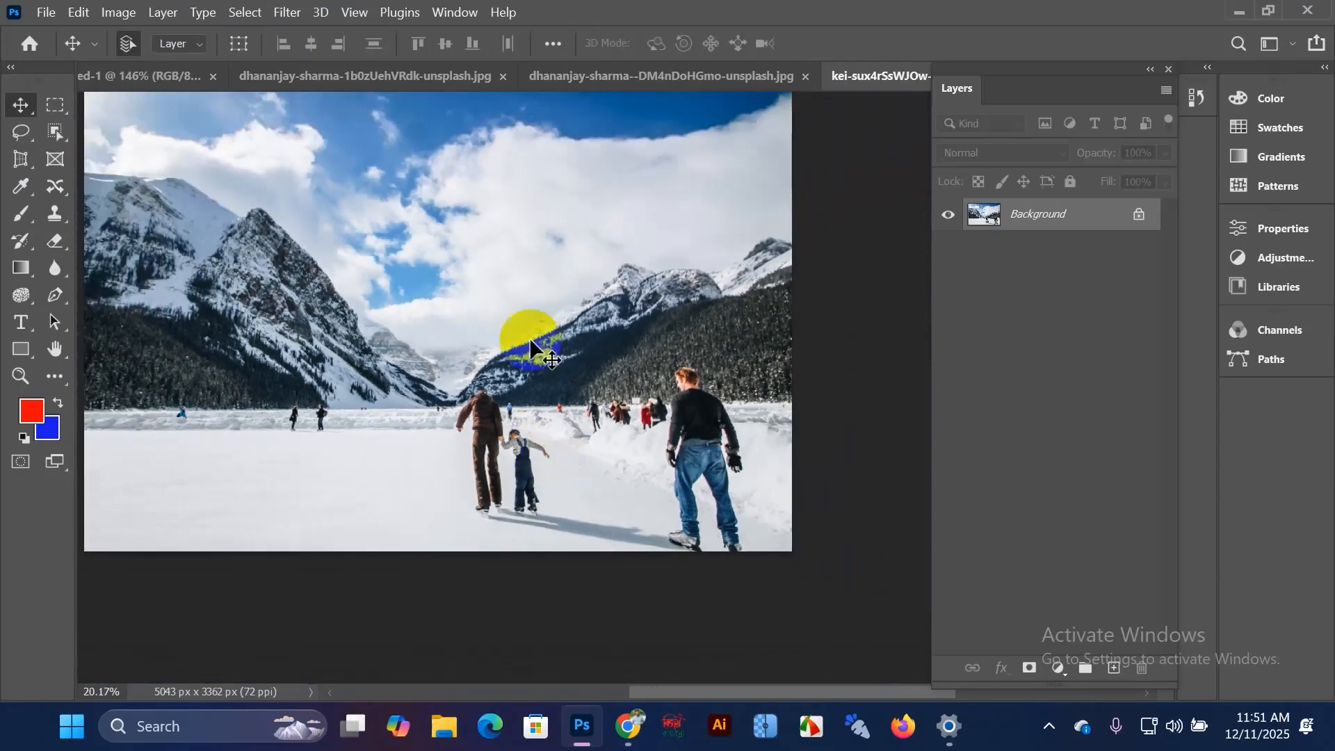
pyautogui.moveTo(510, 319); pyautogui.dragTo(583, 355)
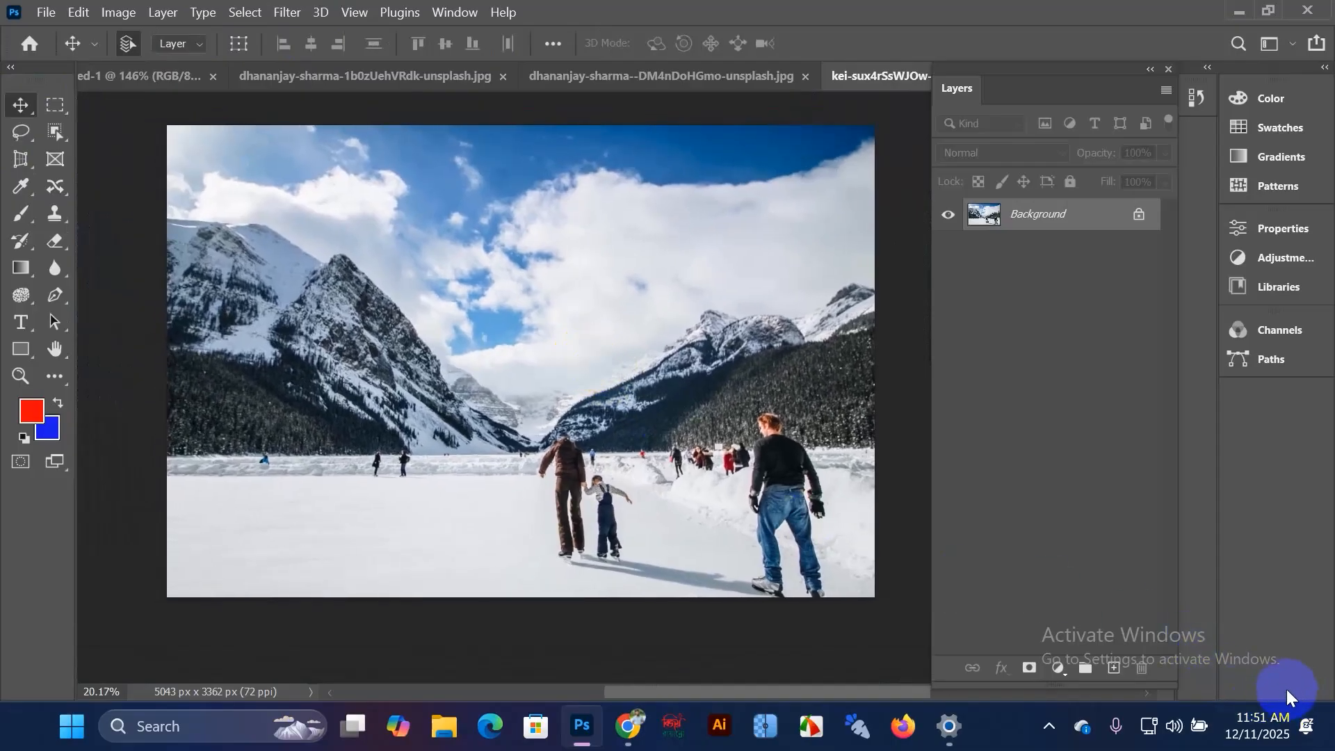
pyautogui.click(56, 192)
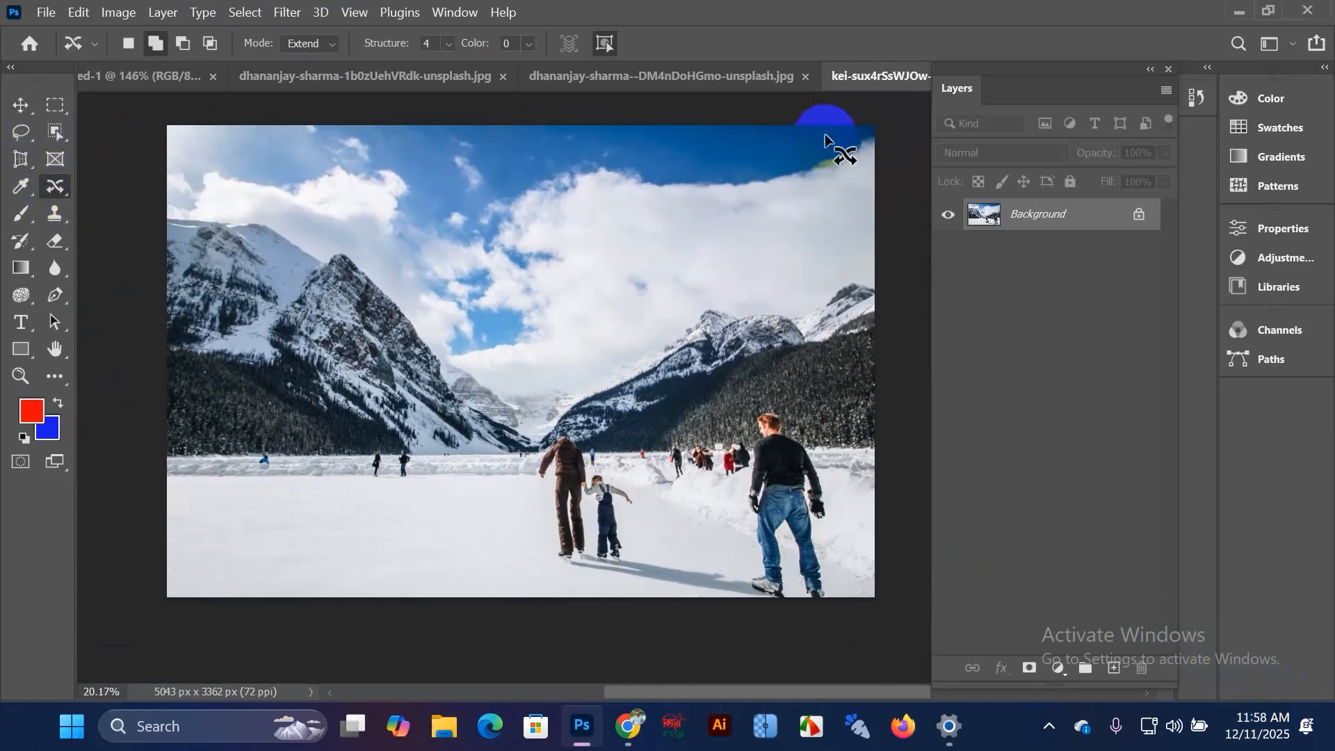
# Step: Close the boat, sand and skaters photos without saving their changes
pyautogui.click(805, 77)
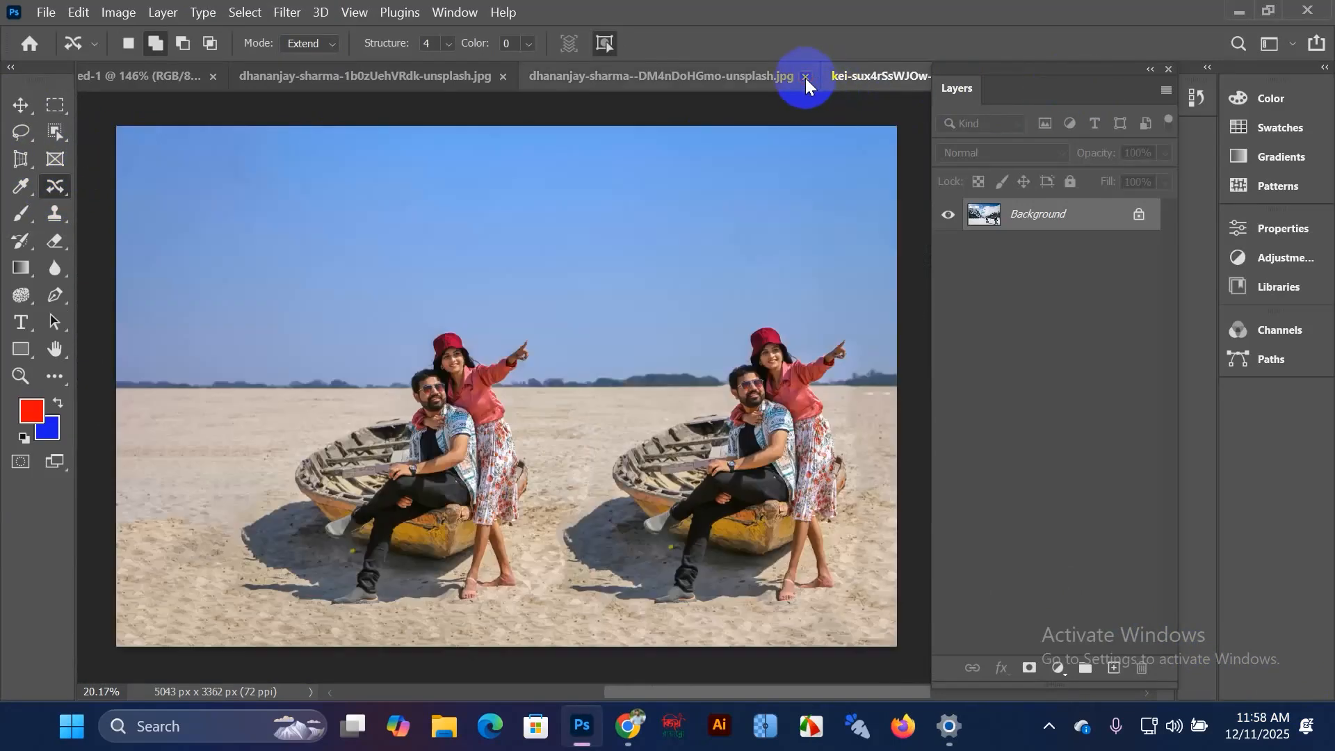
pyautogui.click(741, 310)
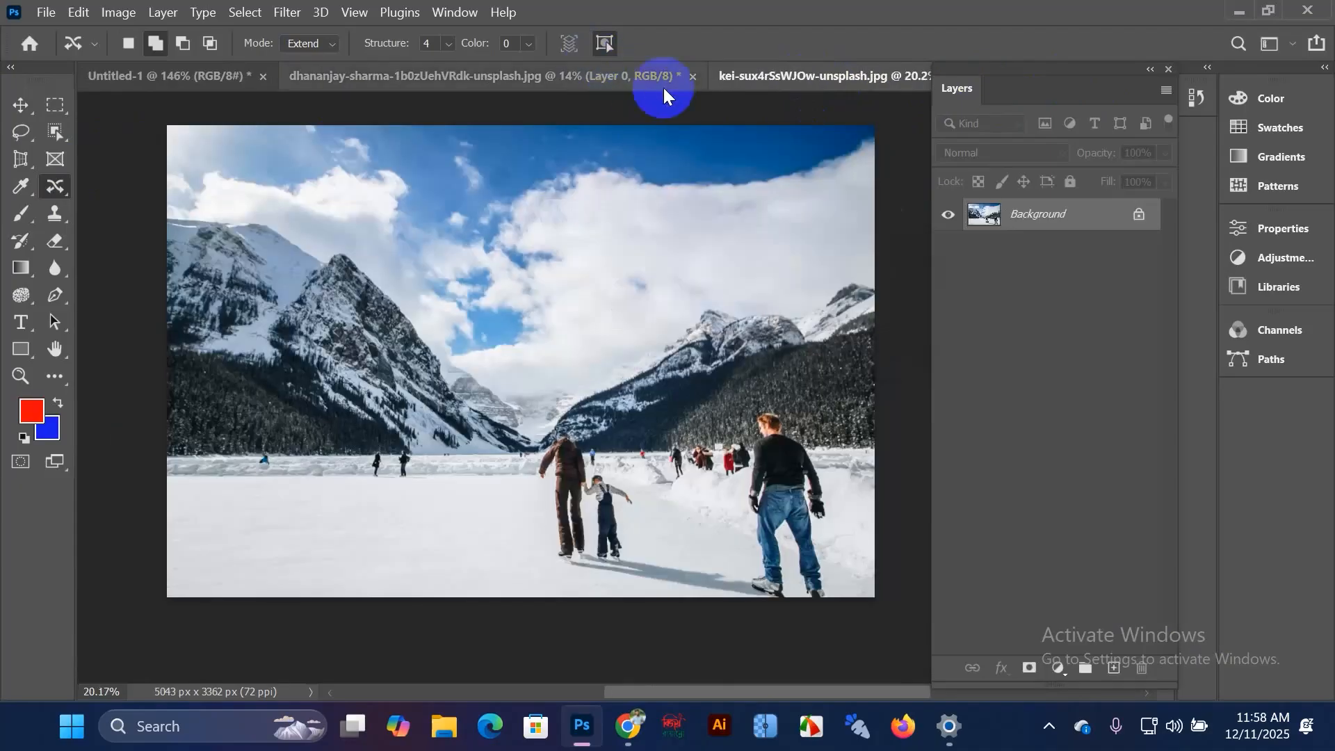
pyautogui.click(693, 82)
pyautogui.click(726, 295)
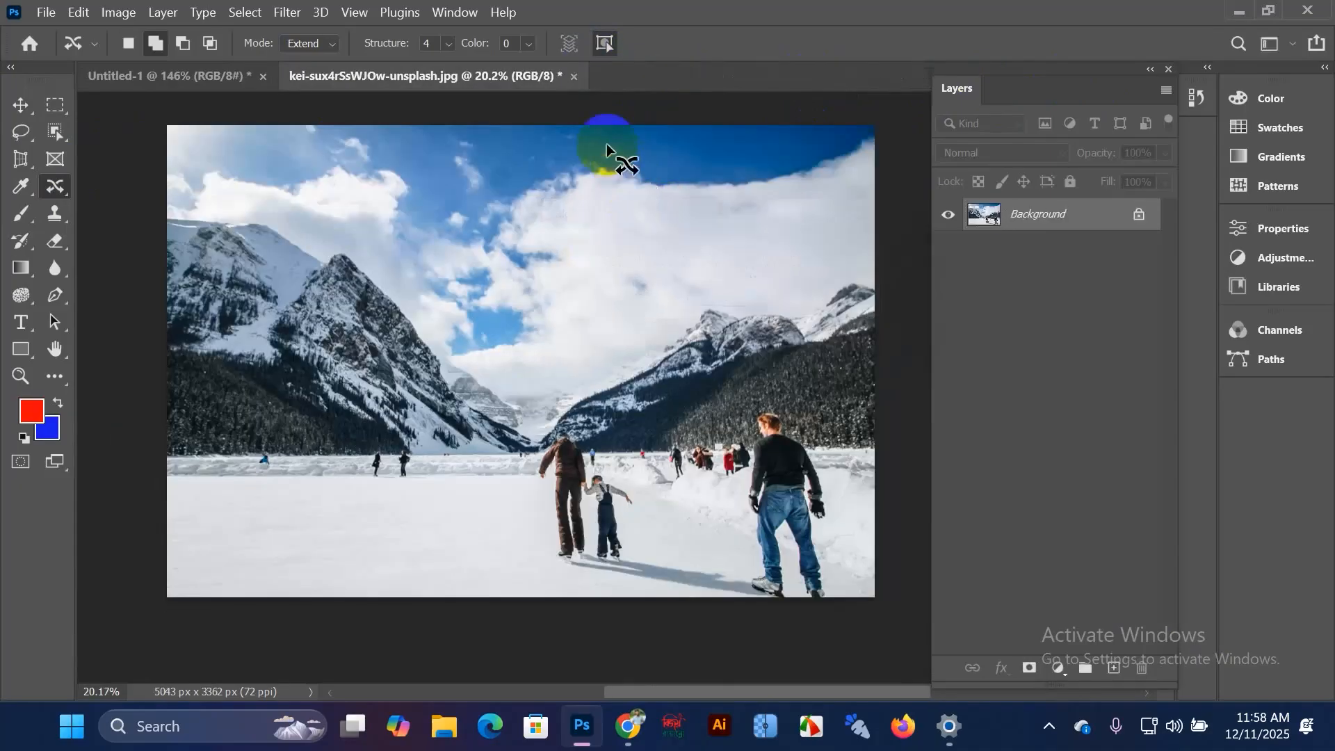
pyautogui.click(575, 77)
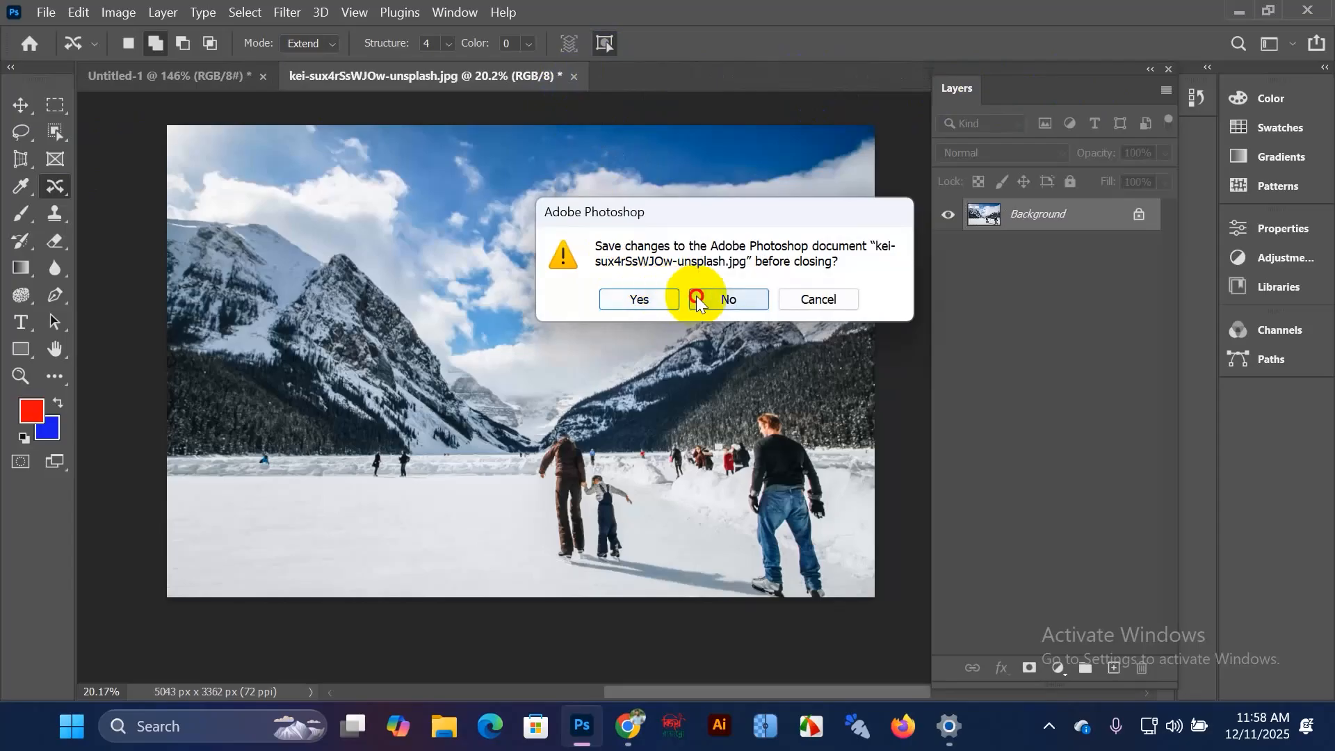
pyautogui.click(726, 298)
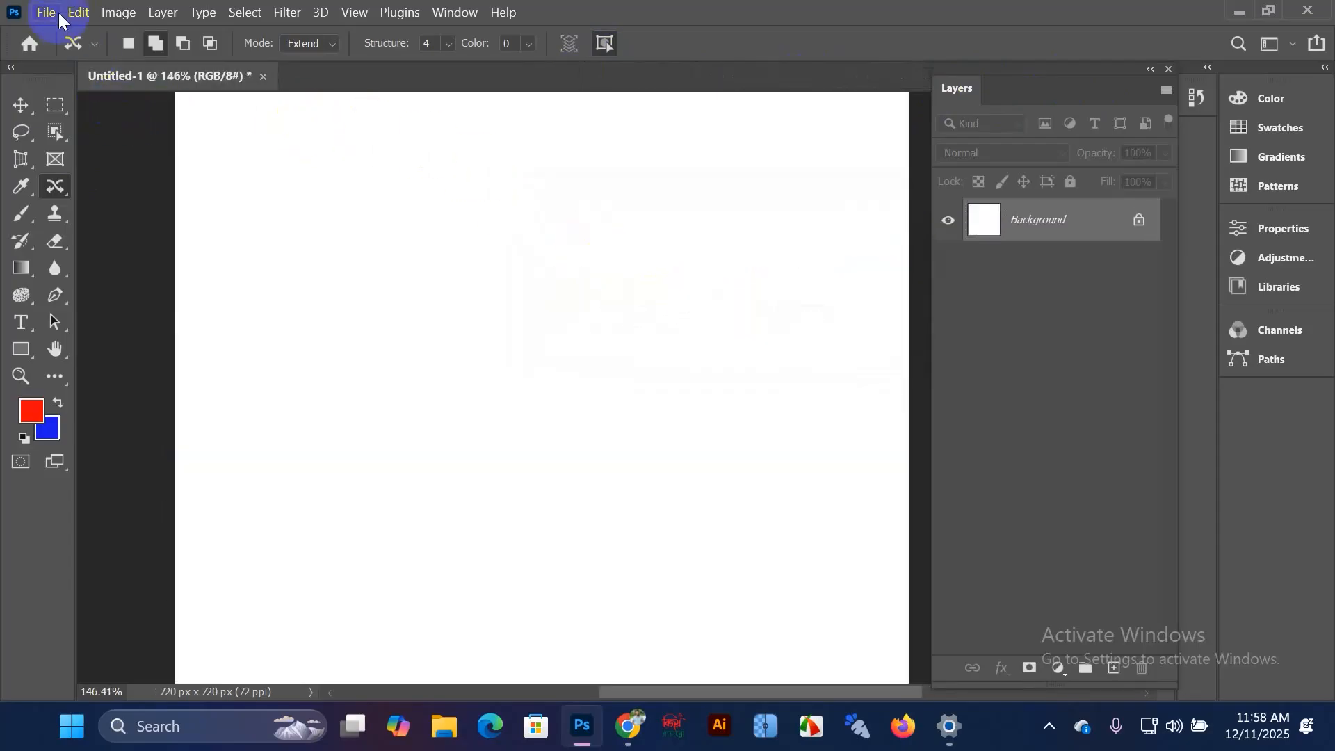
pyautogui.click(55, 217)
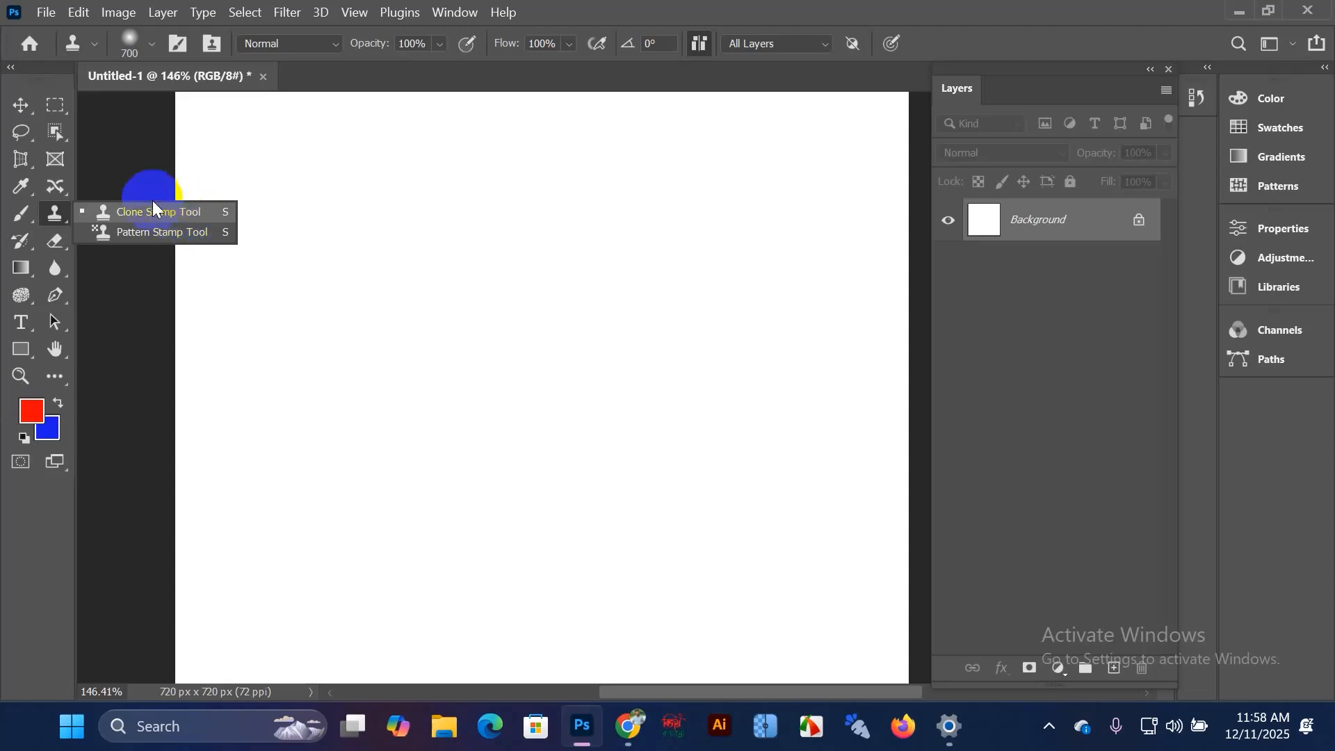
pyautogui.click(54, 212)
pyautogui.click(21, 105)
# Step: Start opening a photo and browse to the Photoshop Lesson-2 folder
pyautogui.click(46, 12)
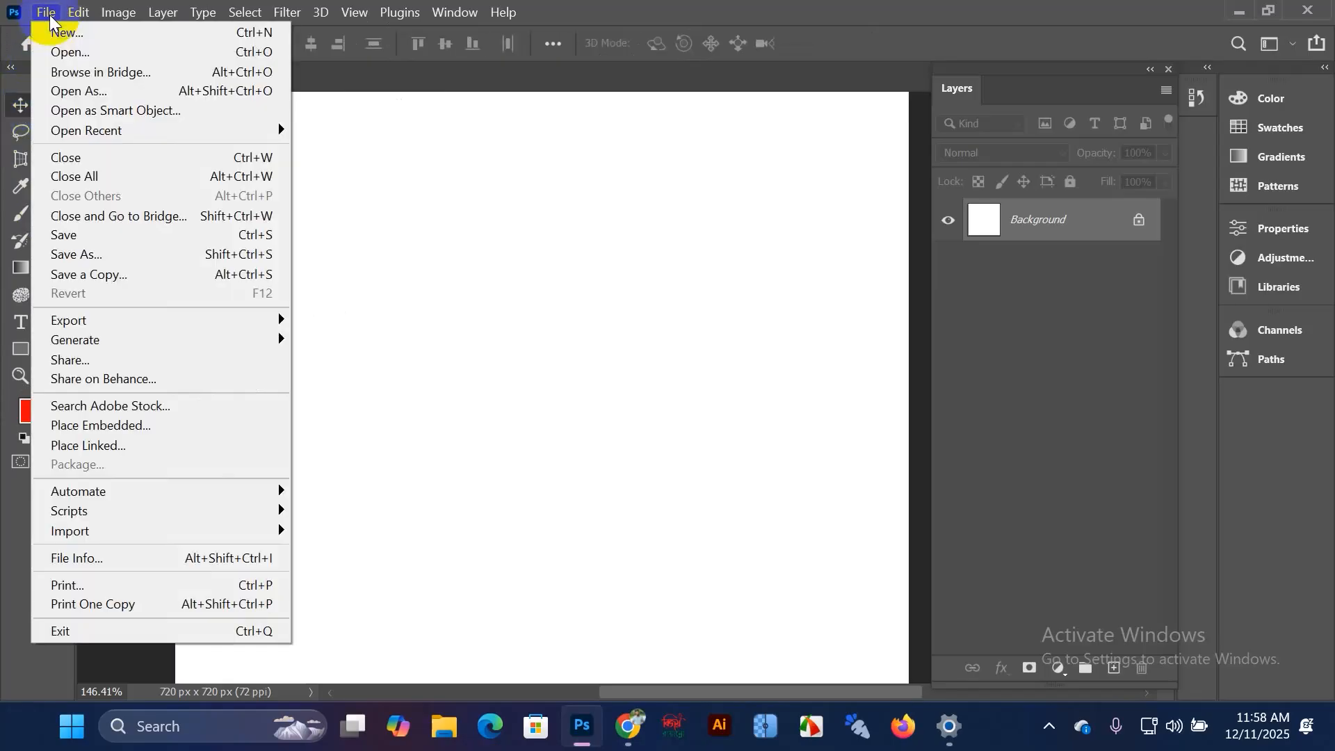
pyautogui.click(75, 55)
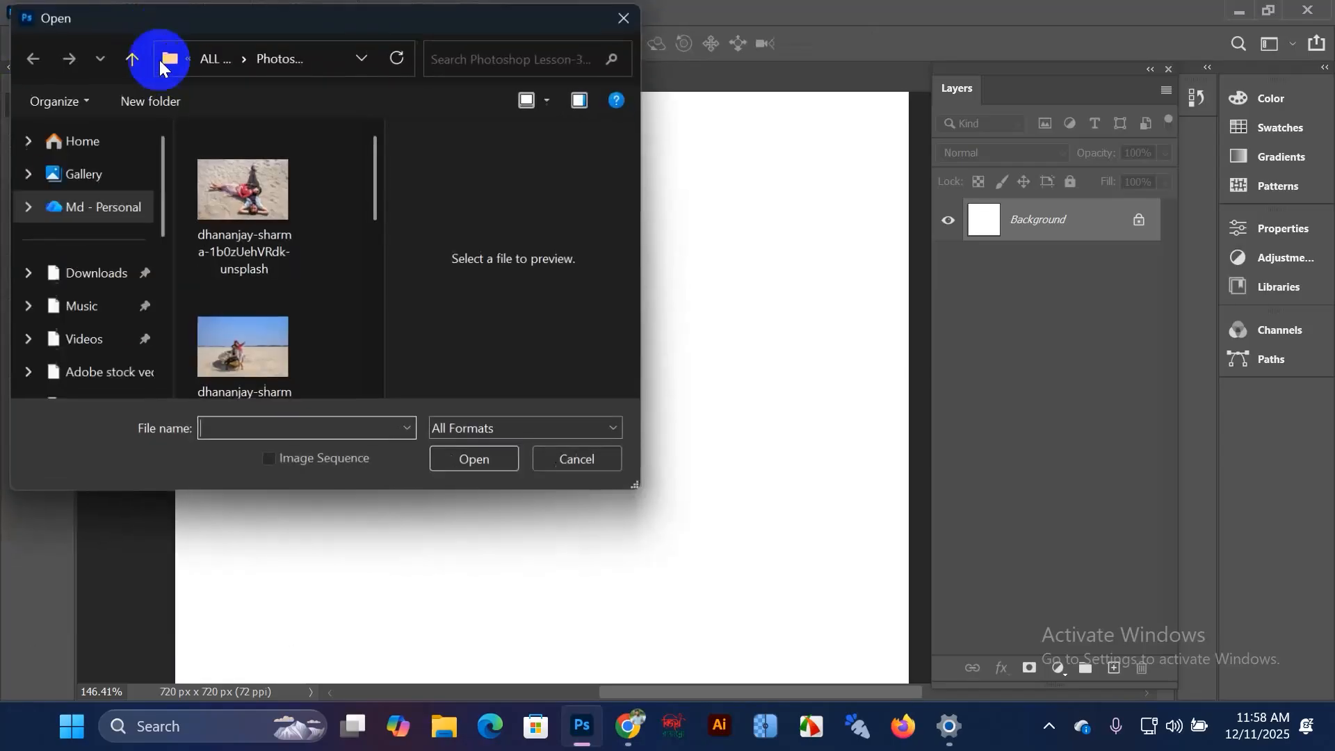
pyautogui.scroll(-3, 319, 192)
pyautogui.scroll(-2, 319, 192)
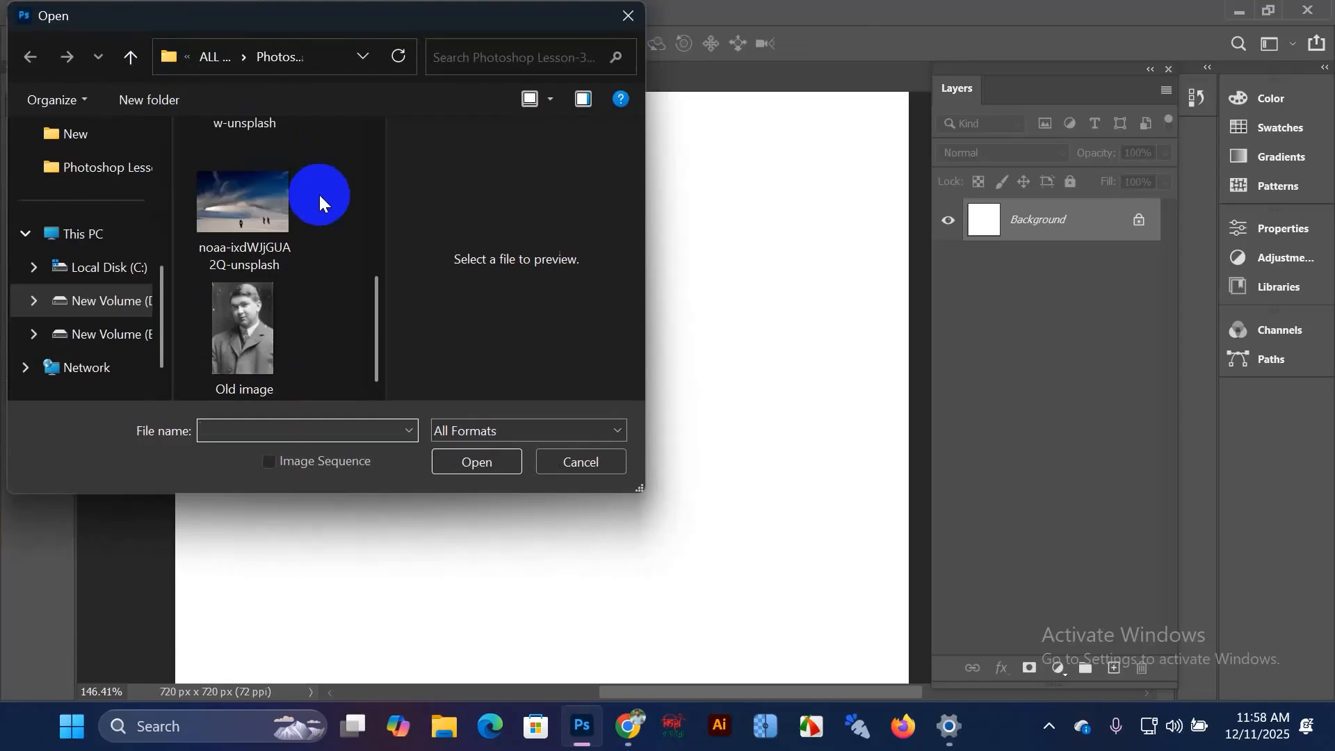
pyautogui.scroll(8, 318, 193)
pyautogui.click(130, 56)
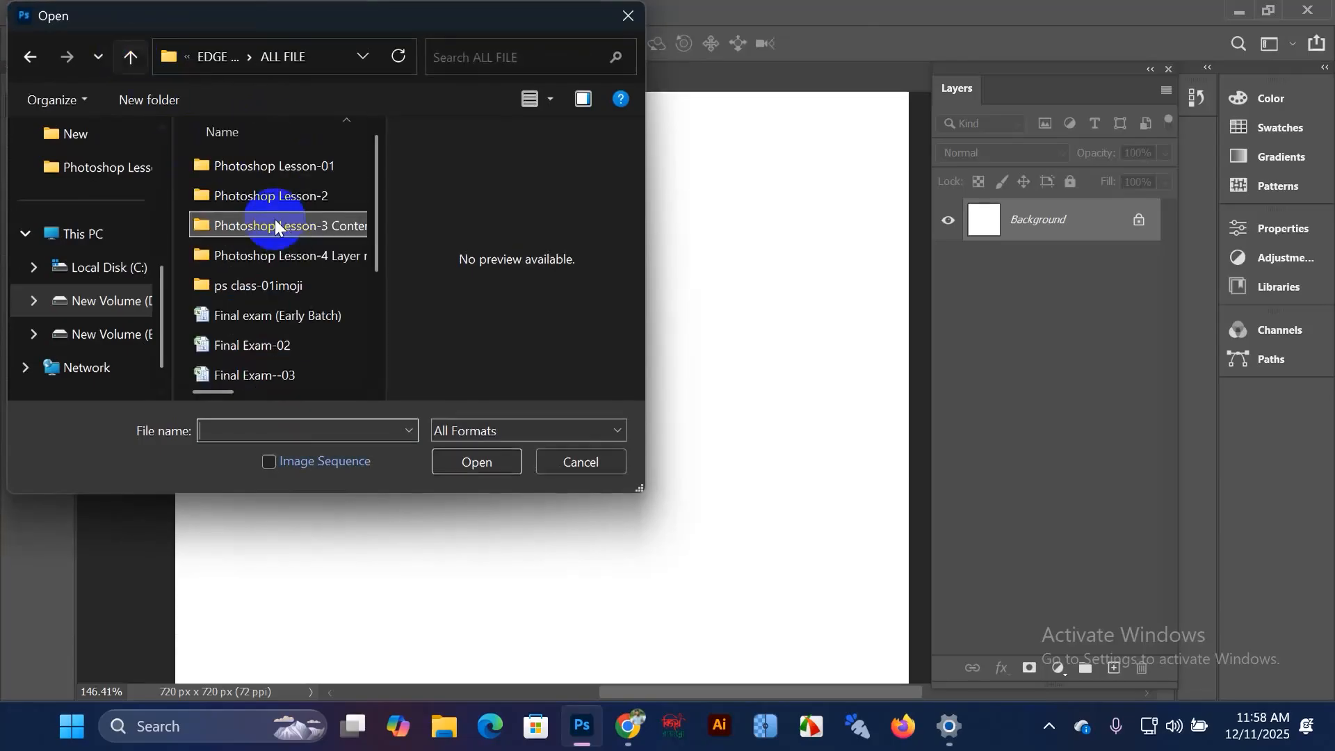
pyautogui.doubleClick(303, 194)
# Step: Look through the folder's images and open the photo karsten-winegeart-VyhLa9aqUXk-unsplash
pyautogui.scroll(-5, 303, 195)
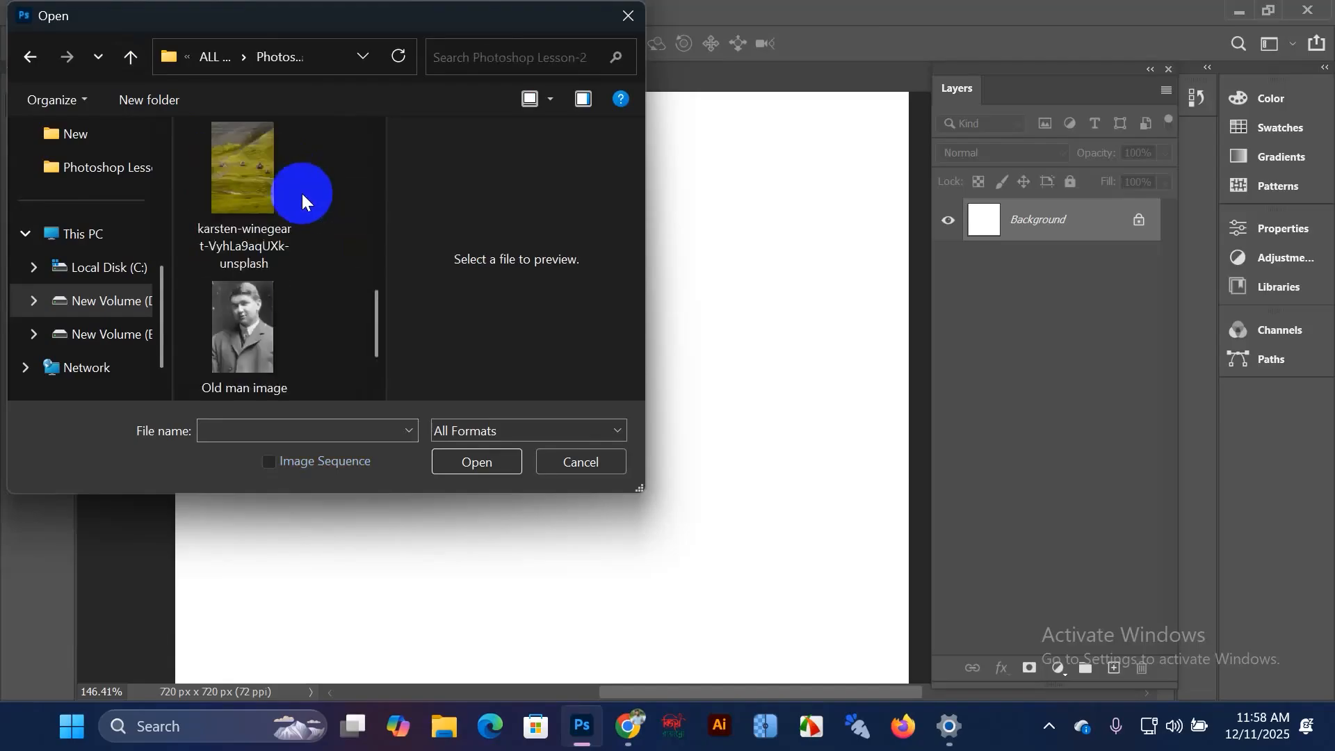
pyautogui.scroll(2, 303, 194)
pyautogui.scroll(3, 302, 201)
pyautogui.scroll(-5, 302, 198)
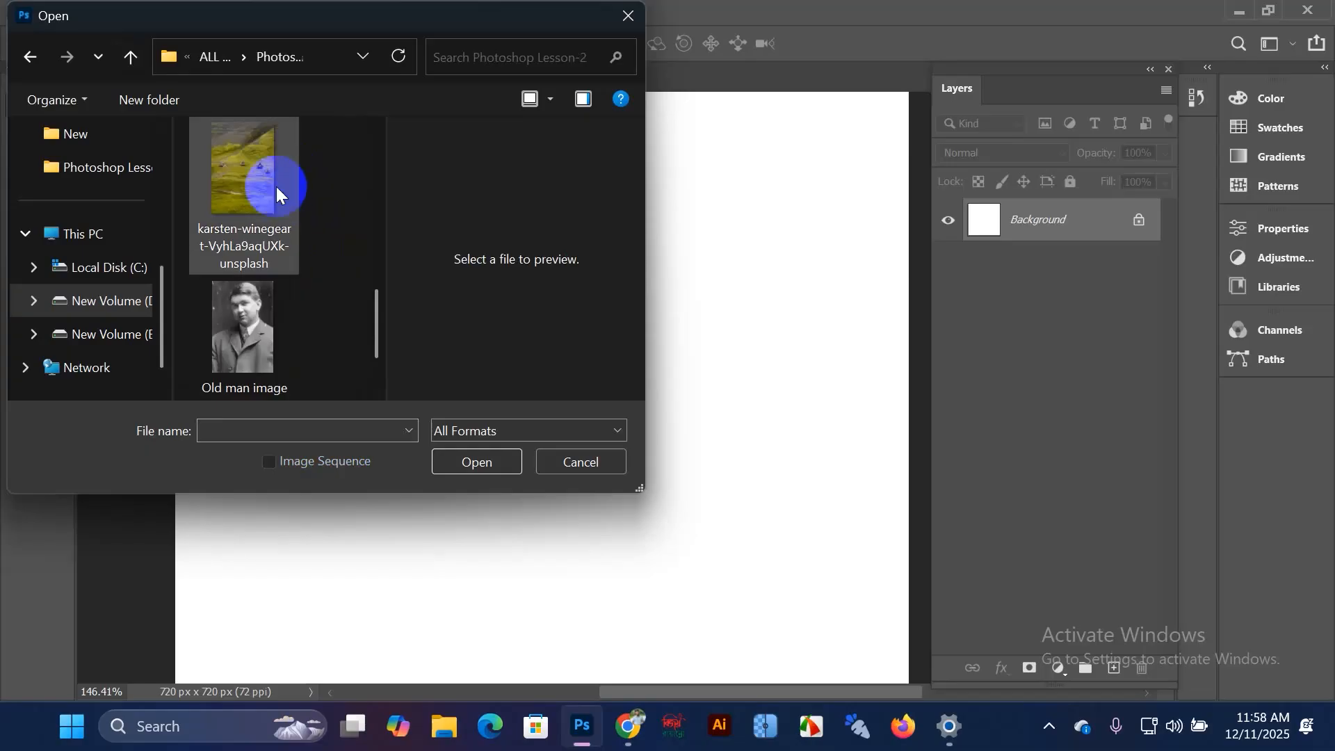
pyautogui.click(277, 187)
pyautogui.click(483, 461)
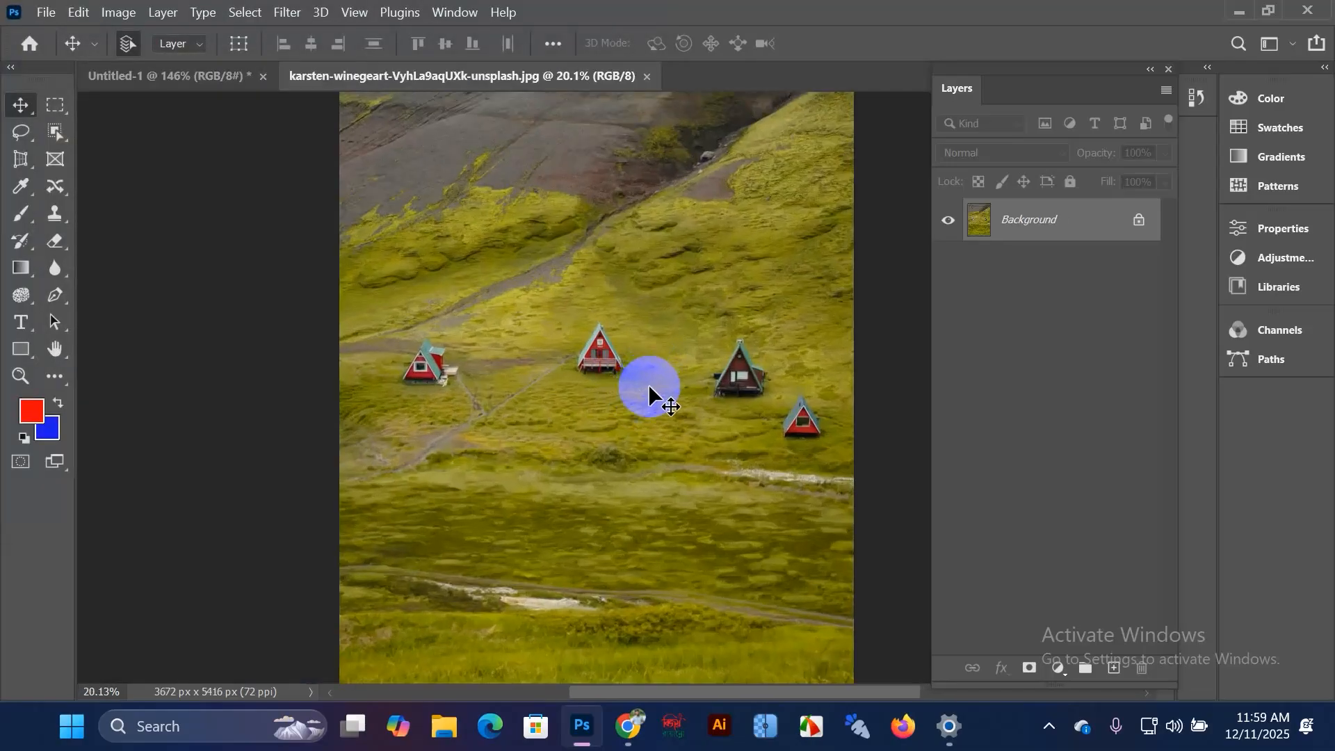
# Step: Unlock the cabin photo's Background layer so that it becomes a regular layer
pyautogui.moveTo(648, 384); pyautogui.dragTo(524, 388)
pyautogui.scroll(5, 531, 381)
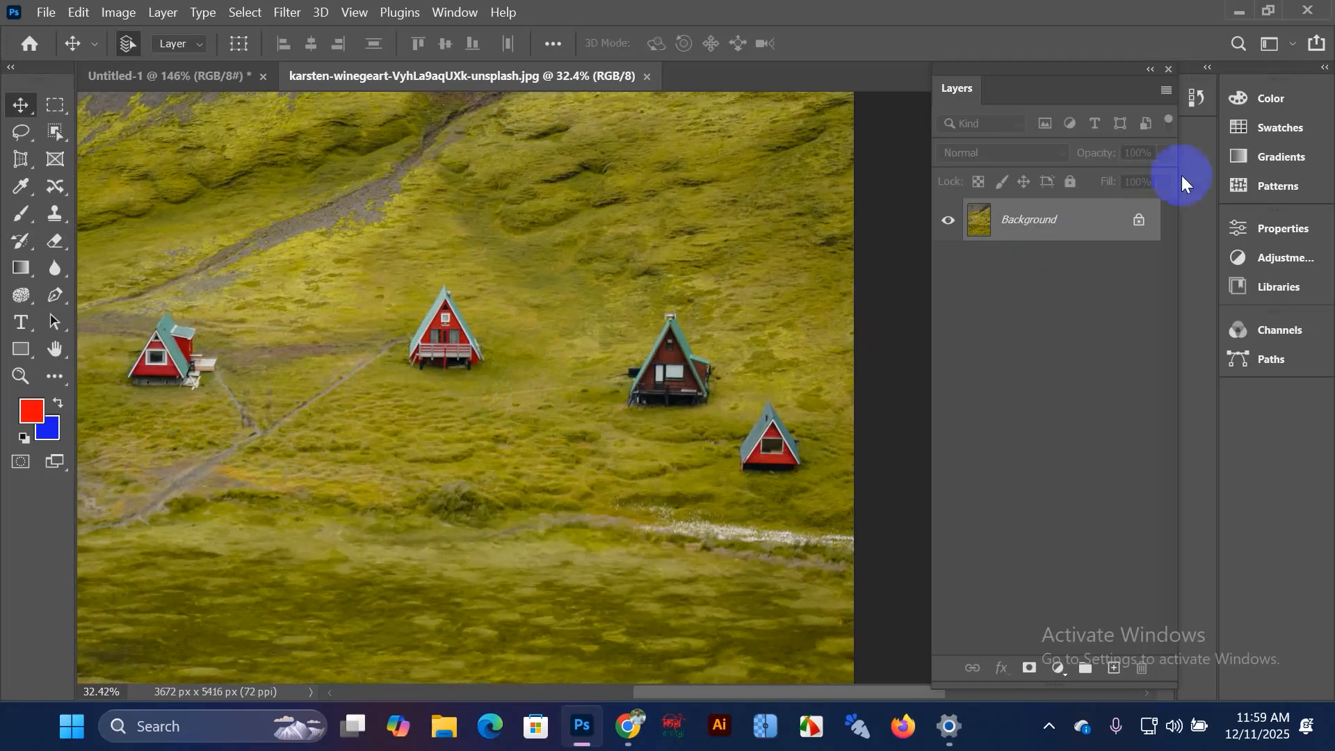
pyautogui.click(1139, 220)
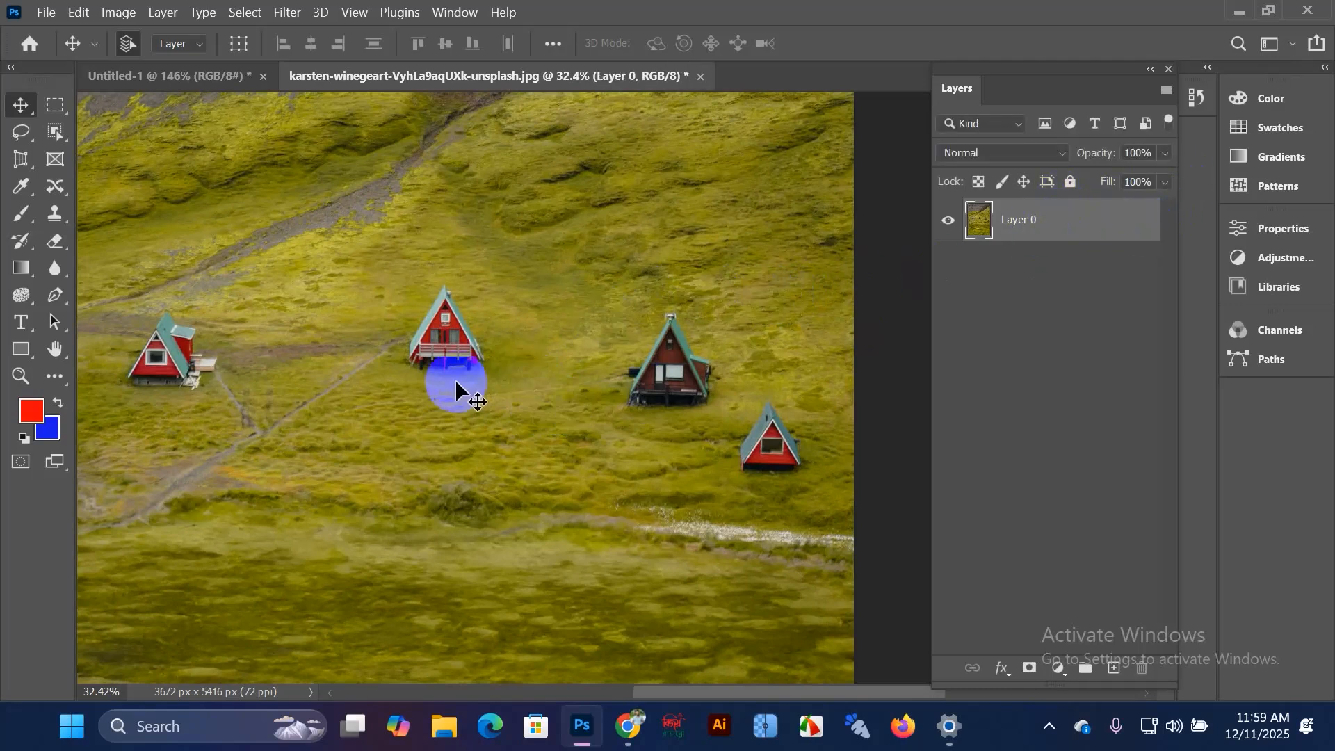
pyautogui.moveTo(64, 206); pyautogui.dragTo(151, 216)
pyautogui.click(20, 104)
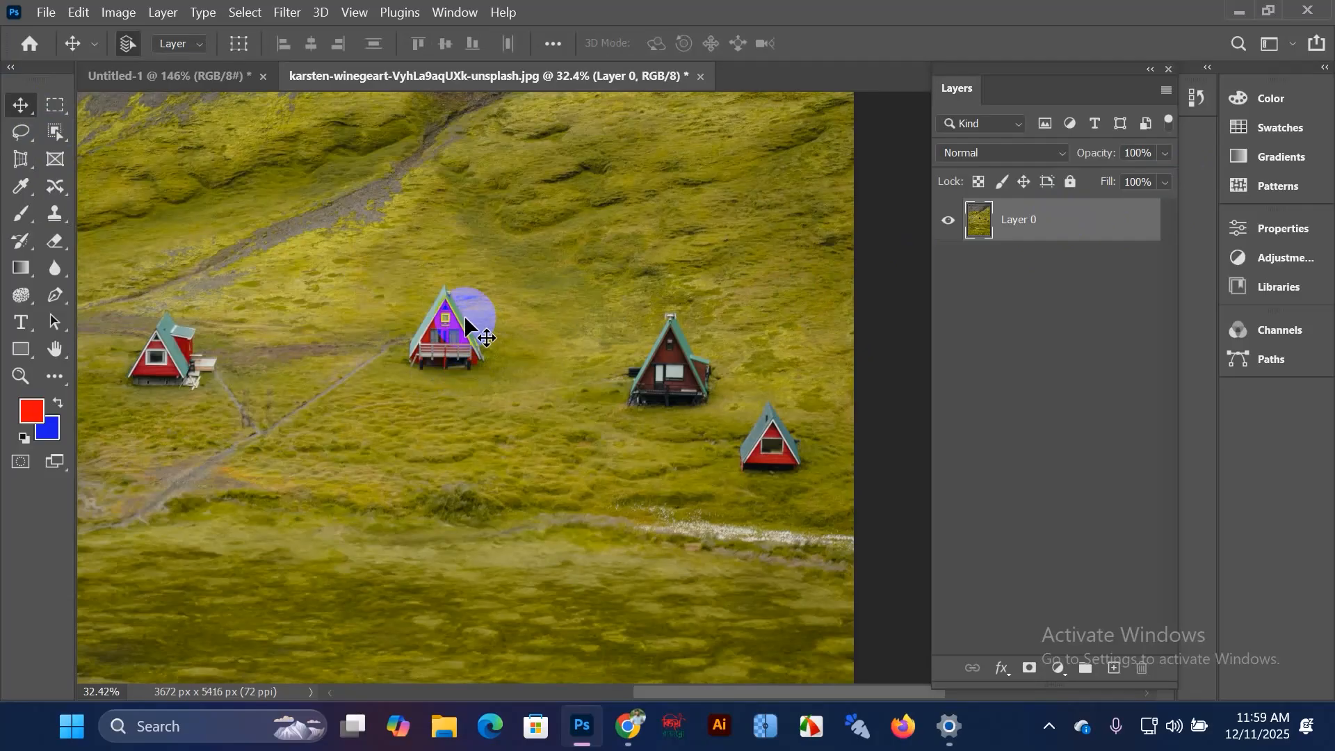
# Step: Set up the Clone Stamp tool with a soft 300 px brush at 0% hardness, sampling the grass below the middle red cabin
pyautogui.click(68, 210)
pyautogui.click(138, 217)
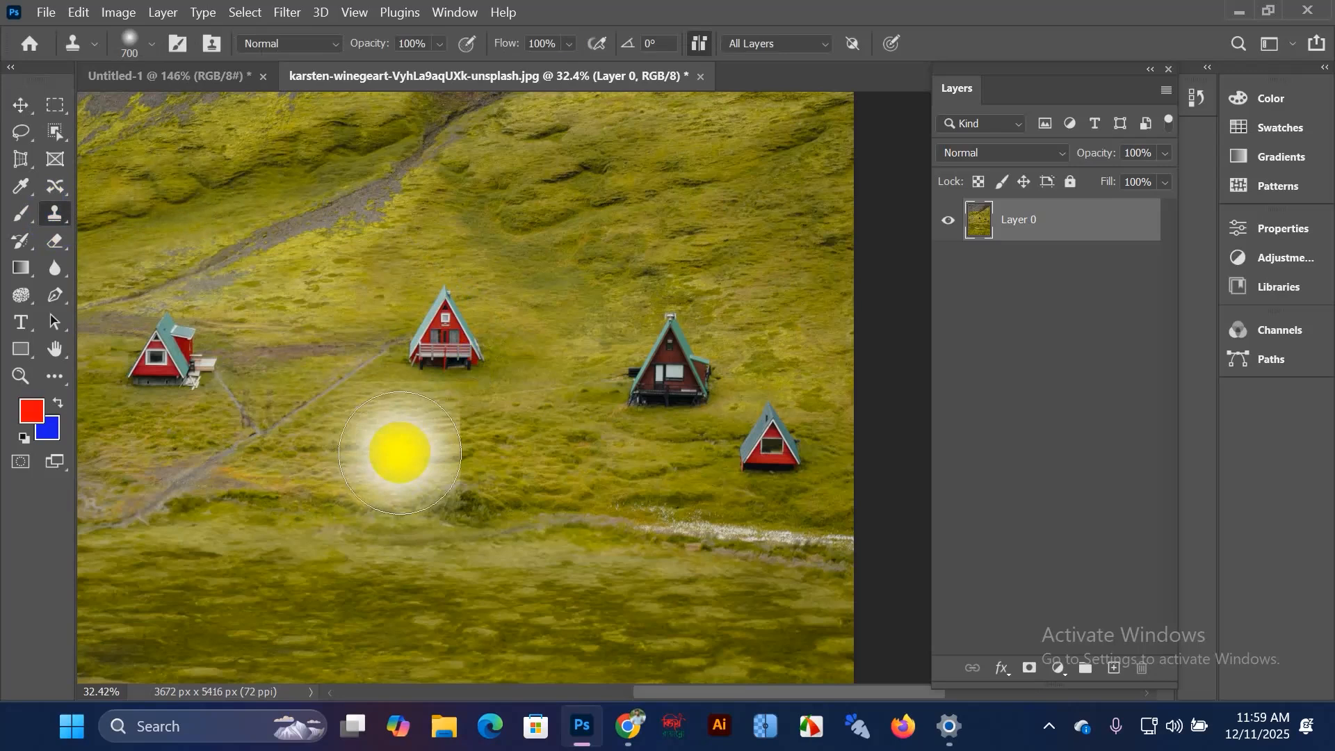
pyautogui.keyDown('alt'); pyautogui.click(401, 453); pyautogui.keyUp('alt')
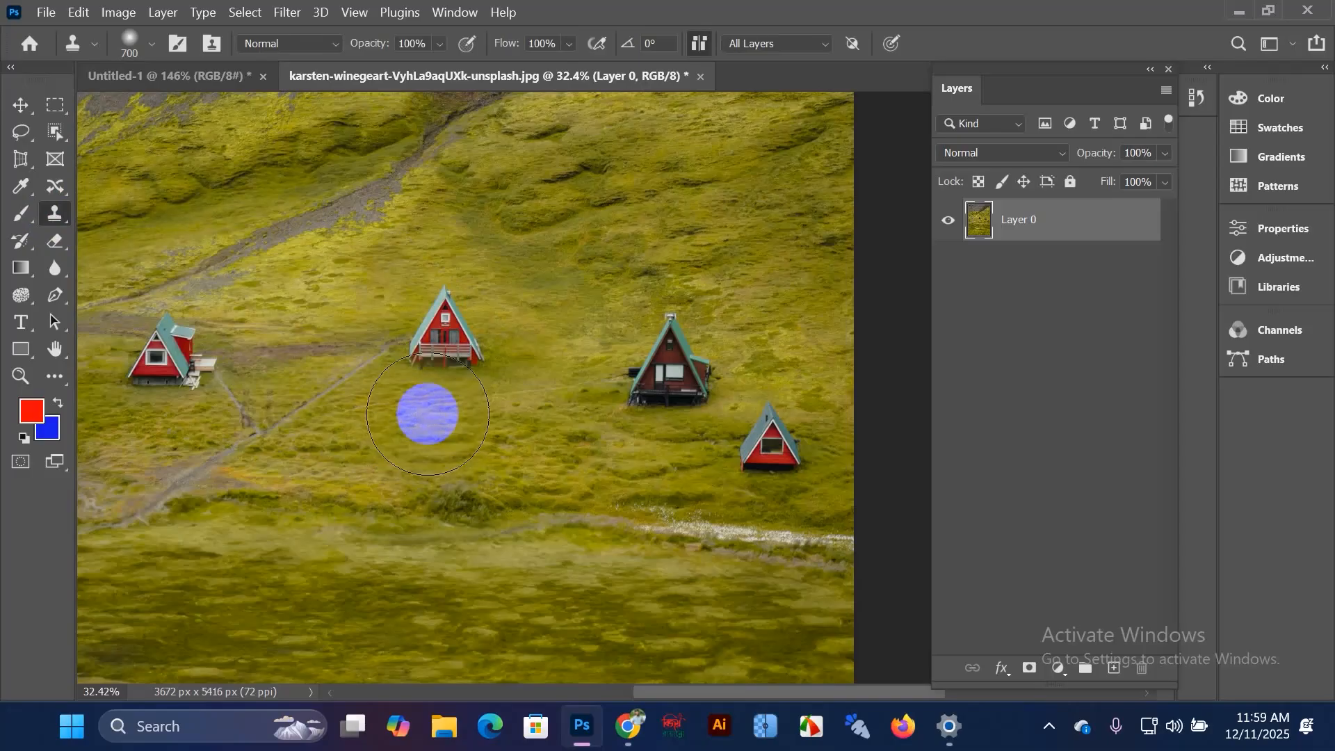
pyautogui.press('[')
pyautogui.press('[')
pyautogui.press('[')
pyautogui.press('[')
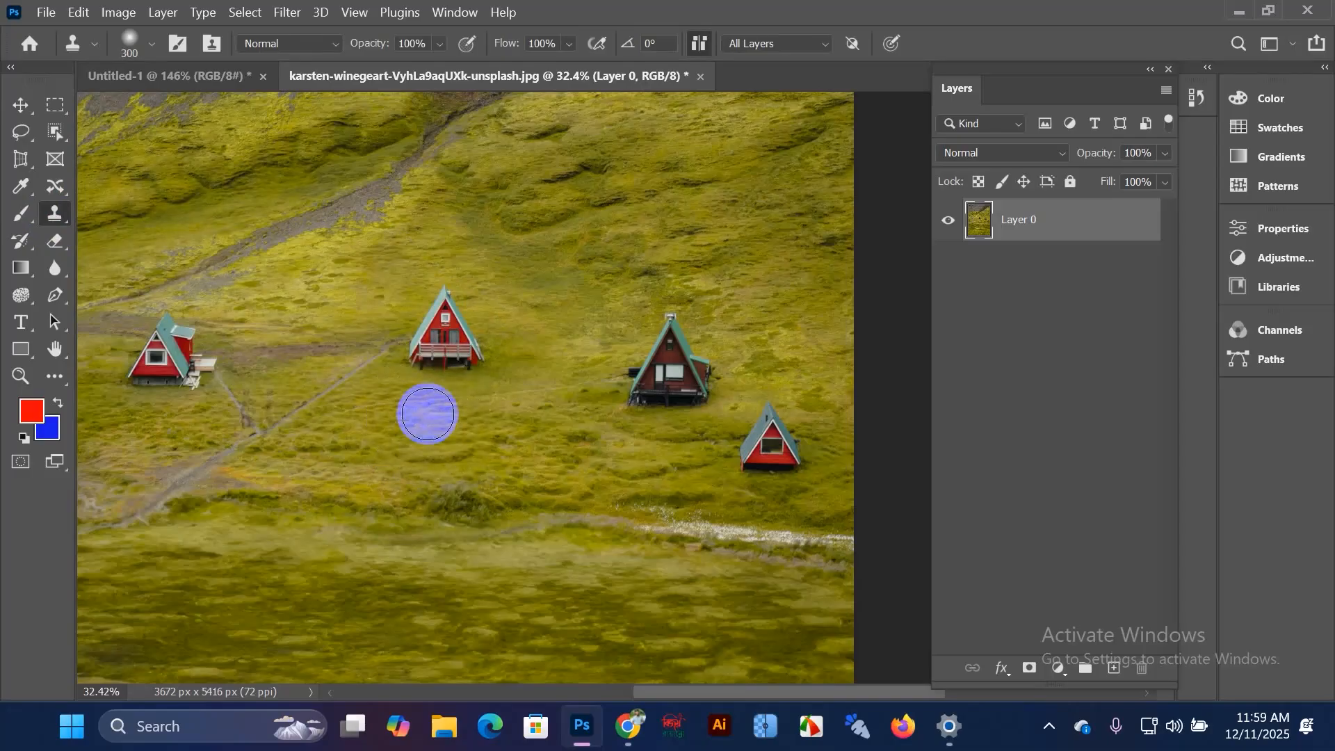
pyautogui.rightClick(428, 415)
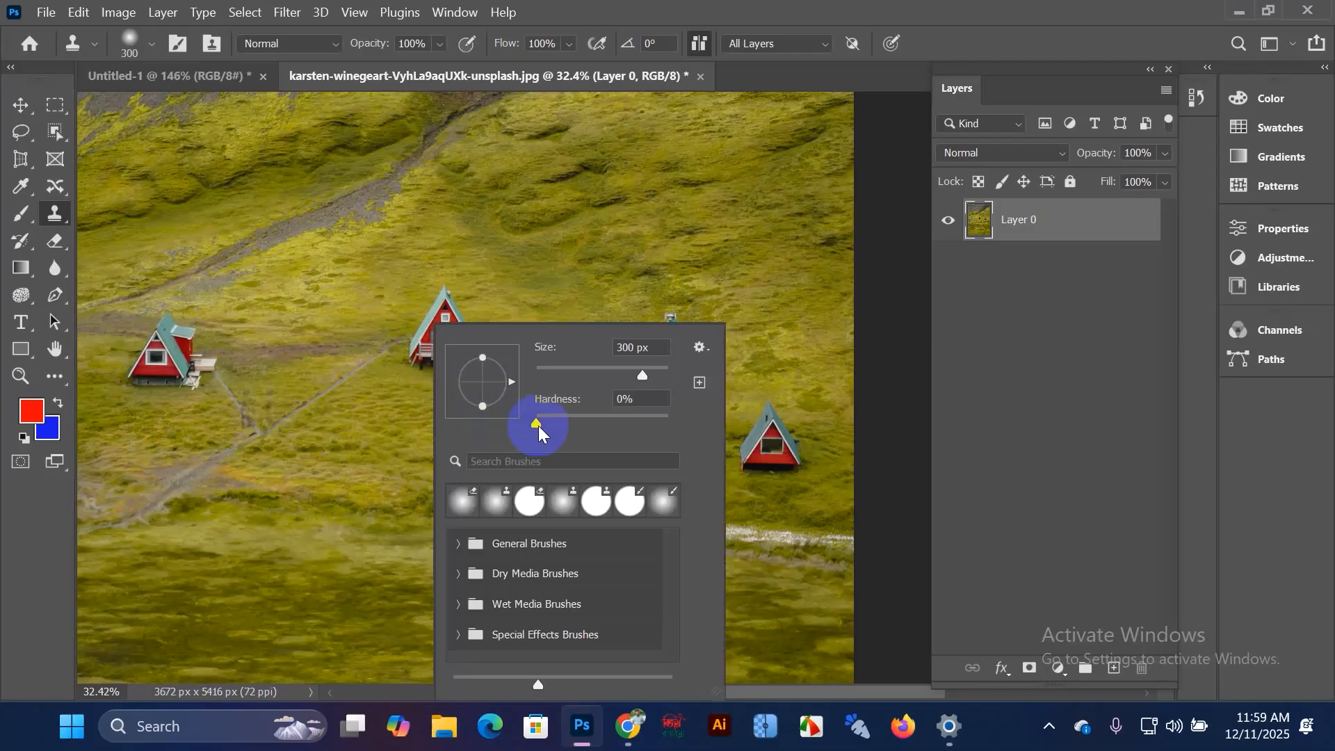
pyautogui.moveTo(539, 420); pyautogui.dragTo(508, 418)
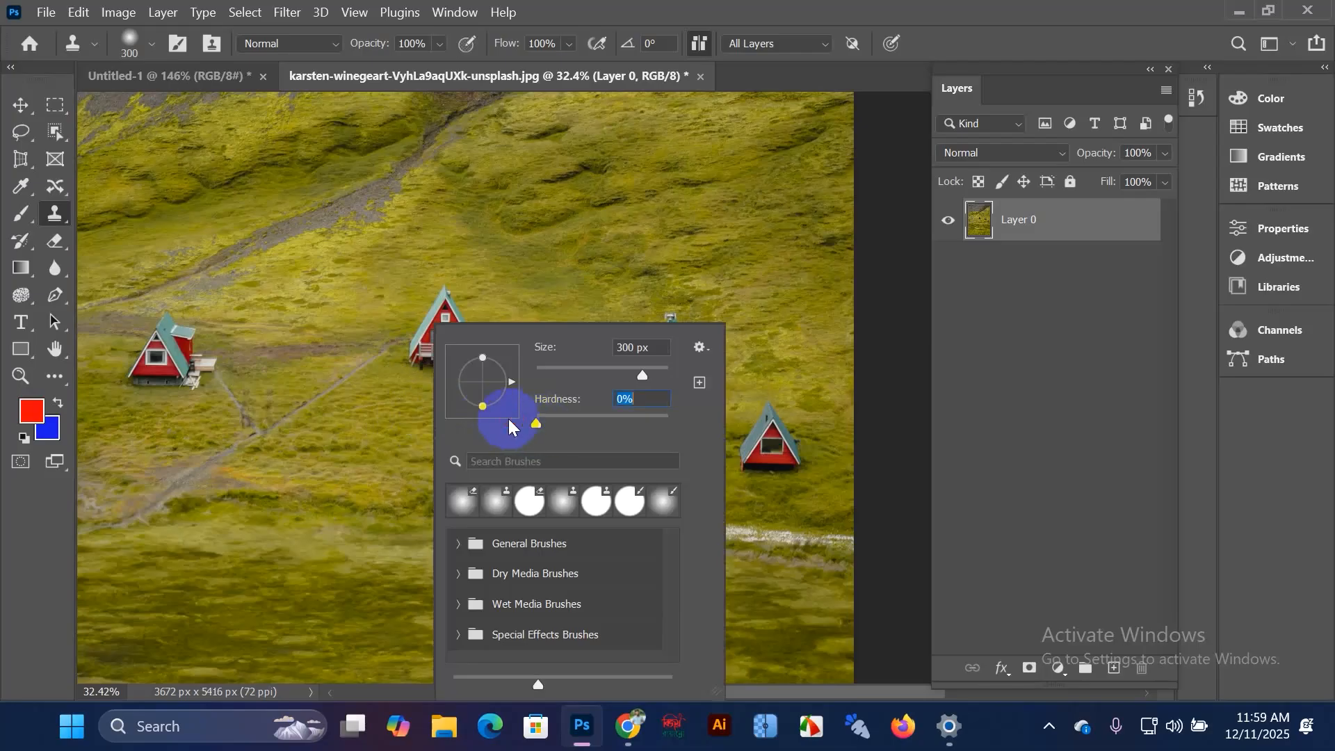
pyautogui.click(530, 132)
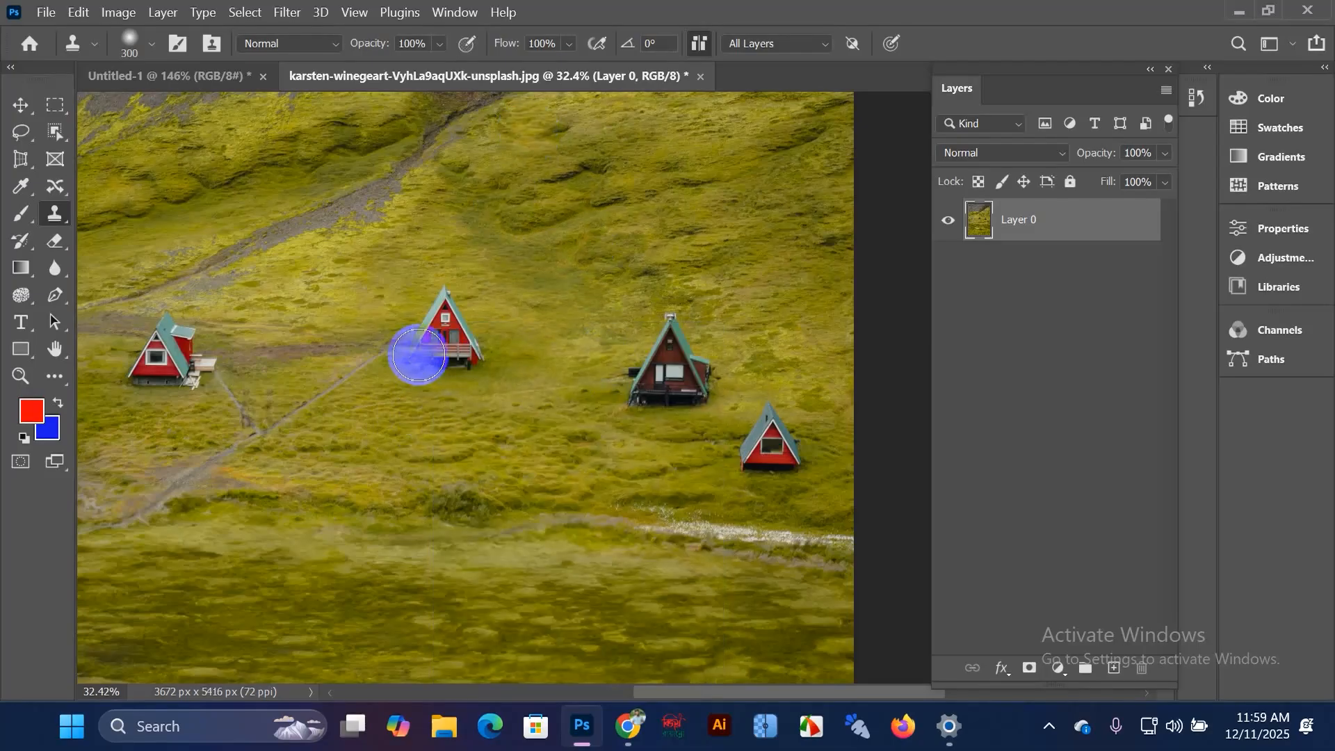
# Step: Try to clone grass over the base of the middle red cabin, and undo the stroke
pyautogui.moveTo(433, 361)
pyautogui.mouseDown()
pyautogui.moveTo(438, 332)
pyautogui.moveTo(449, 360)
pyautogui.moveTo(453, 321)
pyautogui.moveTo(434, 312)
pyautogui.moveTo(449, 305)
pyautogui.moveTo(429, 360)
pyautogui.moveTo(476, 351)
pyautogui.moveTo(454, 324)
pyautogui.moveTo(429, 327)
pyautogui.moveTo(465, 384)
pyautogui.mouseUp()
pyautogui.hotkey('ctrl', 'z')
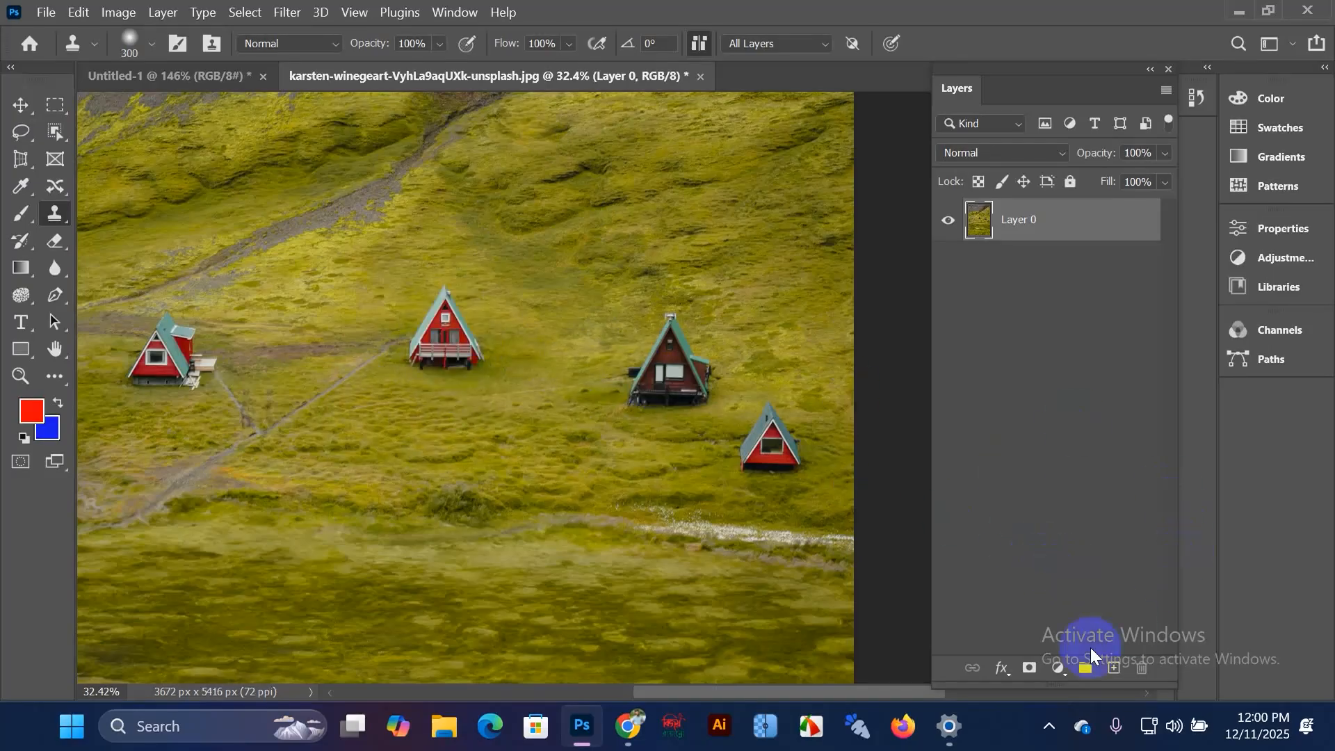
# Step: Add a new empty layer above the photo and keep the Clone Stamp sampling from All Layers
pyautogui.click(1114, 668)
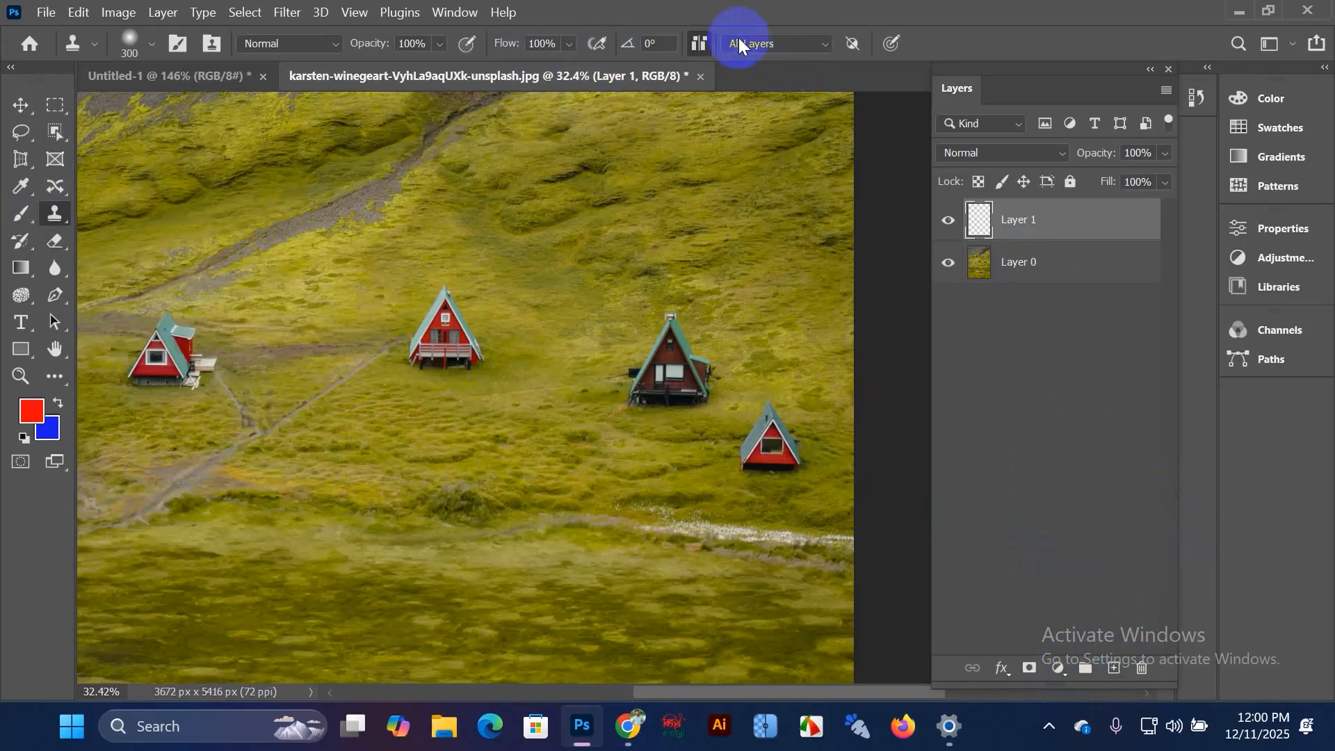
pyautogui.click(818, 45)
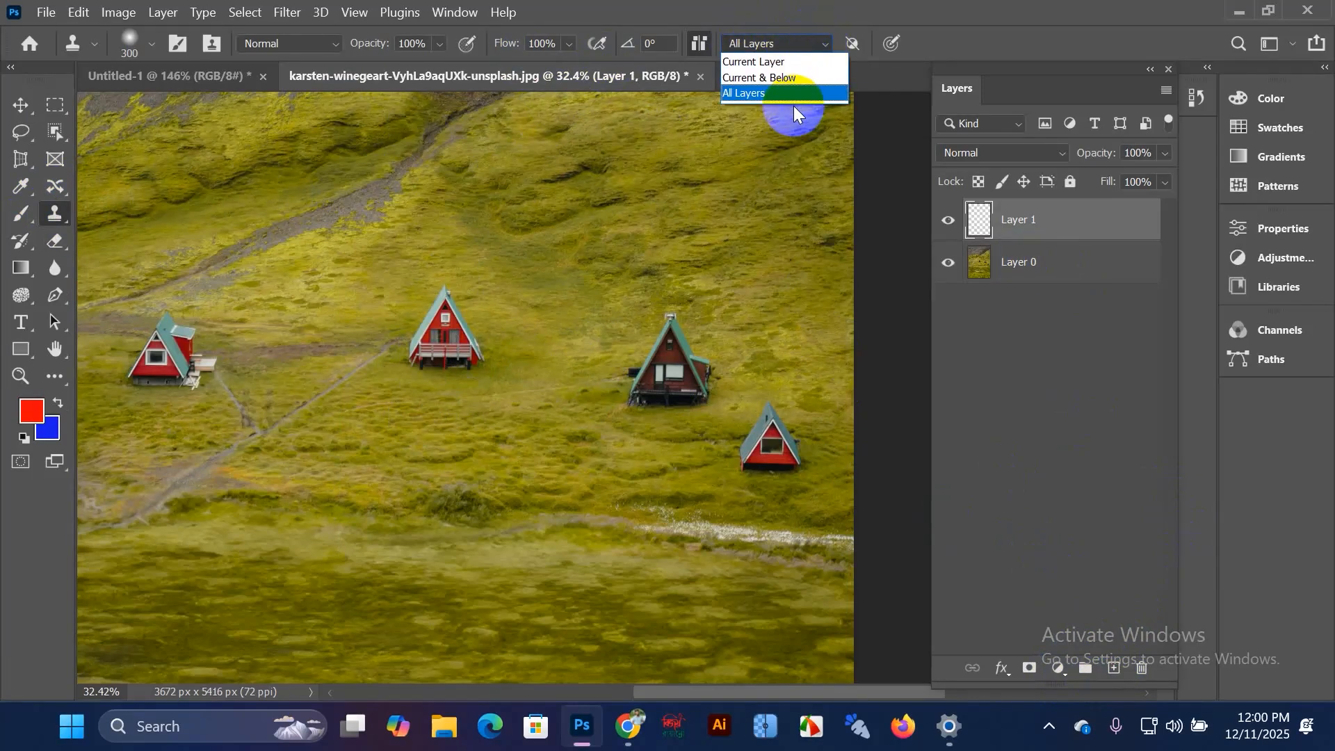
pyautogui.click(790, 94)
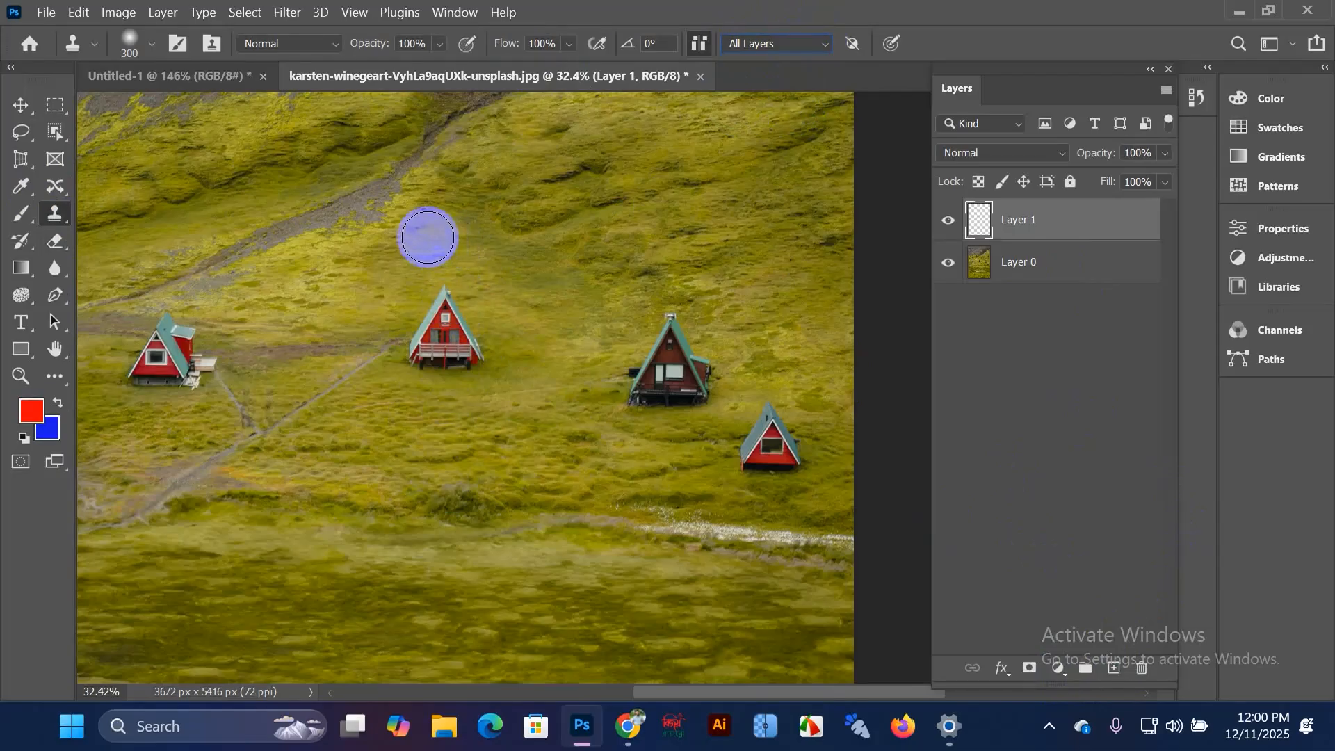
# Step: Remove the middle red cabin by cloning grass sampled above and beside it, including the small leftover spot below it
pyautogui.keyDown('alt'); pyautogui.click(428, 237); pyautogui.keyUp('alt')
pyautogui.moveTo(447, 331)
pyautogui.mouseDown()
pyautogui.moveTo(447, 304)
pyautogui.moveTo(427, 330)
pyautogui.moveTo(448, 347)
pyautogui.moveTo(432, 350)
pyautogui.moveTo(469, 337)
pyautogui.moveTo(439, 369)
pyautogui.moveTo(436, 351)
pyautogui.moveTo(473, 337)
pyautogui.moveTo(433, 346)
pyautogui.moveTo(457, 336)
pyautogui.moveTo(448, 297)
pyautogui.mouseUp()
pyautogui.scroll(-2, 661, 366)
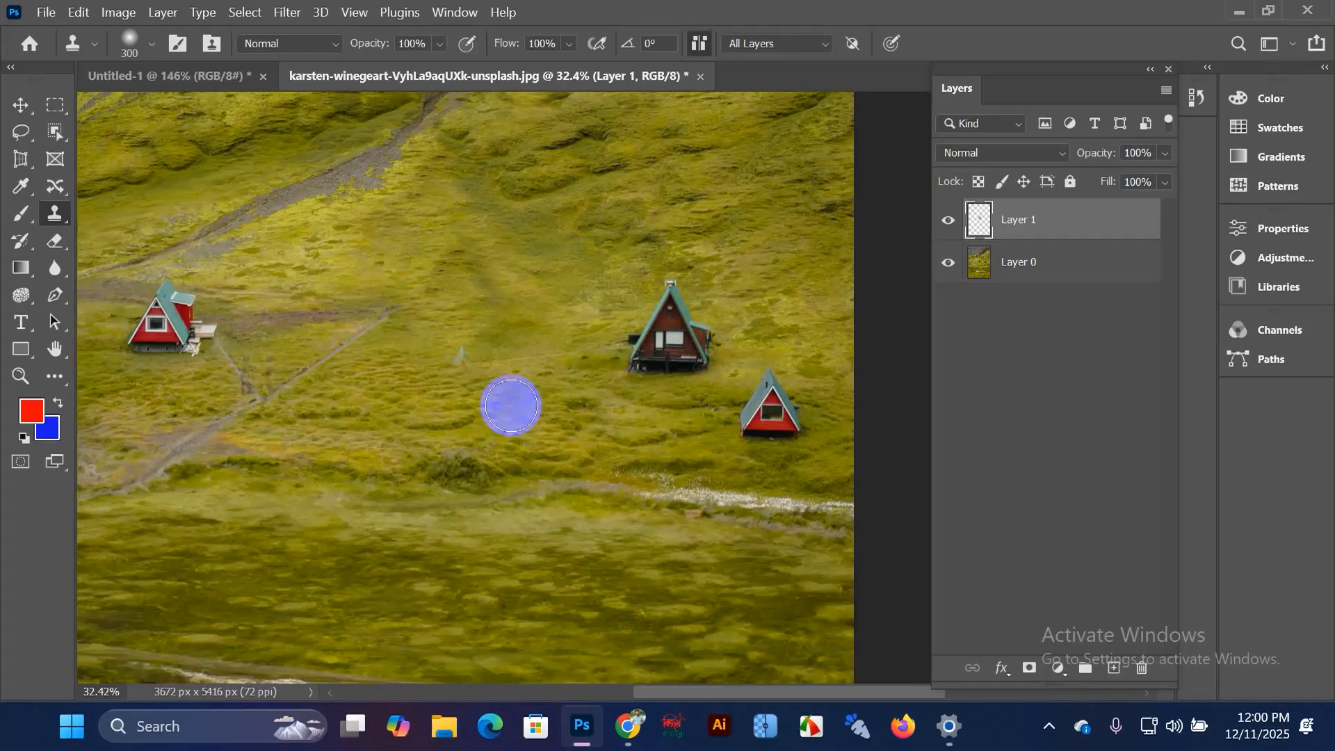
pyautogui.keyDown('alt'); pyautogui.click(512, 314); pyautogui.keyUp('alt')
pyautogui.moveTo(462, 362); pyautogui.dragTo(462, 351)
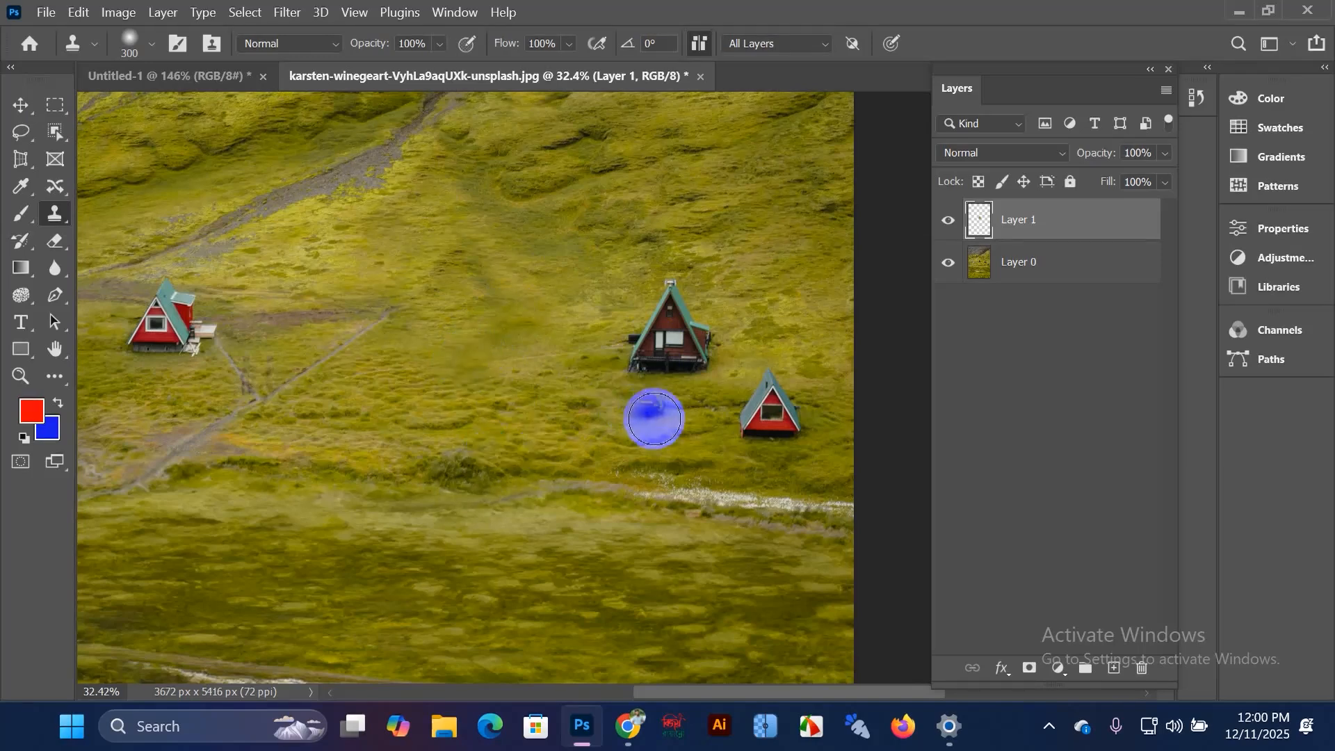
# Step: Hide the photo layer to examine the cloned pixels on the new layer, and show it again
pyautogui.click(948, 266)
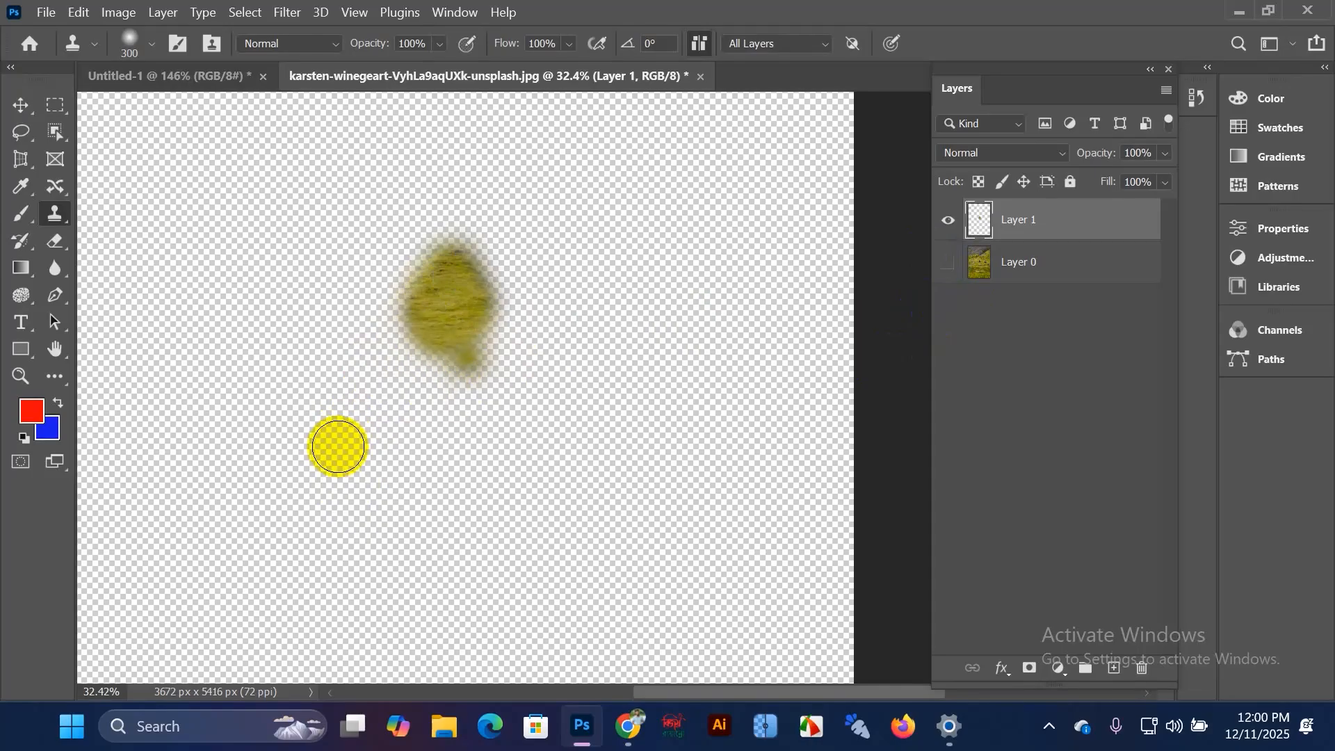
pyautogui.click(948, 270)
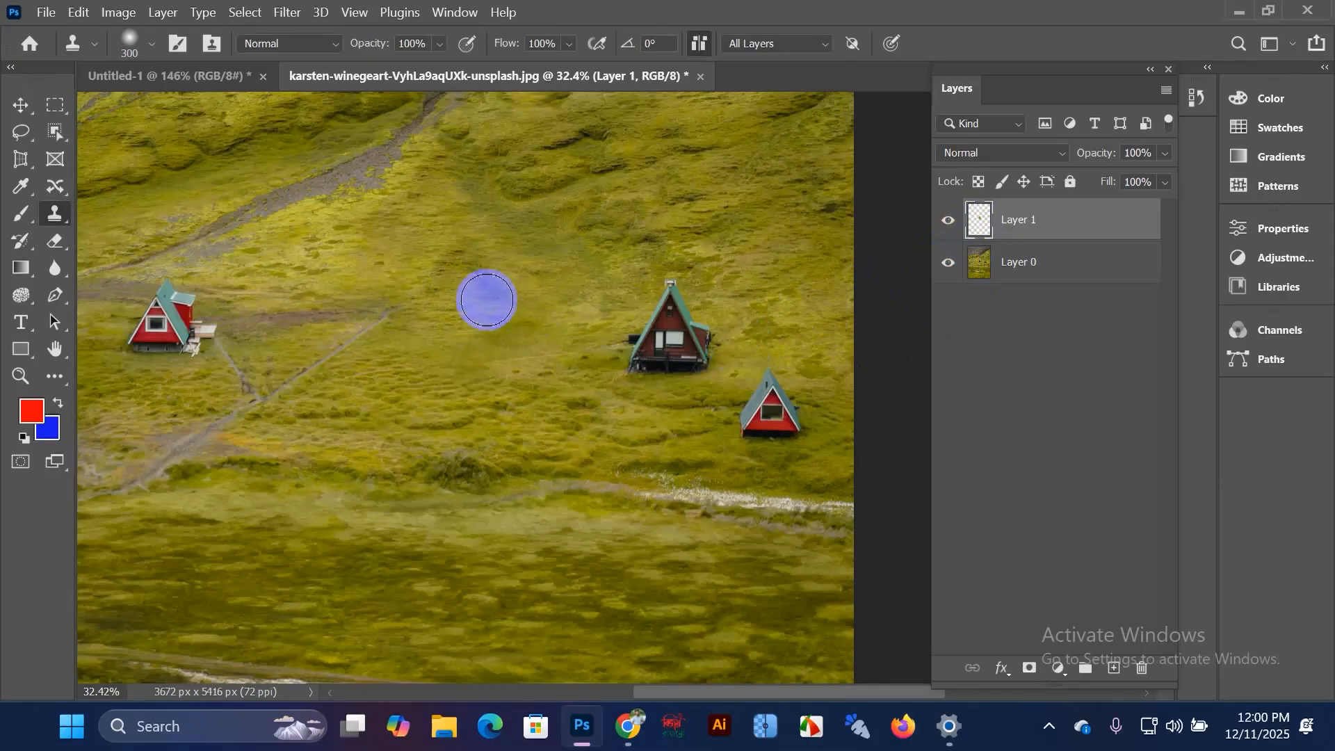
# Step: Clone a full copy of the dark red cabin onto the grass between it and the leftmost cabin
pyautogui.scroll(-1, 480, 299)
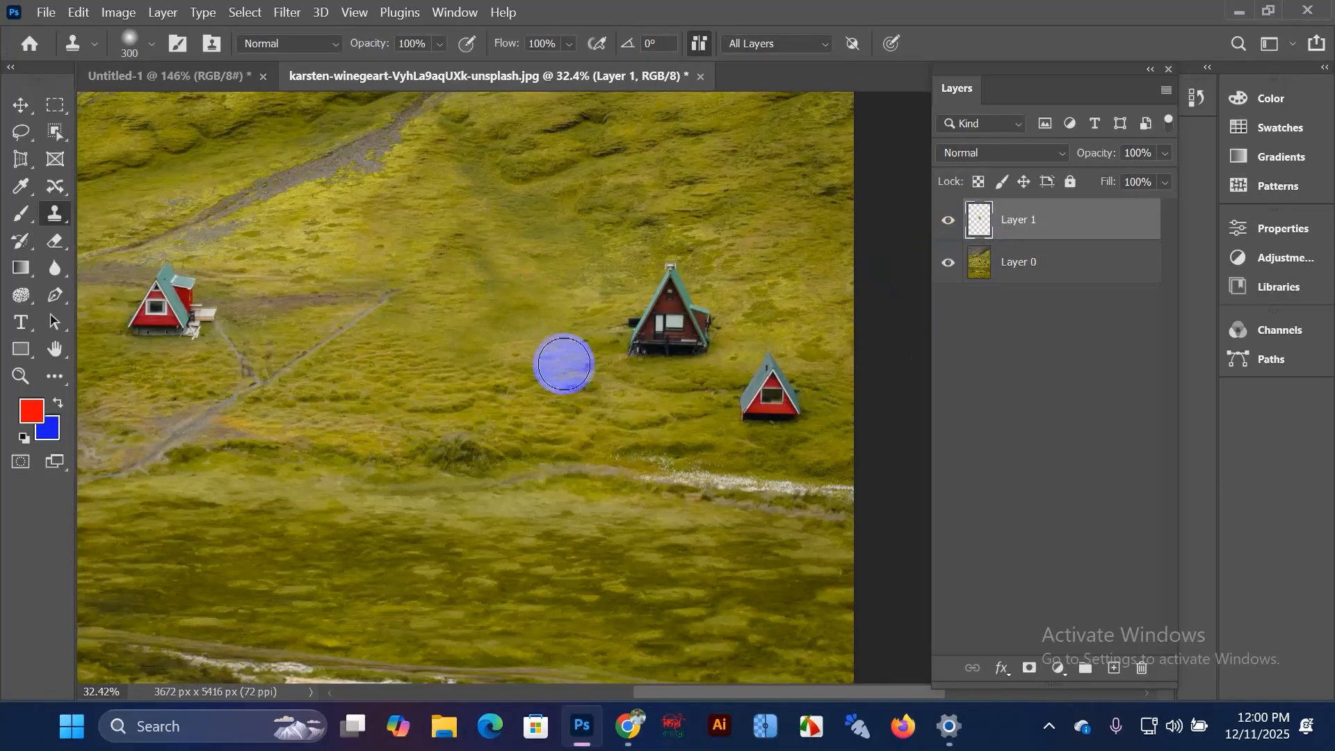
pyautogui.scroll(-2, 564, 364)
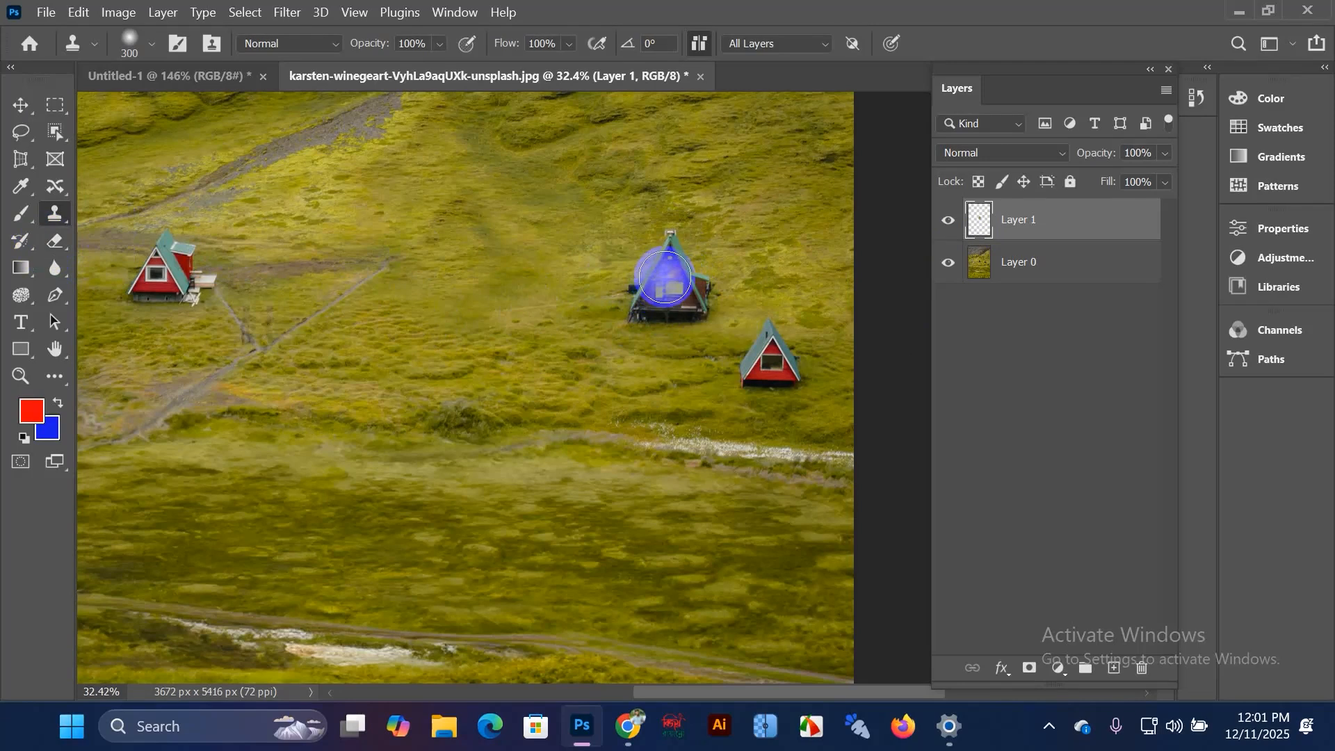
pyautogui.keyDown('alt'); pyautogui.click(666, 278); pyautogui.keyUp('alt')
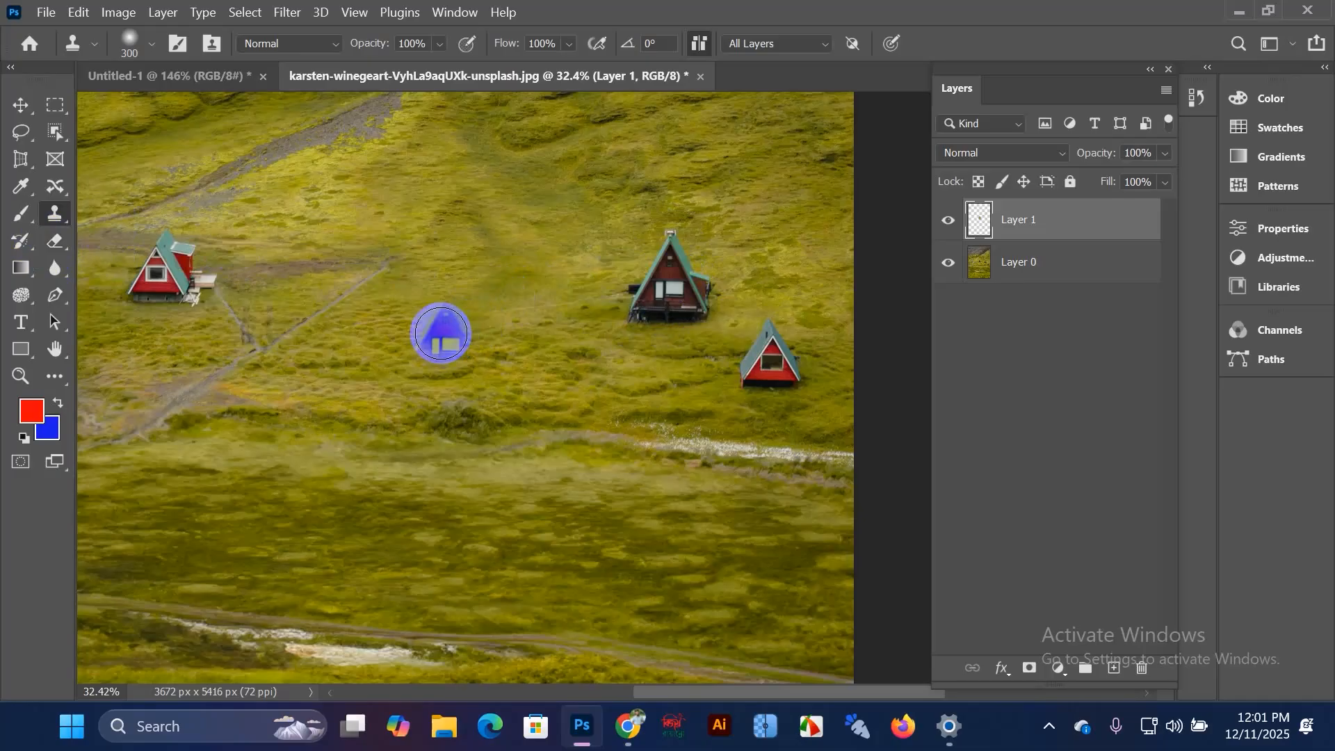
pyautogui.moveTo(441, 332)
pyautogui.mouseDown()
pyautogui.moveTo(455, 300)
pyautogui.moveTo(457, 322)
pyautogui.moveTo(451, 295)
pyautogui.moveTo(468, 343)
pyautogui.moveTo(446, 359)
pyautogui.moveTo(433, 344)
pyautogui.moveTo(453, 335)
pyautogui.moveTo(452, 374)
pyautogui.moveTo(432, 386)
pyautogui.moveTo(419, 372)
pyautogui.moveTo(432, 303)
pyautogui.moveTo(459, 301)
pyautogui.moveTo(469, 368)
pyautogui.moveTo(443, 385)
pyautogui.moveTo(414, 376)
pyautogui.moveTo(440, 308)
pyautogui.moveTo(461, 309)
pyautogui.moveTo(471, 352)
pyautogui.moveTo(434, 369)
pyautogui.moveTo(427, 315)
pyautogui.moveTo(447, 307)
pyautogui.moveTo(467, 355)
pyautogui.moveTo(494, 339)
pyautogui.mouseUp()
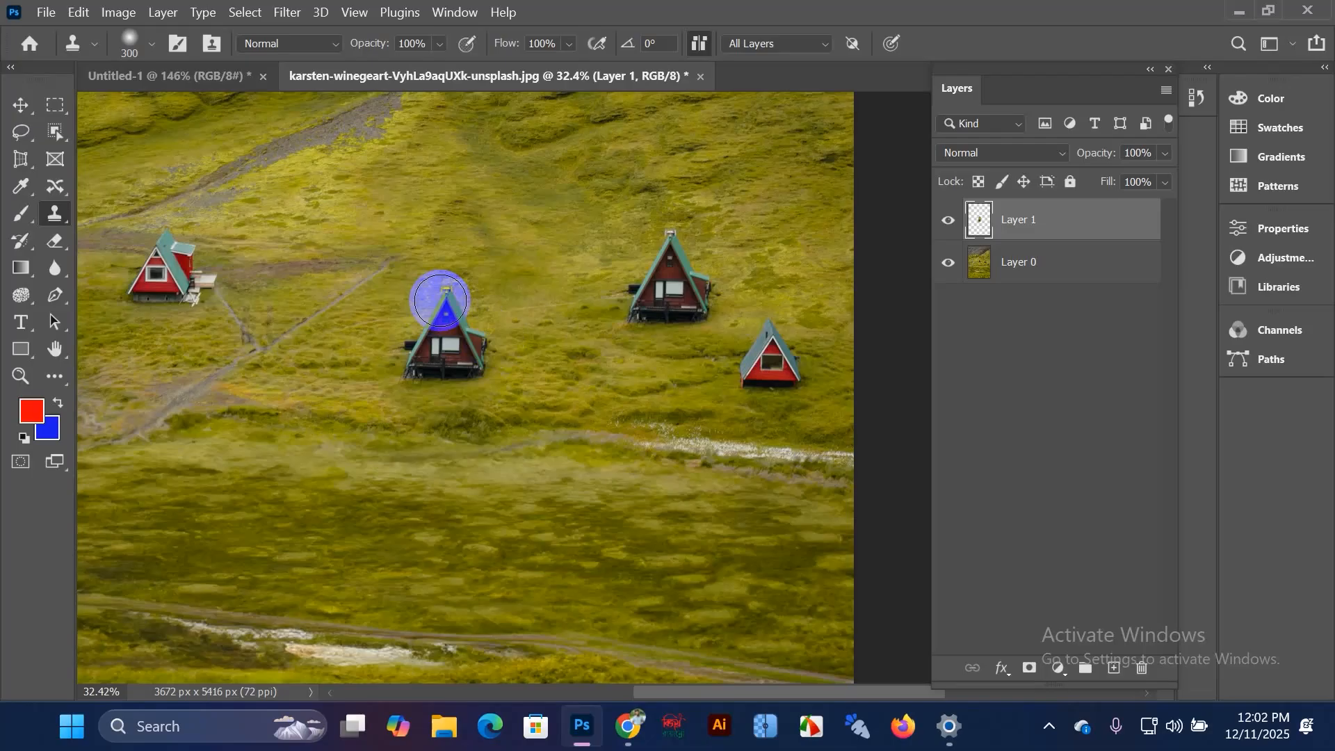
pyautogui.scroll(-2, 441, 300)
pyautogui.scroll(1, 441, 299)
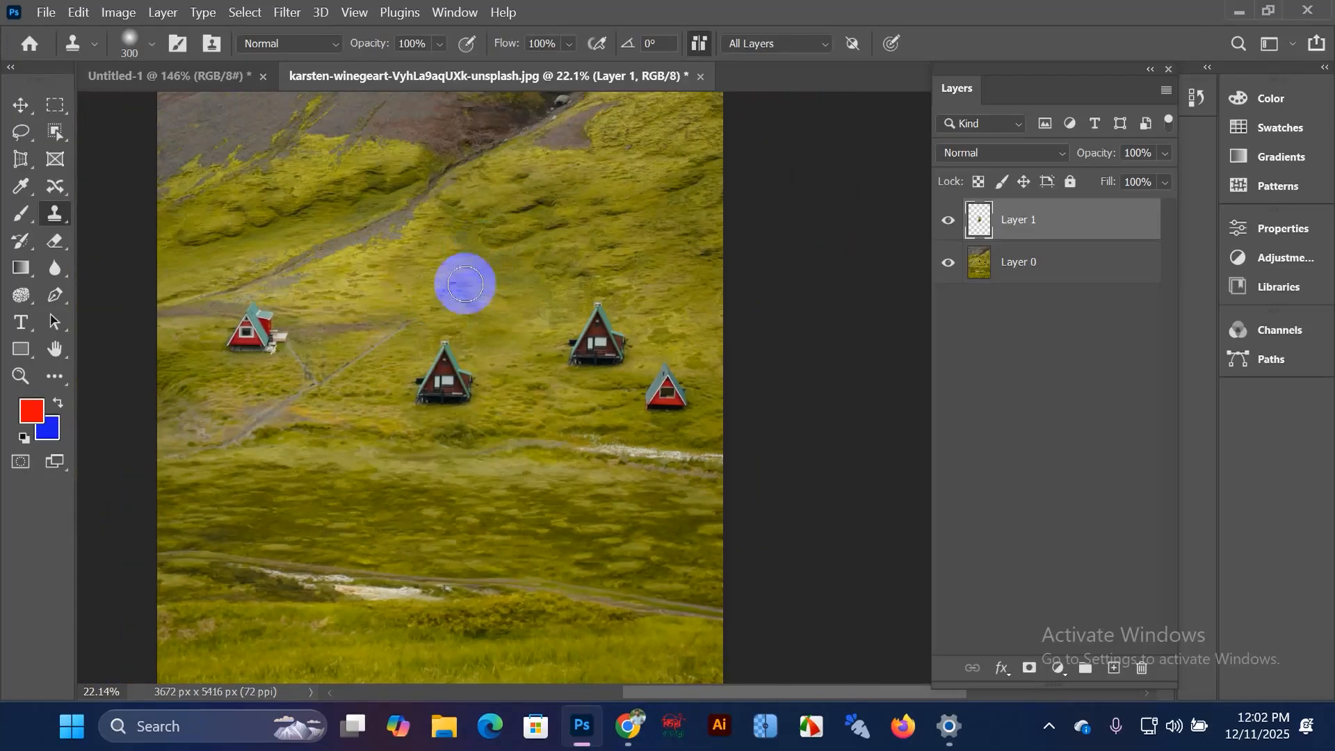
# Step: Open the Dog image as a new document, keeping the Clone Stamp tool active
pyautogui.rightClick(65, 215)
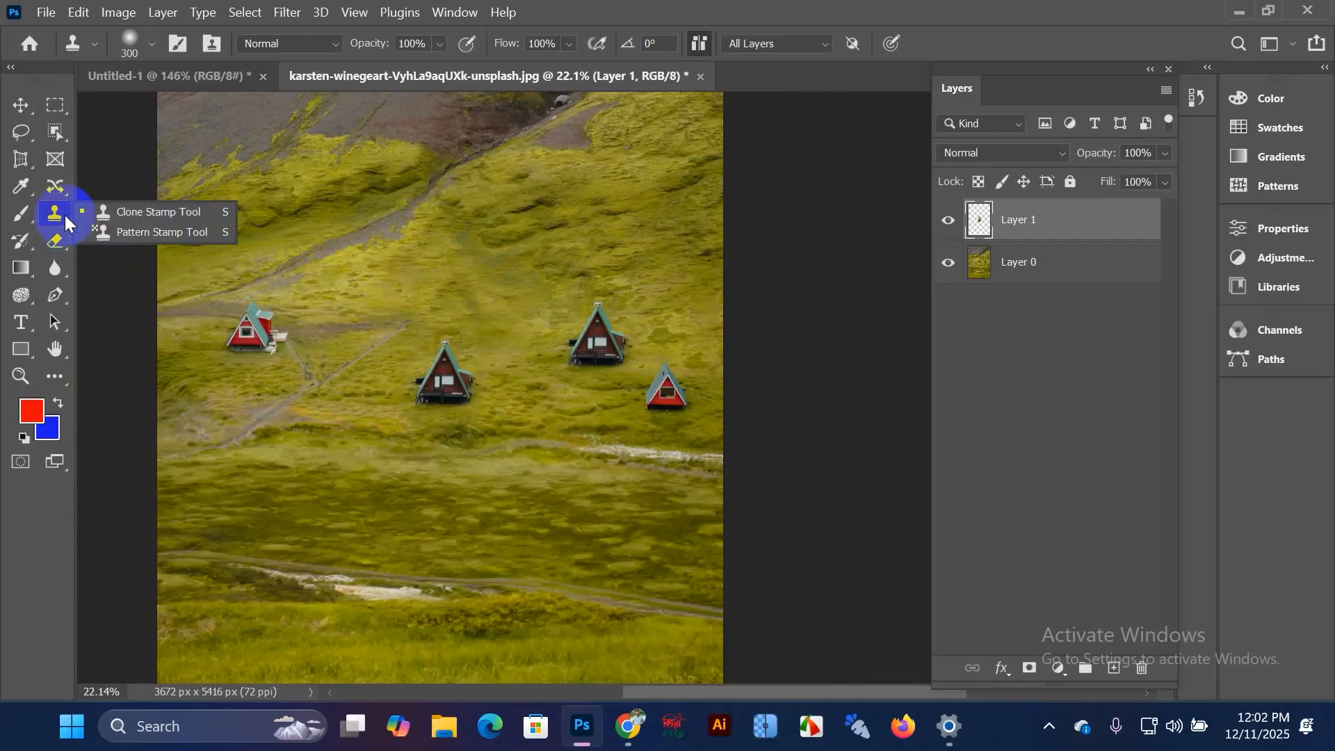
pyautogui.click(135, 211)
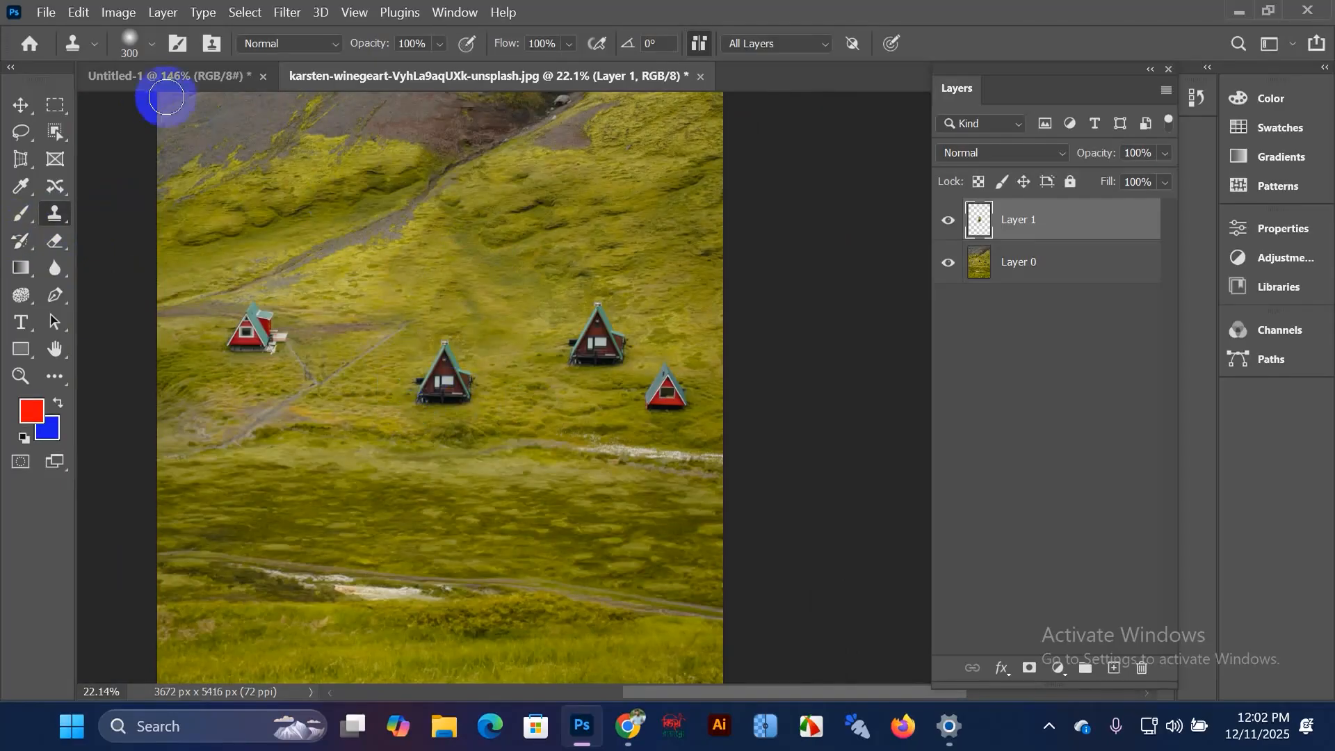
pyautogui.click(46, 14)
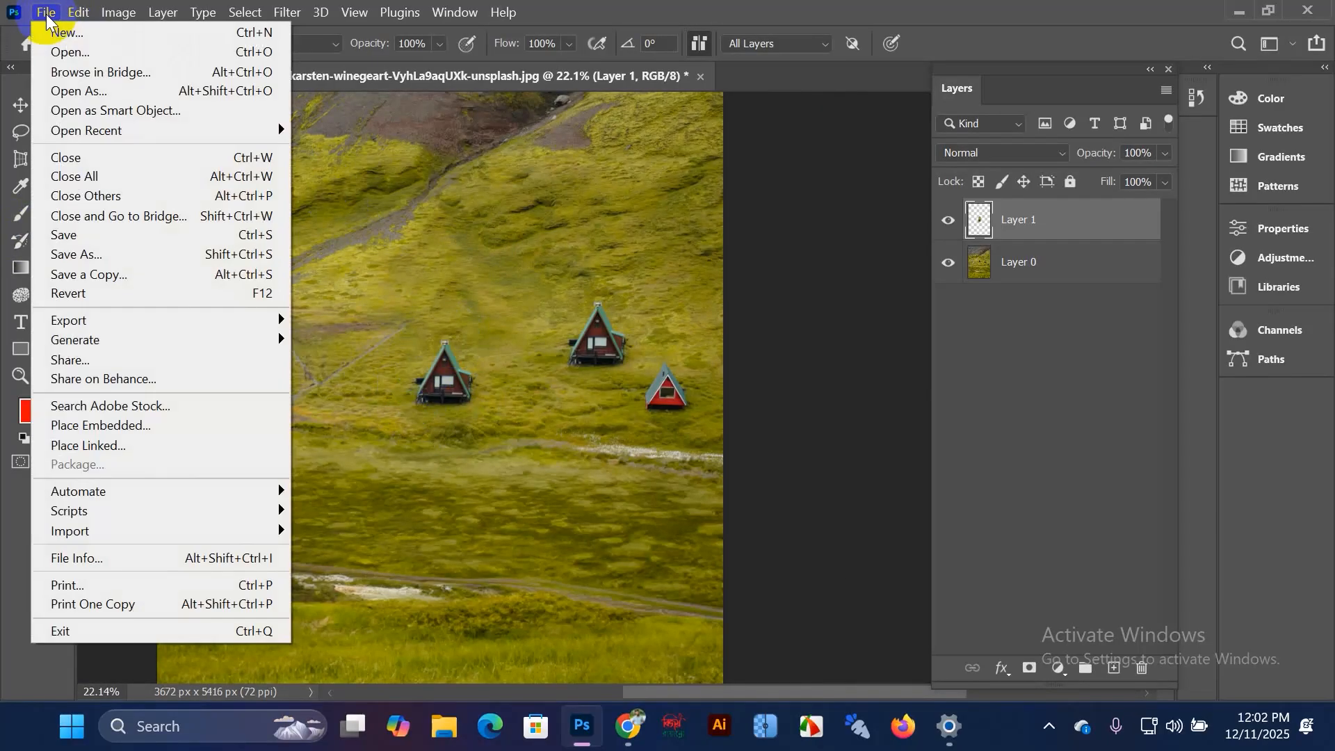
pyautogui.click(73, 52)
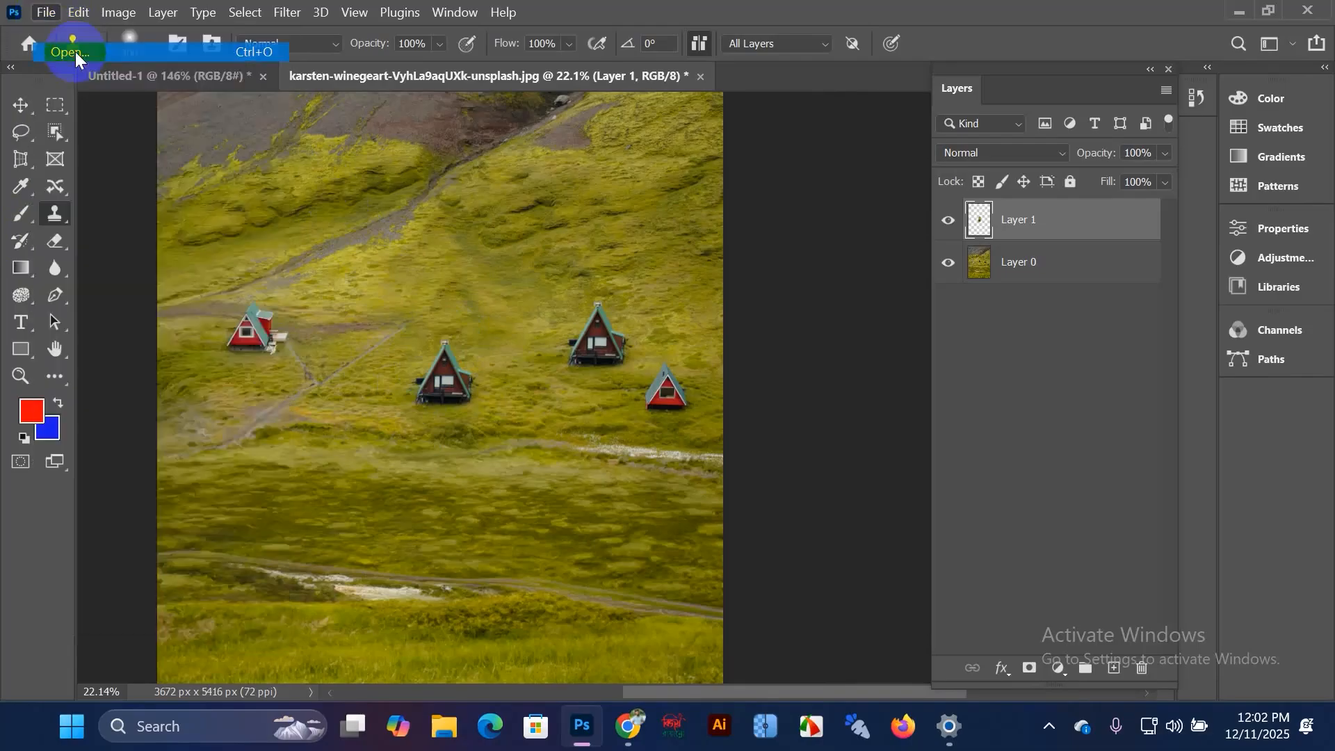
pyautogui.click(260, 323)
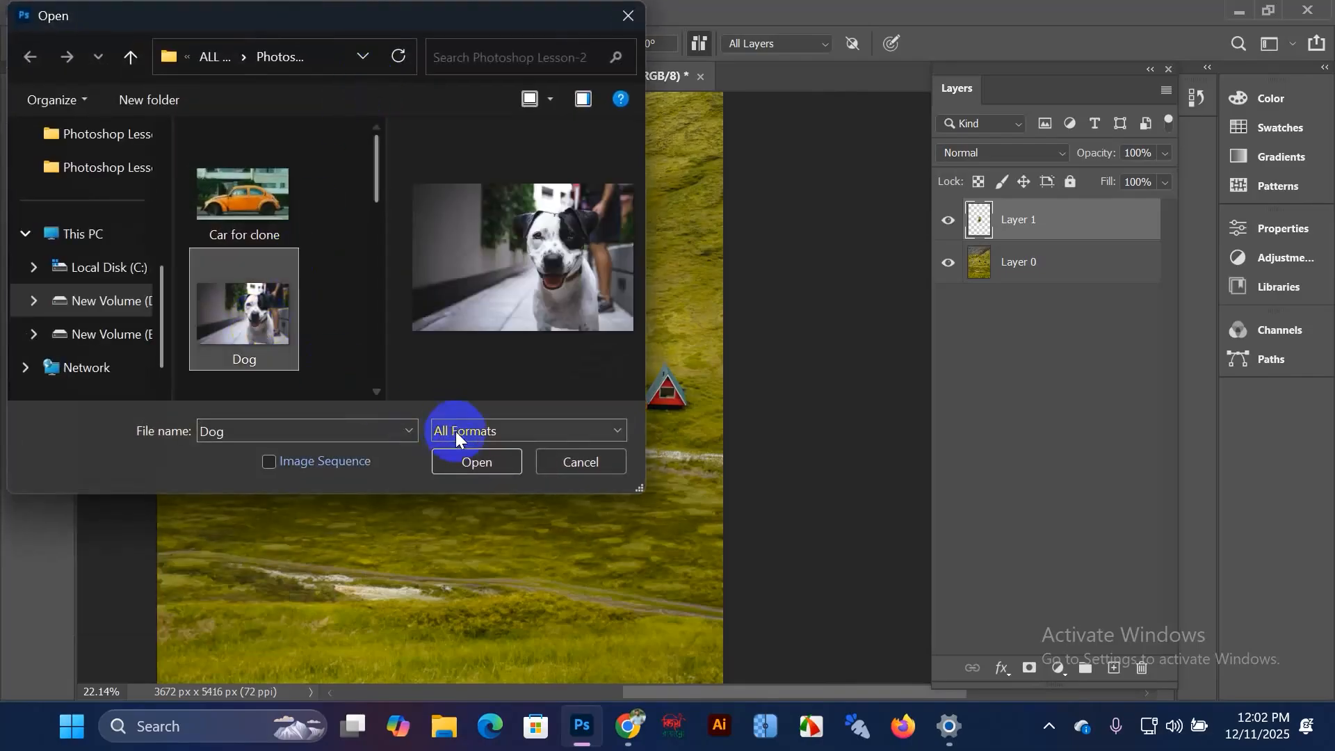
pyautogui.click(478, 465)
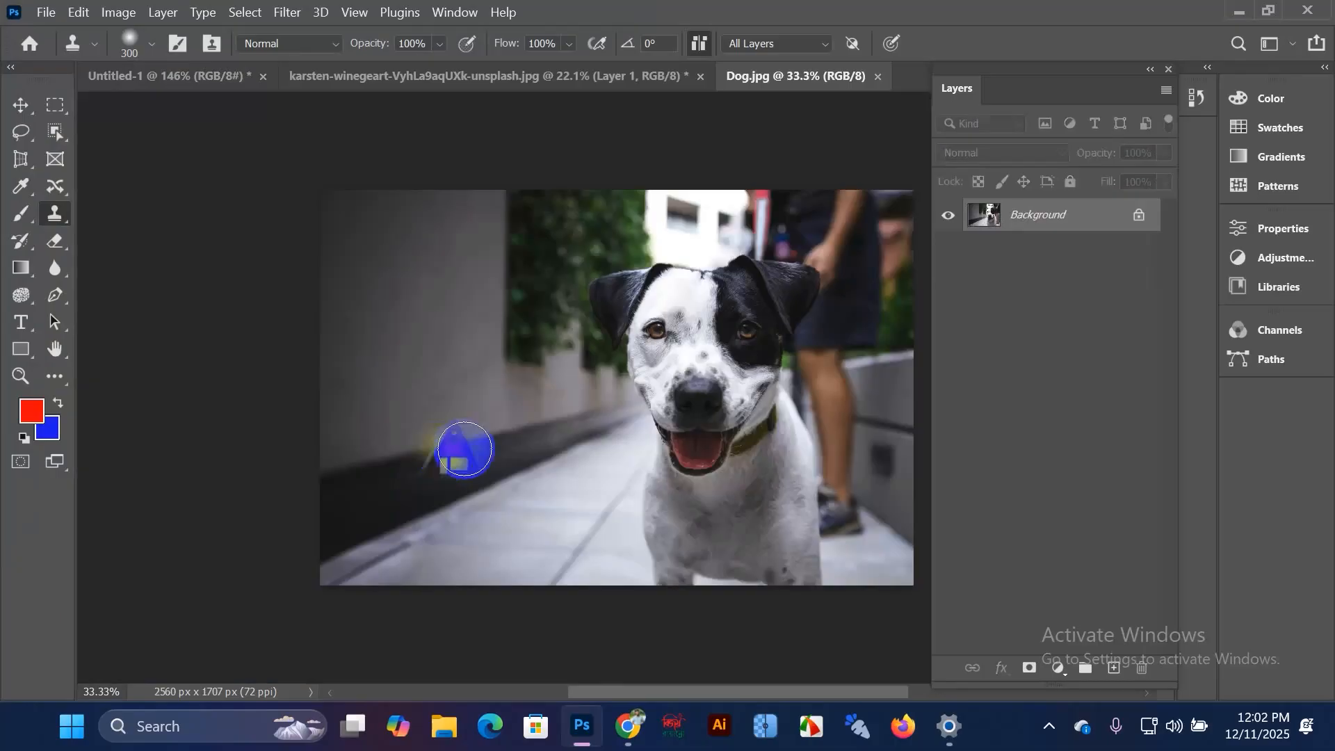
# Step: Compare the dog photo with the cabin photo, and examine the dog's two eyes and black face patch up close
pyautogui.moveTo(739, 425); pyautogui.dragTo(541, 421)
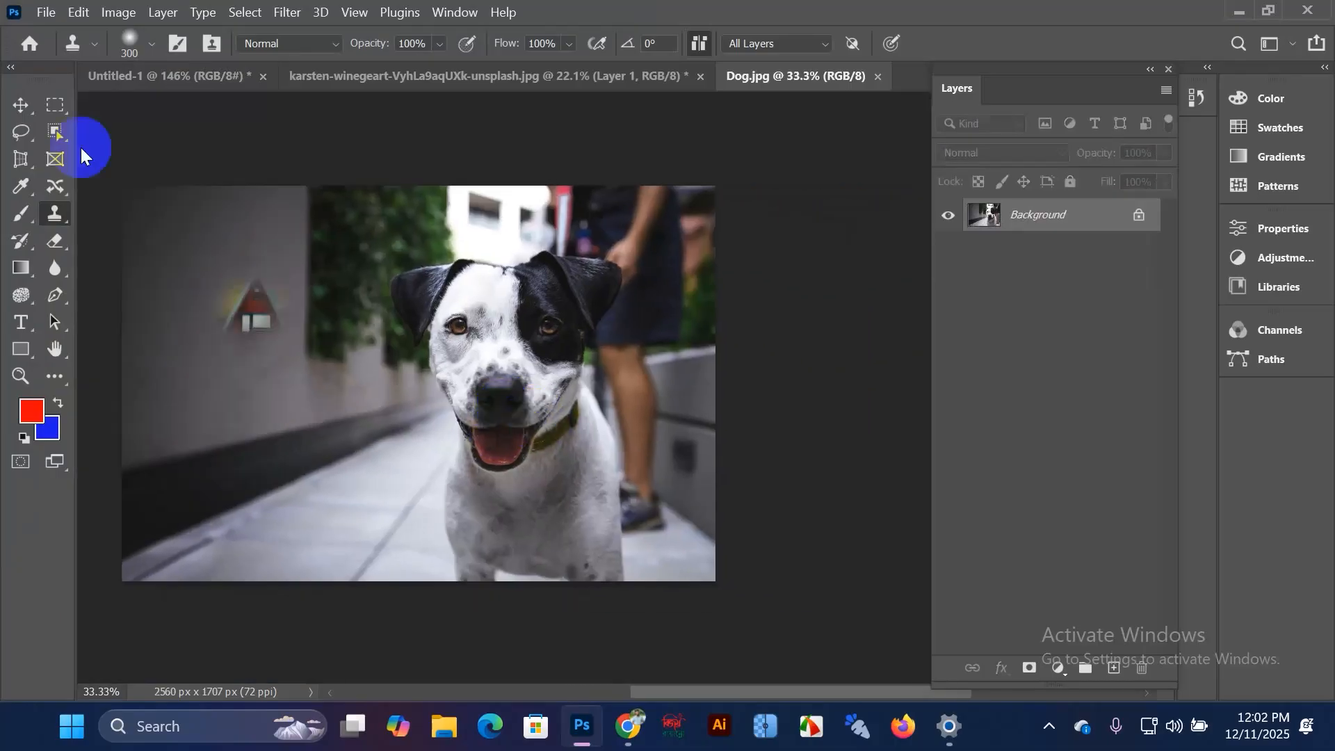
pyautogui.click(21, 104)
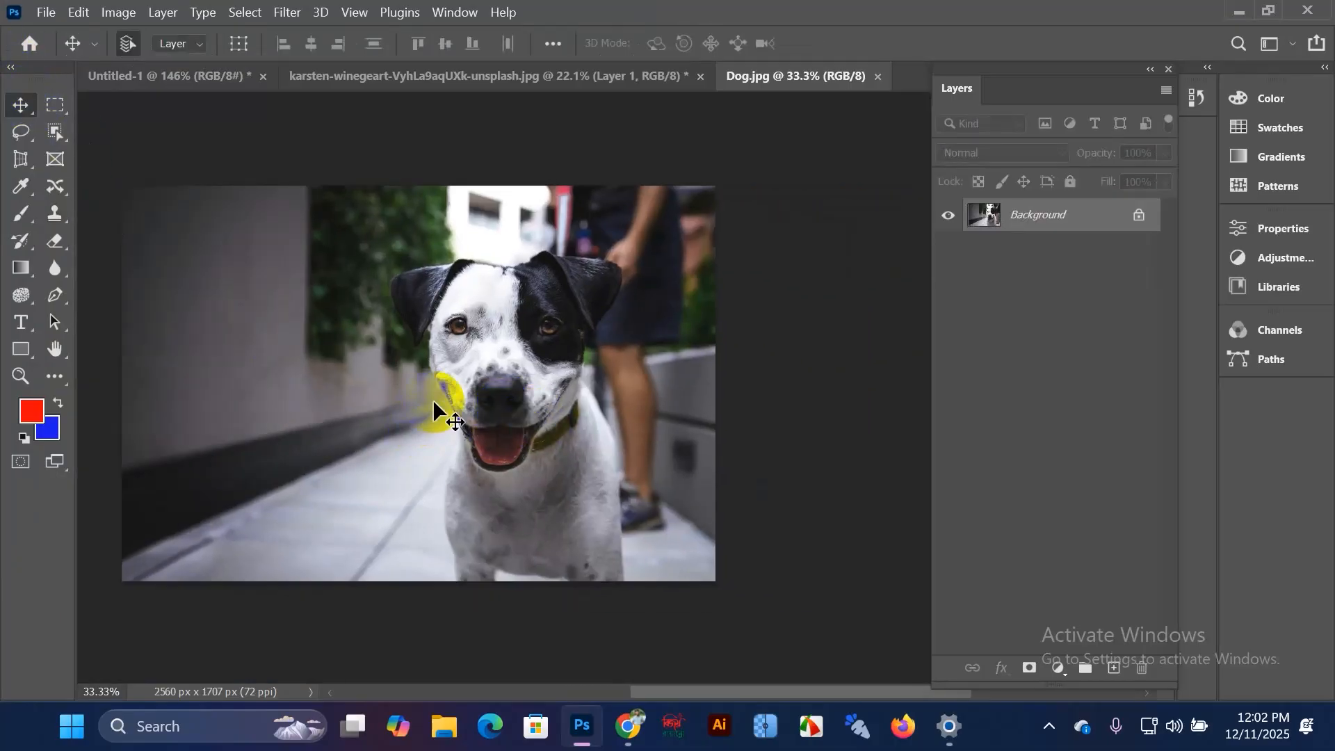
pyautogui.scroll(2, 432, 401)
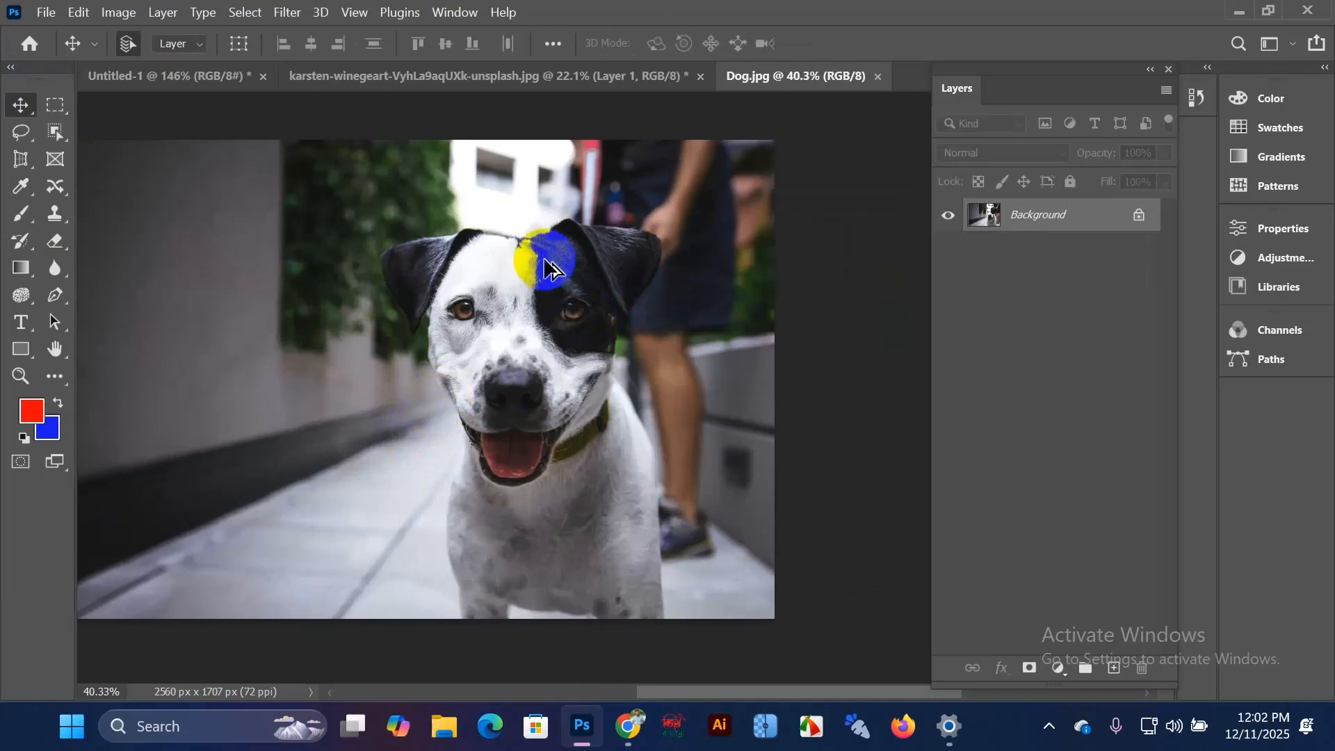
pyautogui.scroll(3, 546, 261)
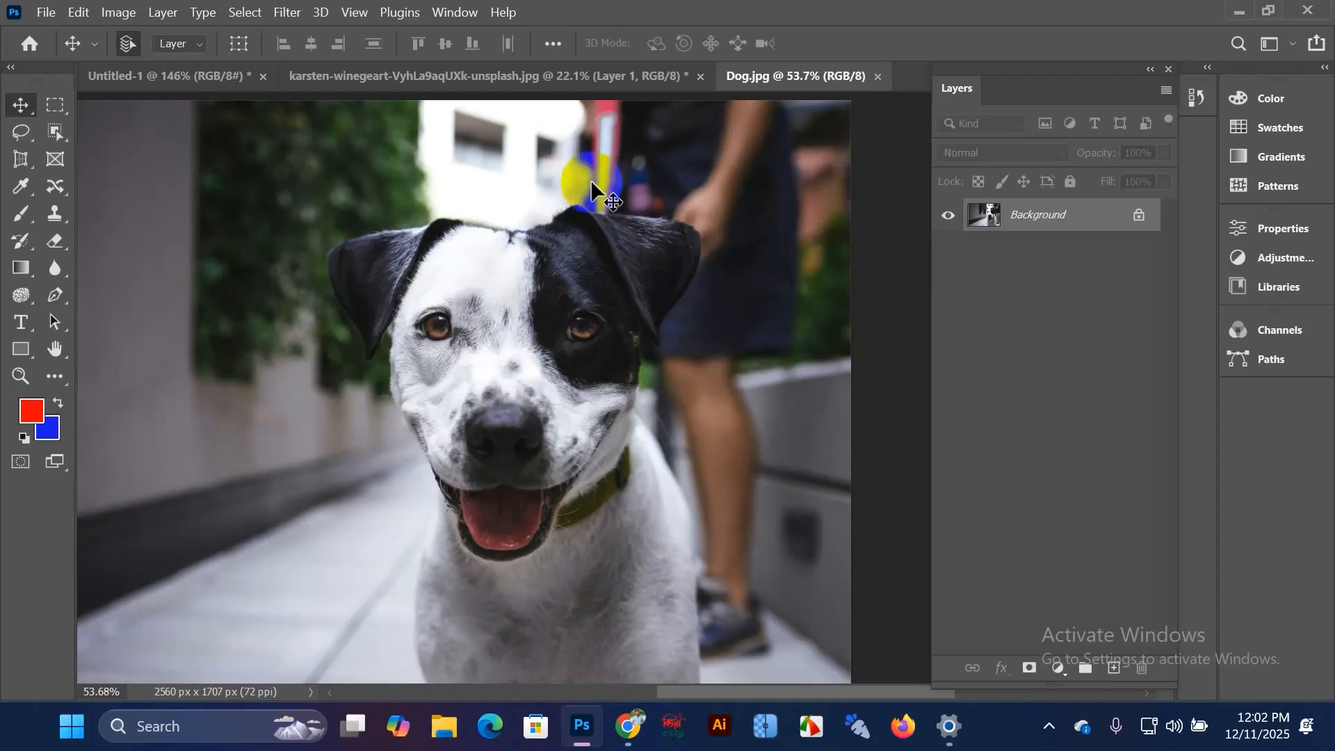
pyautogui.click(607, 82)
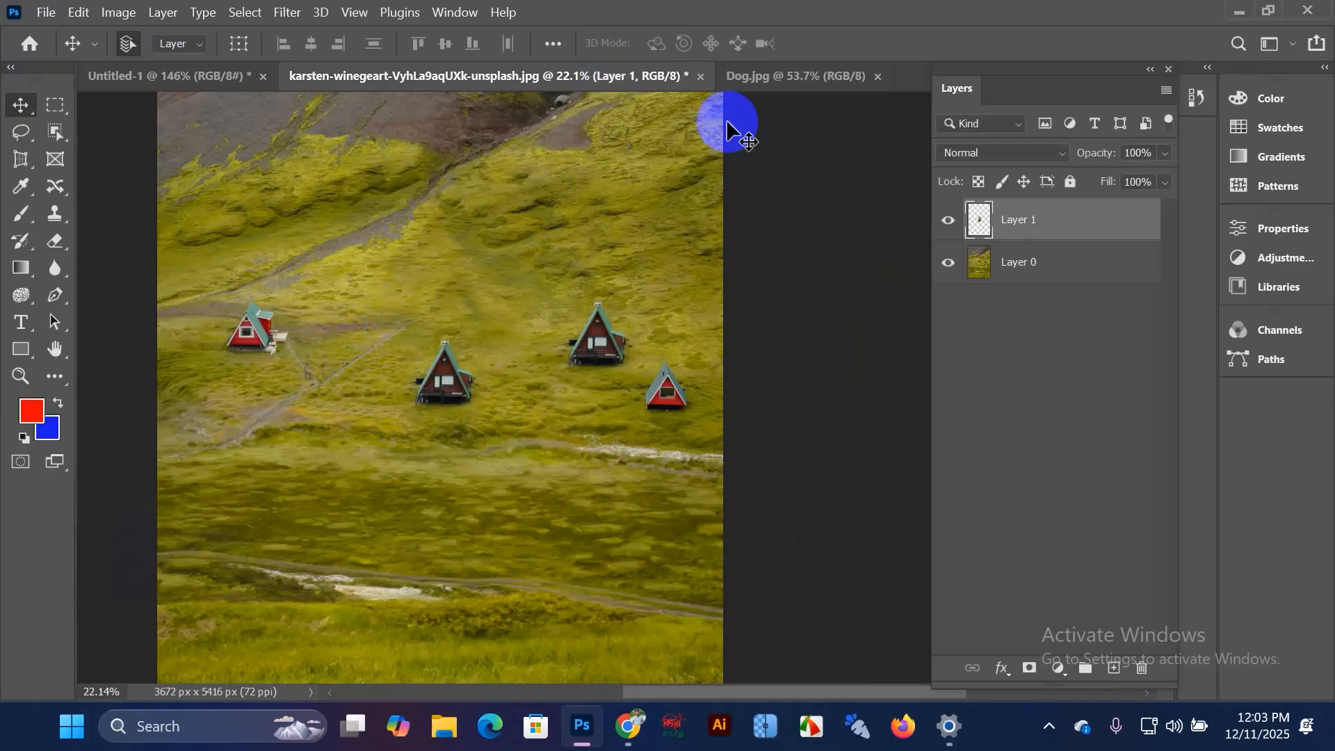
pyautogui.click(765, 84)
pyautogui.click(632, 358)
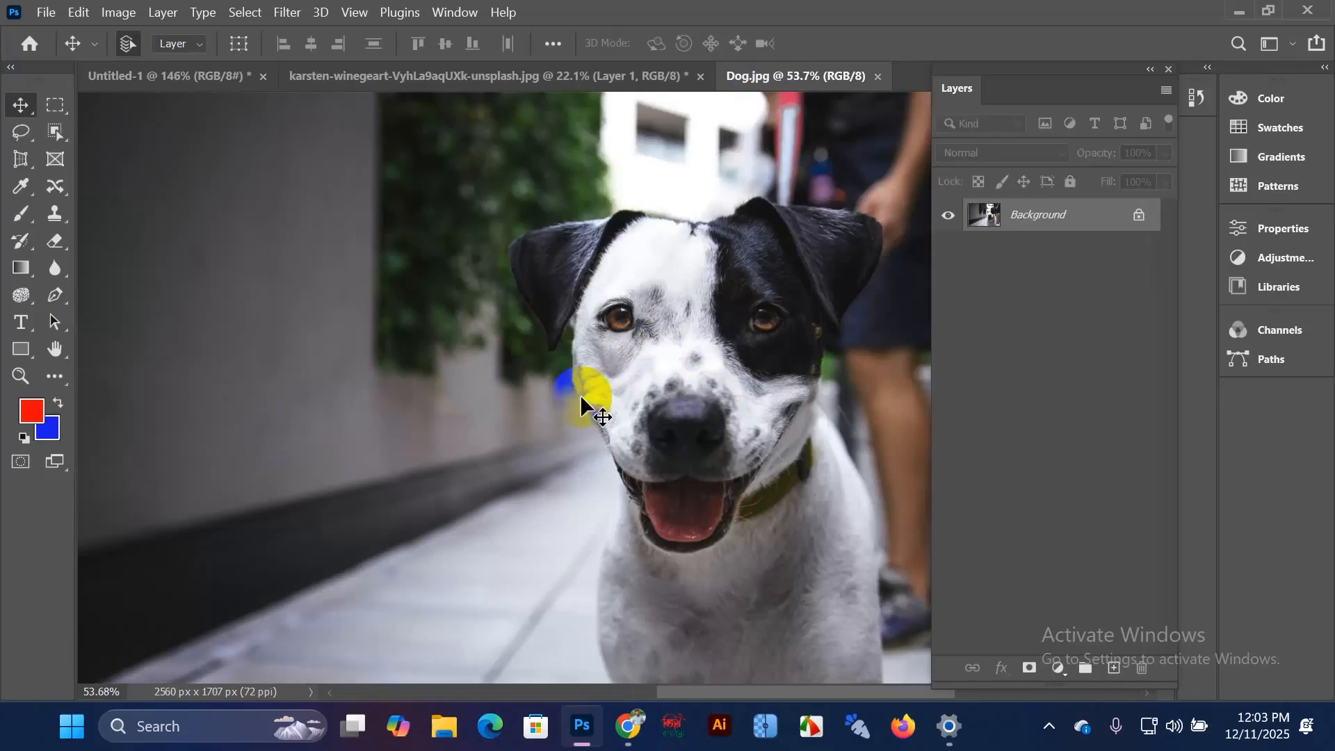
pyautogui.scroll(-1, 580, 394)
pyautogui.moveTo(584, 407); pyautogui.dragTo(615, 435)
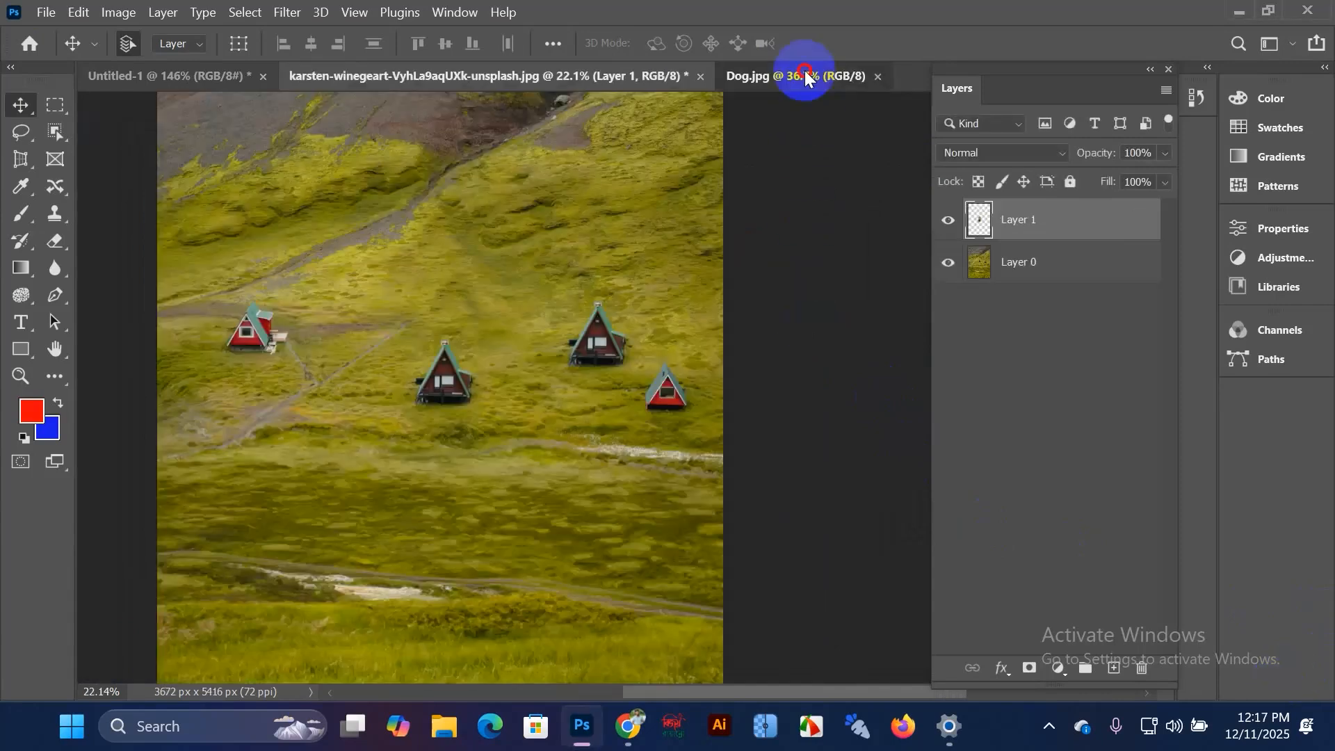
pyautogui.click(803, 73)
pyautogui.click(592, 371)
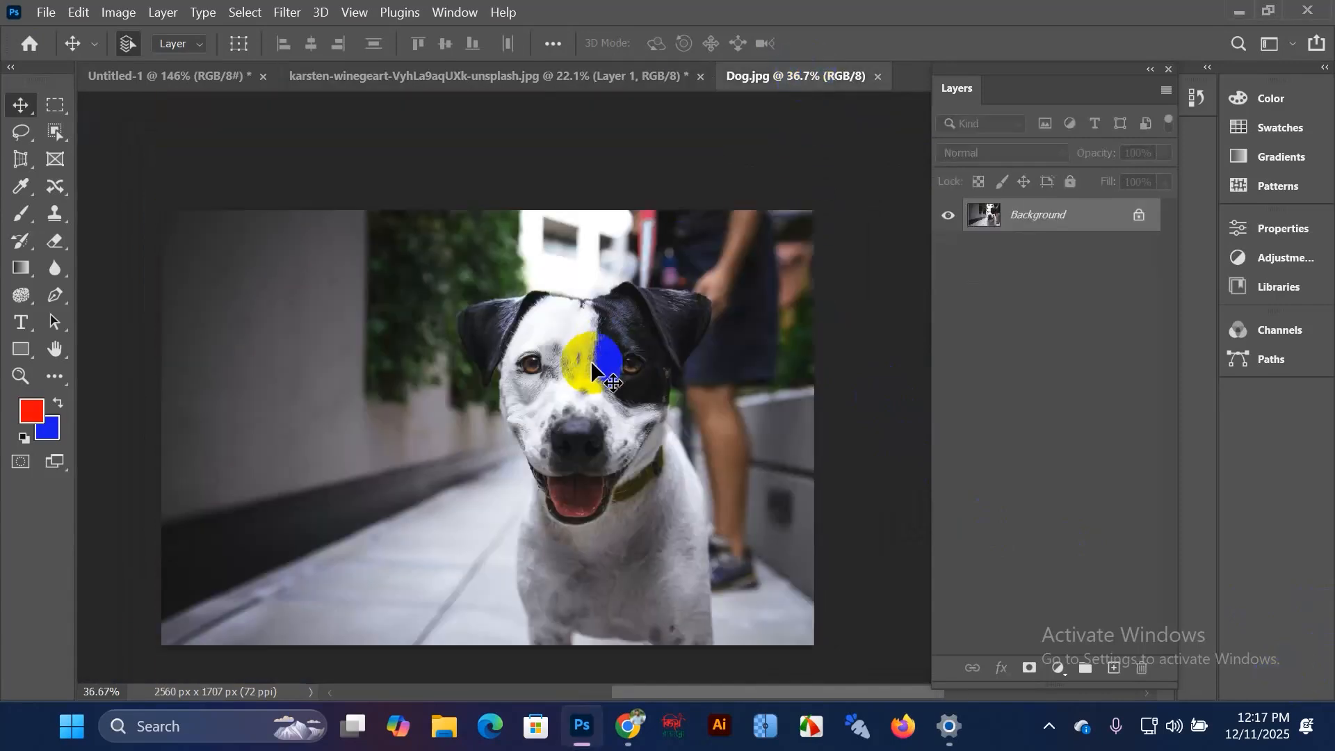
pyautogui.scroll(-1, 589, 362)
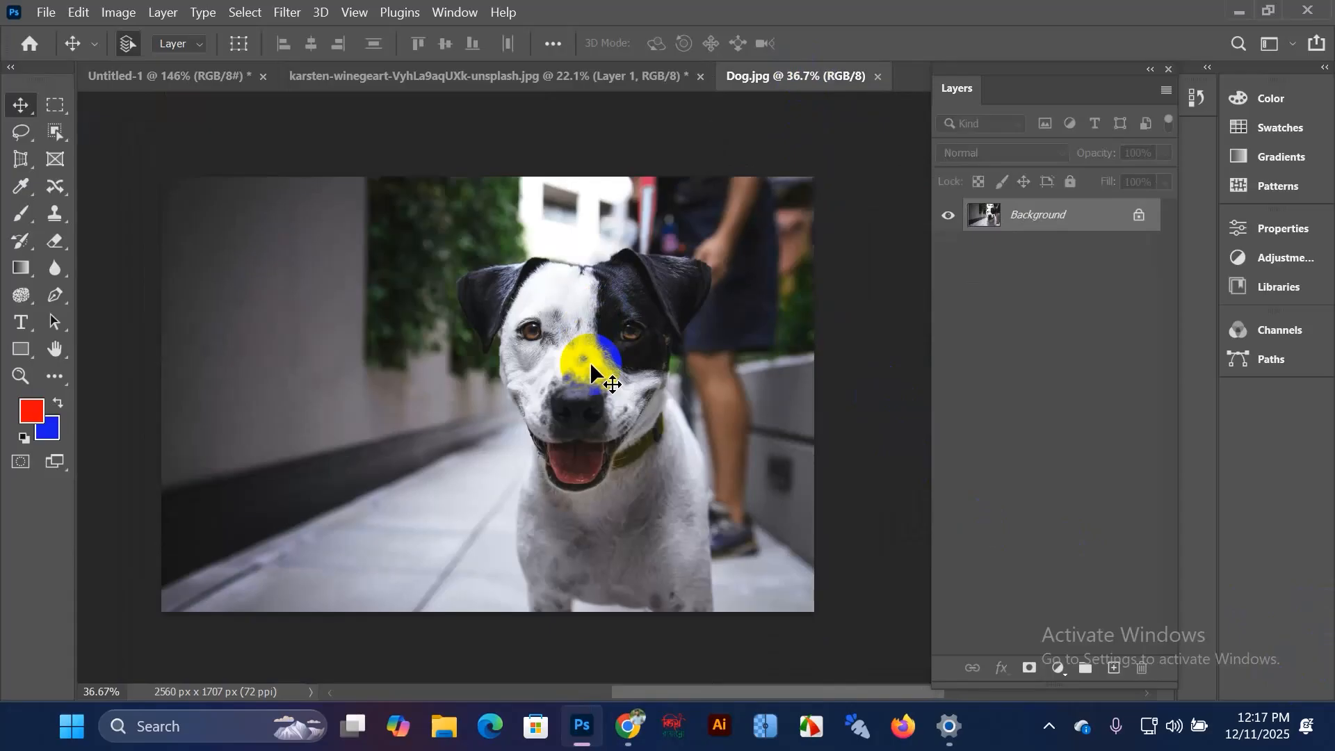
pyautogui.scroll(5, 595, 348)
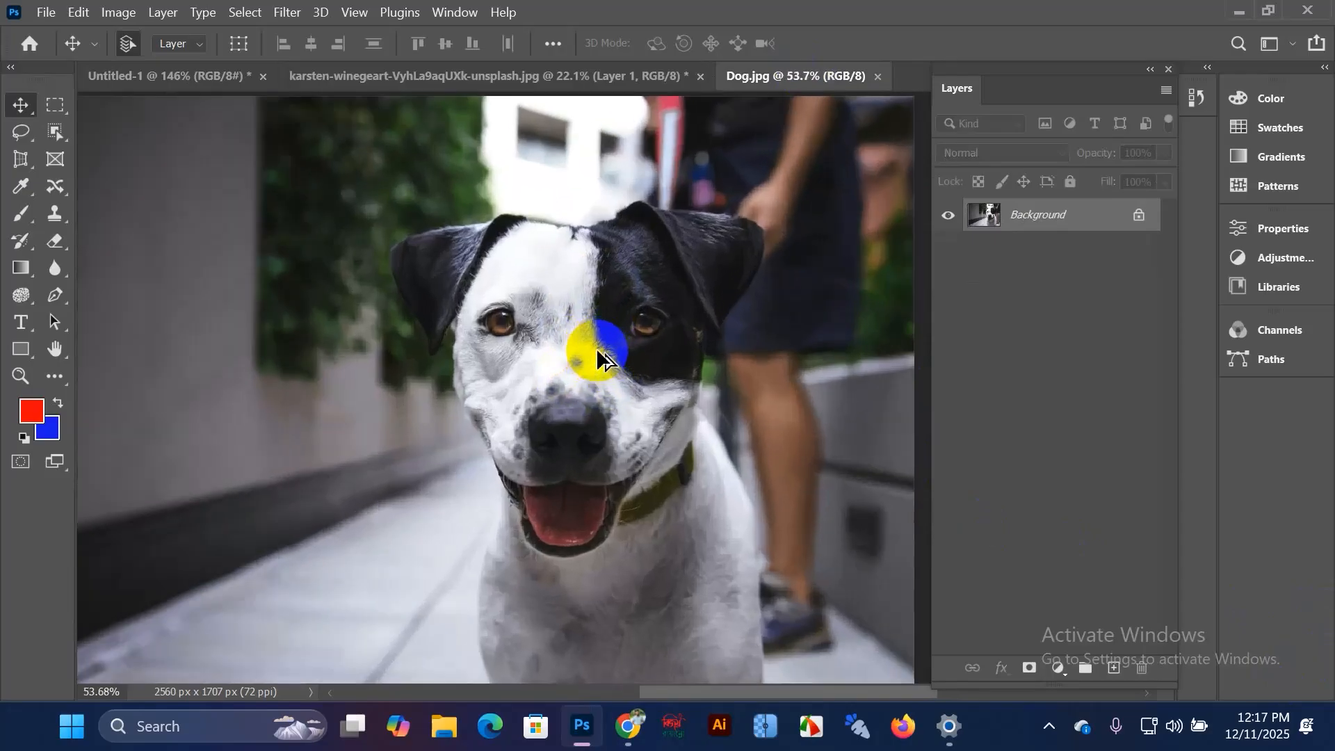
pyautogui.scroll(1, 598, 359)
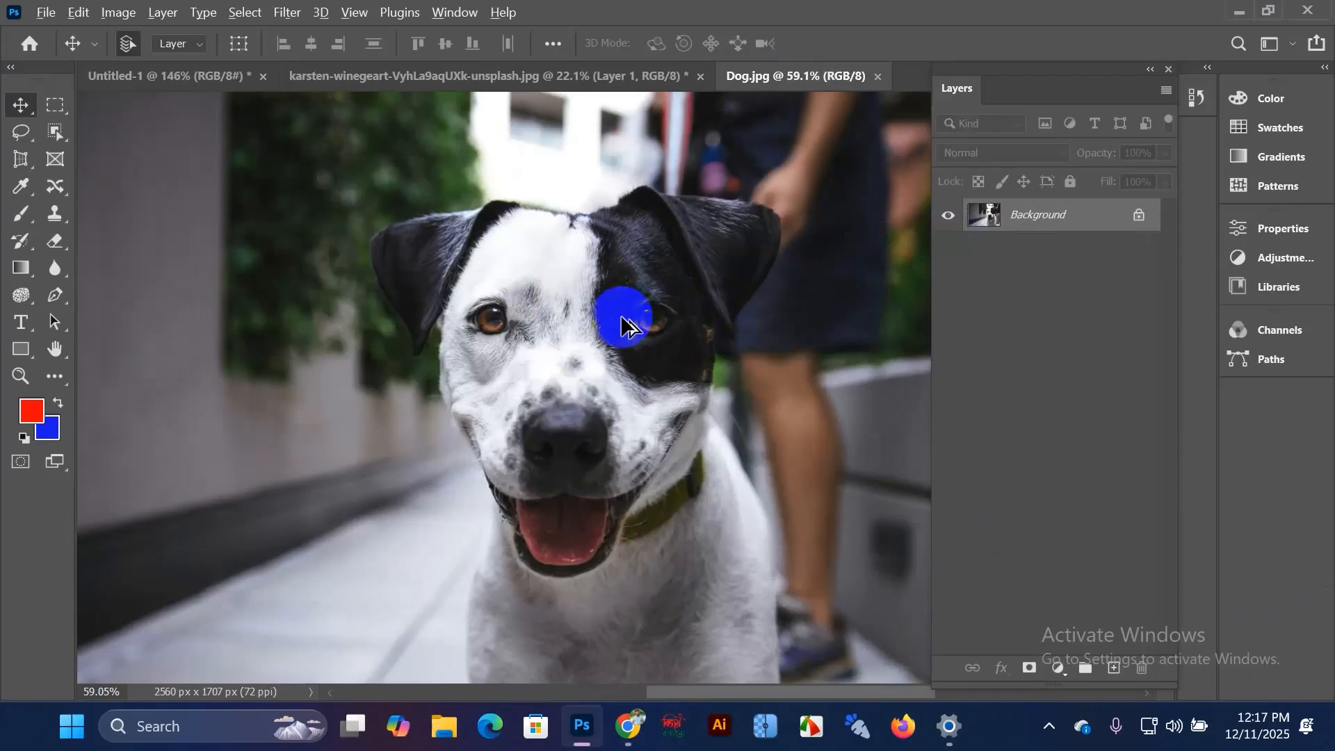
pyautogui.scroll(1, 626, 306)
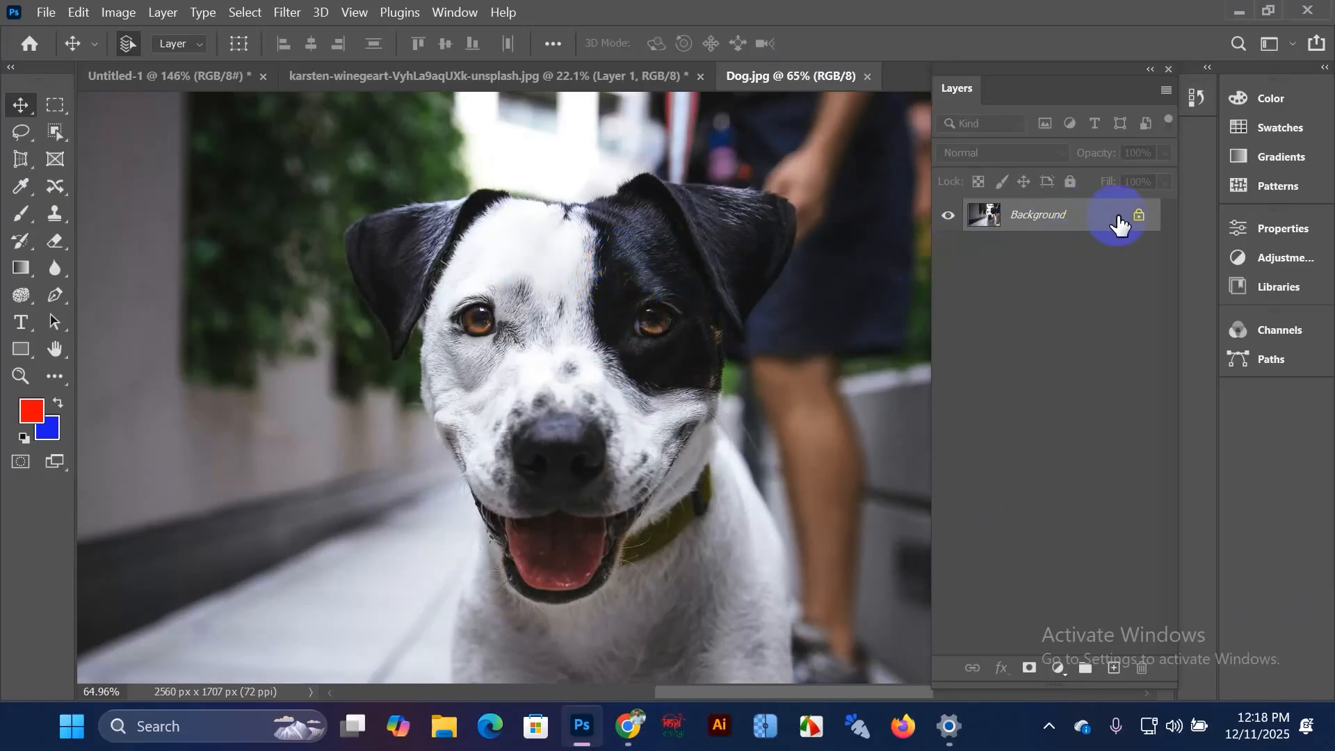
# Step: Unlock the dog photo's Background layer and activate the Clone Stamp tool
pyautogui.click(1137, 215)
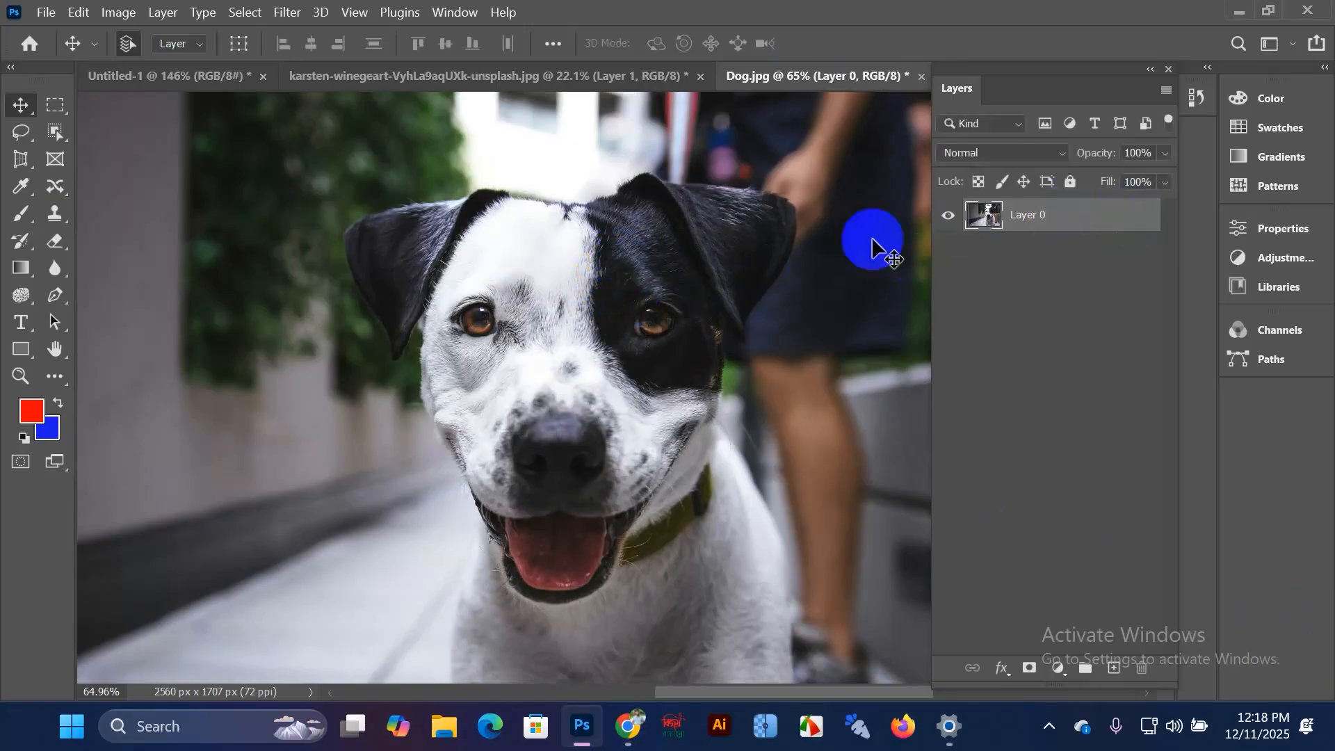
pyautogui.click(45, 187)
pyautogui.click(55, 213)
pyautogui.click(152, 219)
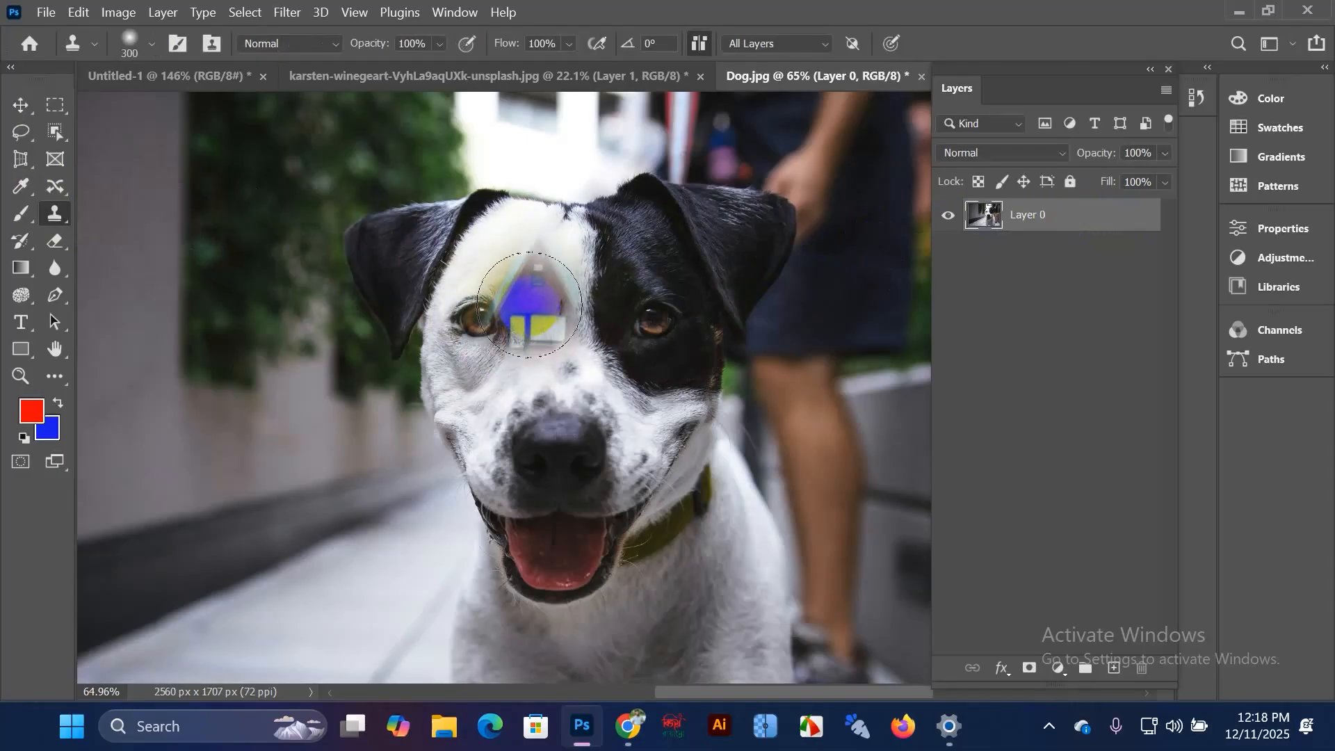
# Step: Try painting the cabin sampled from the other photo over the dog's face, and undo the stroke
pyautogui.moveTo(531, 304)
pyautogui.mouseDown()
pyautogui.moveTo(576, 458)
pyautogui.moveTo(559, 372)
pyautogui.moveTo(524, 381)
pyautogui.moveTo(588, 343)
pyautogui.moveTo(574, 284)
pyautogui.moveTo(560, 288)
pyautogui.moveTo(617, 311)
pyautogui.mouseUp()
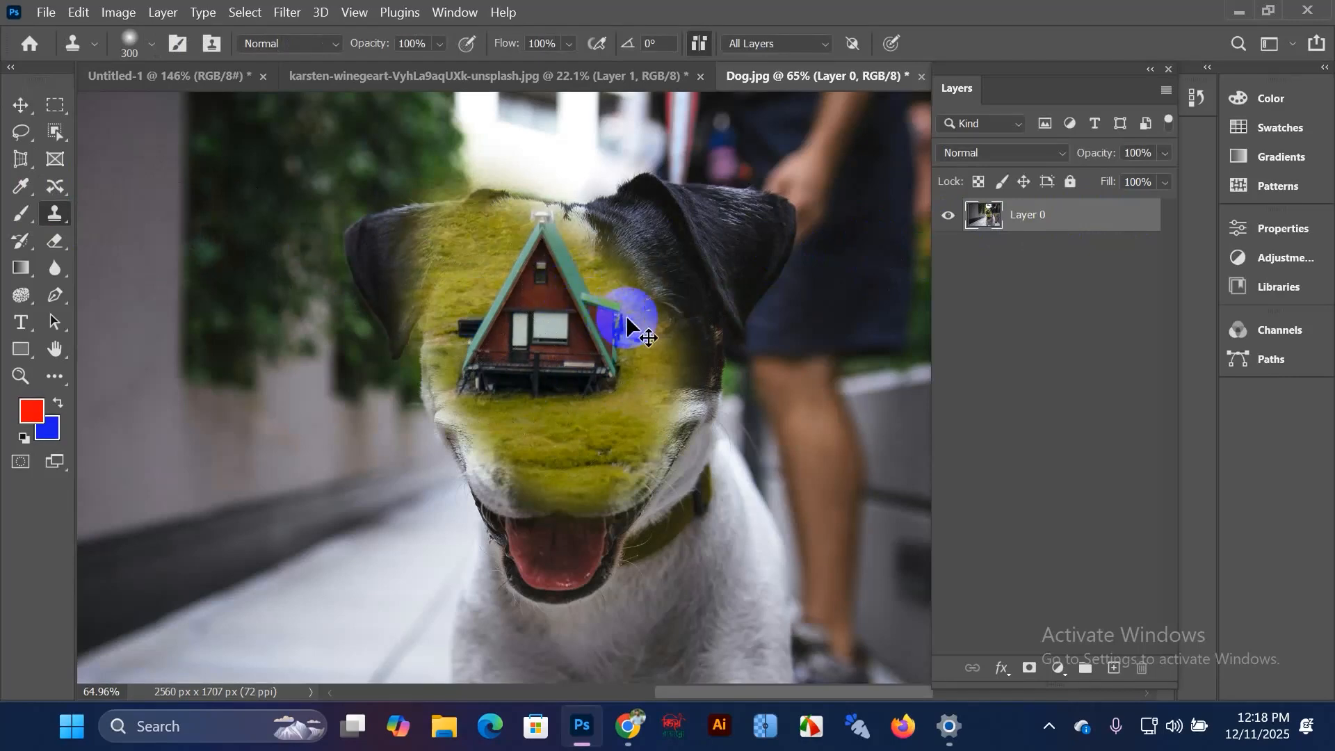
pyautogui.hotkey('ctrl', 'z')
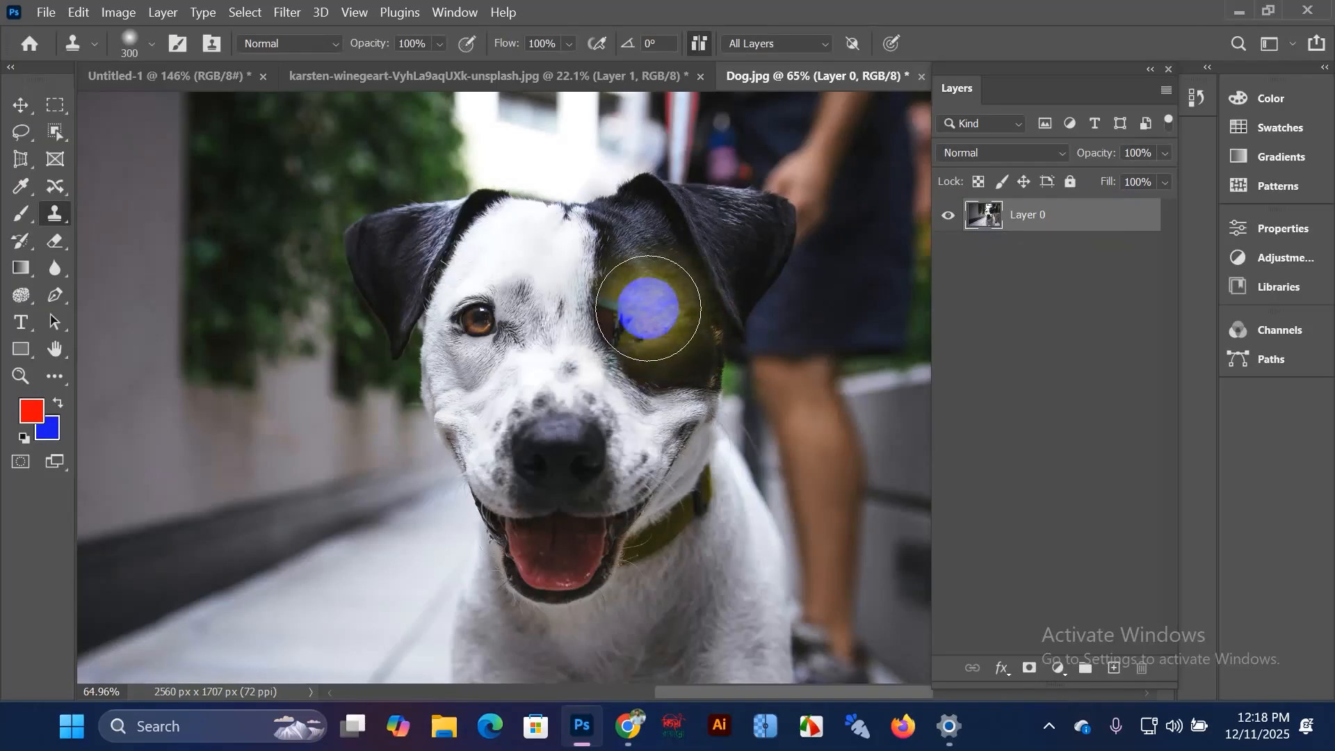
# Step: Set the Clone Stamp brush size to 150 and sample the dog's eye inside the black face patch
pyautogui.press('[')
pyautogui.press('[')
pyautogui.press('[')
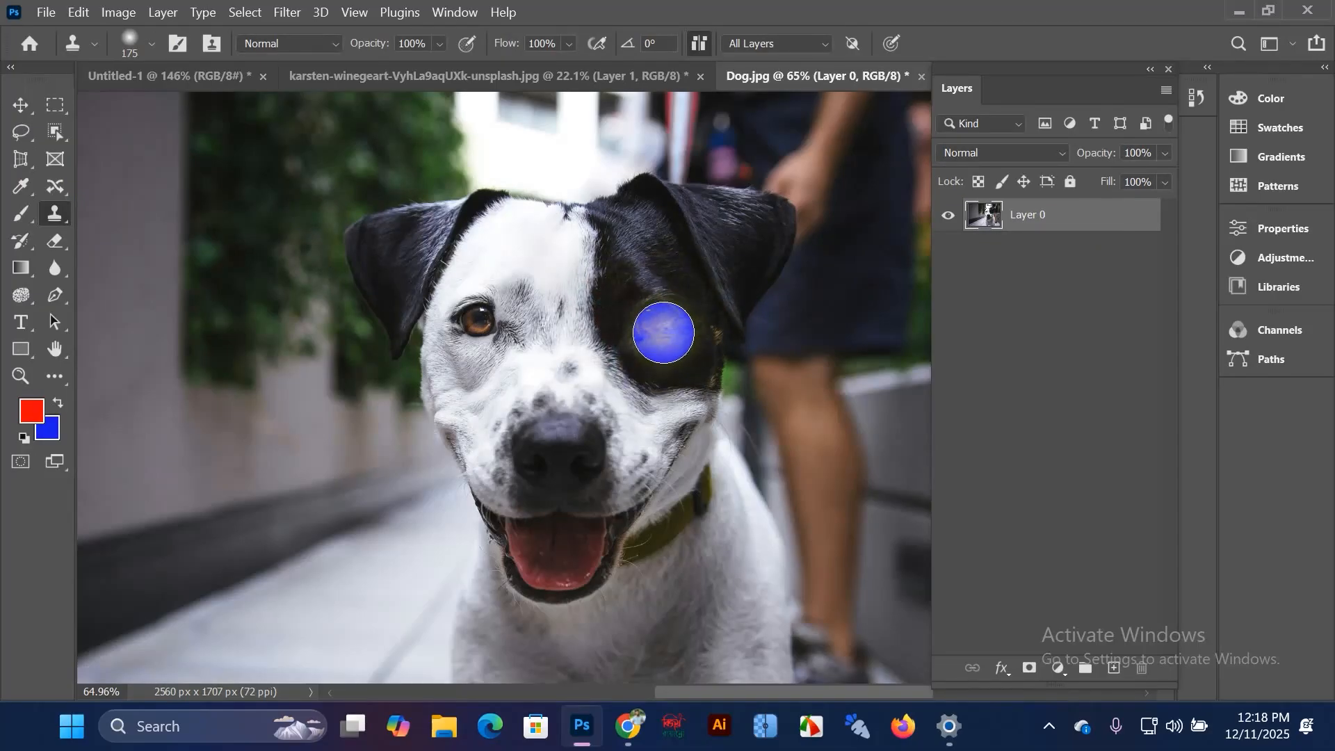
pyautogui.click(663, 333)
pyautogui.press('[')
pyautogui.press('[')
pyautogui.press('[')
pyautogui.press('[')
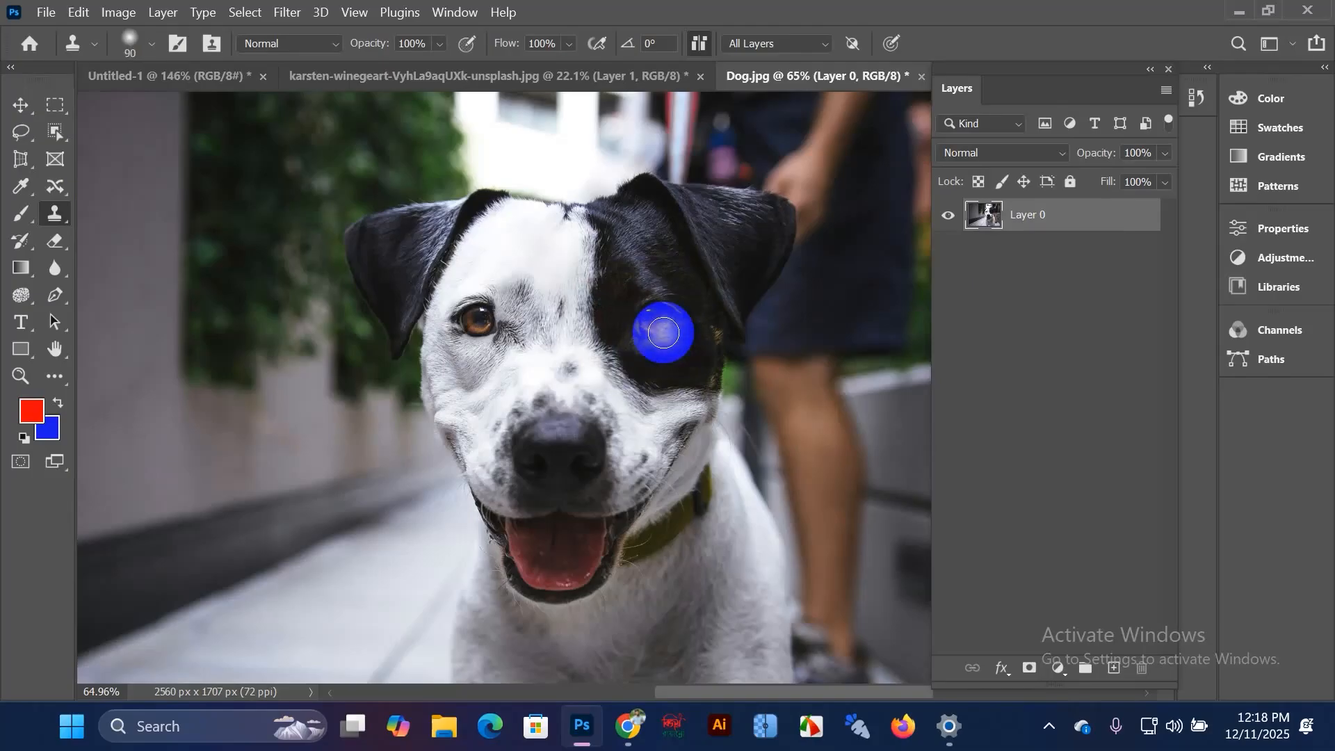
pyautogui.press(']')
pyautogui.press('[')
pyautogui.press('[')
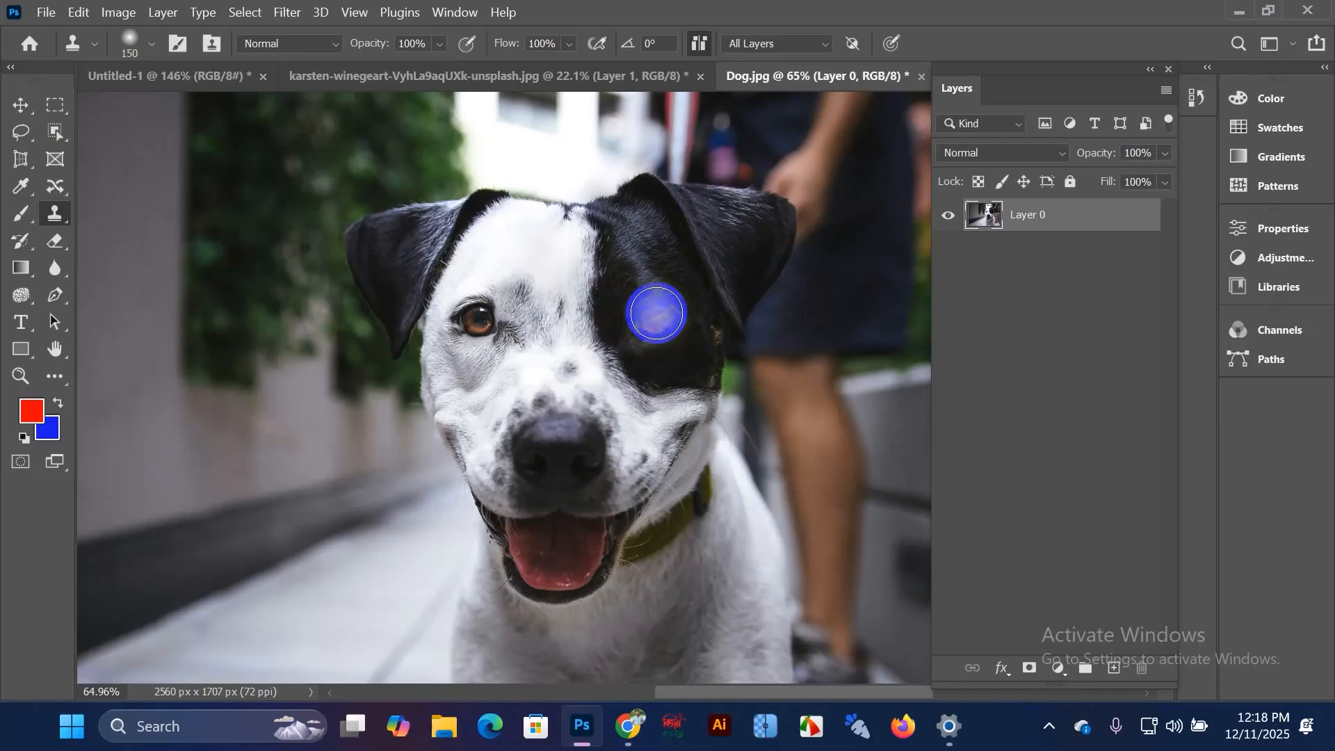
pyautogui.scroll(3, 656, 313)
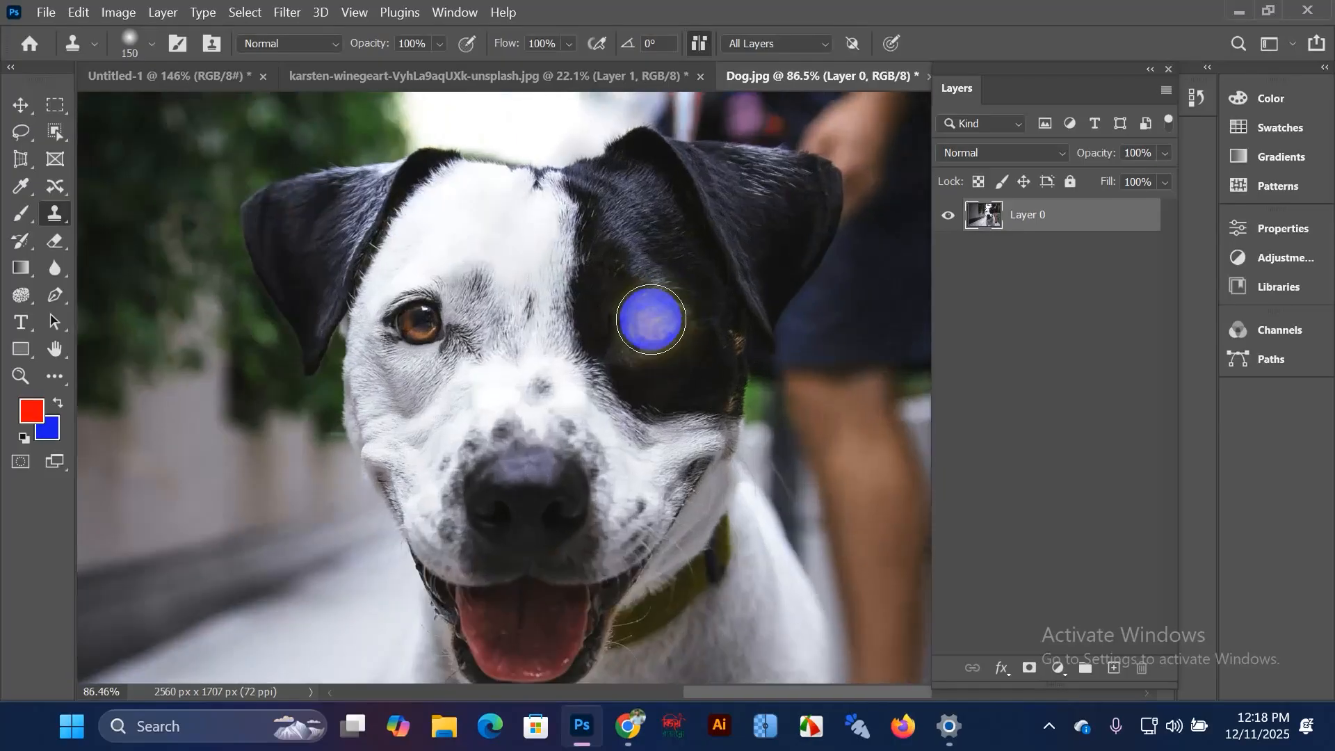
pyautogui.keyDown('alt'); pyautogui.click(652, 317); pyautogui.keyUp('alt')
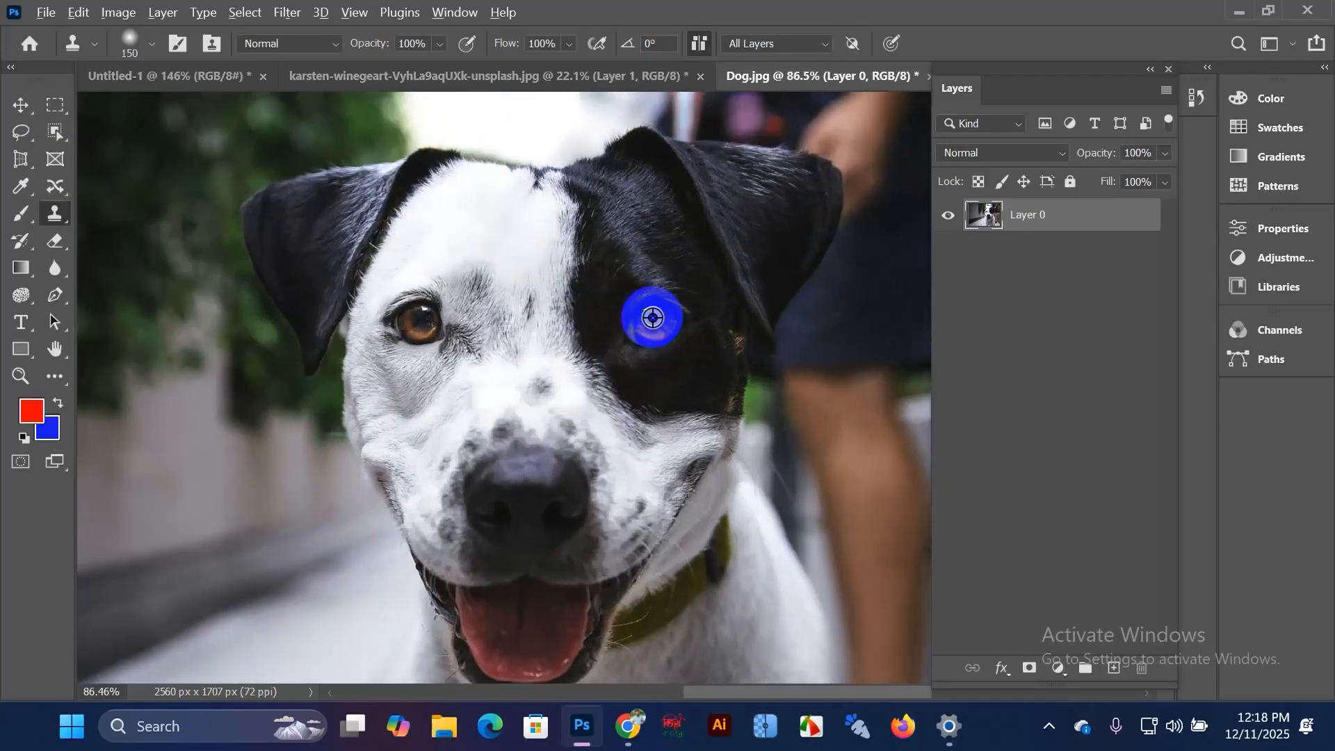
# Step: Try cloning the black-patched eye area over the white side of the face and forehead, undoing each attempt
pyautogui.moveTo(387, 334)
pyautogui.mouseDown()
pyautogui.moveTo(415, 315)
pyautogui.moveTo(444, 331)
pyautogui.moveTo(438, 285)
pyautogui.moveTo(466, 287)
pyautogui.moveTo(463, 255)
pyautogui.moveTo(513, 366)
pyautogui.moveTo(425, 277)
pyautogui.moveTo(487, 262)
pyautogui.moveTo(521, 221)
pyautogui.moveTo(493, 239)
pyautogui.moveTo(462, 222)
pyautogui.moveTo(472, 210)
pyautogui.moveTo(533, 249)
pyautogui.mouseUp()
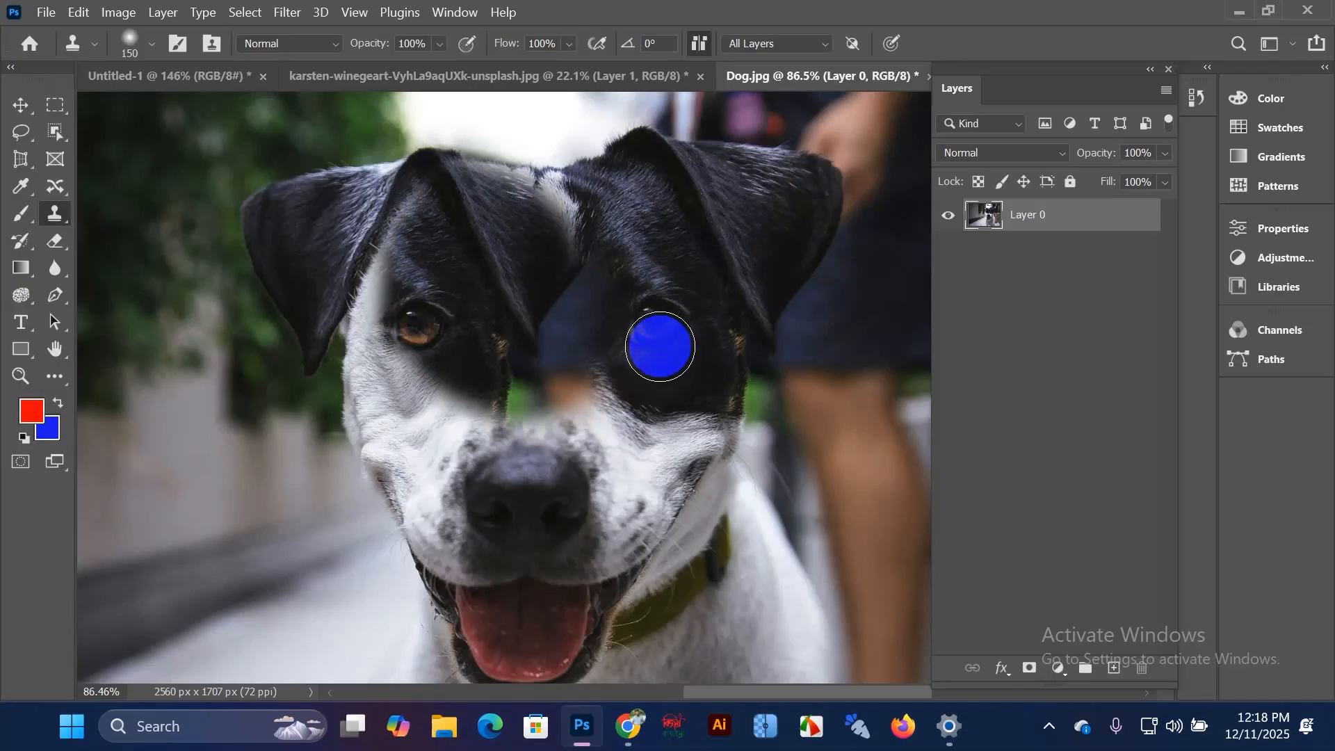
pyautogui.hotkey('ctrl', 'z')
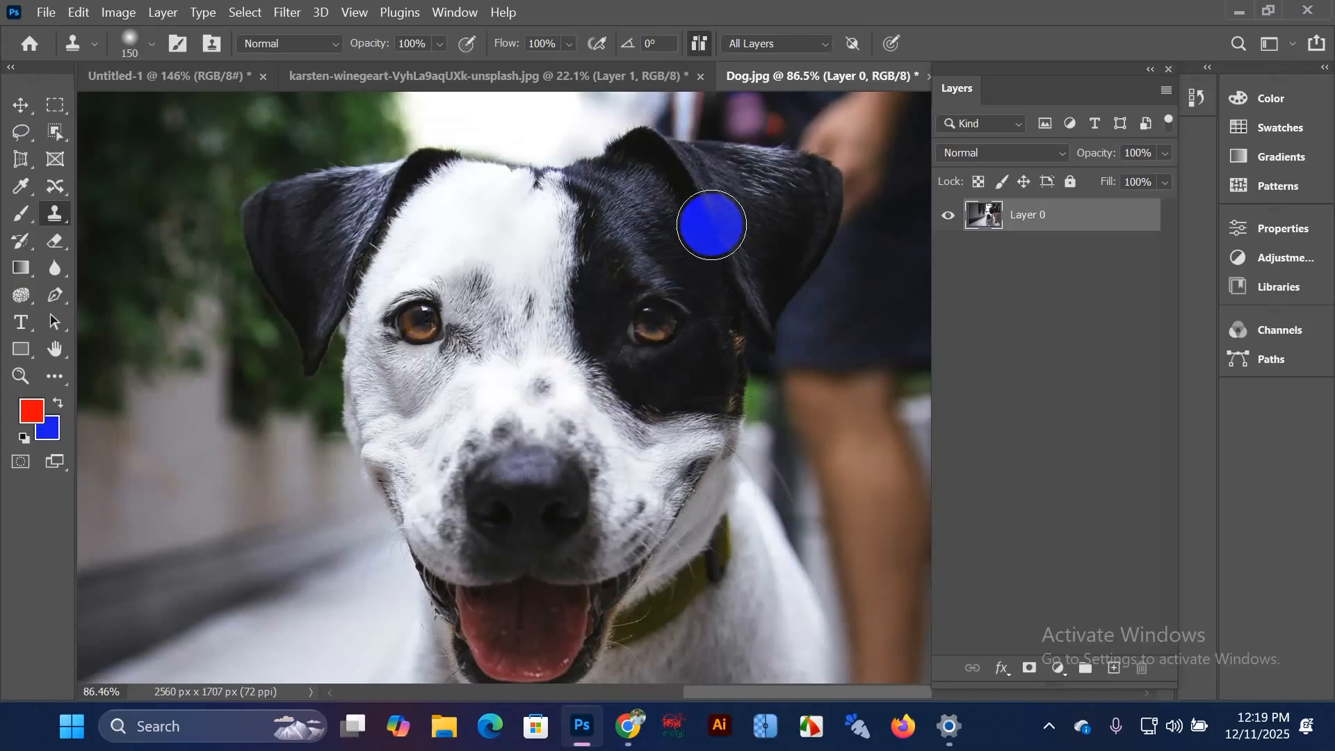
pyautogui.moveTo(487, 221); pyautogui.dragTo(421, 213)
pyautogui.hotkey('ctrl', 'z')
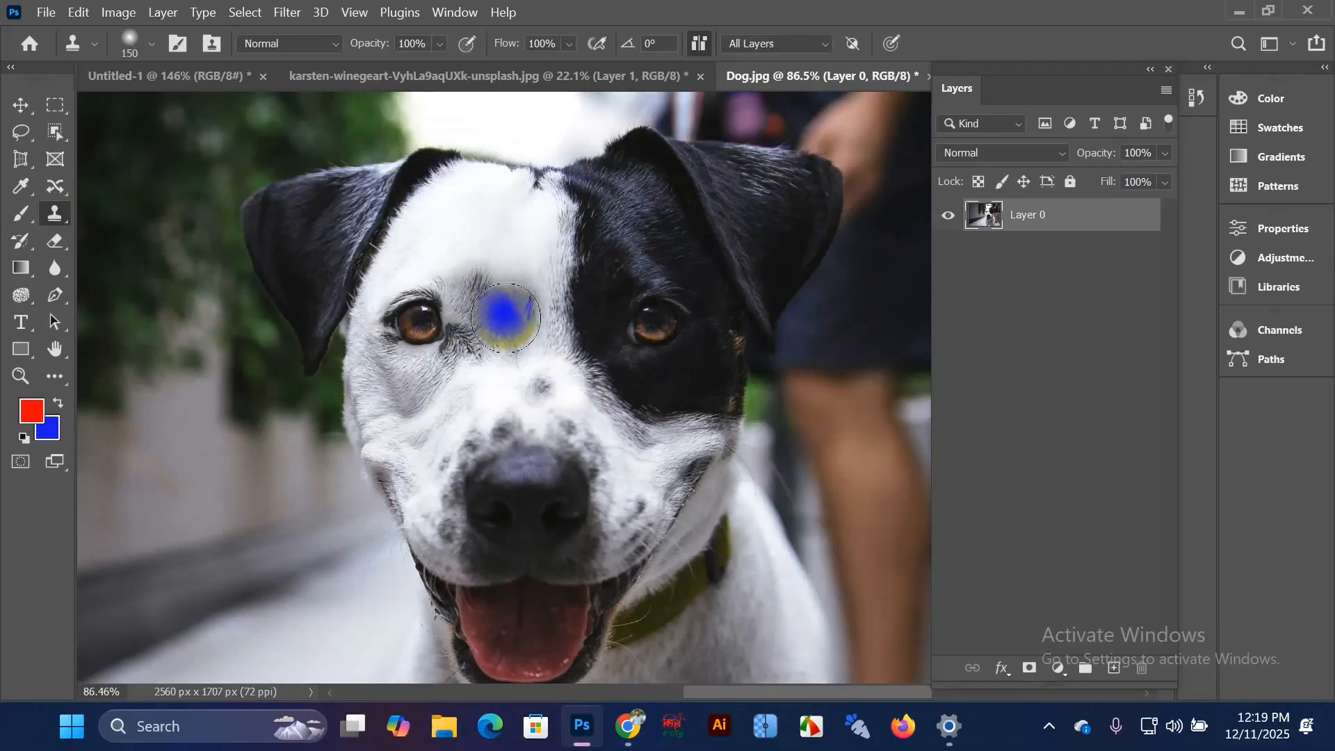
# Step: Show the Clone Source settings and place them over the wall area beside the dog's head
pyautogui.click(459, 13)
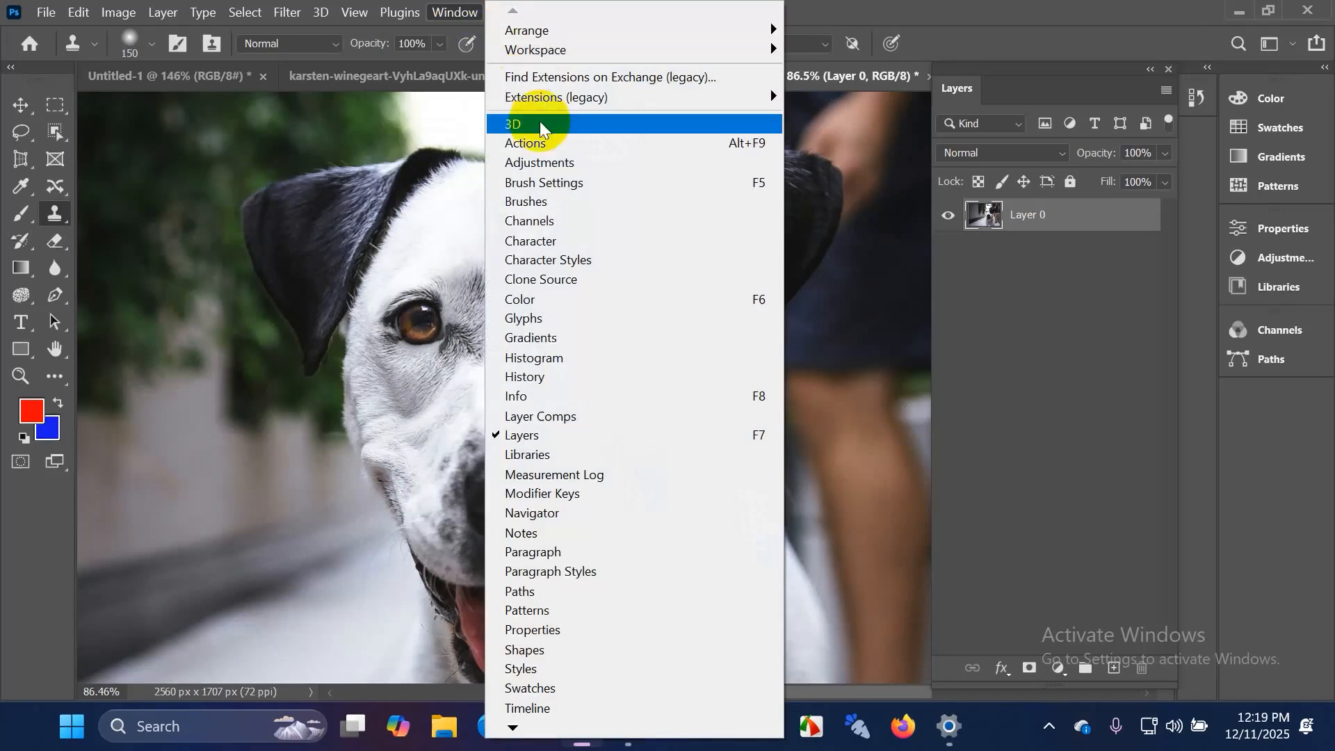
pyautogui.click(580, 281)
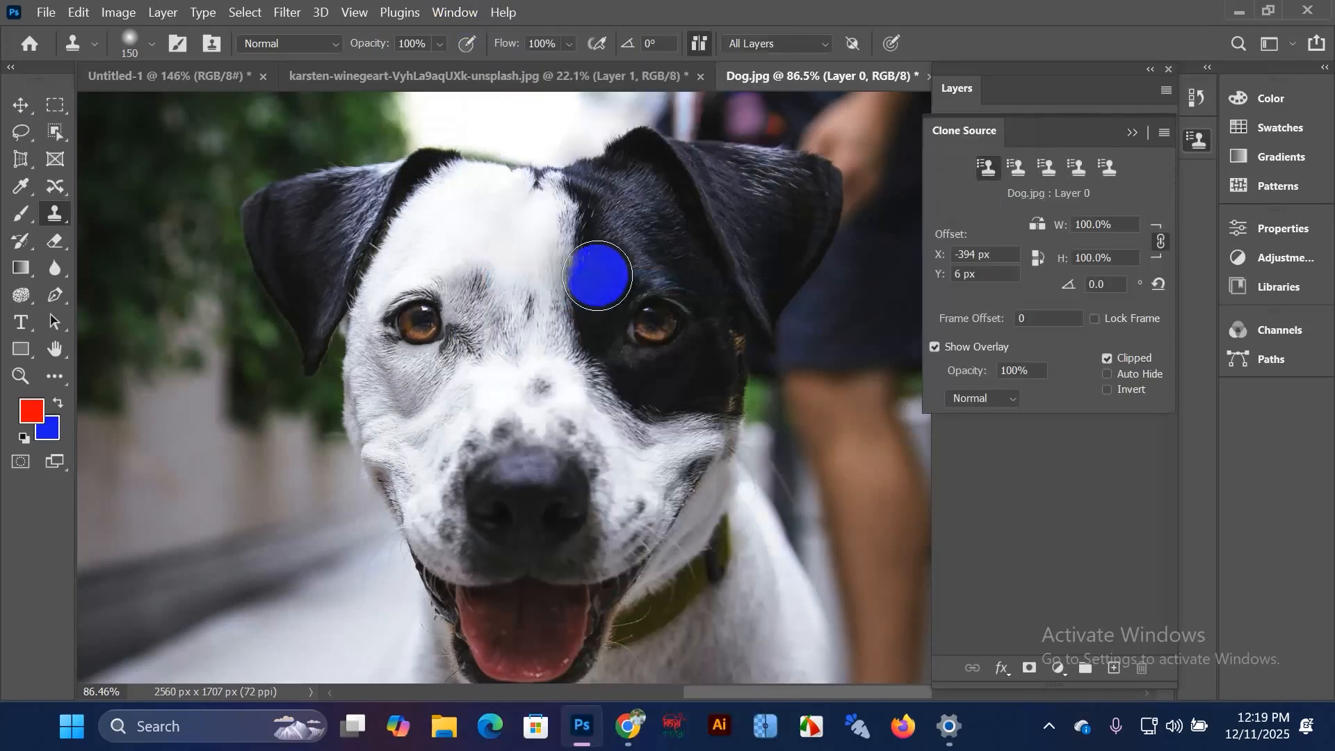
pyautogui.moveTo(993, 124)
pyautogui.mouseDown()
pyautogui.moveTo(975, 315)
pyautogui.moveTo(937, 336)
pyautogui.moveTo(920, 256)
pyautogui.moveTo(189, 410)
pyautogui.moveTo(131, 378)
pyautogui.mouseUp()
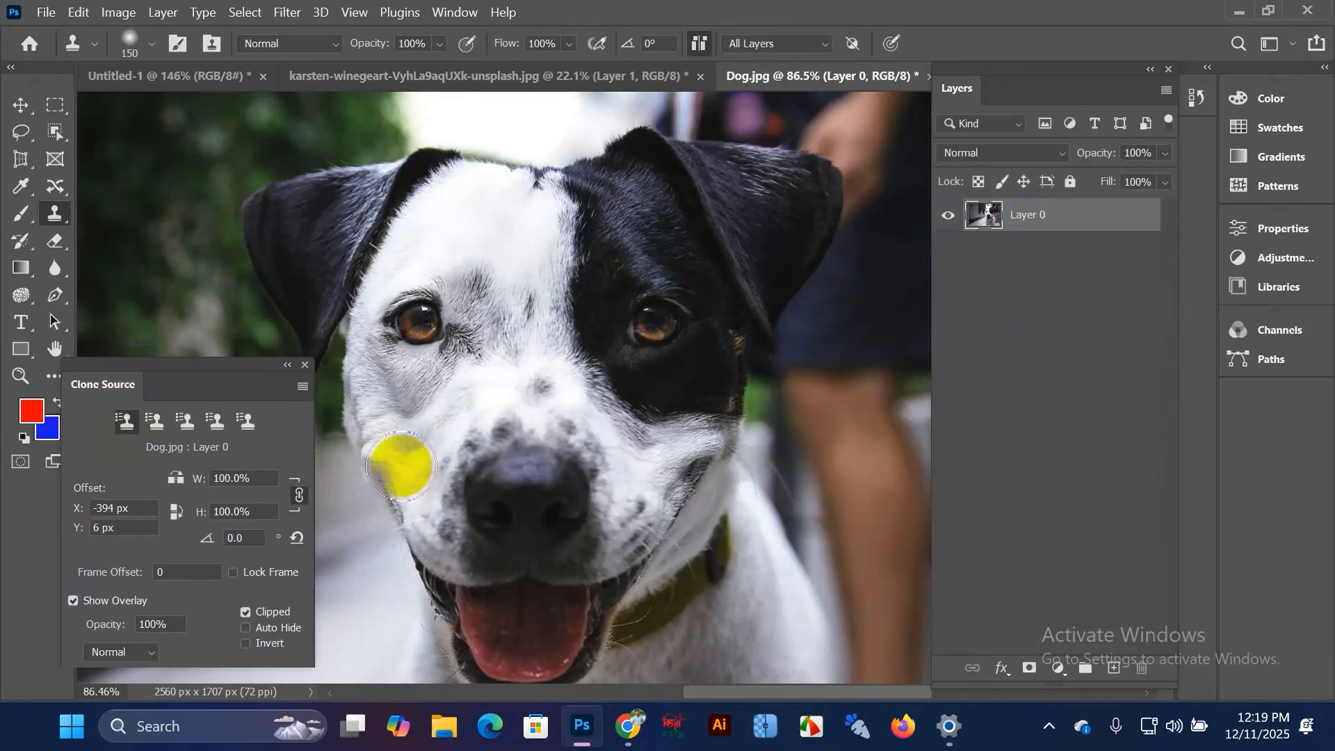
pyautogui.click(136, 358)
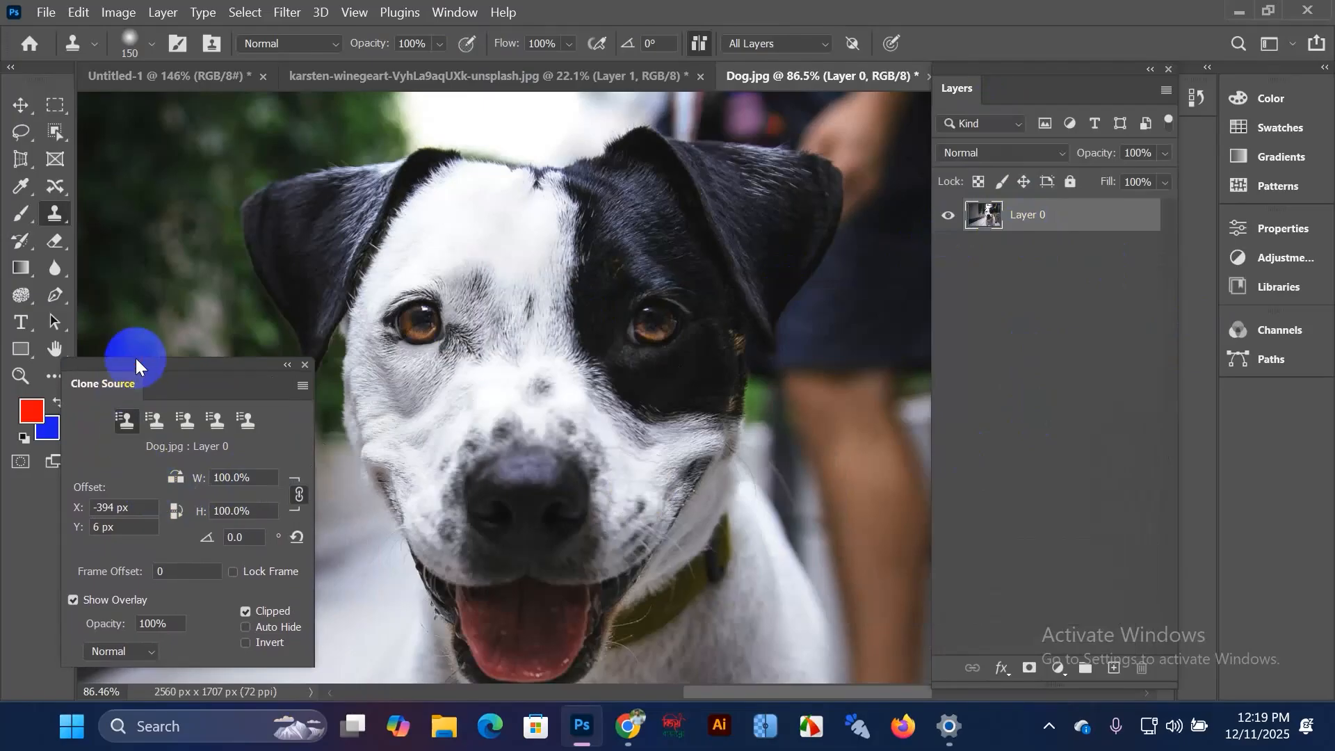
pyautogui.scroll(-3, 135, 358)
pyautogui.moveTo(210, 365)
pyautogui.mouseDown()
pyautogui.moveTo(197, 345)
pyautogui.moveTo(215, 115)
pyautogui.mouseUp()
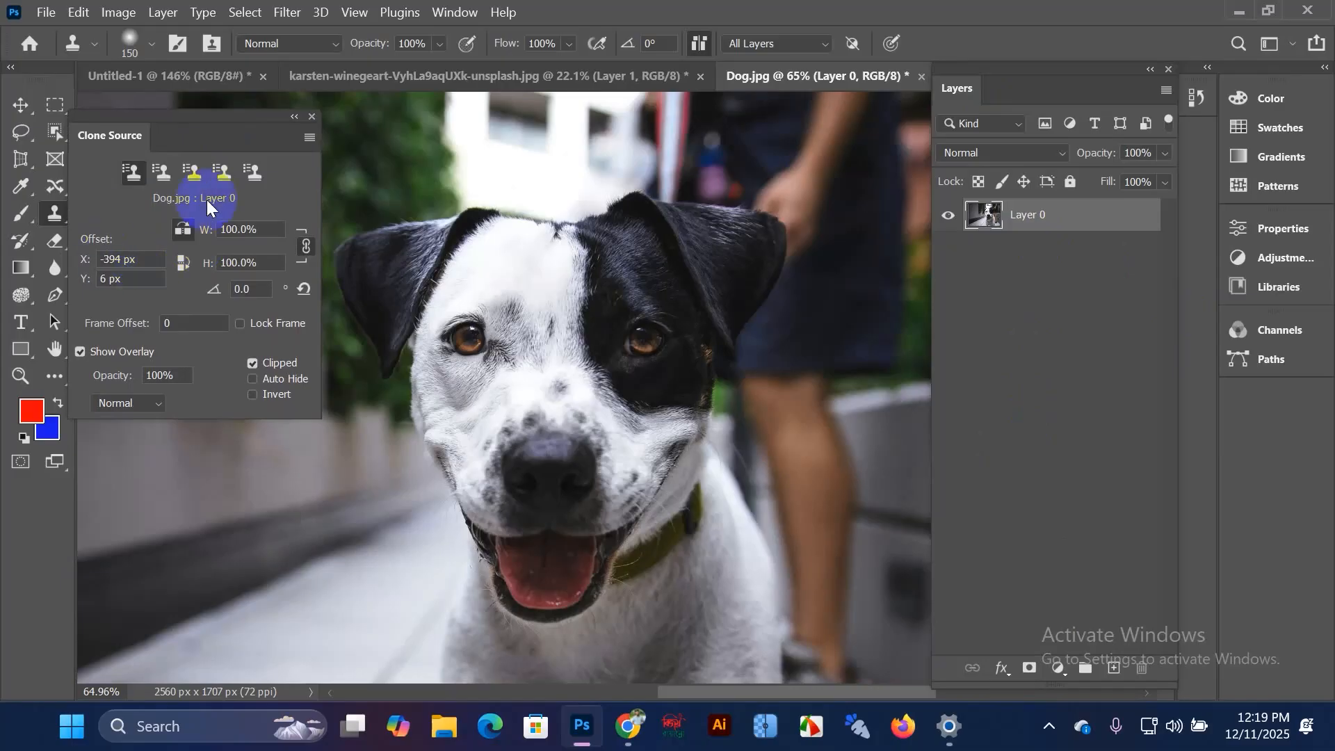
# Step: Sample the dog's eye in the black patch with the Clone Stamp and paint its mirrored copy over the white side of the face
pyautogui.moveTo(185, 120)
pyautogui.mouseDown()
pyautogui.moveTo(214, 103)
pyautogui.moveTo(198, 105)
pyautogui.mouseUp()
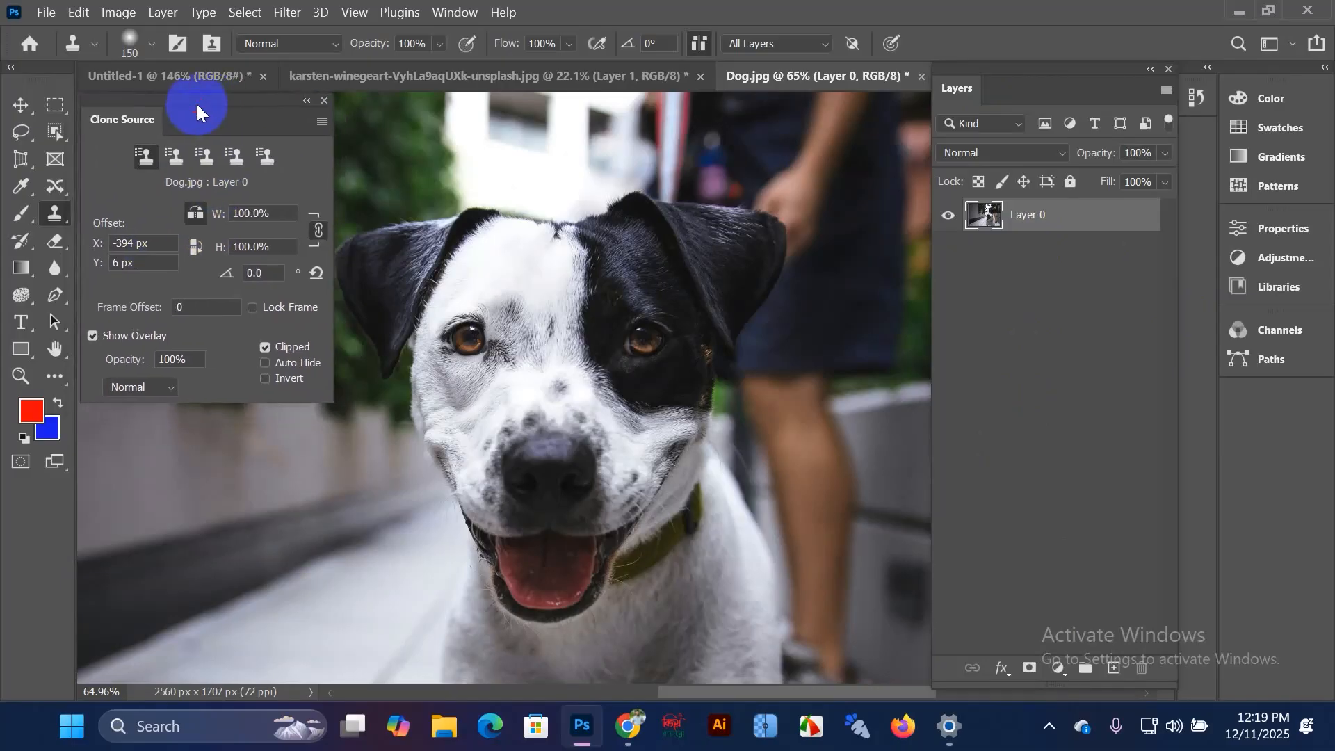
pyautogui.rightClick(57, 211)
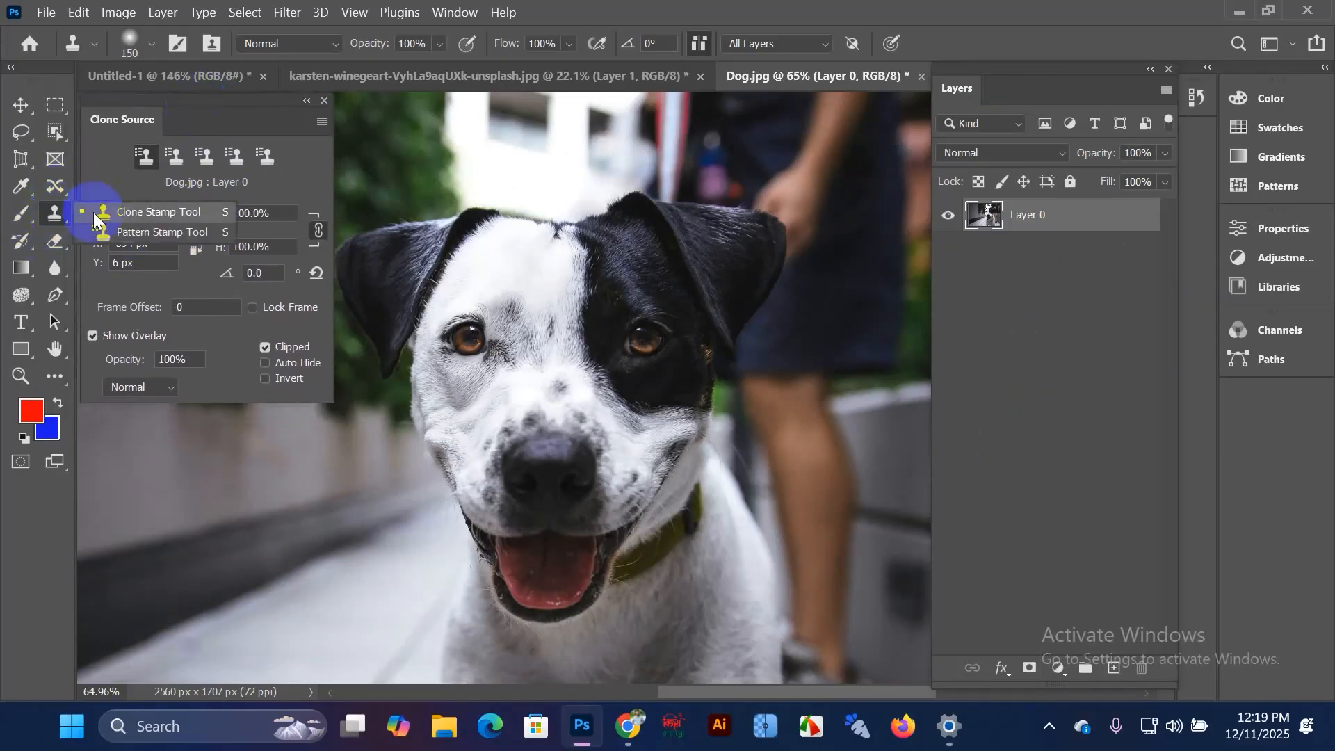
pyautogui.click(131, 215)
pyautogui.click(651, 340)
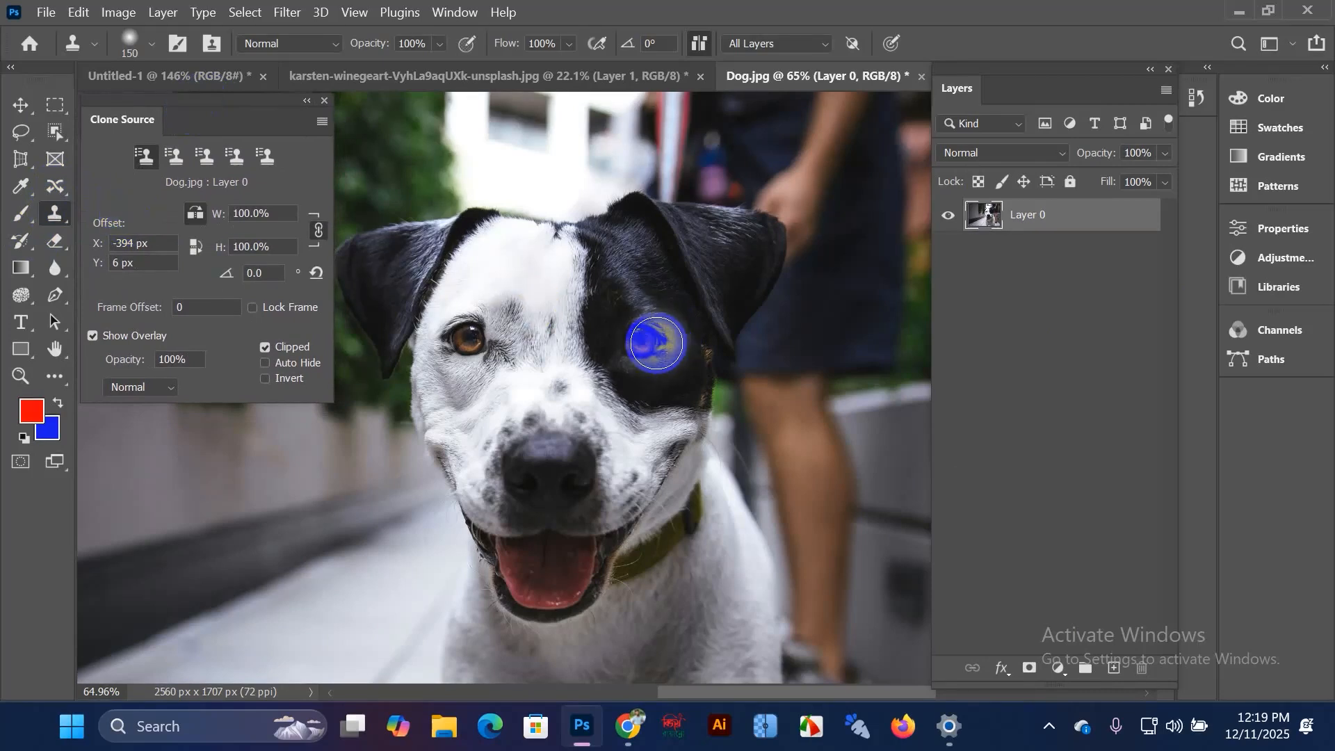
pyautogui.click(649, 344)
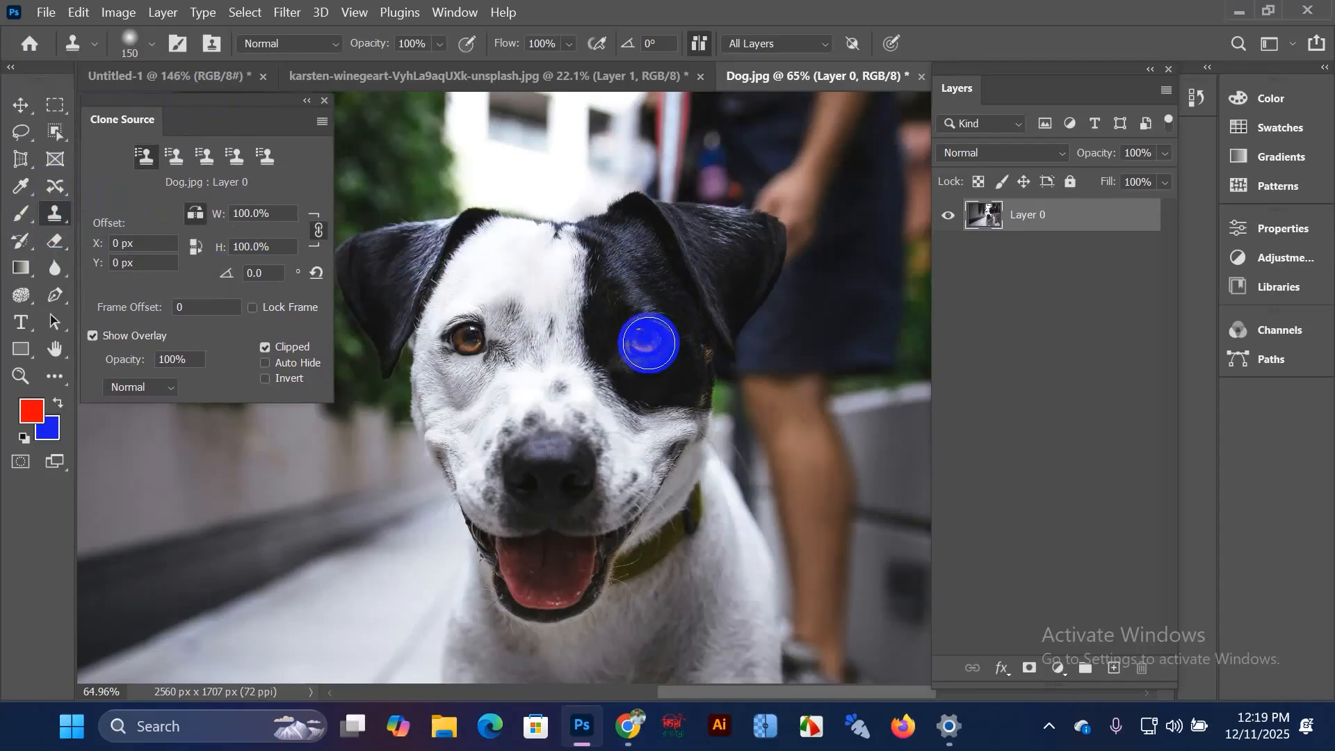
pyautogui.moveTo(462, 341)
pyautogui.mouseDown()
pyautogui.moveTo(479, 316)
pyautogui.moveTo(465, 338)
pyautogui.moveTo(460, 300)
pyautogui.moveTo(481, 263)
pyautogui.moveTo(511, 253)
pyautogui.moveTo(489, 381)
pyautogui.moveTo(520, 277)
pyautogui.moveTo(510, 236)
pyautogui.moveTo(482, 255)
pyautogui.moveTo(463, 307)
pyautogui.moveTo(485, 249)
pyautogui.moveTo(440, 332)
pyautogui.moveTo(431, 385)
pyautogui.moveTo(458, 408)
pyautogui.moveTo(495, 341)
pyautogui.moveTo(482, 397)
pyautogui.moveTo(465, 424)
pyautogui.moveTo(444, 424)
pyautogui.moveTo(434, 389)
pyautogui.moveTo(453, 308)
pyautogui.moveTo(432, 402)
pyautogui.moveTo(463, 407)
pyautogui.moveTo(519, 241)
pyautogui.moveTo(464, 255)
pyautogui.mouseUp()
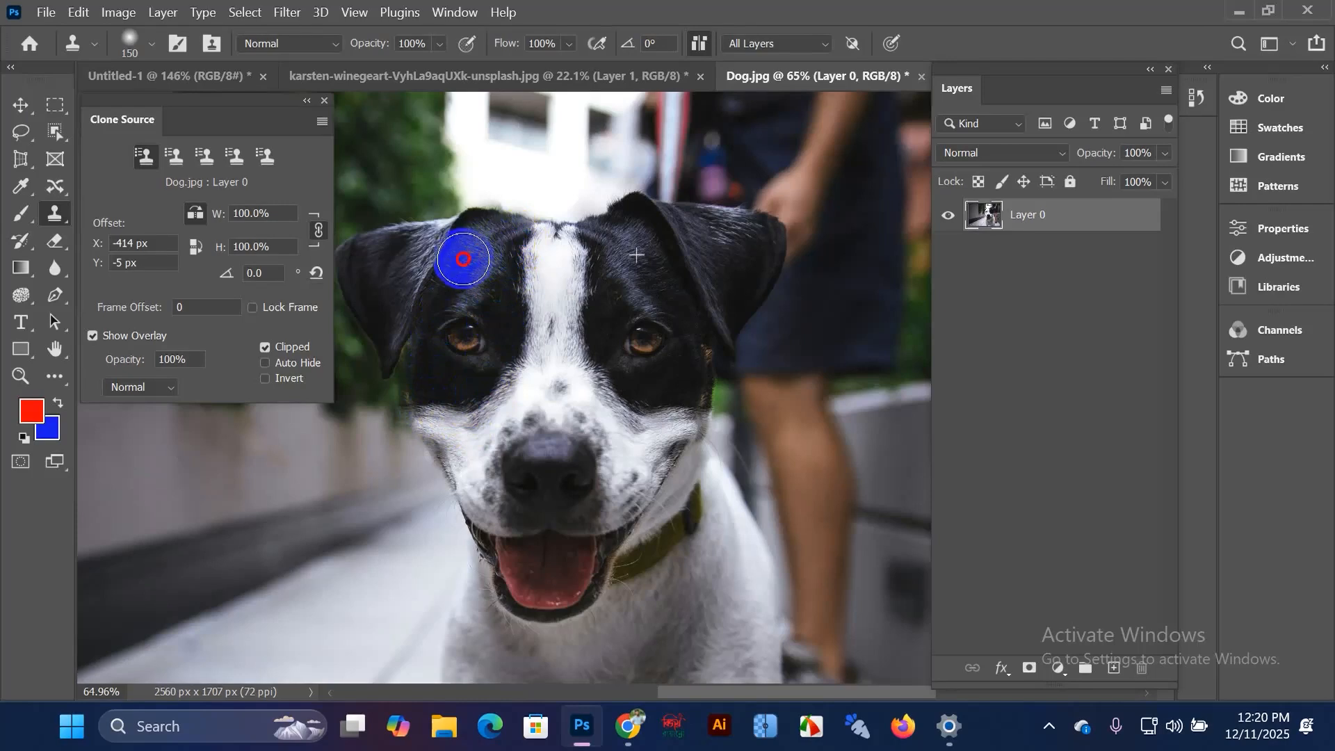
# Step: Examine the cloned black patch on the dog's face up close and within the whole photo
pyautogui.click(19, 106)
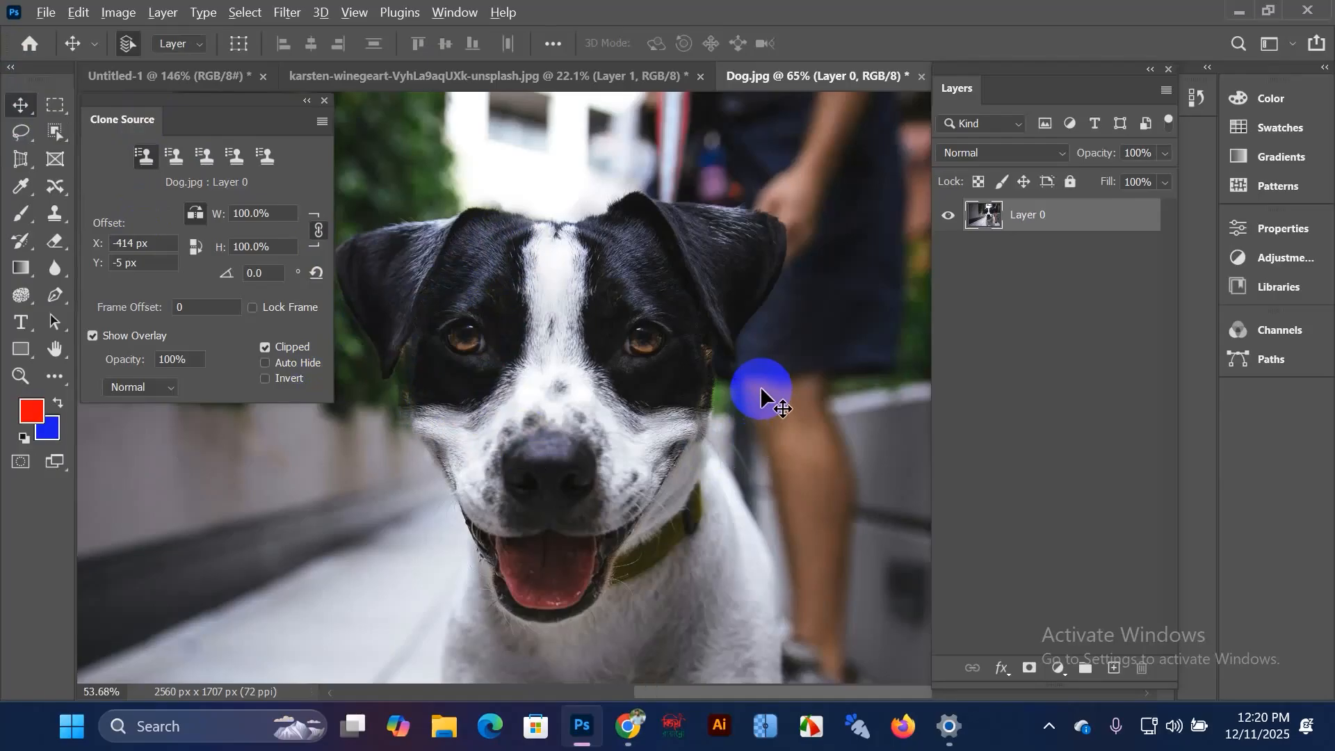
pyautogui.scroll(-2, 761, 396)
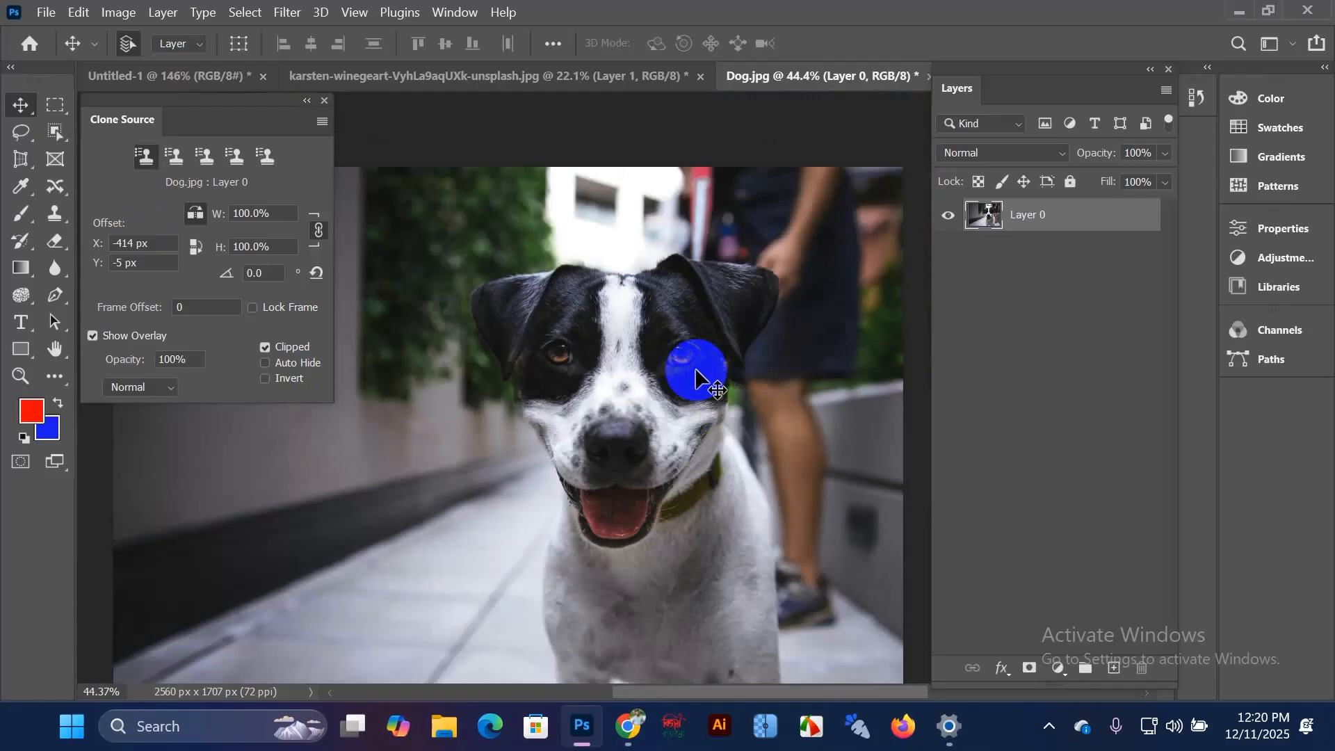
pyautogui.scroll(-1, 660, 344)
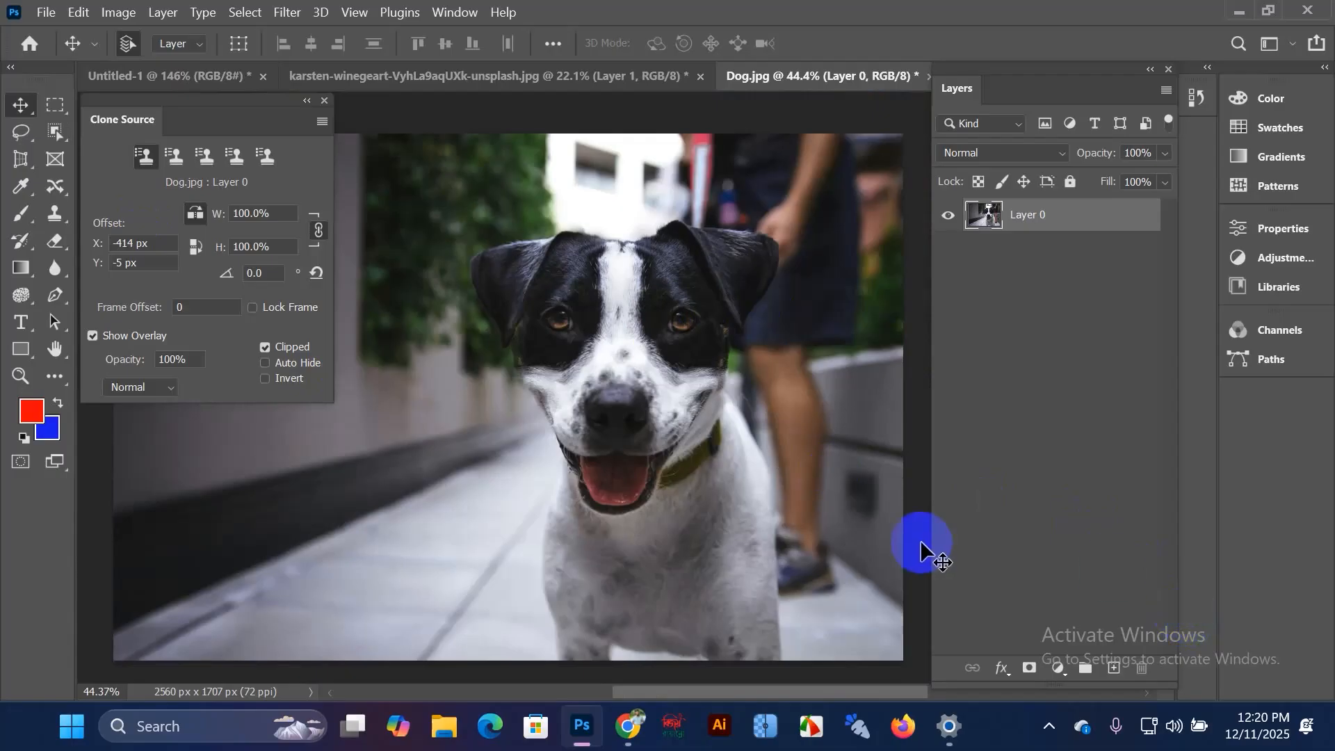
pyautogui.scroll(2, 638, 289)
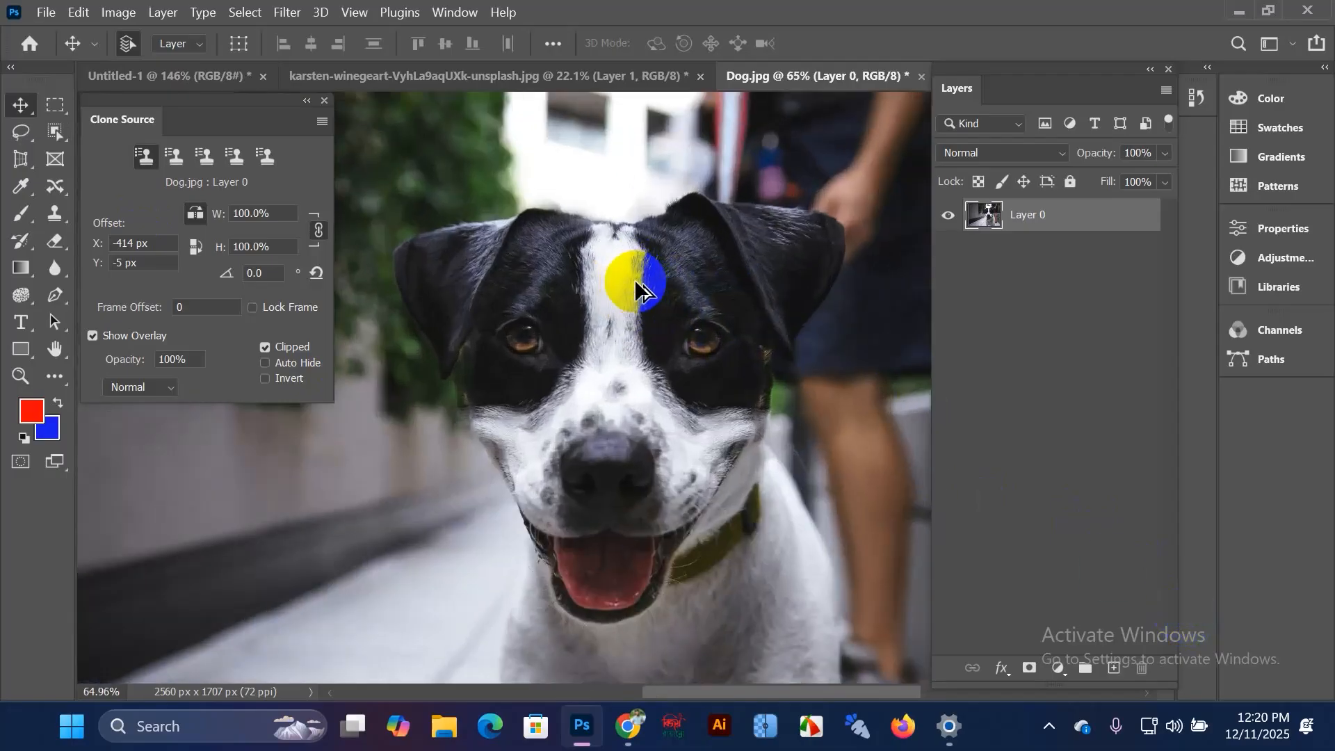
pyautogui.scroll(1, 638, 289)
pyautogui.moveTo(635, 278); pyautogui.dragTo(700, 265)
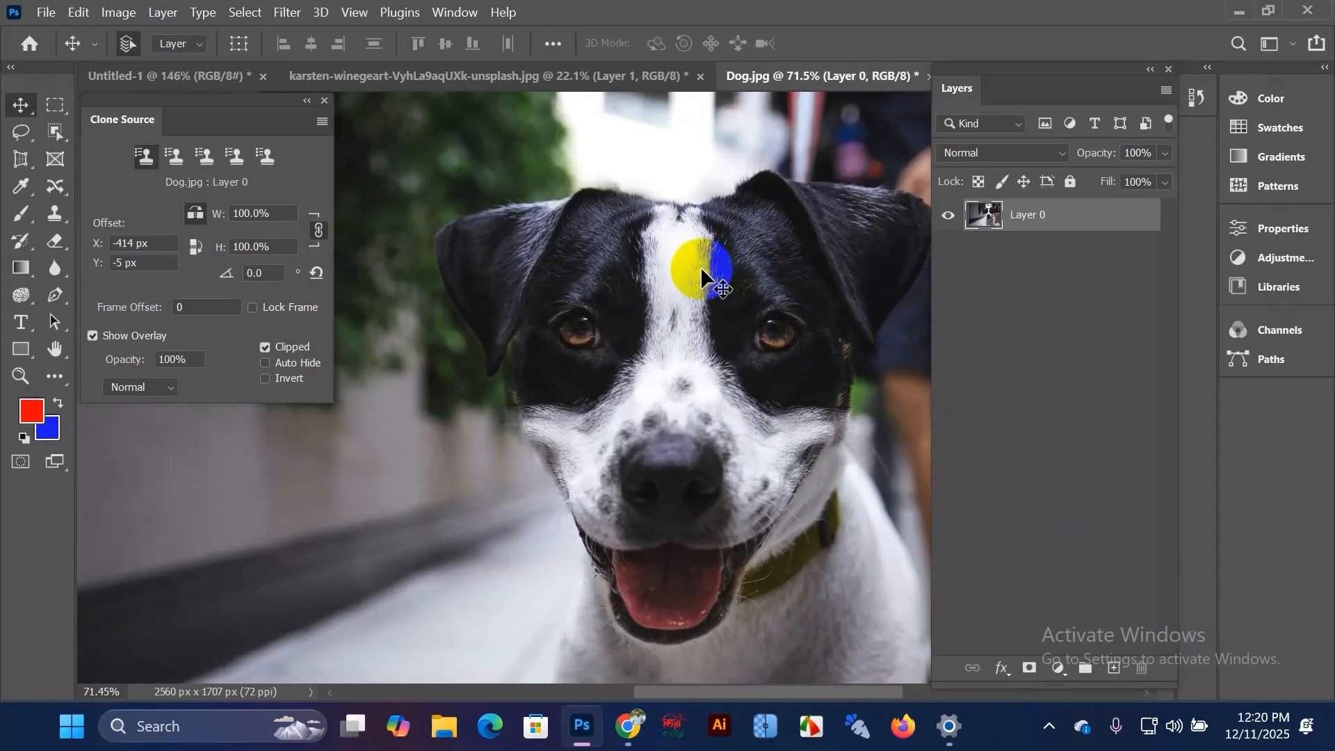
pyautogui.scroll(-1, 700, 266)
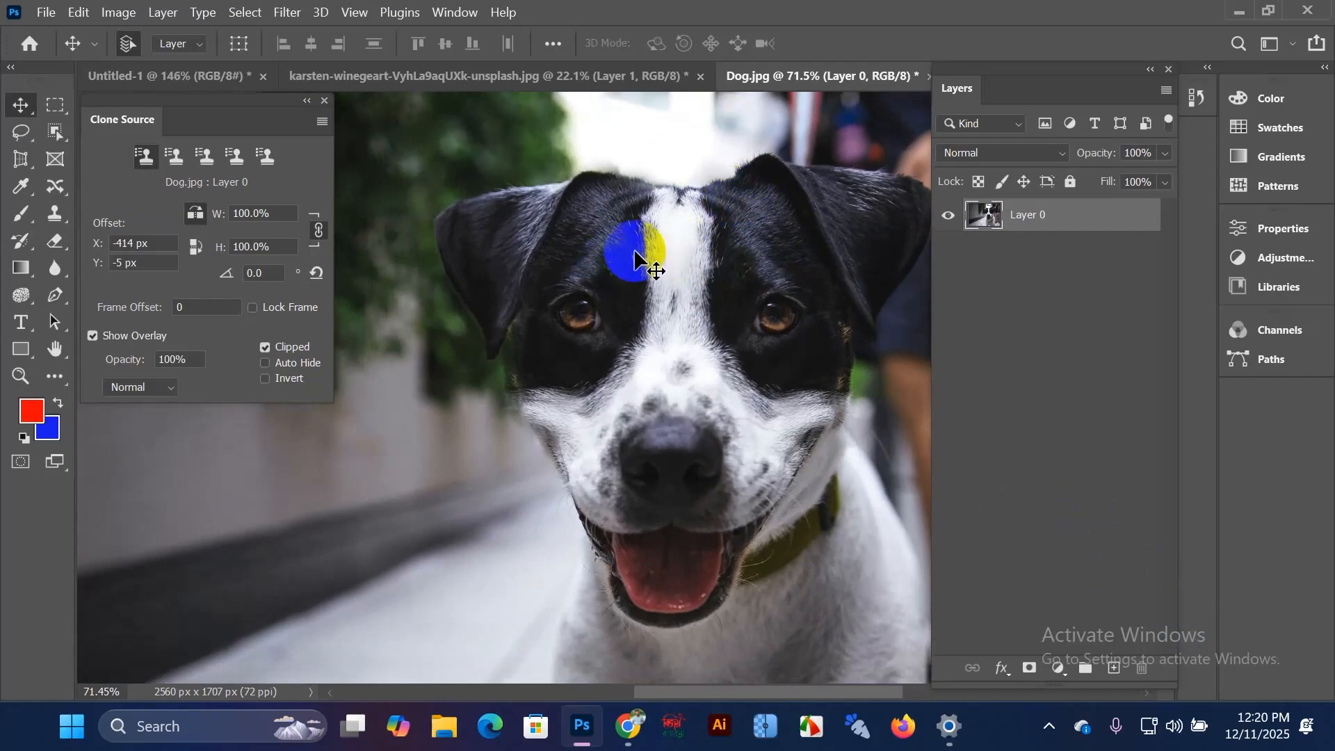
pyautogui.scroll(-4, 643, 292)
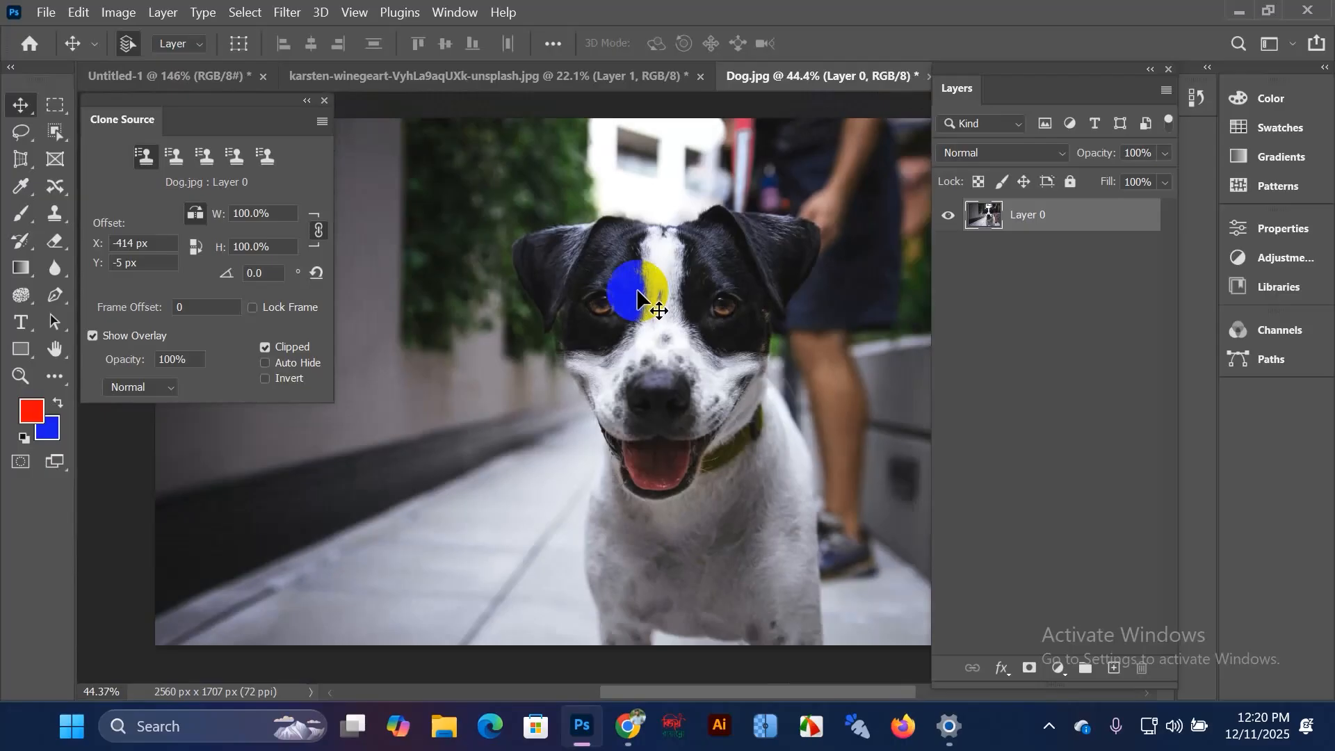
pyautogui.scroll(-1, 643, 299)
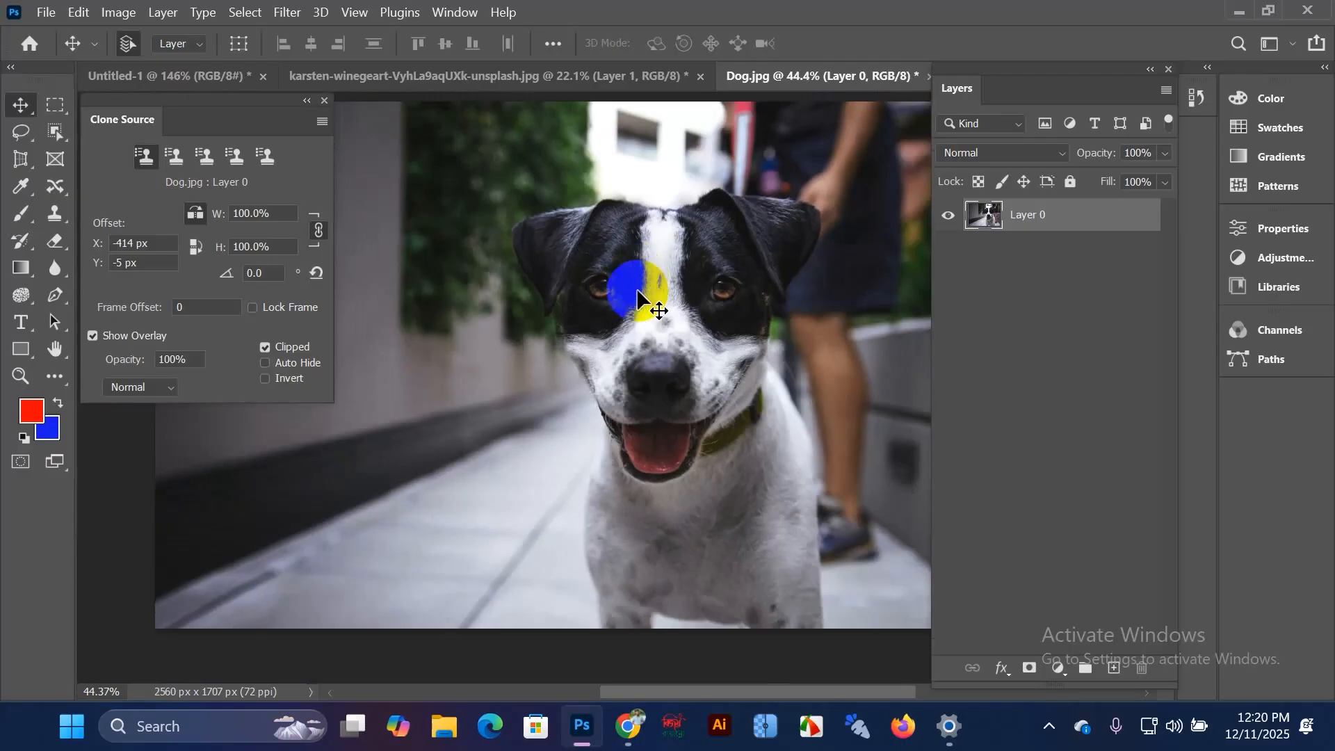
pyautogui.scroll(-1, 639, 295)
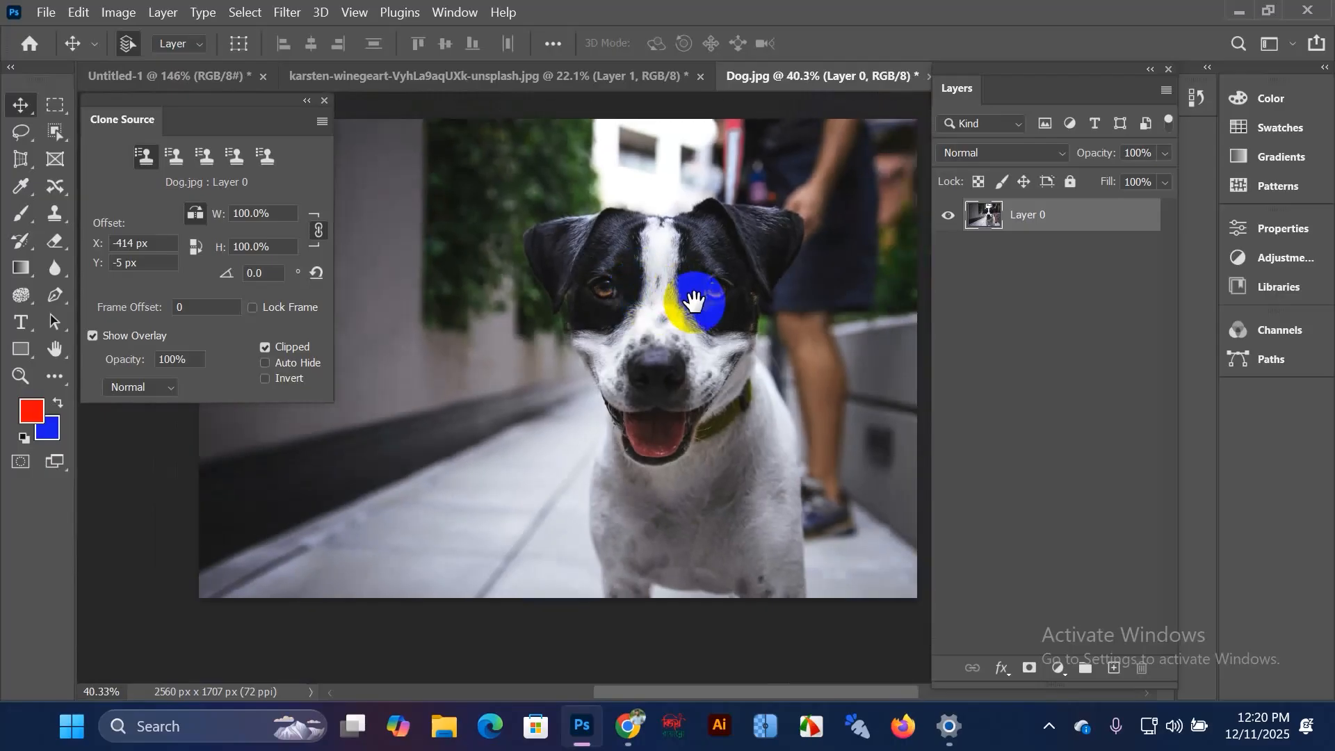
pyautogui.moveTo(692, 296); pyautogui.dragTo(617, 327)
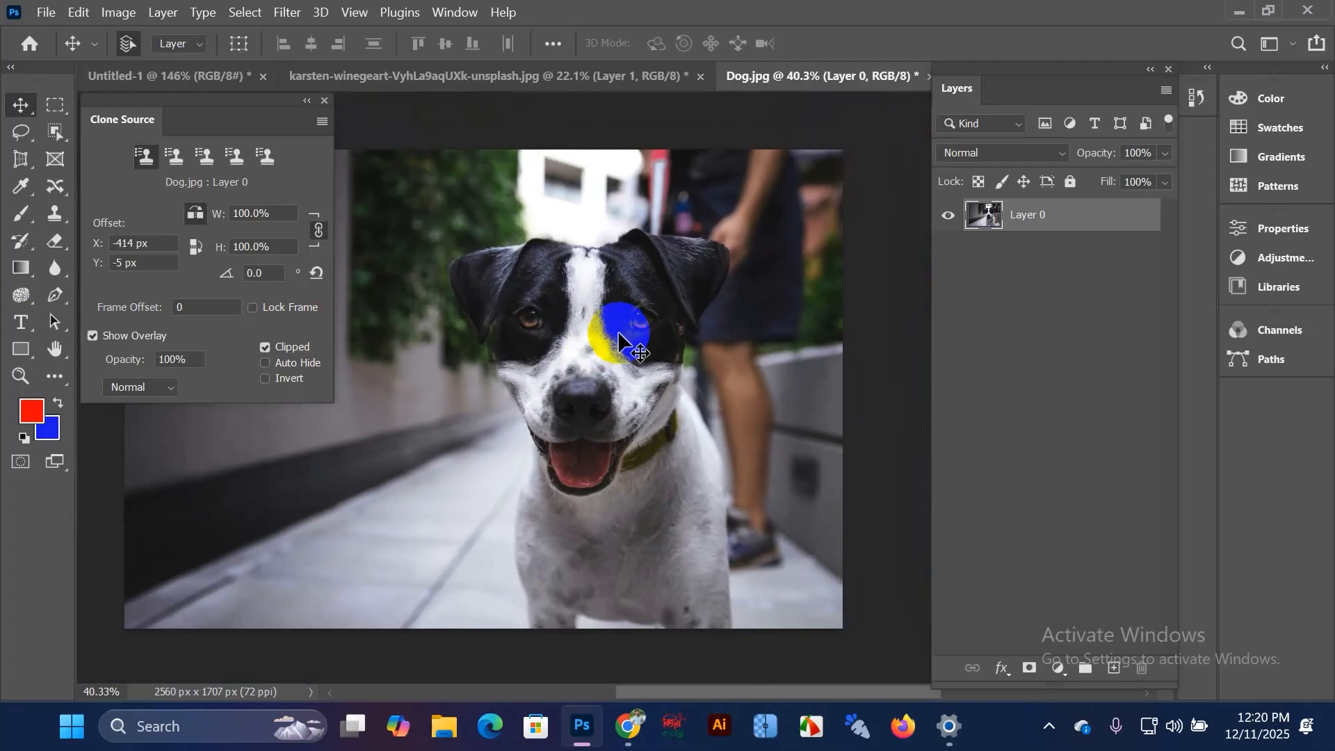
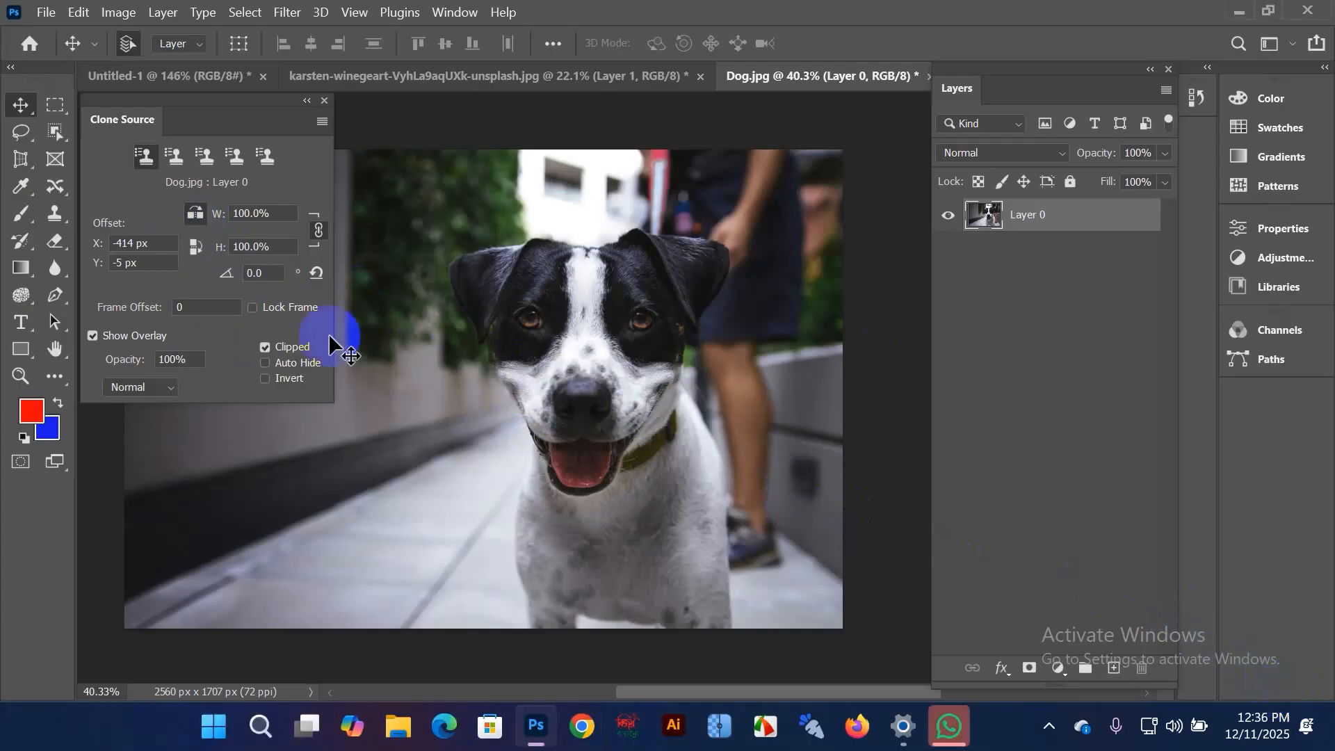
pyautogui.scroll(-1, 548, 356)
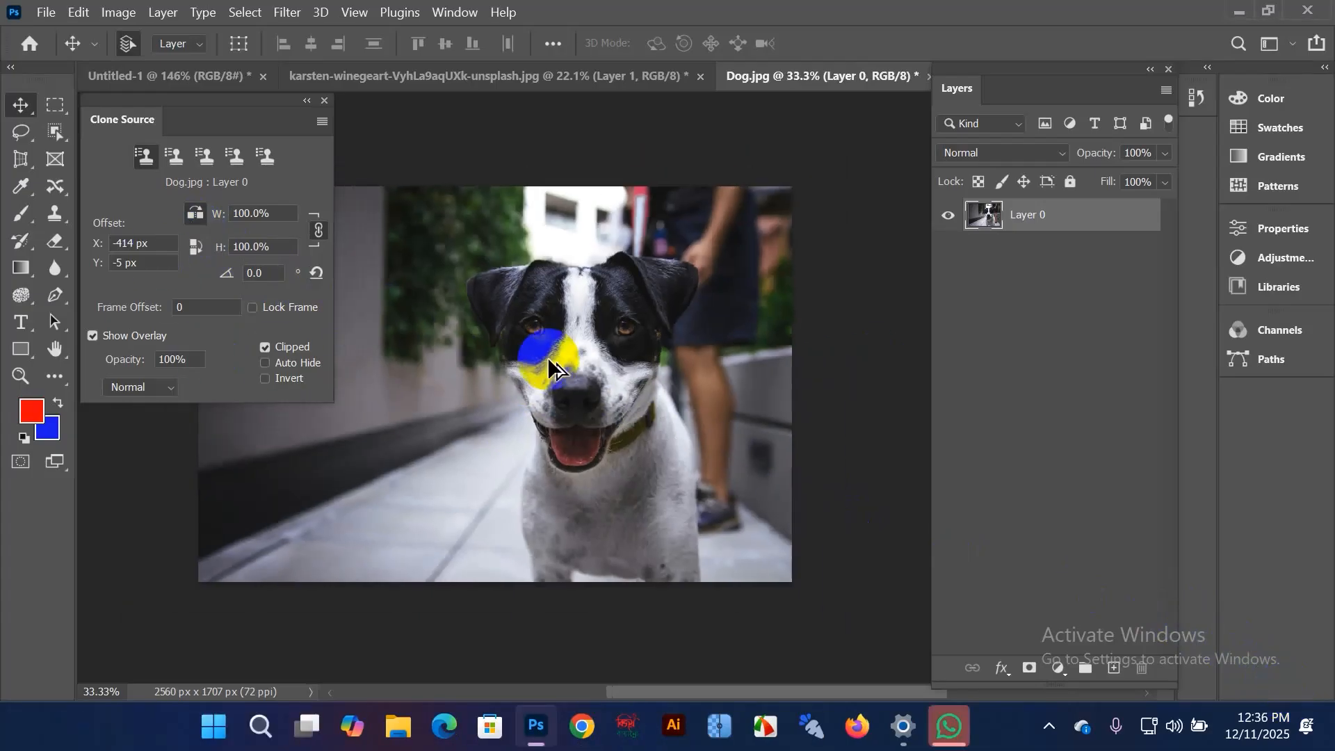
pyautogui.moveTo(569, 357); pyautogui.dragTo(645, 357)
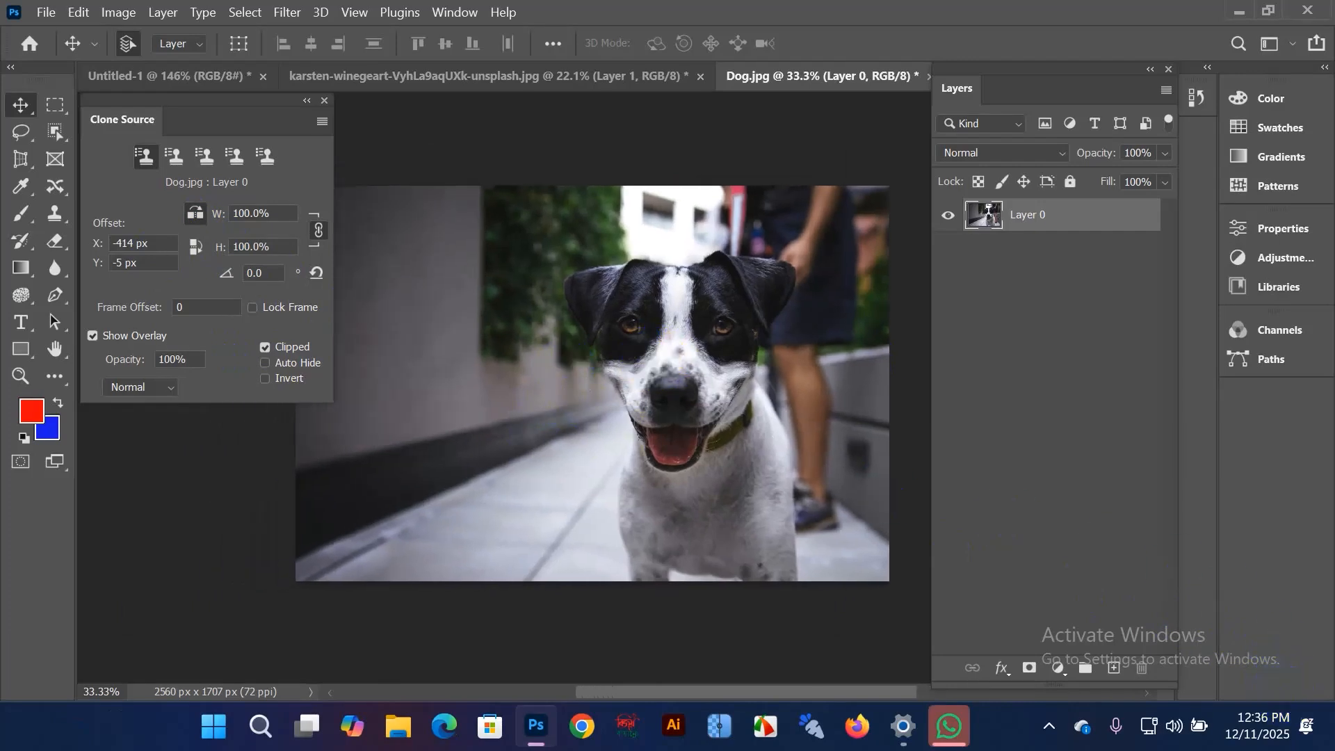
# Step: Open the "Car for clone" image
pyautogui.click(43, 13)
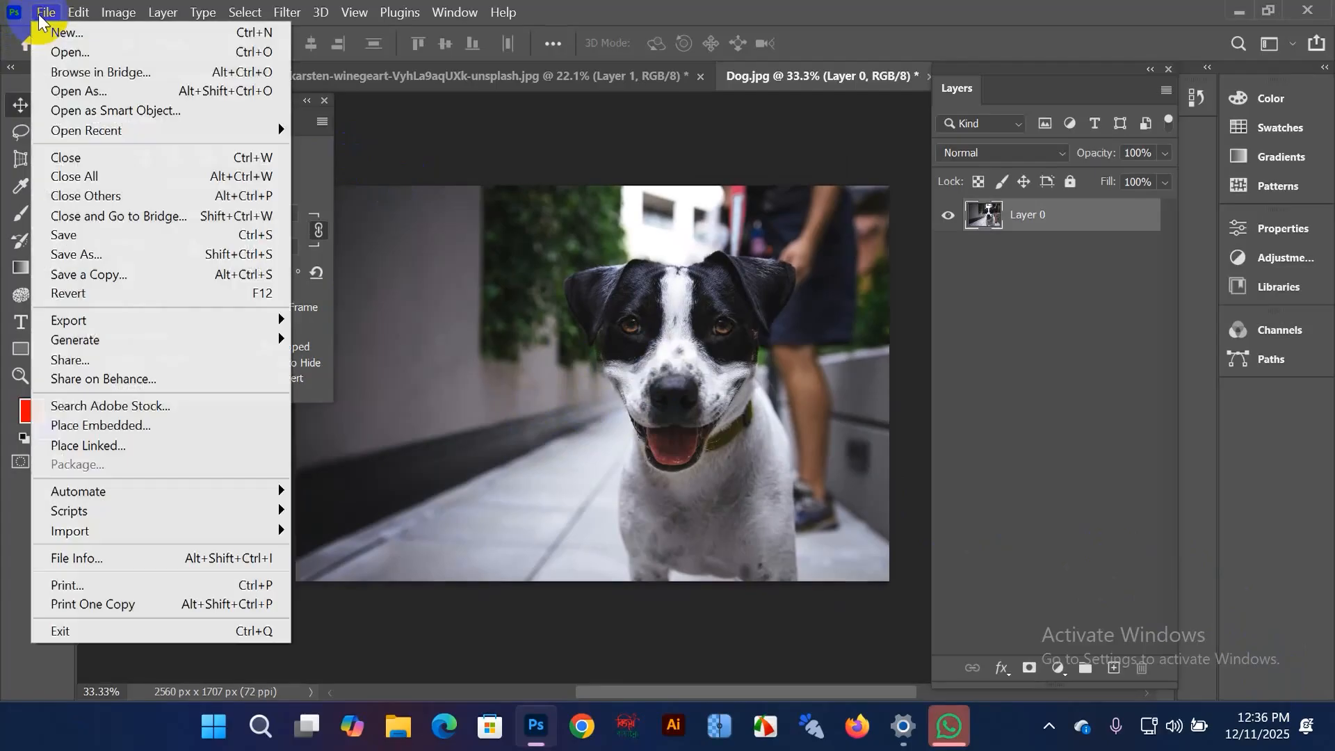
pyautogui.click(78, 50)
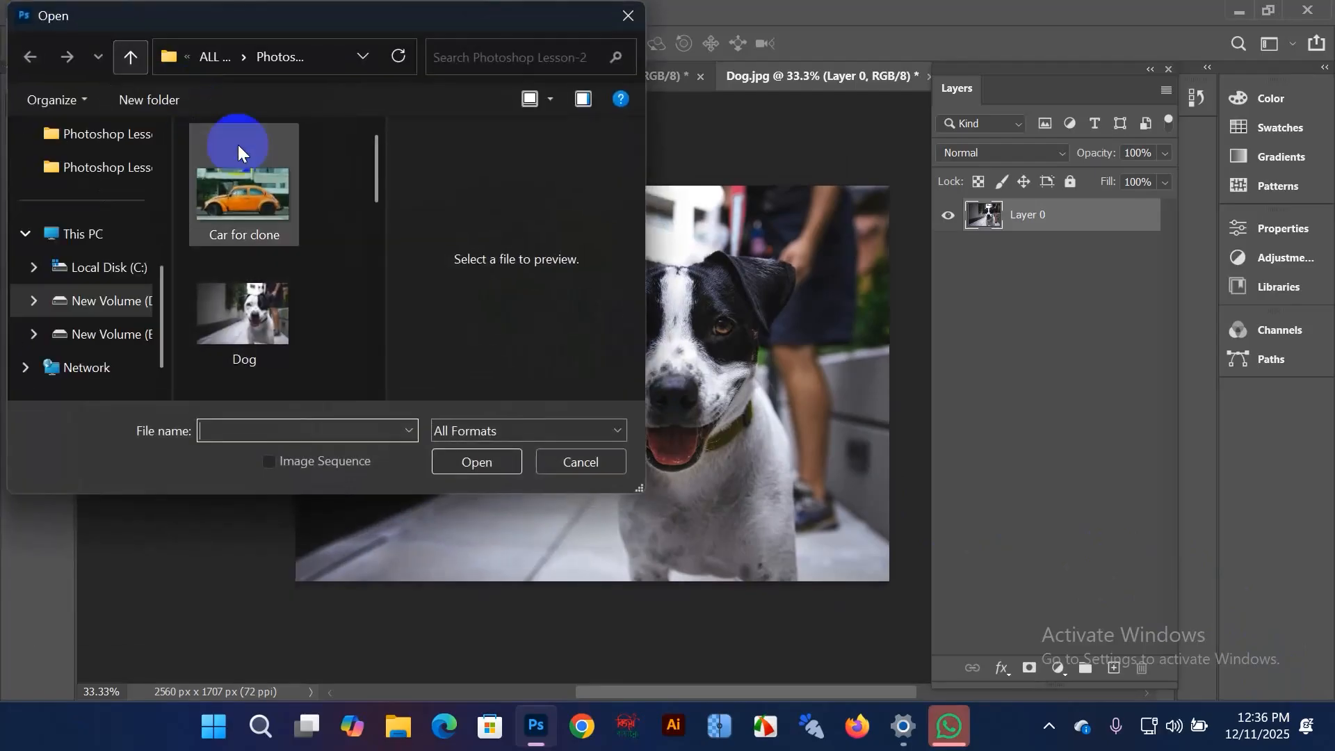
pyautogui.click(238, 145)
pyautogui.click(486, 461)
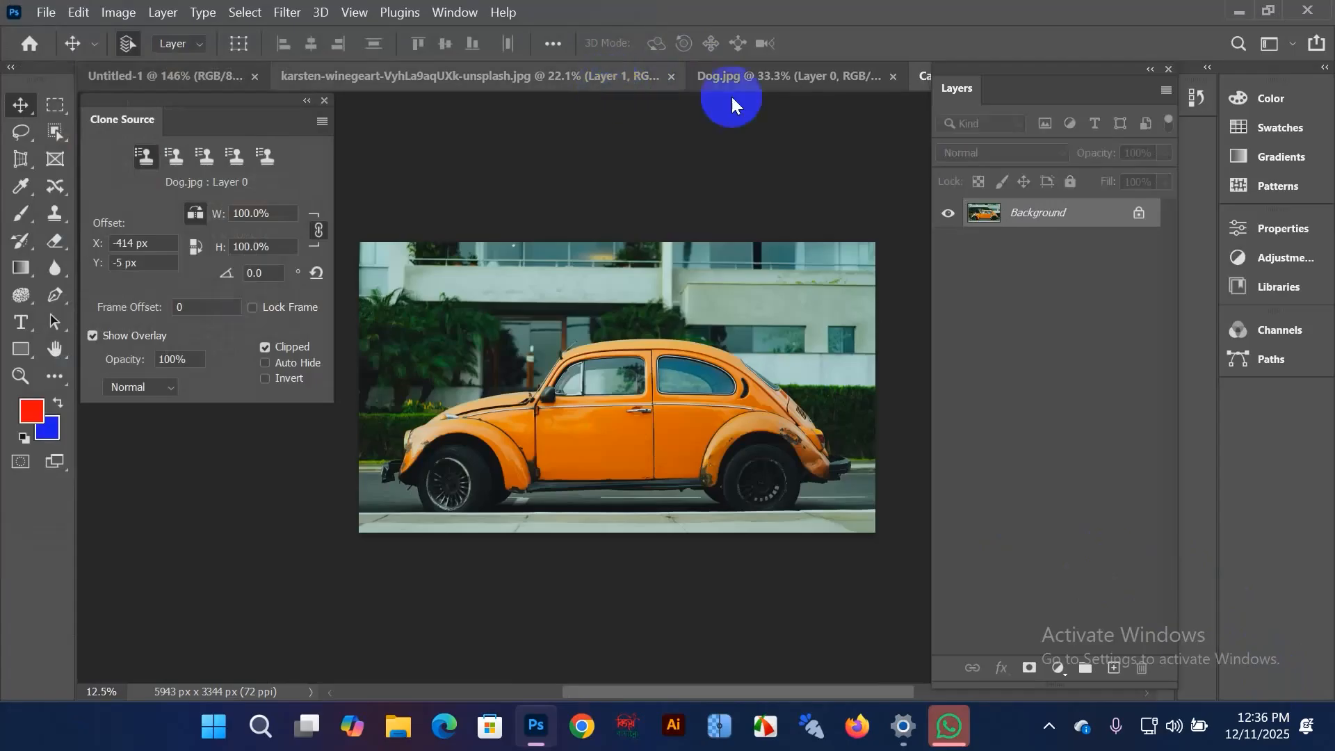
# Step: Close the karsten-winegeart cabin photo without saving its changes
pyautogui.click(678, 82)
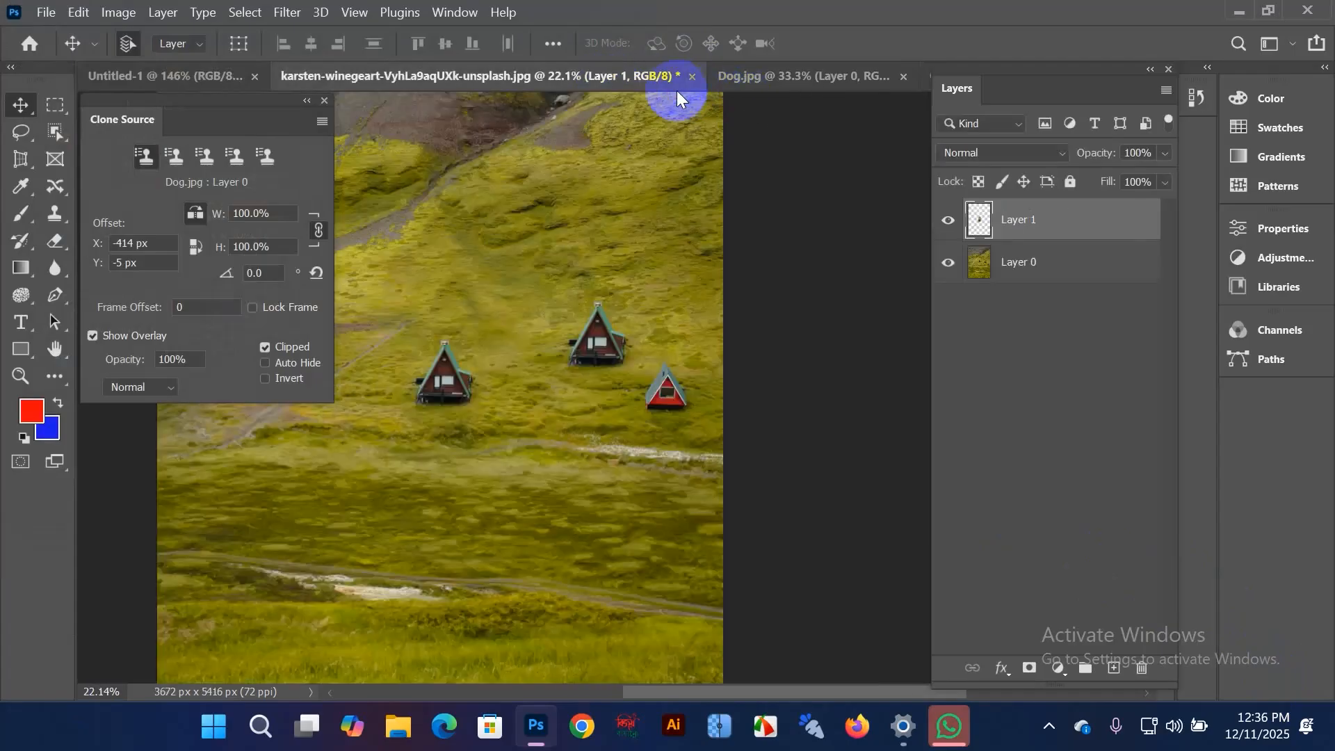
pyautogui.click(692, 76)
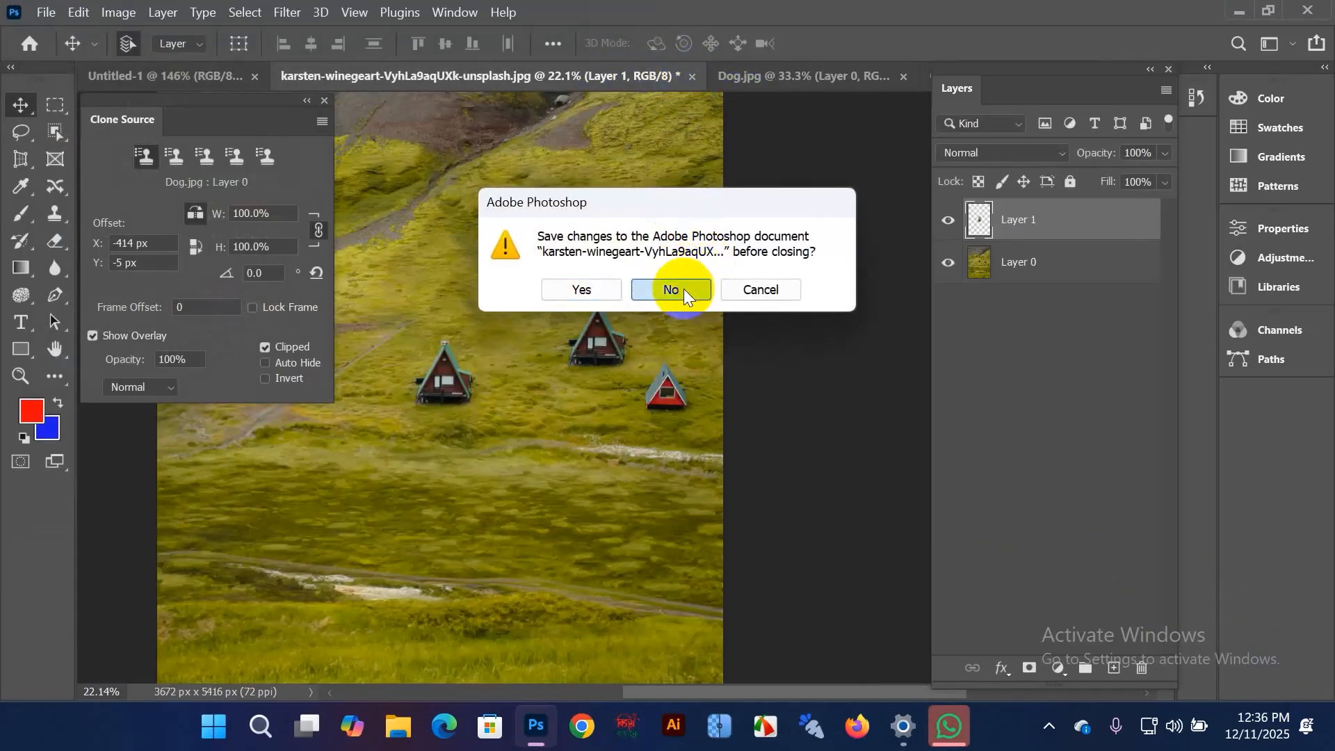
pyautogui.click(680, 289)
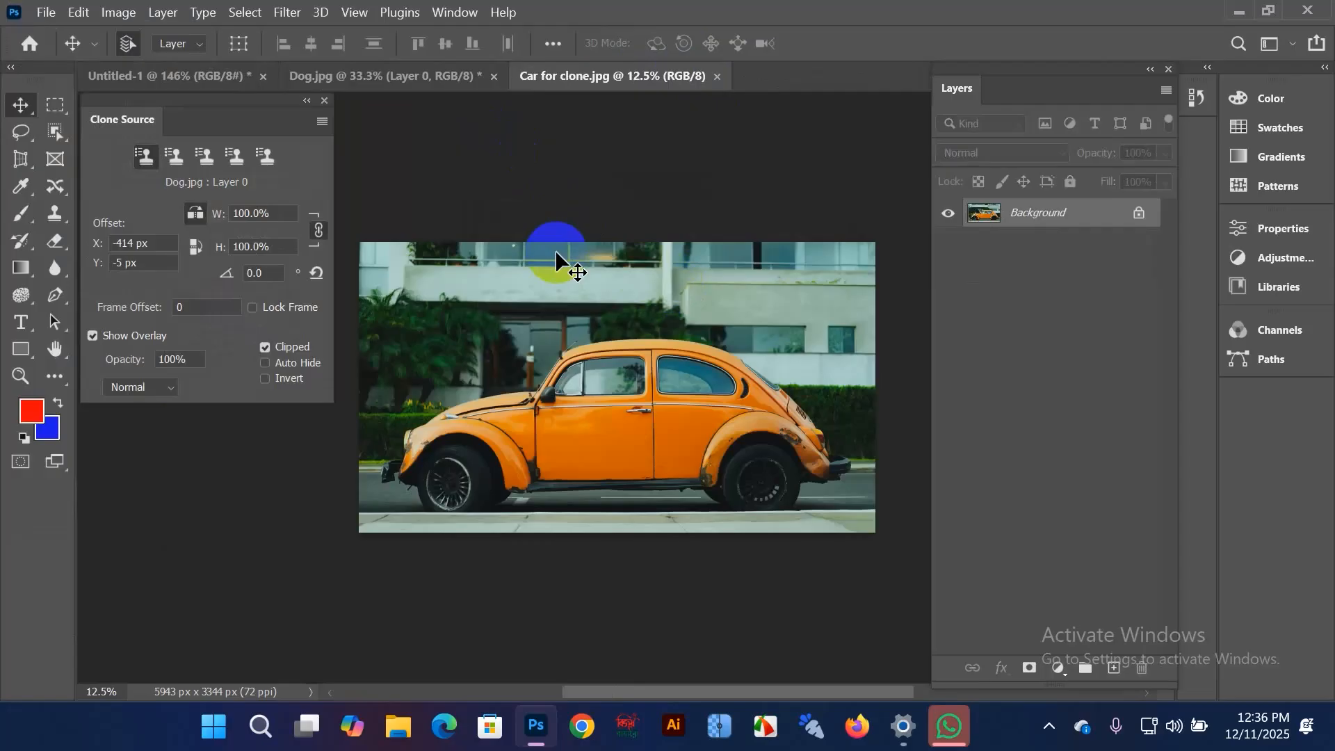
# Step: Move the Clone Source settings off the car photo and unlock its Background layer for editing
pyautogui.scroll(1, 757, 317)
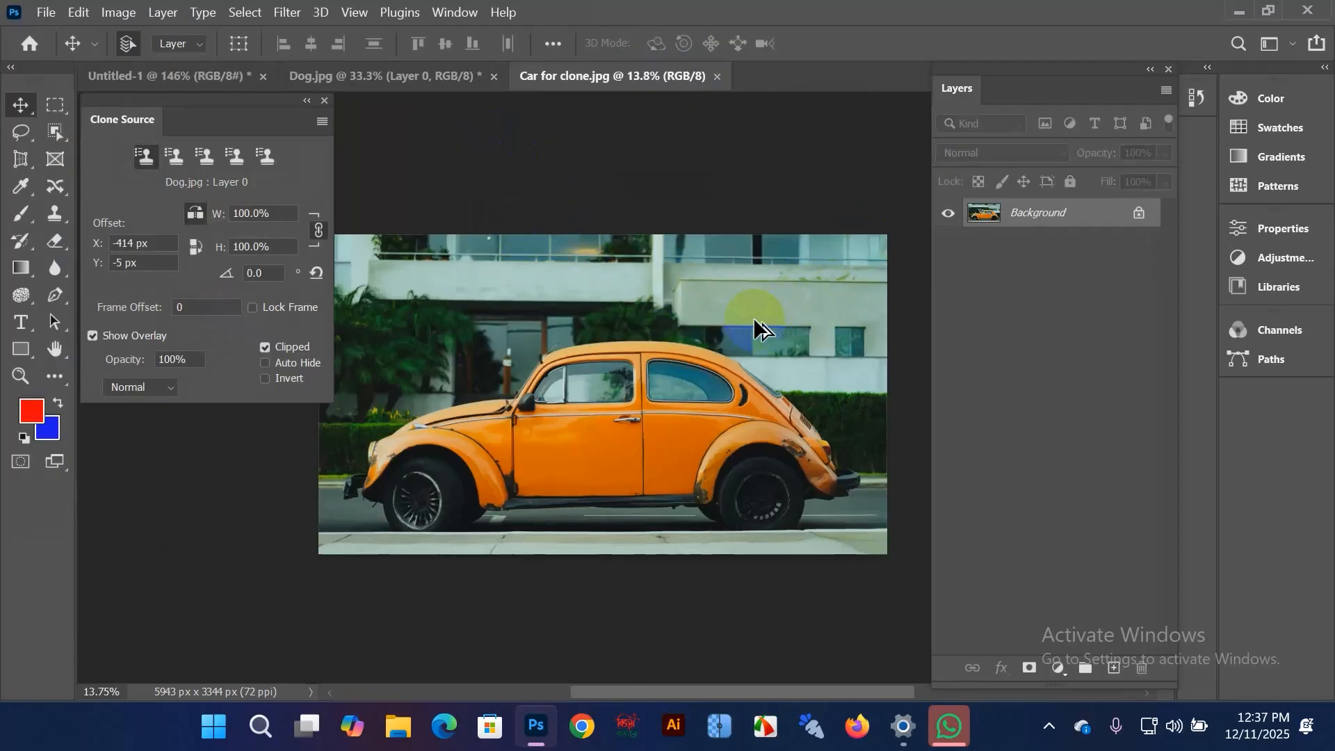
pyautogui.scroll(2, 753, 319)
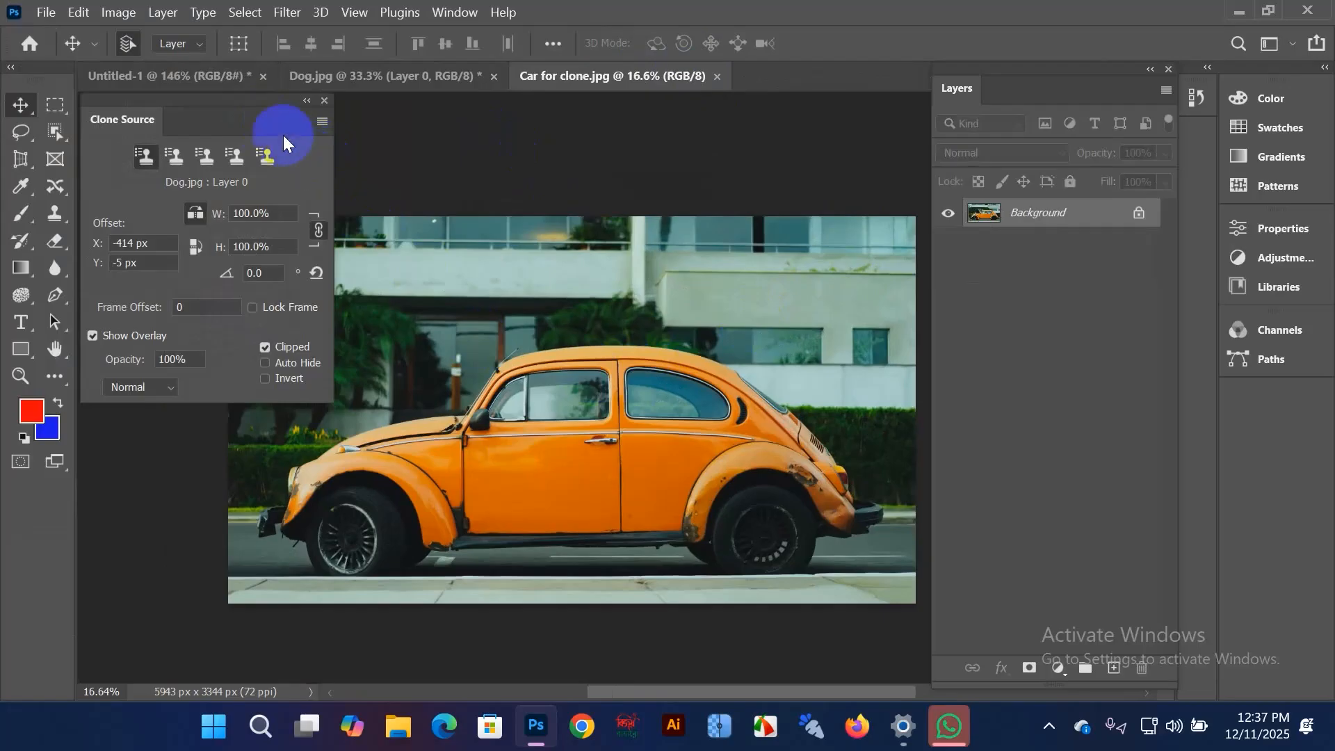
pyautogui.moveTo(257, 110)
pyautogui.mouseDown()
pyautogui.moveTo(203, 134)
pyautogui.moveTo(189, 93)
pyautogui.moveTo(812, 203)
pyautogui.moveTo(1183, 369)
pyautogui.moveTo(1106, 346)
pyautogui.mouseUp()
pyautogui.scroll(-1, 732, 332)
pyautogui.moveTo(733, 331); pyautogui.dragTo(629, 332)
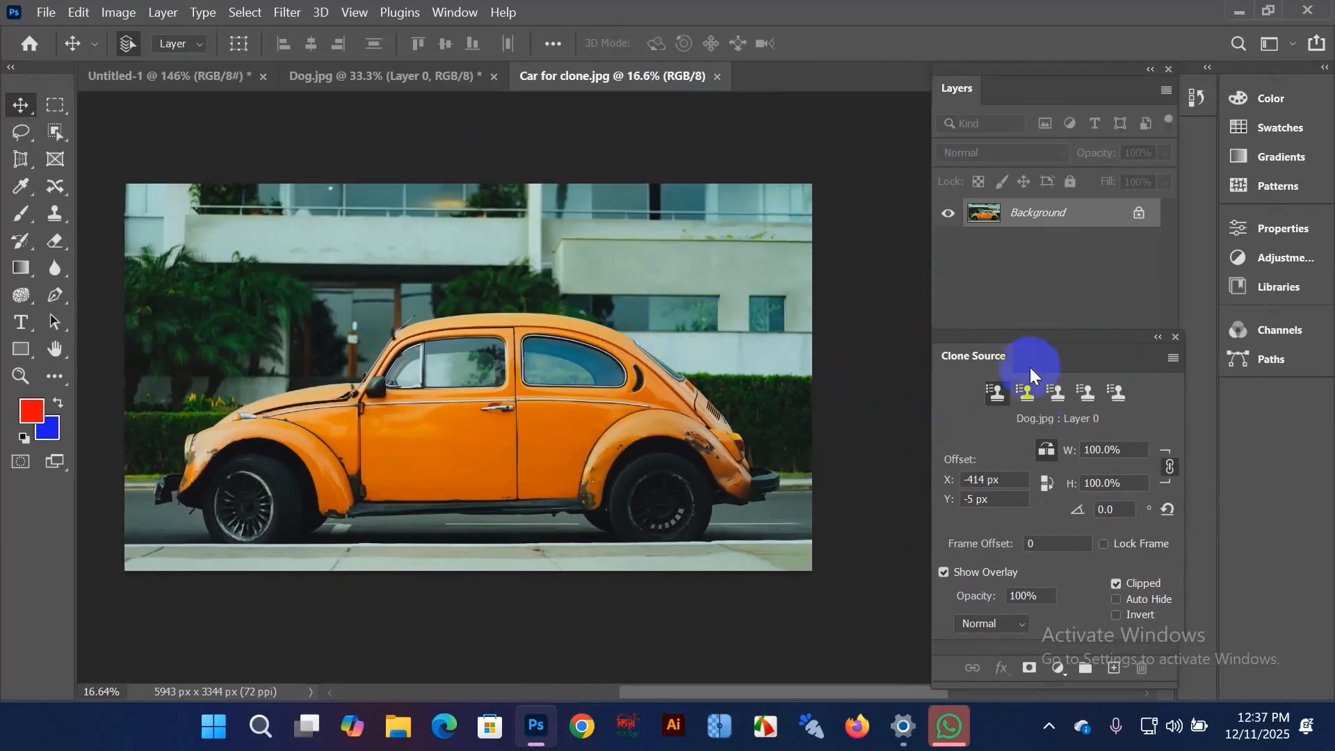
pyautogui.moveTo(1011, 335); pyautogui.dragTo(971, 344)
pyautogui.click(1136, 214)
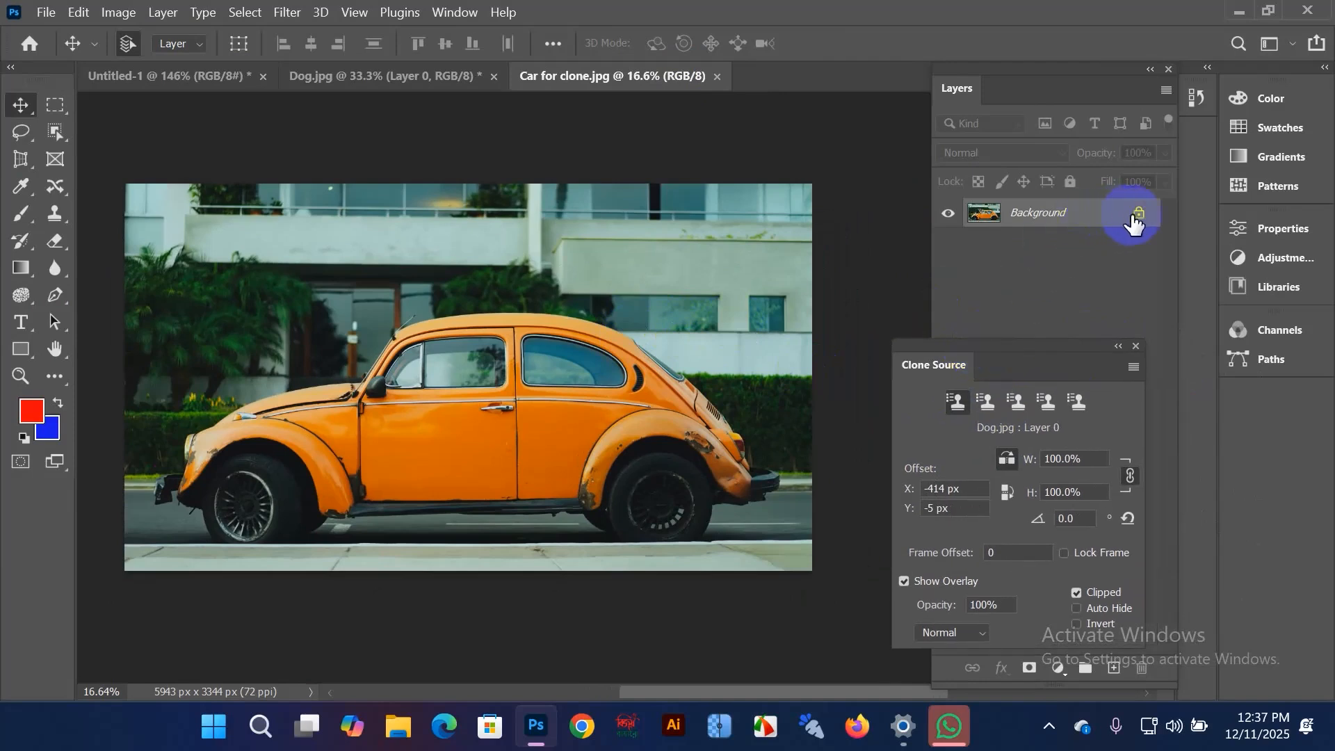
pyautogui.click(918, 345)
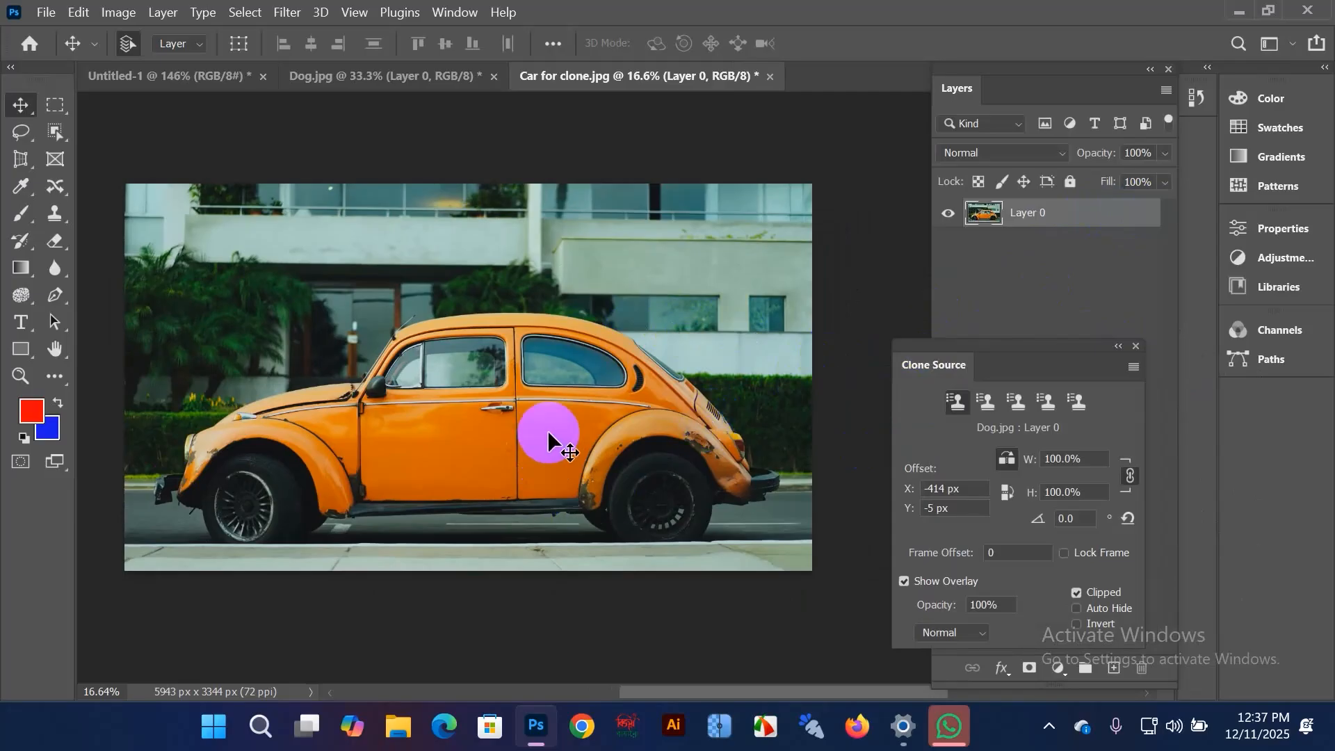
# Step: Add a new empty layer above the car photo, keeping the Clone Source settings in front
pyautogui.scroll(1, 548, 441)
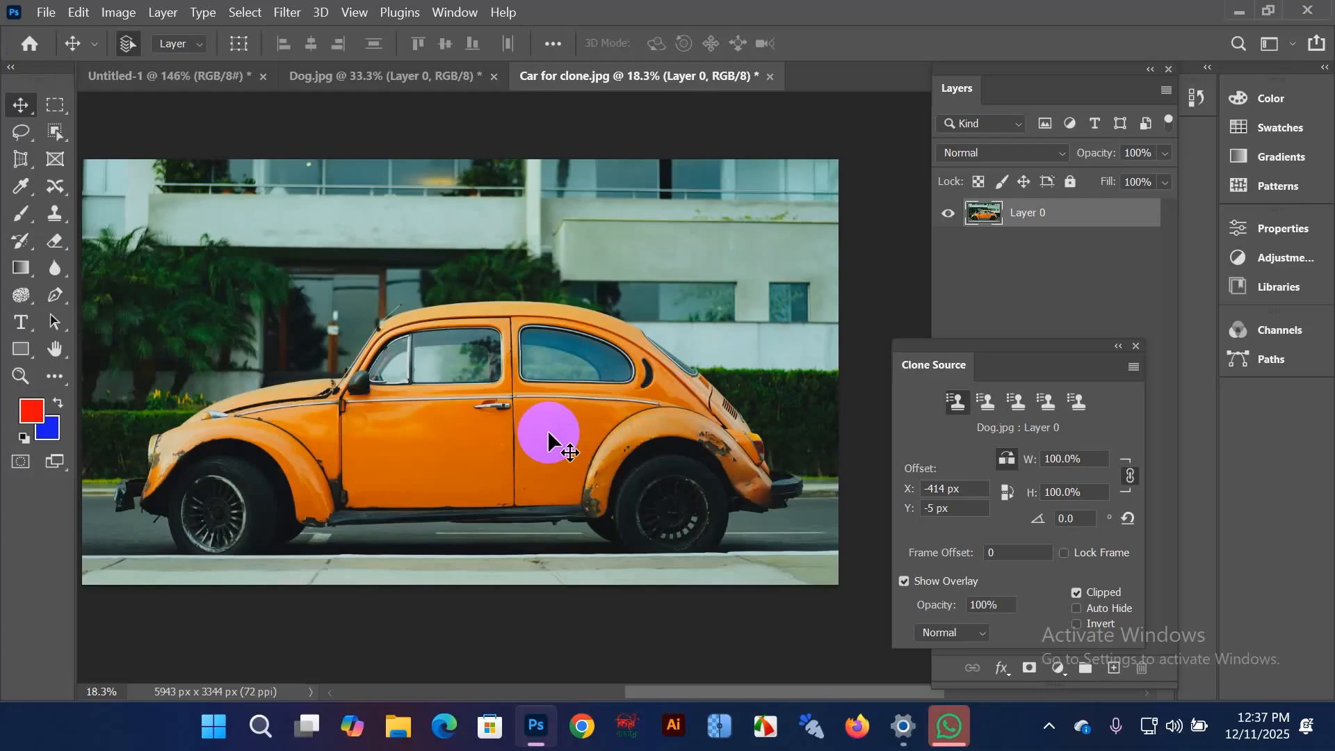
pyautogui.moveTo(548, 434); pyautogui.dragTo(503, 445)
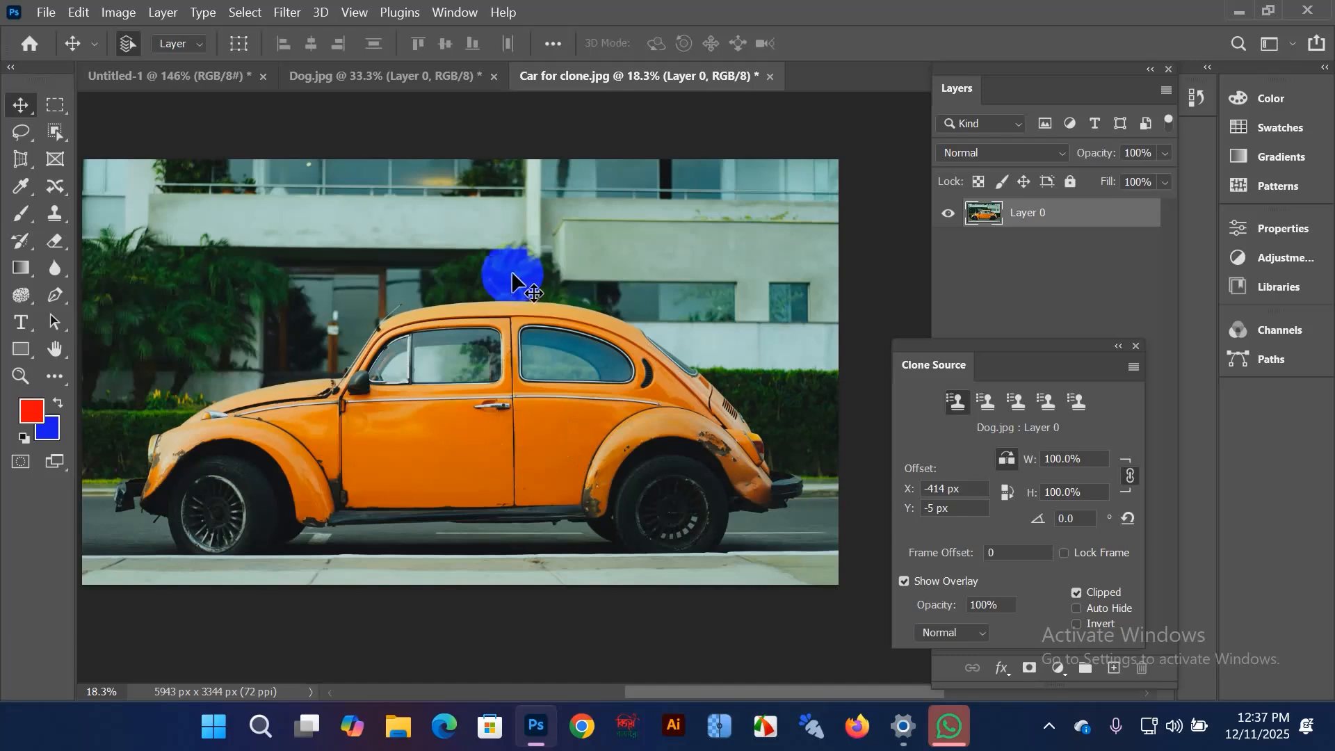
pyautogui.click(1113, 669)
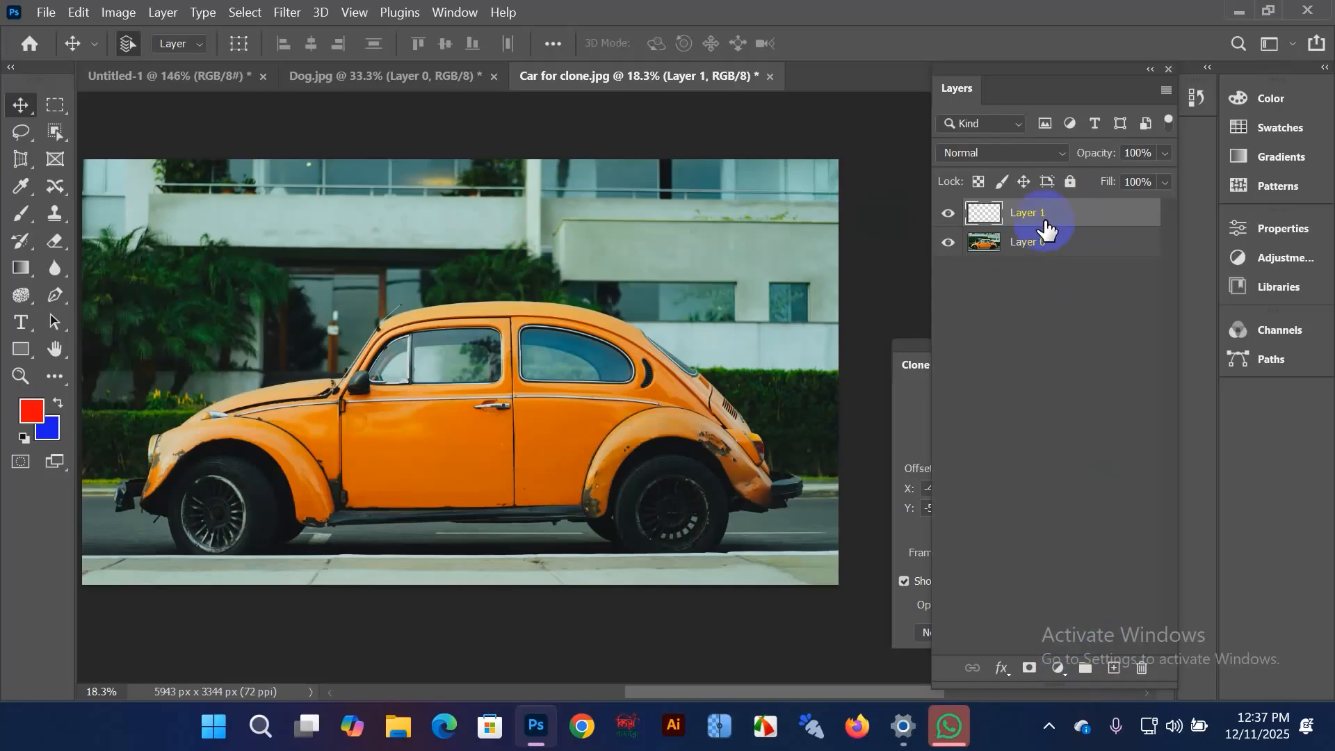
pyautogui.click(907, 353)
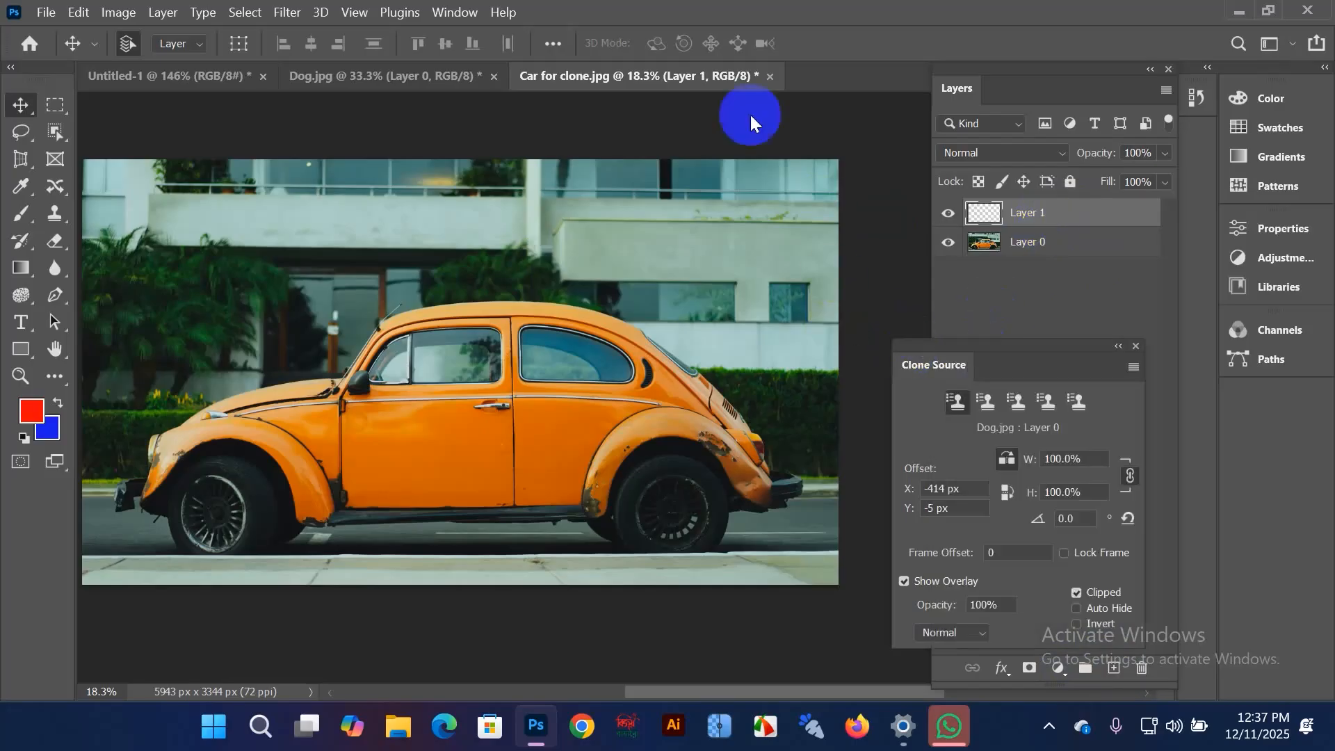
# Step: Sample the top of the car's door seam just under the roof with the Clone Stamp tool, using a 300 px brush
pyautogui.rightClick(52, 218)
pyautogui.click(94, 212)
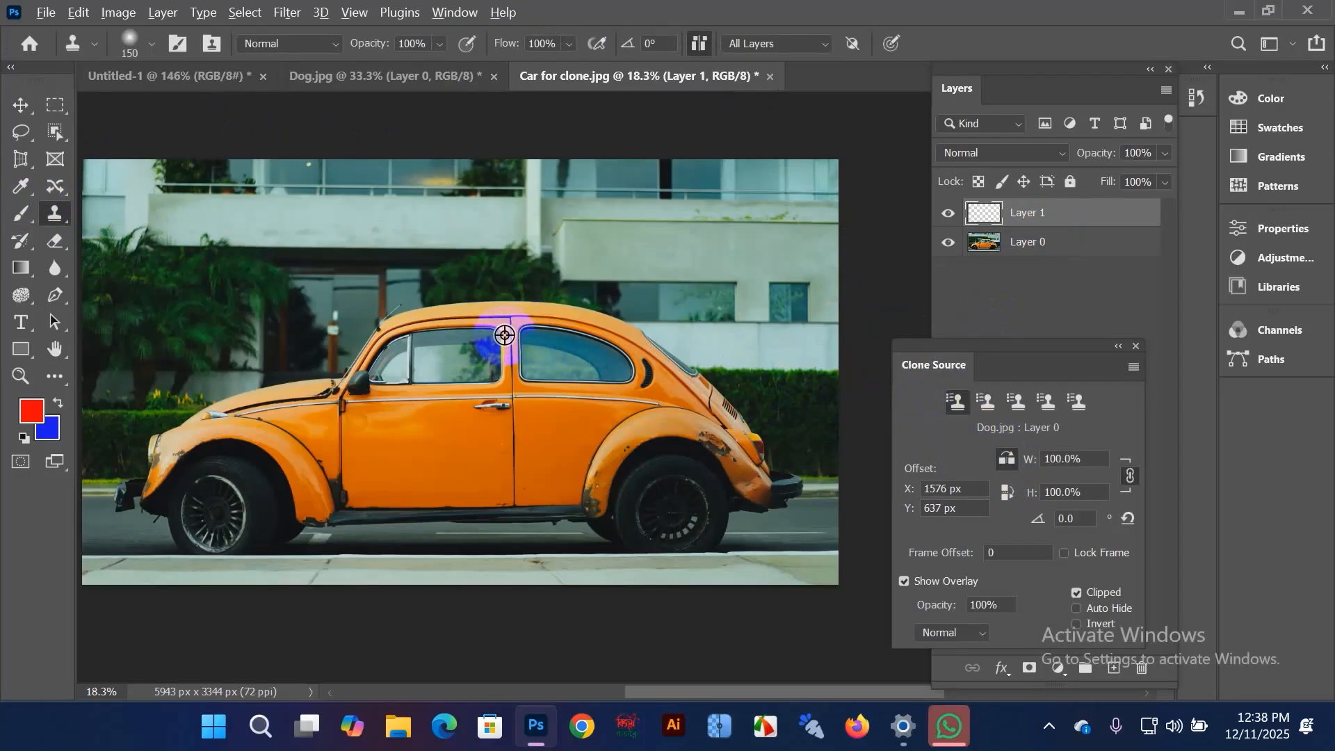
pyautogui.scroll(2, 507, 321)
pyautogui.scroll(3, 505, 321)
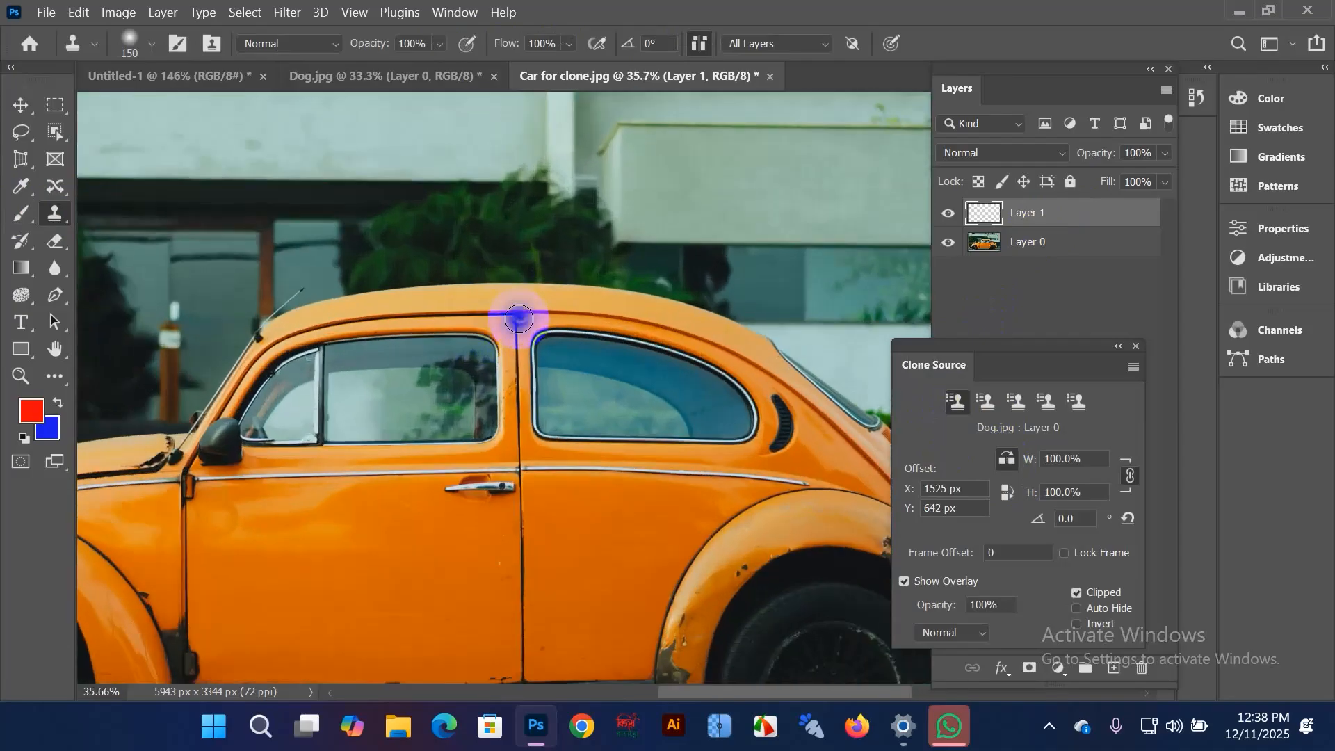
pyautogui.press(']')
pyautogui.press(']')
pyautogui.press(']')
pyautogui.press(']')
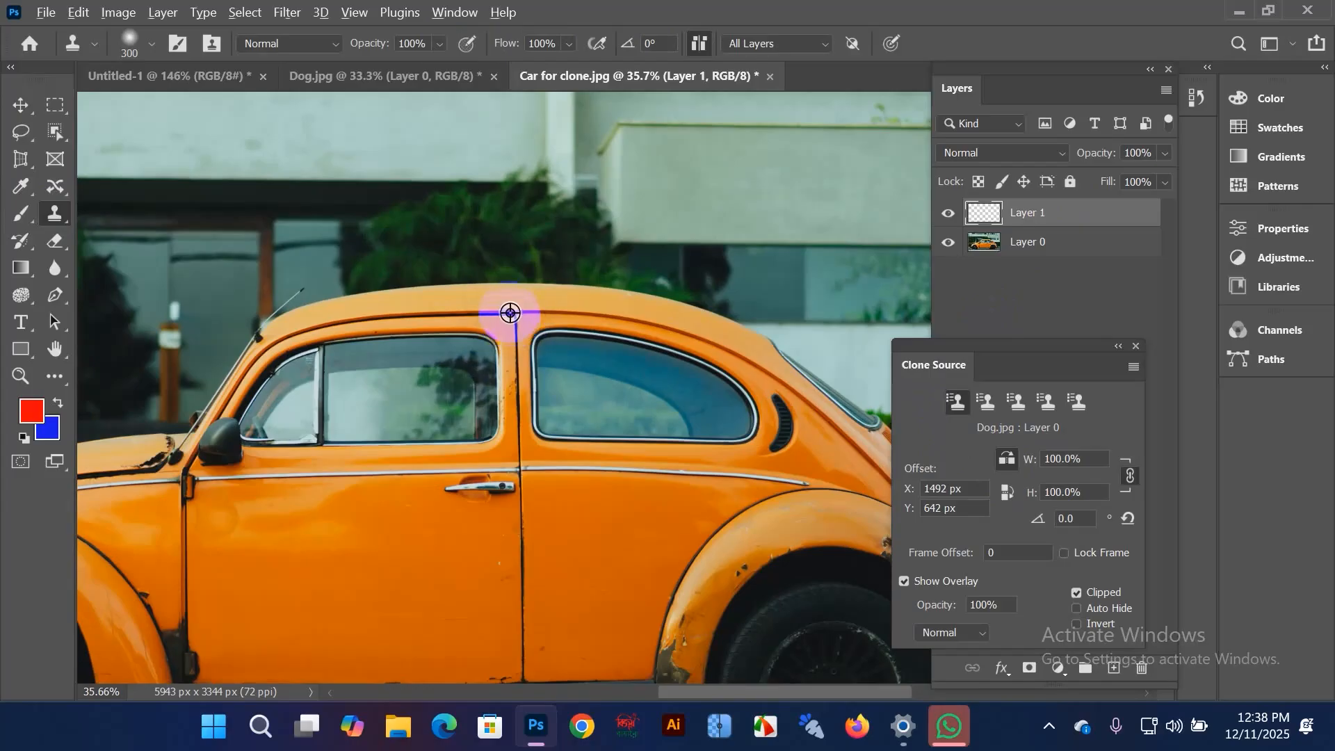
pyautogui.keyDown('alt'); pyautogui.click(509, 312); pyautogui.keyUp('alt')
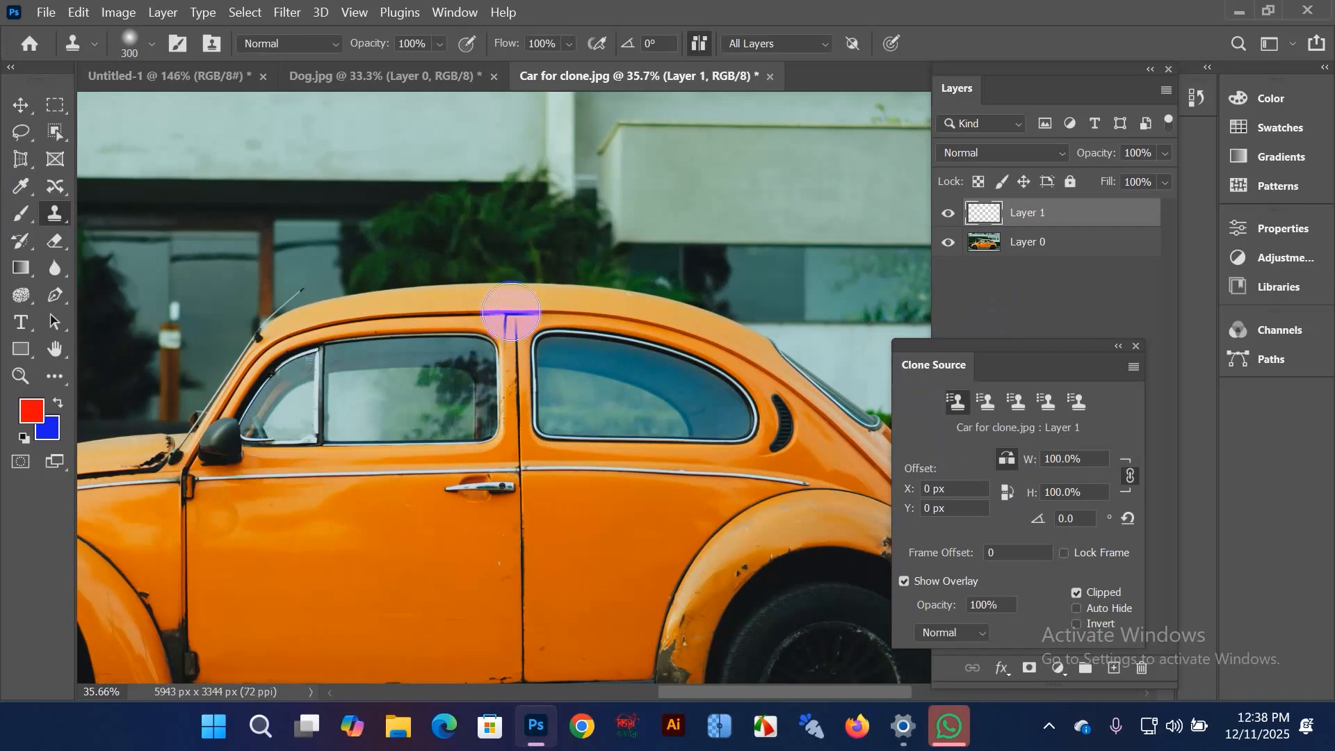
# Step: Set the mirrored clone source's rotation to -2.3° while checking its overlay against the roofline and door seam
pyautogui.scroll(4, 511, 313)
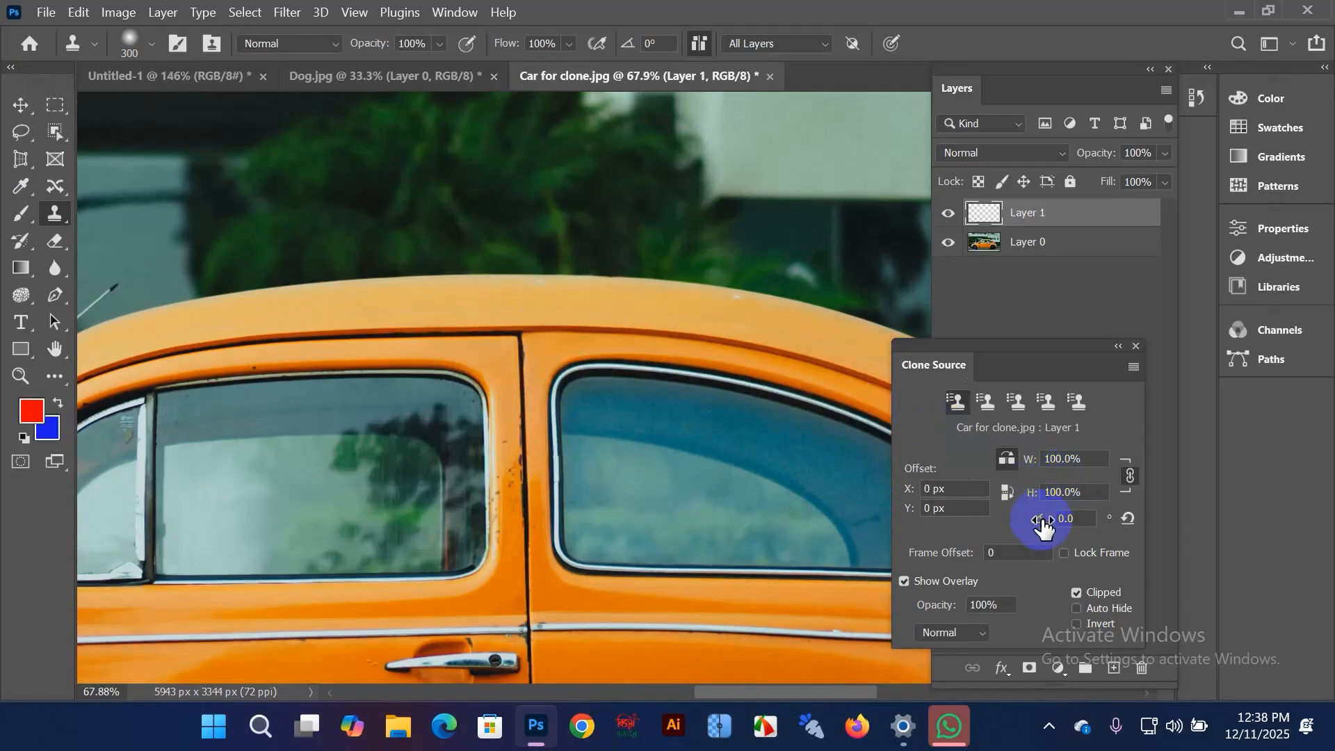
pyautogui.moveTo(1043, 526); pyautogui.dragTo(1000, 530)
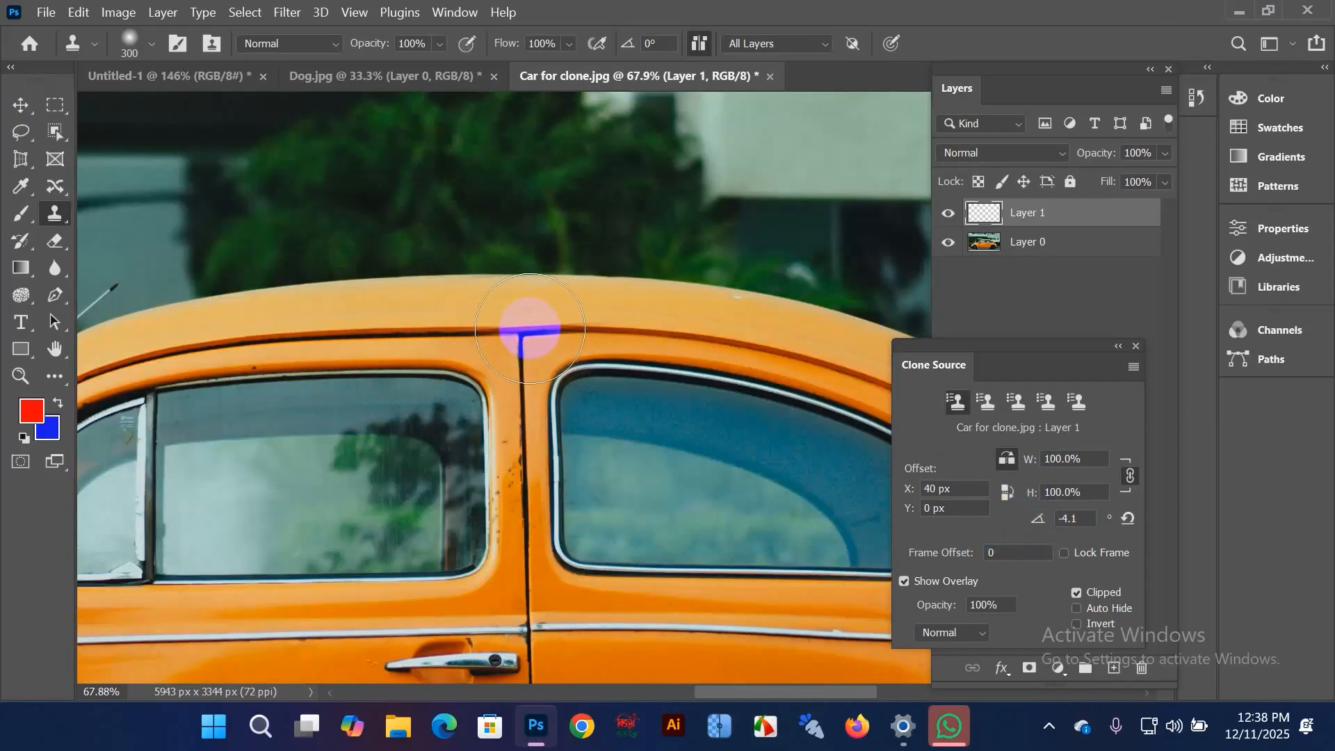
pyautogui.moveTo(1033, 523)
pyautogui.mouseDown()
pyautogui.moveTo(1051, 530)
pyautogui.moveTo(1037, 527)
pyautogui.mouseUp()
pyautogui.moveTo(441, 375); pyautogui.dragTo(531, 329)
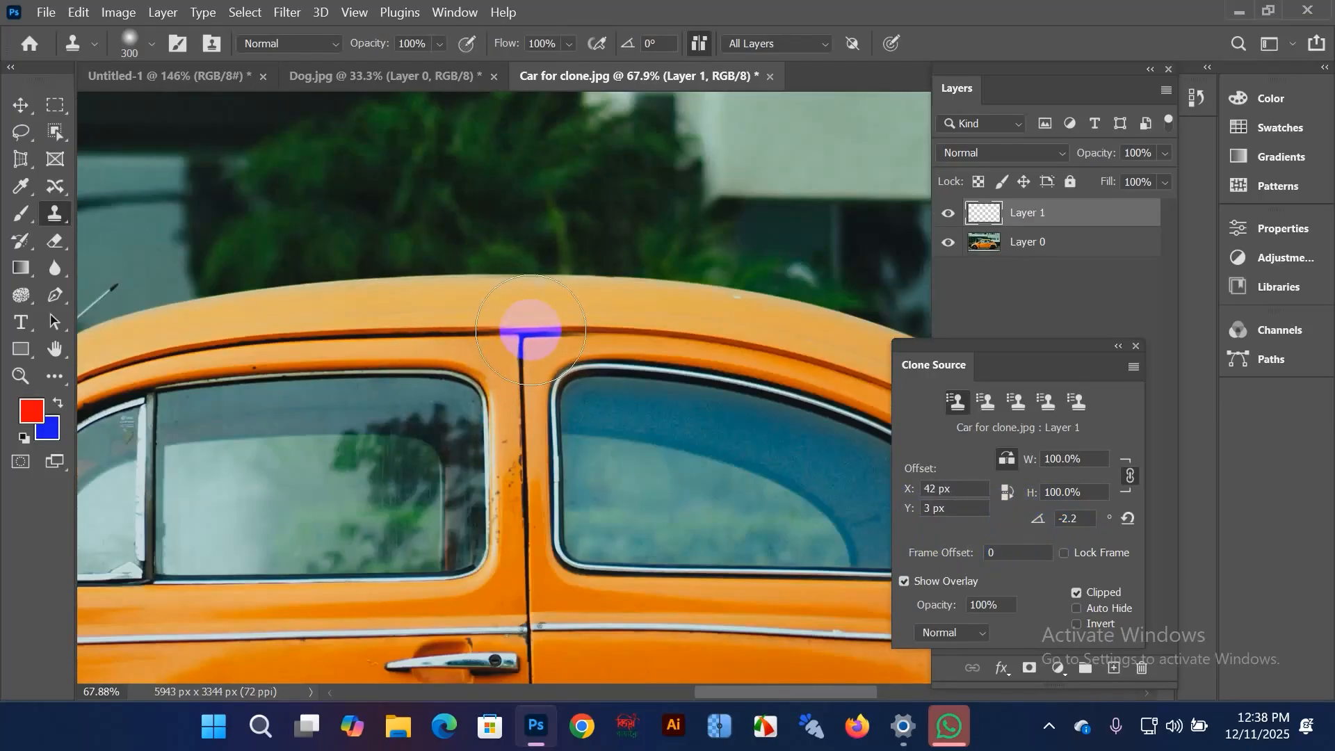
pyautogui.moveTo(1033, 519); pyautogui.dragTo(1034, 520)
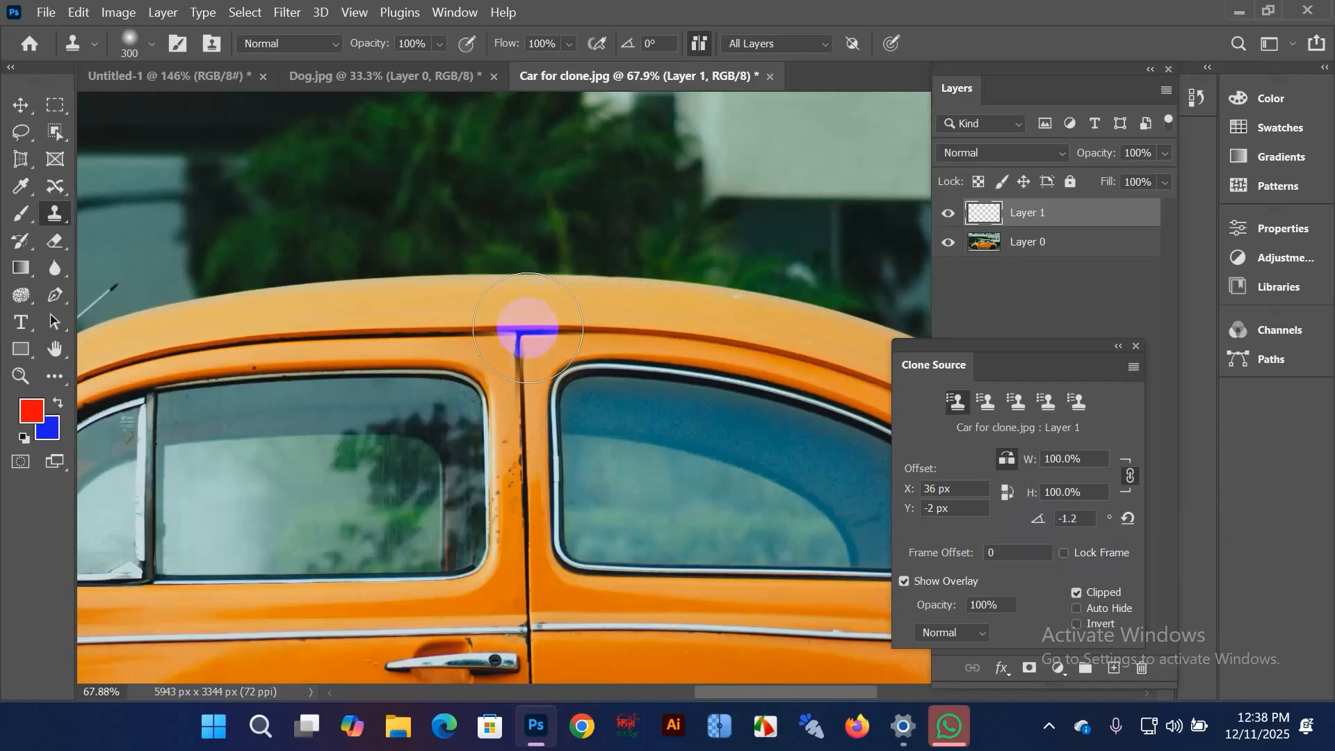
pyautogui.moveTo(1050, 522); pyautogui.dragTo(1008, 525)
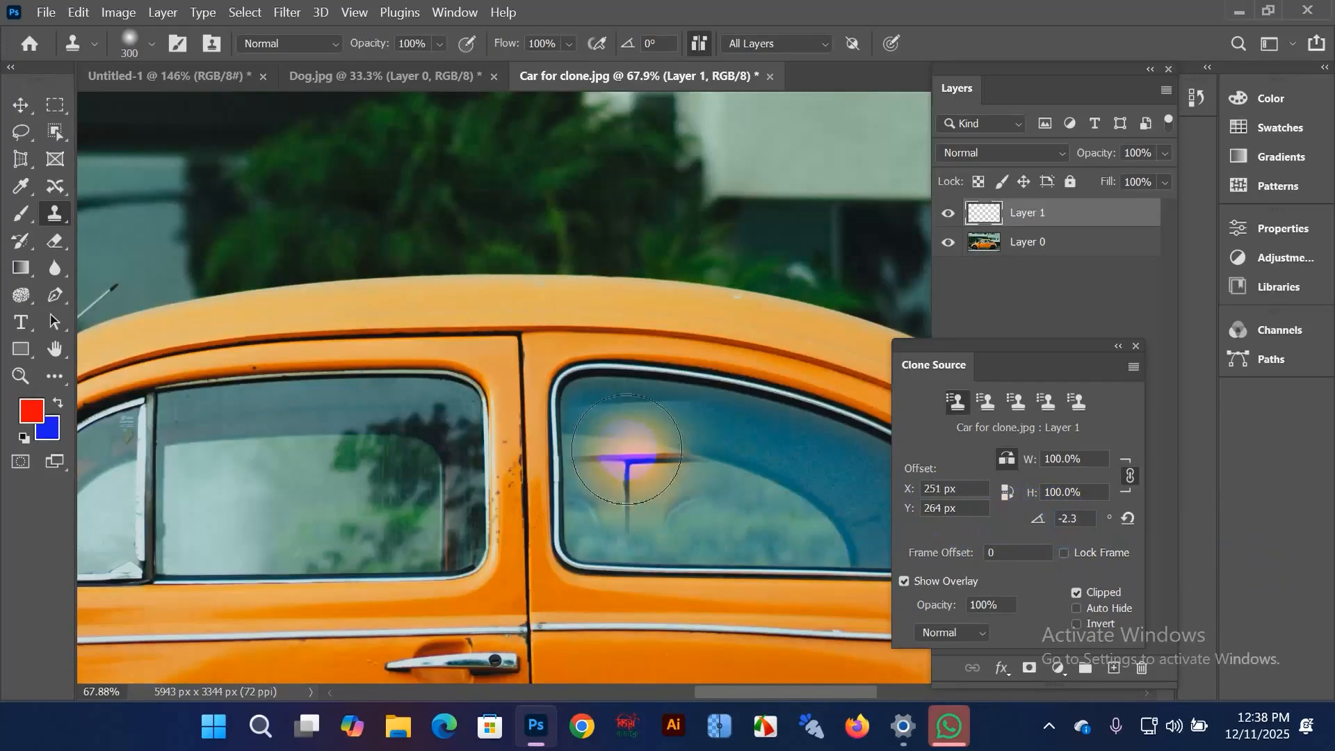
# Step: Clone the mirrored front half of the car over its rear half on Layer 1, starting at the door seam
pyautogui.scroll(-5, 627, 449)
pyautogui.moveTo(596, 441); pyautogui.dragTo(485, 337)
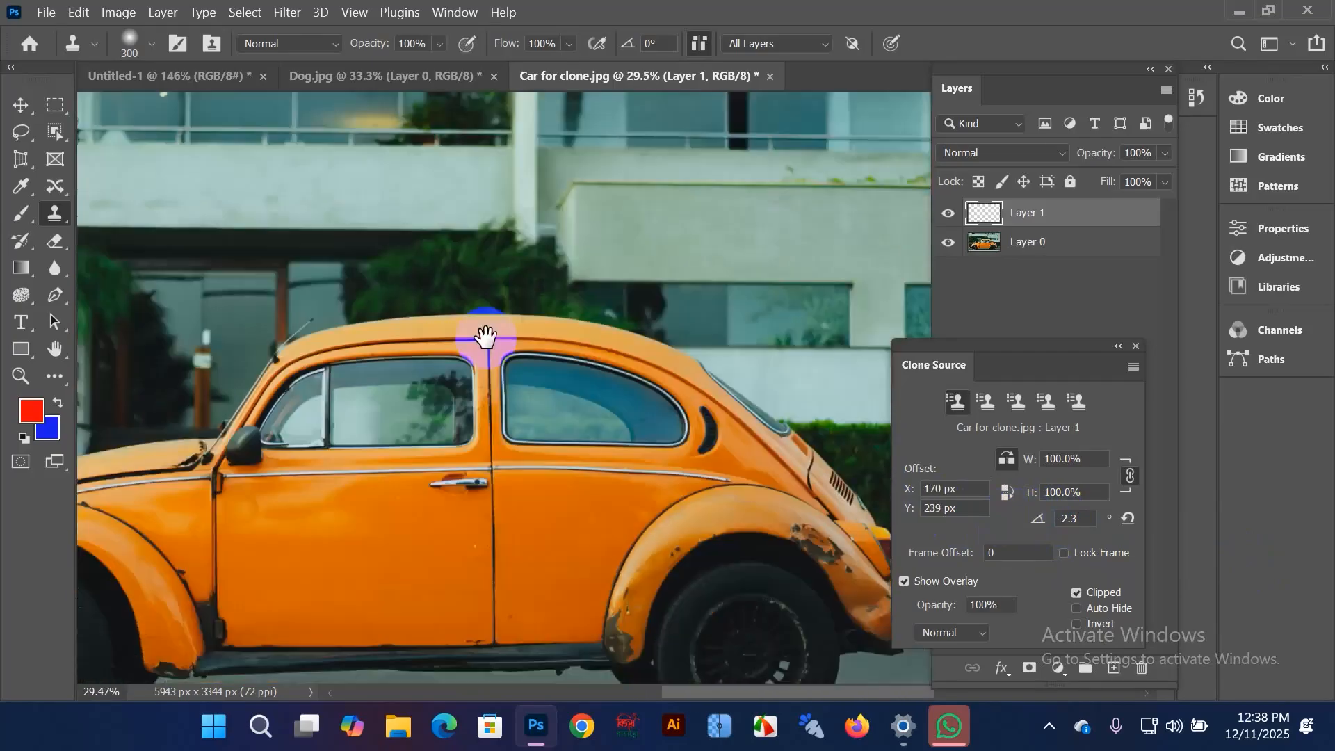
pyautogui.scroll(-3, 456, 240)
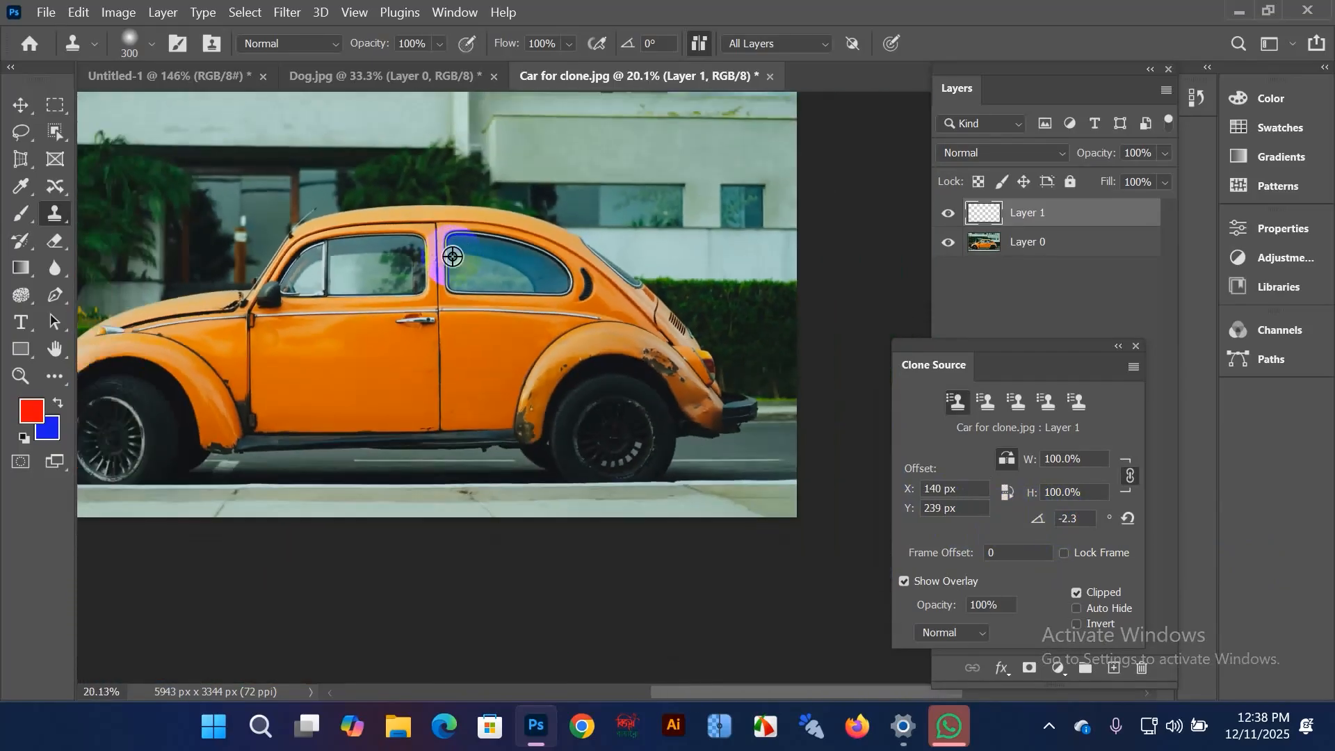
pyautogui.scroll(3, 450, 251)
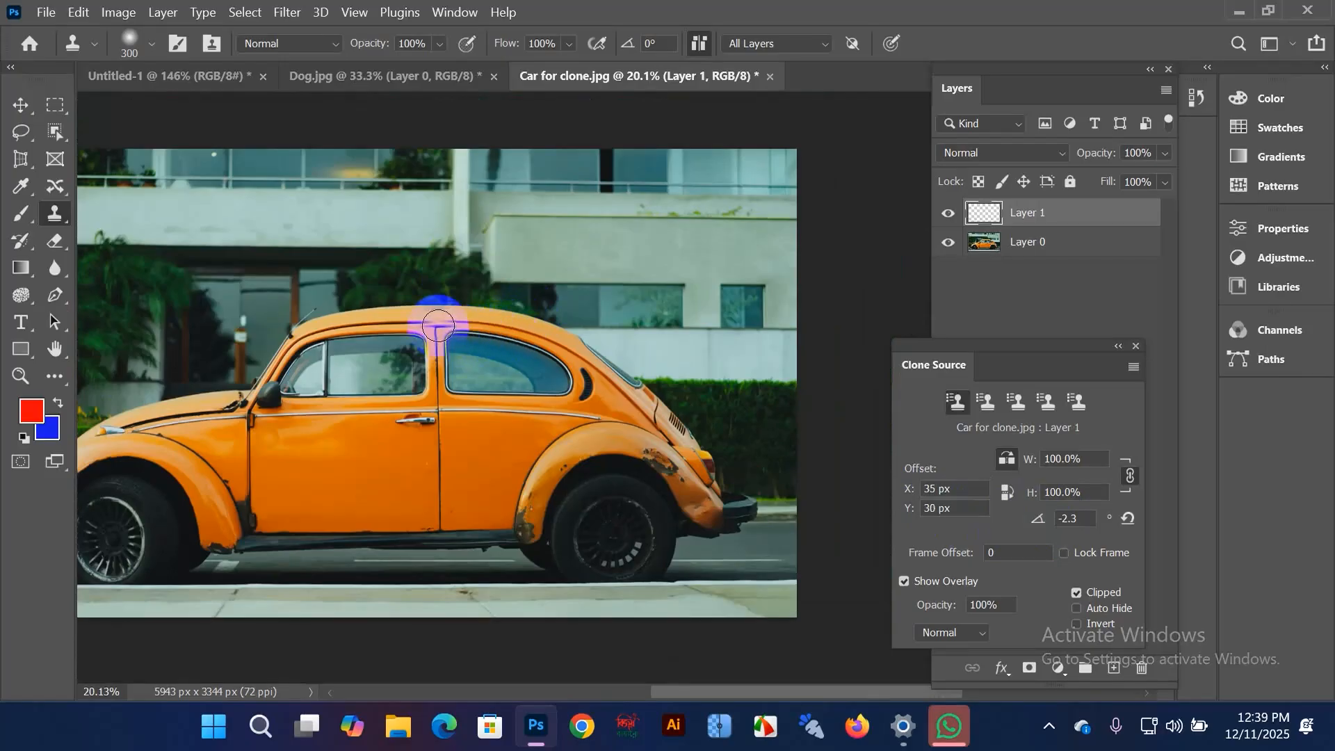
pyautogui.moveTo(438, 324)
pyautogui.mouseDown()
pyautogui.moveTo(485, 326)
pyautogui.moveTo(507, 389)
pyautogui.moveTo(570, 398)
pyautogui.moveTo(541, 377)
pyautogui.moveTo(524, 388)
pyautogui.moveTo(453, 323)
pyautogui.moveTo(479, 405)
pyautogui.moveTo(547, 482)
pyautogui.moveTo(569, 372)
pyautogui.moveTo(601, 402)
pyautogui.moveTo(591, 440)
pyautogui.moveTo(546, 400)
pyautogui.moveTo(536, 310)
pyautogui.moveTo(596, 358)
pyautogui.moveTo(589, 343)
pyautogui.moveTo(637, 422)
pyautogui.moveTo(712, 459)
pyautogui.moveTo(750, 520)
pyautogui.moveTo(774, 427)
pyautogui.moveTo(782, 495)
pyautogui.moveTo(703, 390)
pyautogui.moveTo(673, 390)
pyautogui.moveTo(803, 400)
pyautogui.moveTo(611, 364)
pyautogui.moveTo(701, 384)
pyautogui.moveTo(772, 438)
pyautogui.moveTo(782, 508)
pyautogui.moveTo(710, 497)
pyautogui.moveTo(747, 436)
pyautogui.moveTo(546, 582)
pyautogui.moveTo(587, 584)
pyautogui.moveTo(474, 457)
pyautogui.moveTo(493, 605)
pyautogui.moveTo(478, 488)
pyautogui.moveTo(494, 422)
pyautogui.moveTo(461, 412)
pyautogui.moveTo(467, 468)
pyautogui.moveTo(482, 403)
pyautogui.moveTo(468, 331)
pyautogui.moveTo(545, 373)
pyautogui.moveTo(549, 331)
pyautogui.moveTo(533, 302)
pyautogui.moveTo(594, 380)
pyautogui.moveTo(608, 326)
pyautogui.moveTo(578, 297)
pyautogui.moveTo(601, 350)
pyautogui.moveTo(663, 381)
pyautogui.moveTo(636, 557)
pyautogui.moveTo(608, 429)
pyautogui.moveTo(603, 467)
pyautogui.moveTo(652, 611)
pyautogui.moveTo(652, 481)
pyautogui.moveTo(711, 615)
pyautogui.moveTo(701, 482)
pyautogui.moveTo(711, 532)
pyautogui.moveTo(766, 560)
pyautogui.moveTo(748, 497)
pyautogui.moveTo(805, 535)
pyautogui.moveTo(779, 512)
pyautogui.moveTo(769, 603)
pyautogui.moveTo(786, 530)
pyautogui.moveTo(766, 453)
pyautogui.moveTo(667, 515)
pyautogui.moveTo(596, 540)
pyautogui.moveTo(492, 533)
pyautogui.moveTo(476, 546)
pyautogui.moveTo(461, 348)
pyautogui.moveTo(480, 319)
pyautogui.moveTo(545, 310)
pyautogui.moveTo(822, 477)
pyautogui.moveTo(687, 538)
pyautogui.moveTo(744, 538)
pyautogui.moveTo(678, 554)
pyautogui.moveTo(763, 543)
pyautogui.moveTo(700, 552)
pyautogui.mouseUp()
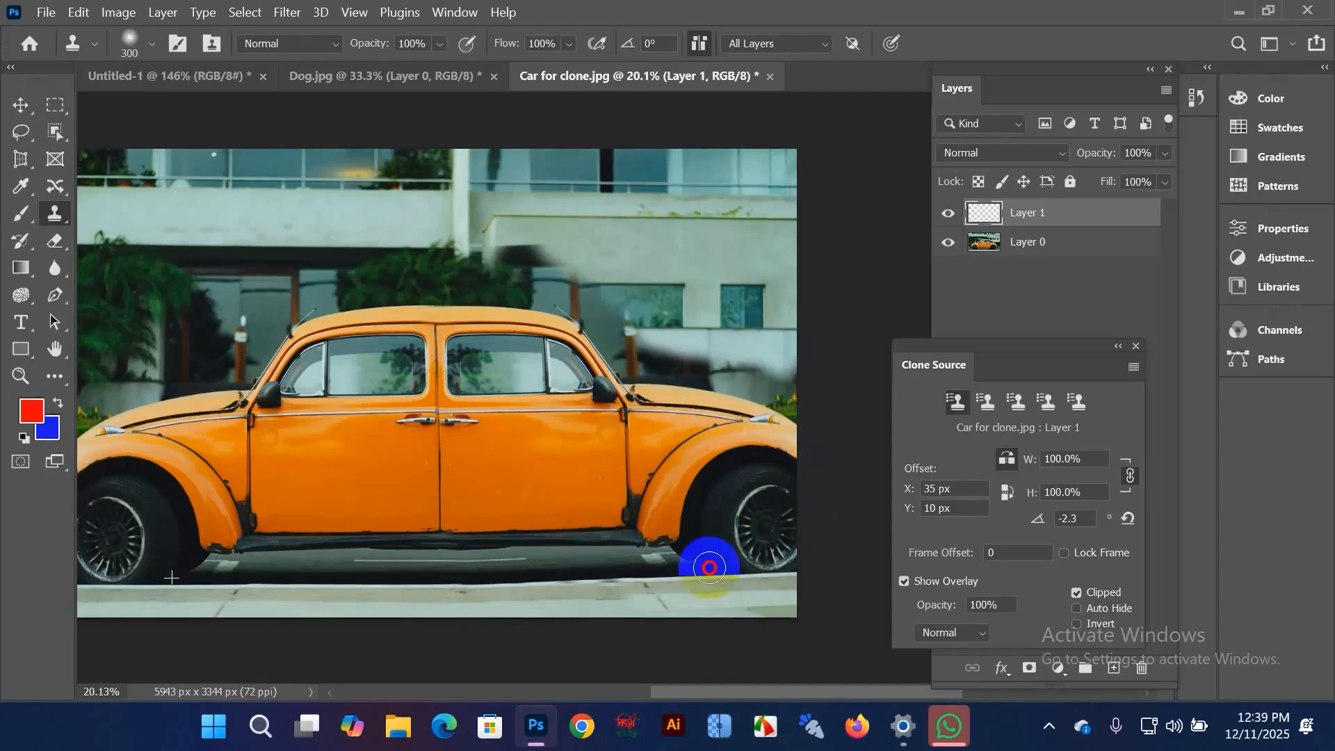
# Step: Hide Layer 0 to isolate the cloned half of the car on Layer 1
pyautogui.scroll(2, 644, 407)
pyautogui.scroll(5, 644, 434)
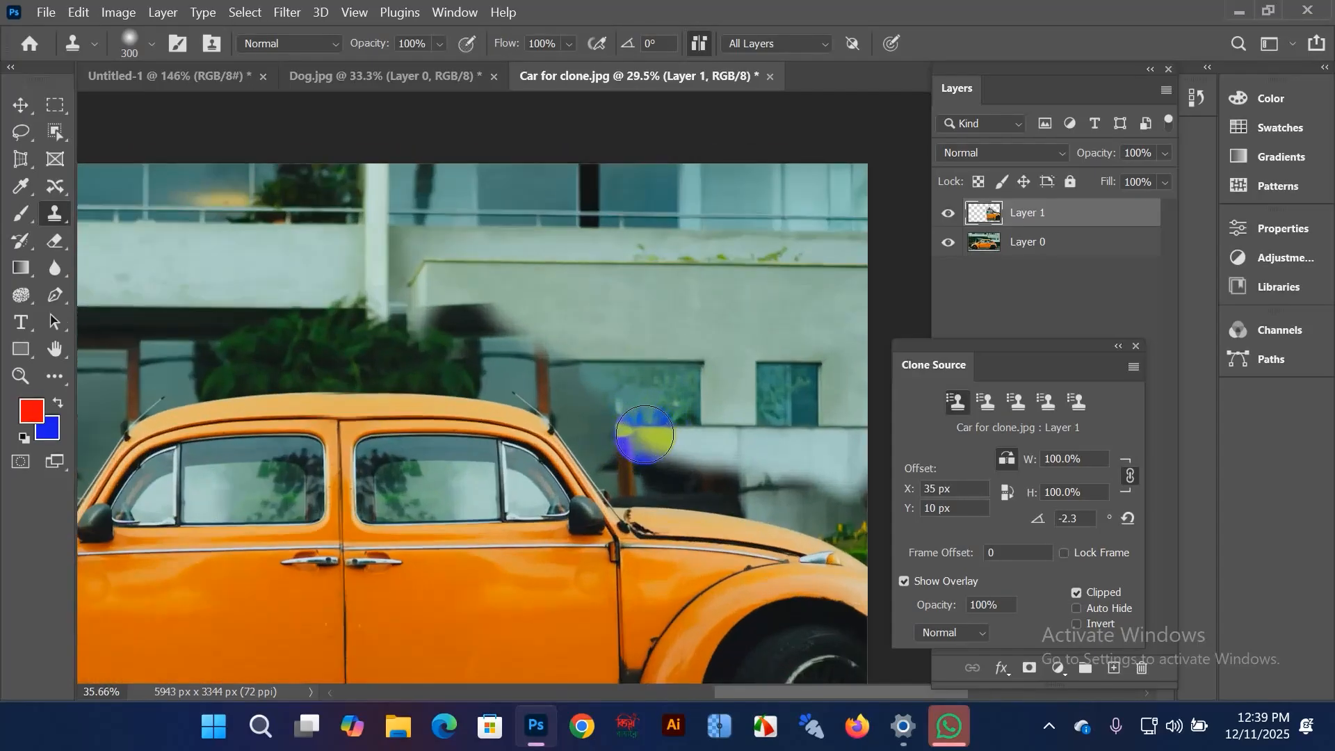
pyautogui.scroll(-4, 628, 497)
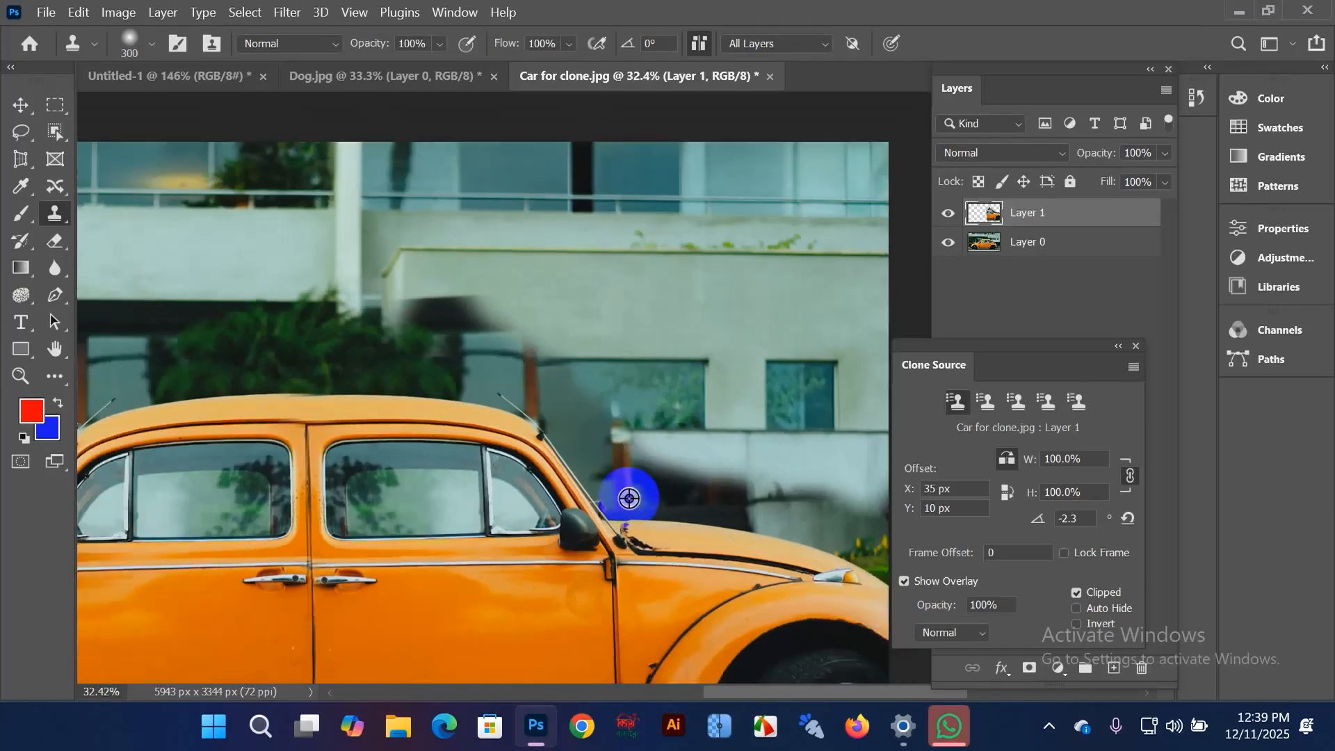
pyautogui.click(946, 249)
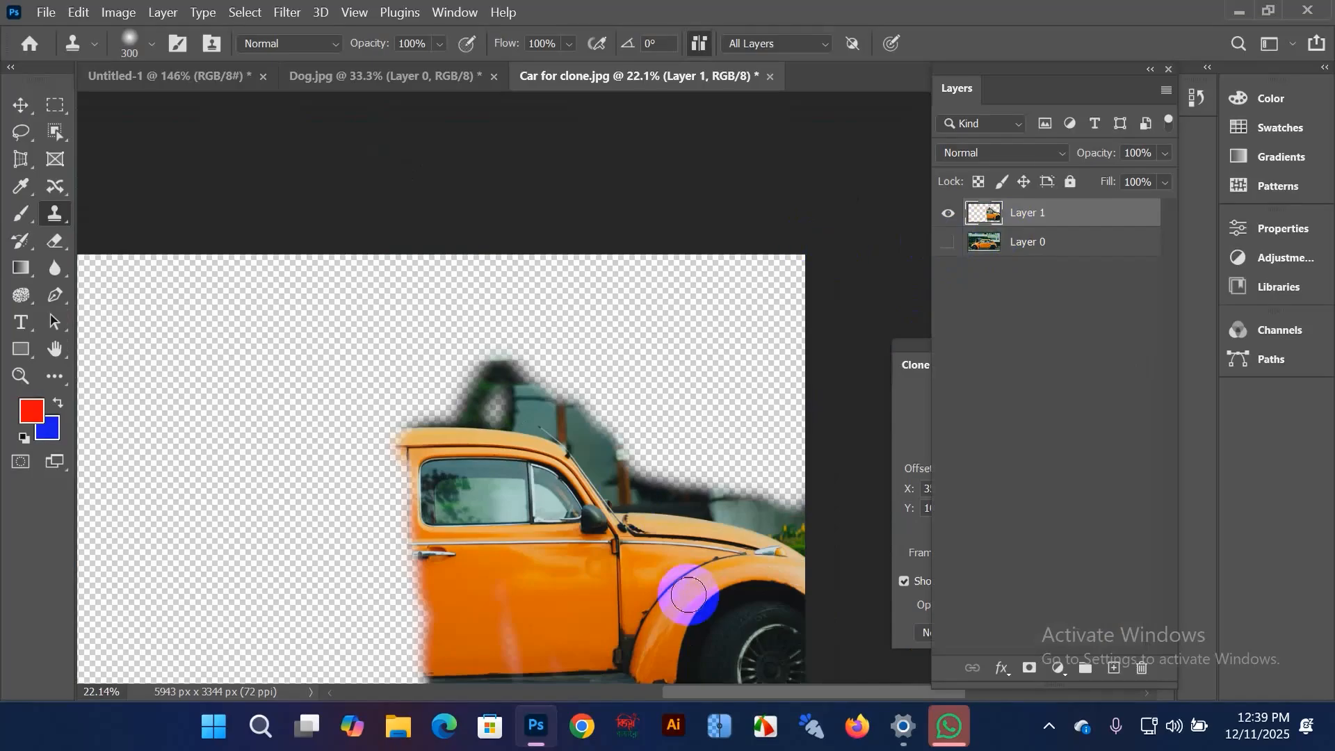
pyautogui.scroll(-3, 656, 477)
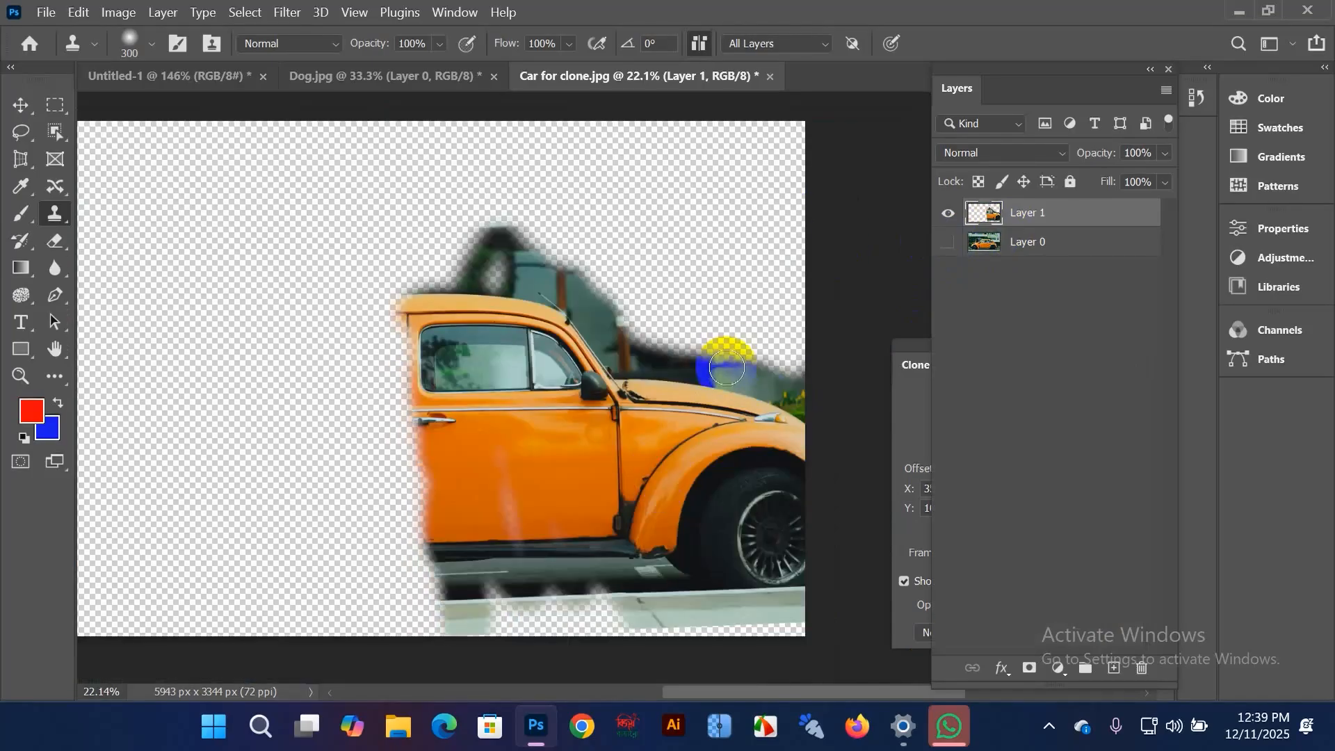
pyautogui.scroll(1, 730, 357)
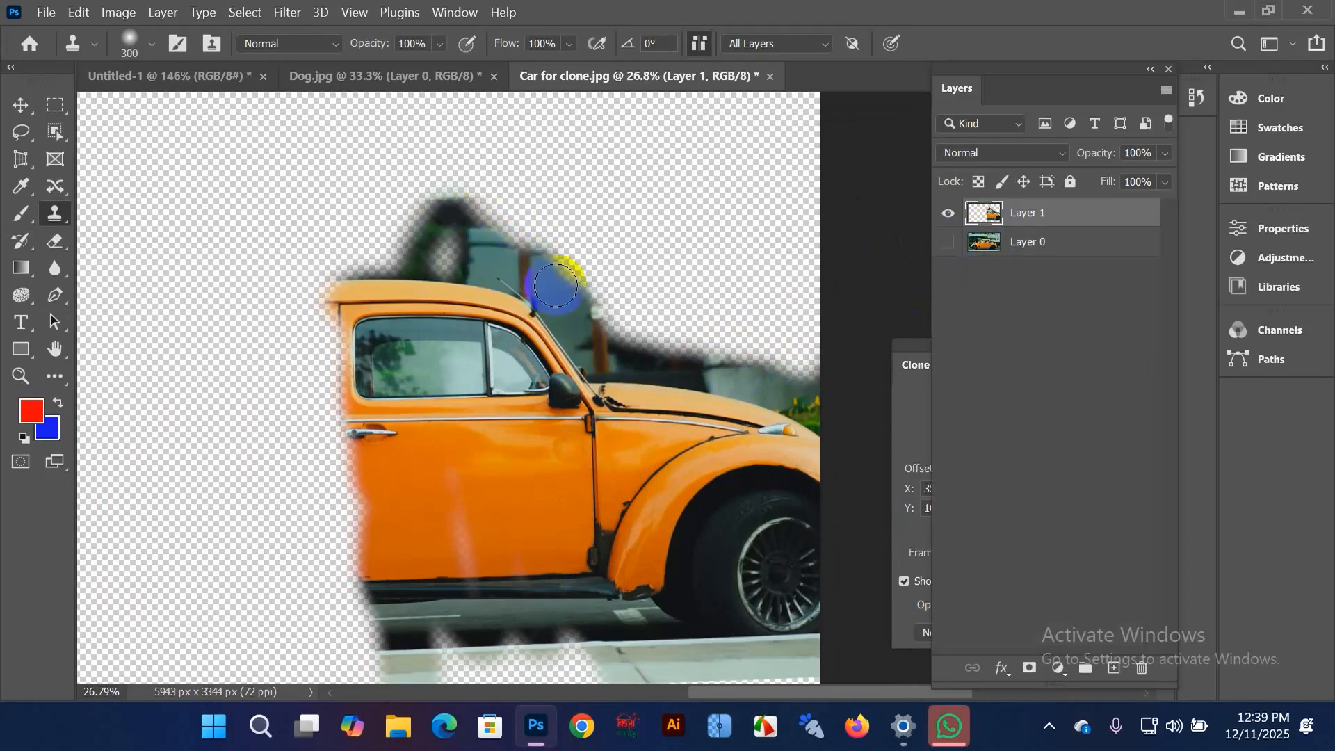
# Step: Erase the cloned background above the car's roof and hood with a 300 px Eraser brush, and show Layer 0 again
pyautogui.click(56, 240)
pyautogui.click(154, 248)
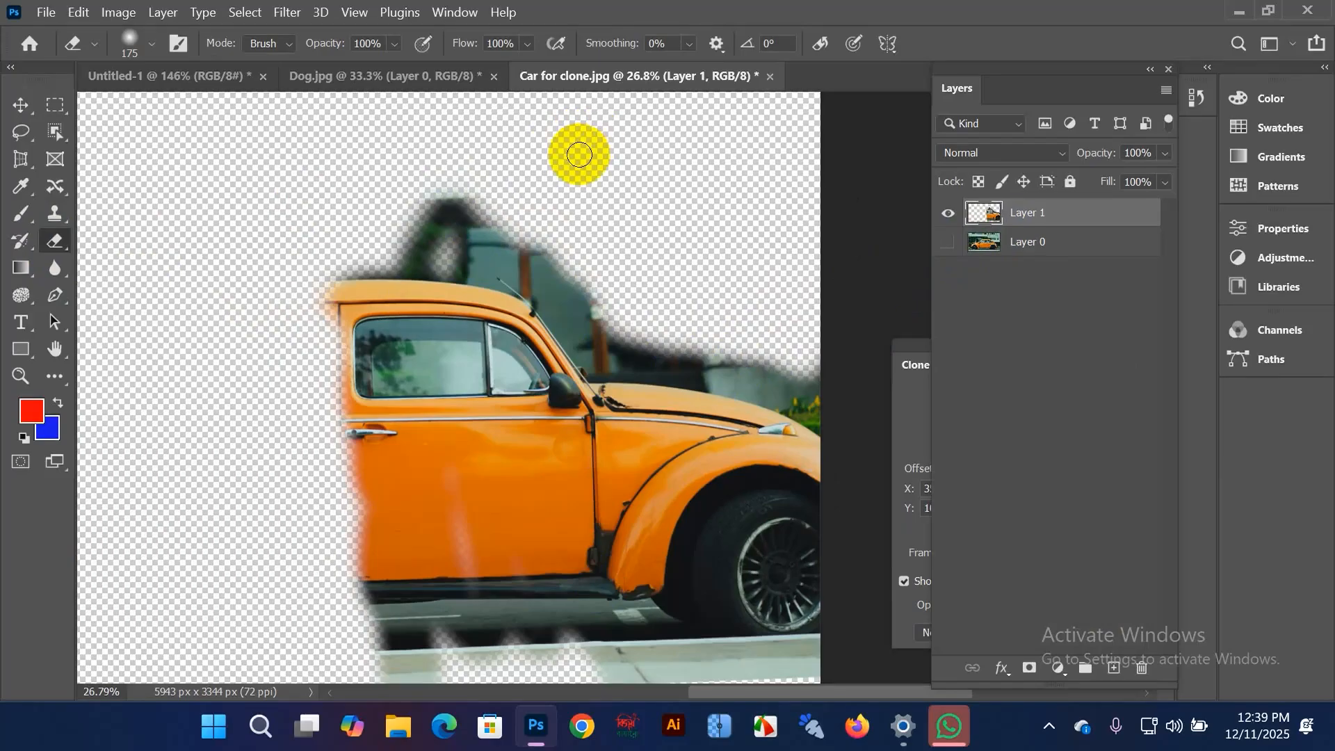
pyautogui.rightClick(581, 147)
pyautogui.click(688, 253)
pyautogui.click(574, 138)
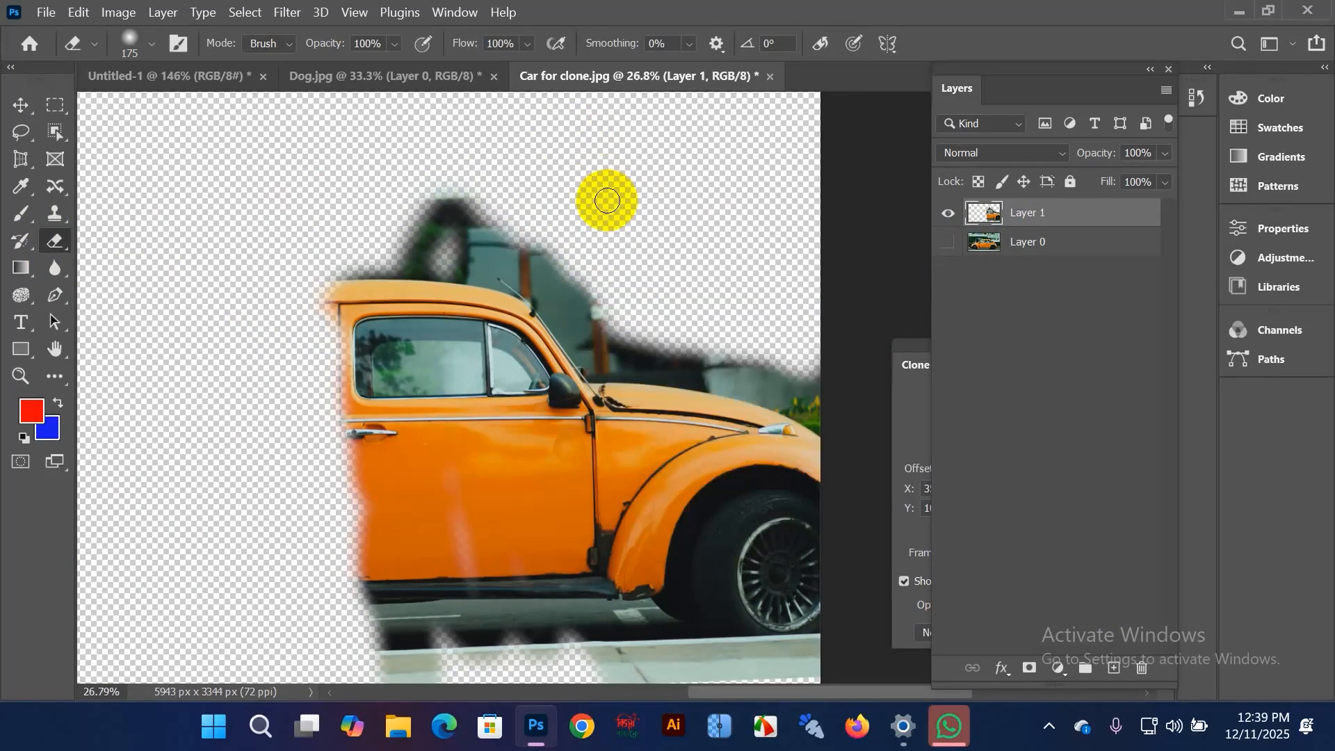
pyautogui.press('[')
pyautogui.press('[')
pyautogui.press(']')
pyautogui.press(']')
pyautogui.press(']')
pyautogui.press(']')
pyautogui.press(']')
pyautogui.moveTo(491, 204)
pyautogui.mouseDown()
pyautogui.moveTo(516, 230)
pyautogui.moveTo(431, 220)
pyautogui.moveTo(459, 220)
pyautogui.moveTo(409, 233)
pyautogui.moveTo(524, 245)
pyautogui.moveTo(594, 298)
pyautogui.moveTo(832, 400)
pyautogui.moveTo(640, 339)
pyautogui.mouseUp()
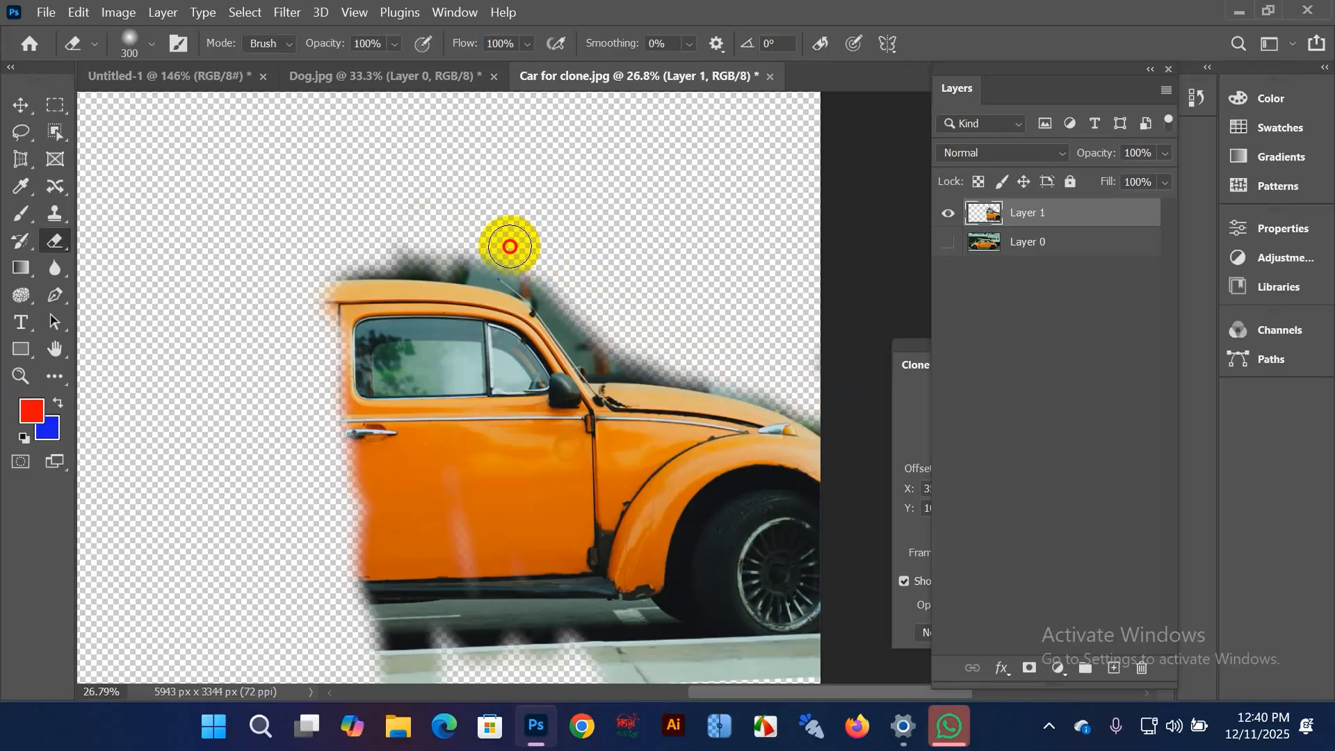
pyautogui.moveTo(523, 241)
pyautogui.mouseDown()
pyautogui.moveTo(599, 335)
pyautogui.moveTo(653, 344)
pyautogui.moveTo(607, 344)
pyautogui.moveTo(575, 295)
pyautogui.moveTo(522, 259)
pyautogui.moveTo(401, 236)
pyautogui.moveTo(601, 300)
pyautogui.moveTo(447, 215)
pyautogui.moveTo(334, 259)
pyautogui.moveTo(381, 244)
pyautogui.moveTo(495, 261)
pyautogui.mouseUp()
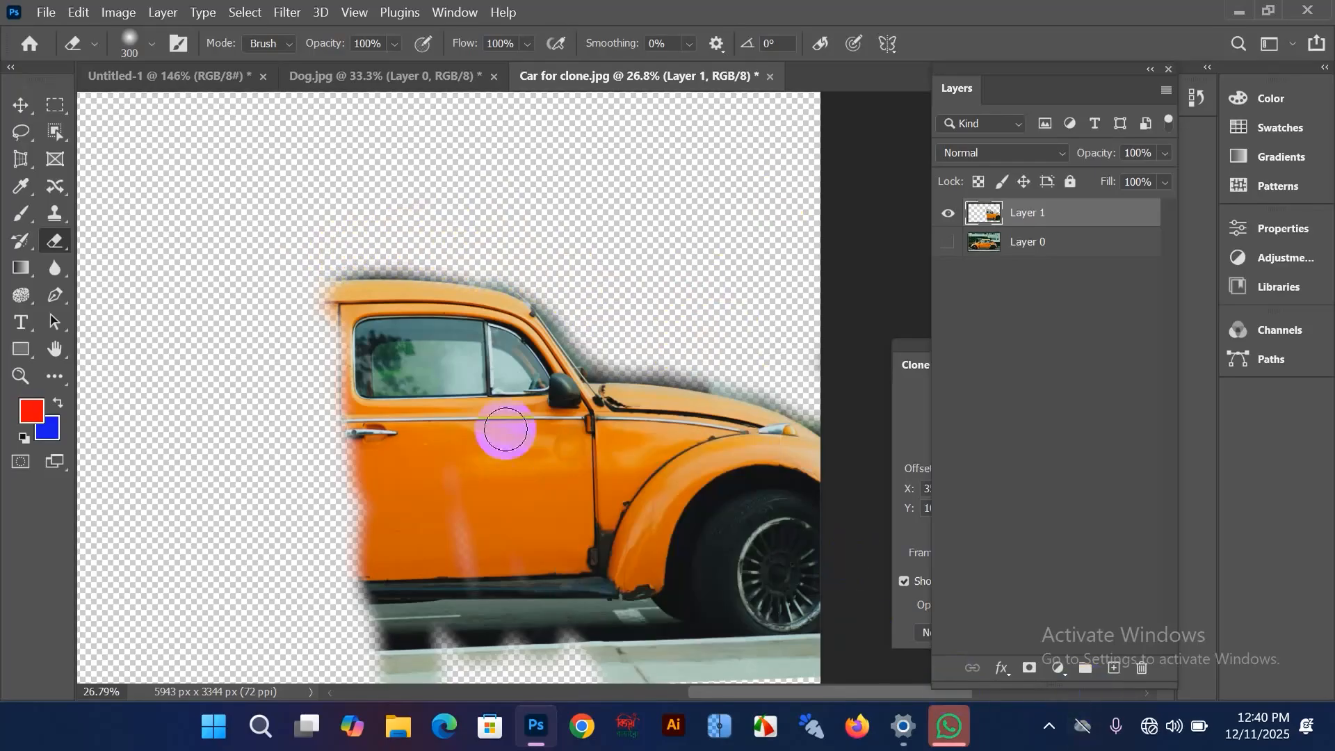
pyautogui.click(948, 243)
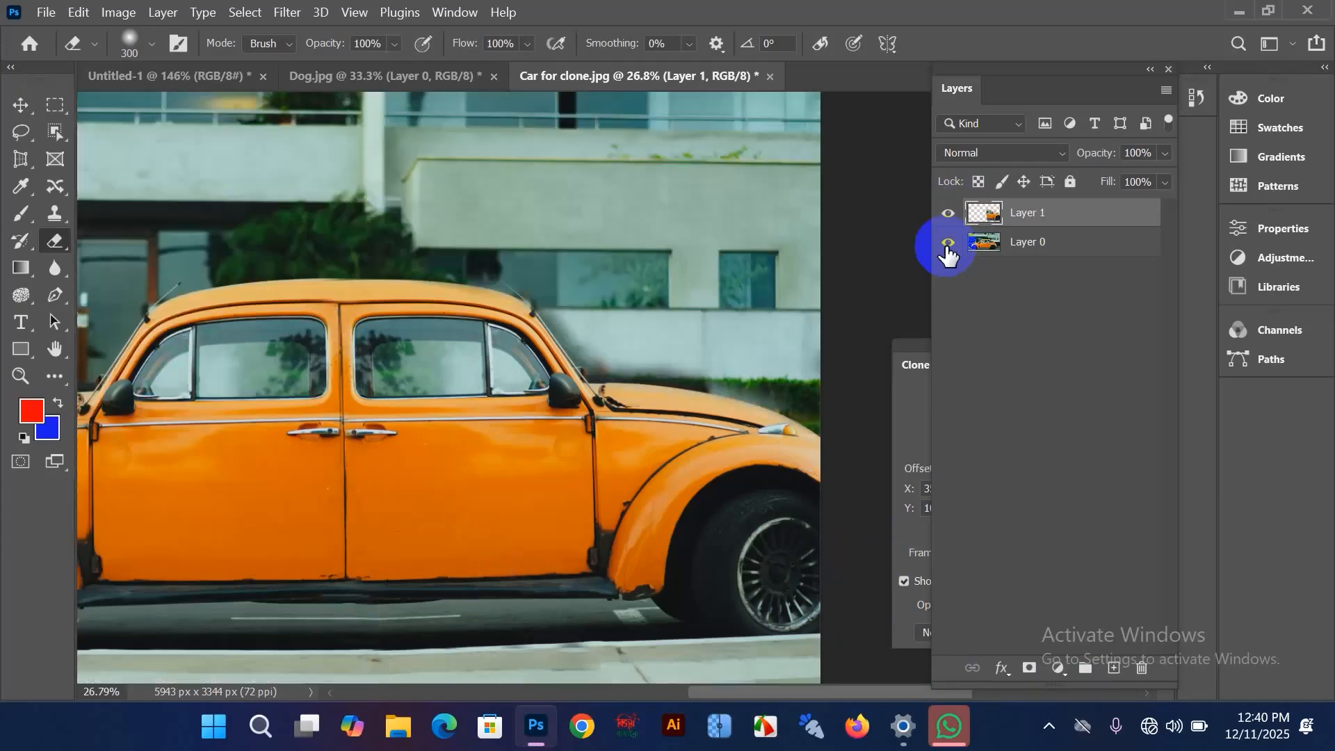
pyautogui.scroll(-3, 671, 412)
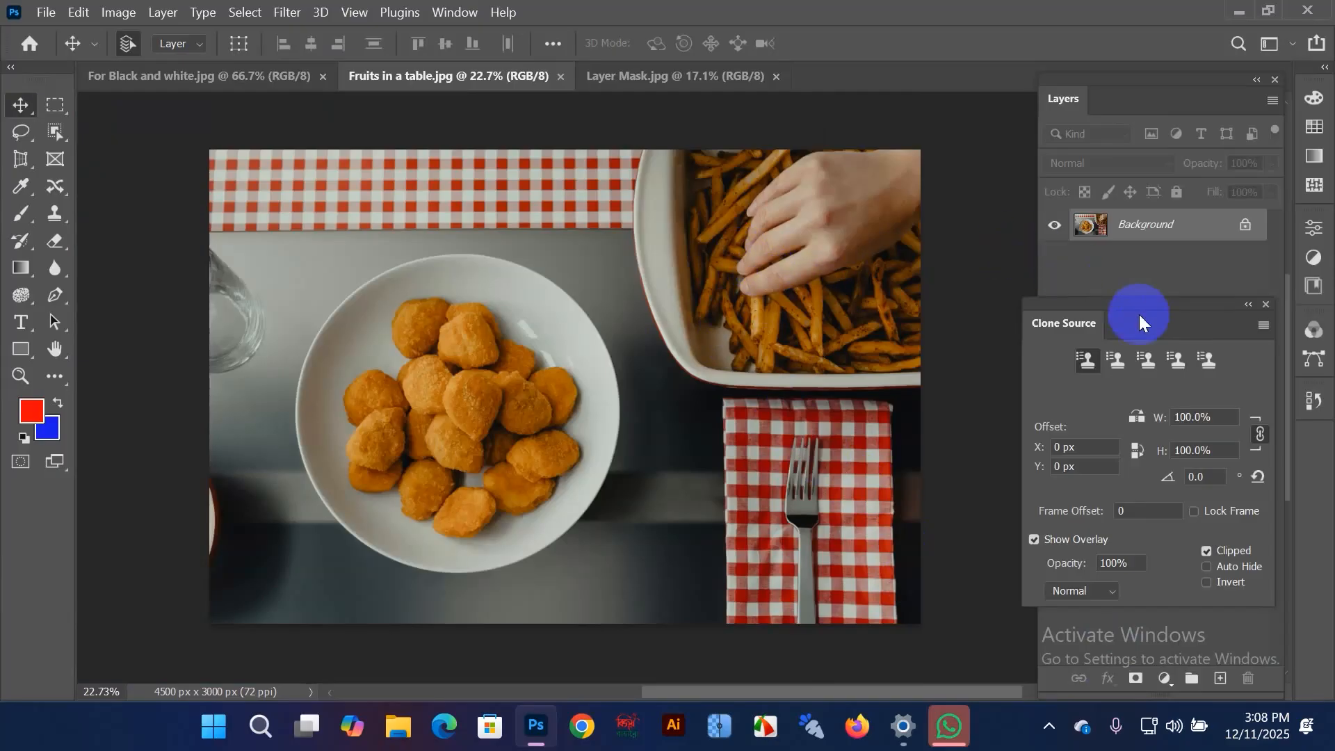
# Step: Close the Clone Source settings and unlock the Background layer of the "Fruits in a table" photo
pyautogui.click(1266, 305)
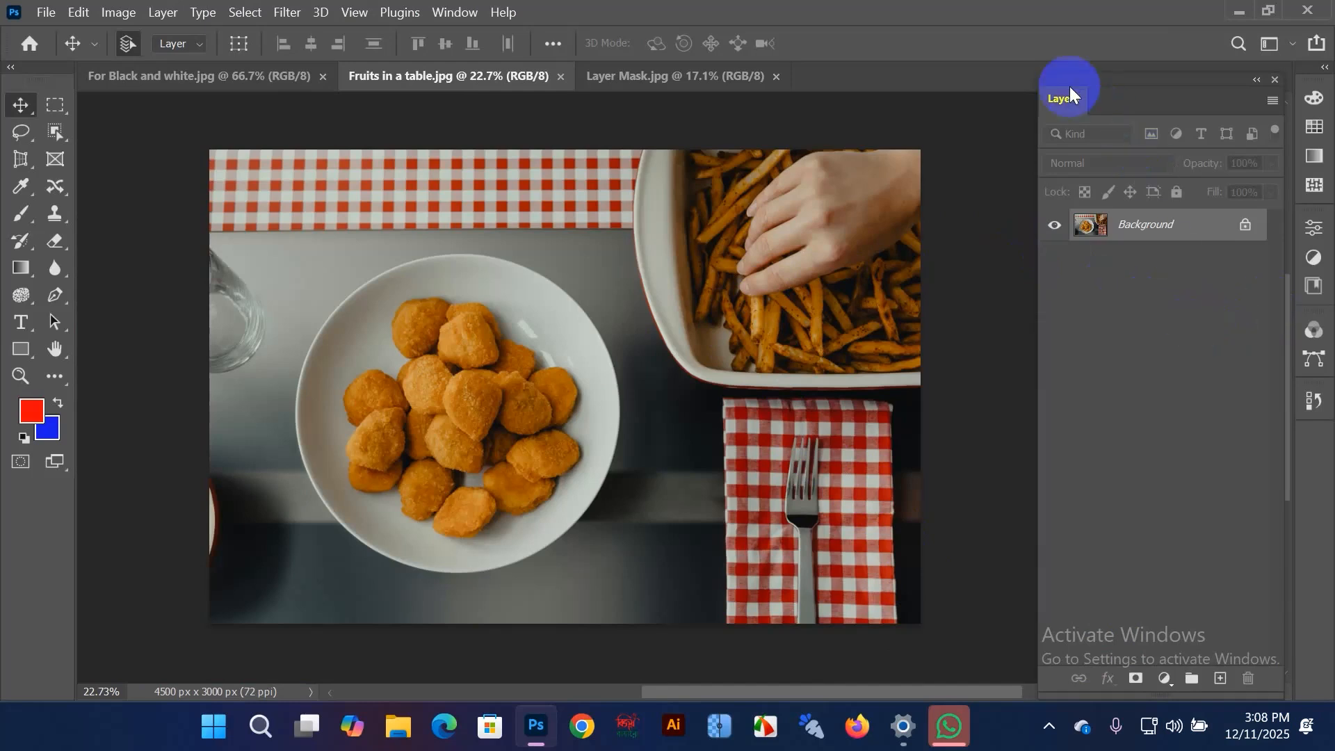
pyautogui.click(1244, 228)
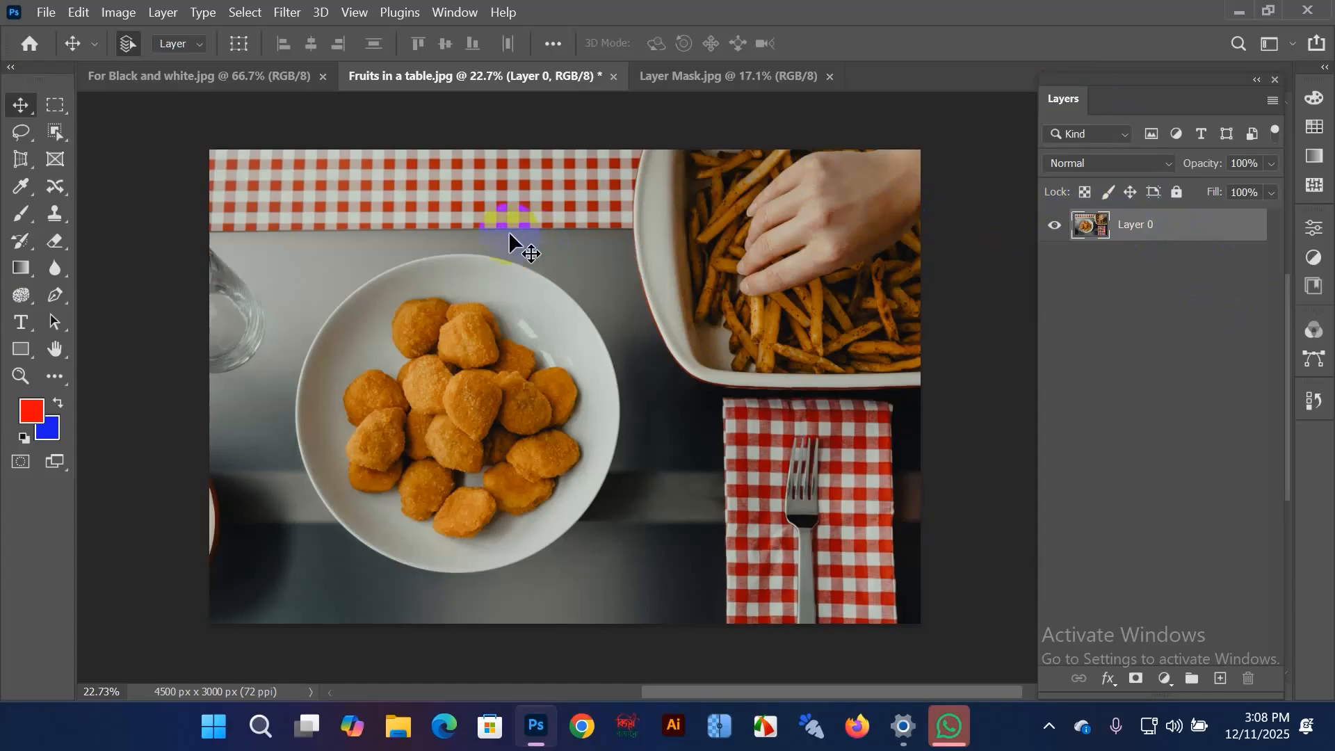
# Step: Try an Eraser stroke from the checkered cloth across to the dish of fries, and undo it
pyautogui.click(50, 240)
pyautogui.click(131, 247)
pyautogui.moveTo(396, 202)
pyautogui.mouseDown()
pyautogui.moveTo(508, 219)
pyautogui.moveTo(628, 275)
pyautogui.moveTo(688, 333)
pyautogui.moveTo(668, 255)
pyautogui.moveTo(729, 501)
pyautogui.moveTo(697, 286)
pyautogui.moveTo(697, 525)
pyautogui.moveTo(707, 415)
pyautogui.moveTo(844, 421)
pyautogui.moveTo(859, 337)
pyautogui.moveTo(811, 244)
pyautogui.mouseUp()
pyautogui.hotkey('ctrl', 'z')
# Step: Draw an elliptical selection closely around the plate of nuggets, discarding any oversized first attempt
pyautogui.click(43, 104)
pyautogui.click(136, 118)
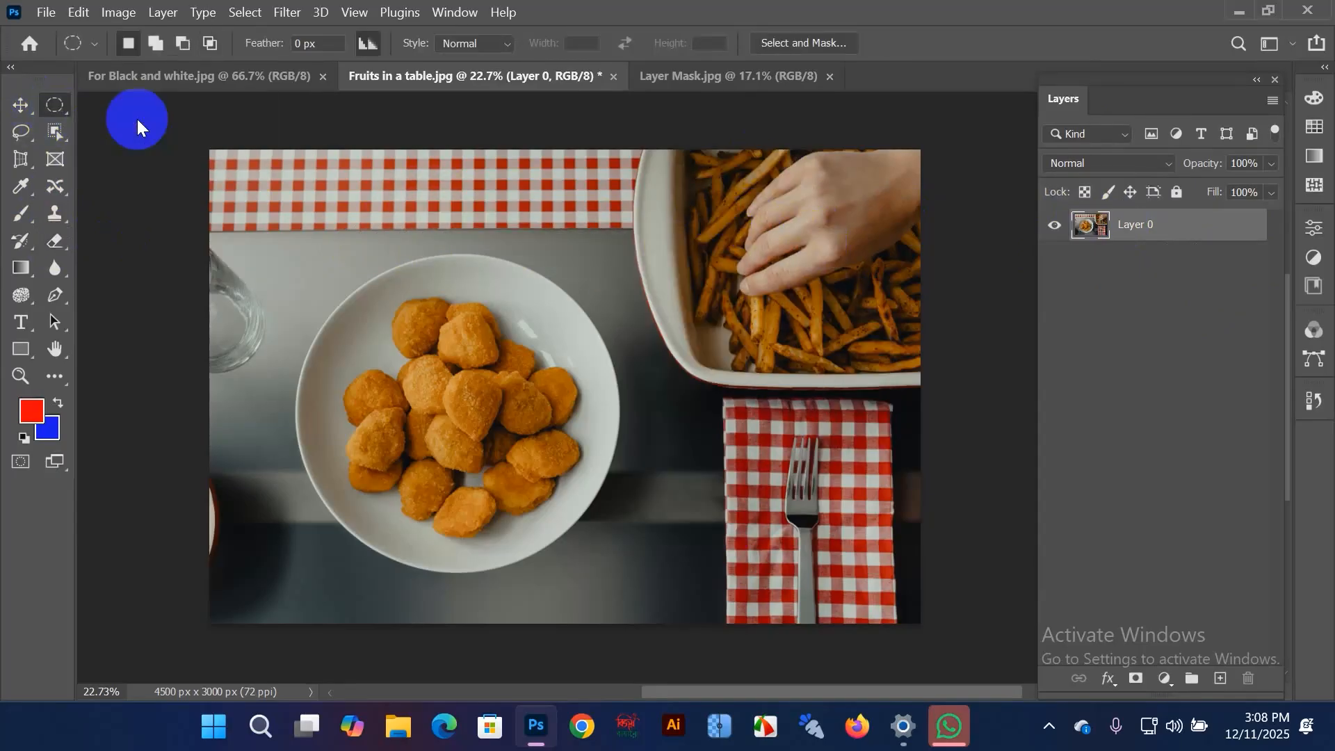
pyautogui.moveTo(235, 186); pyautogui.dragTo(647, 608)
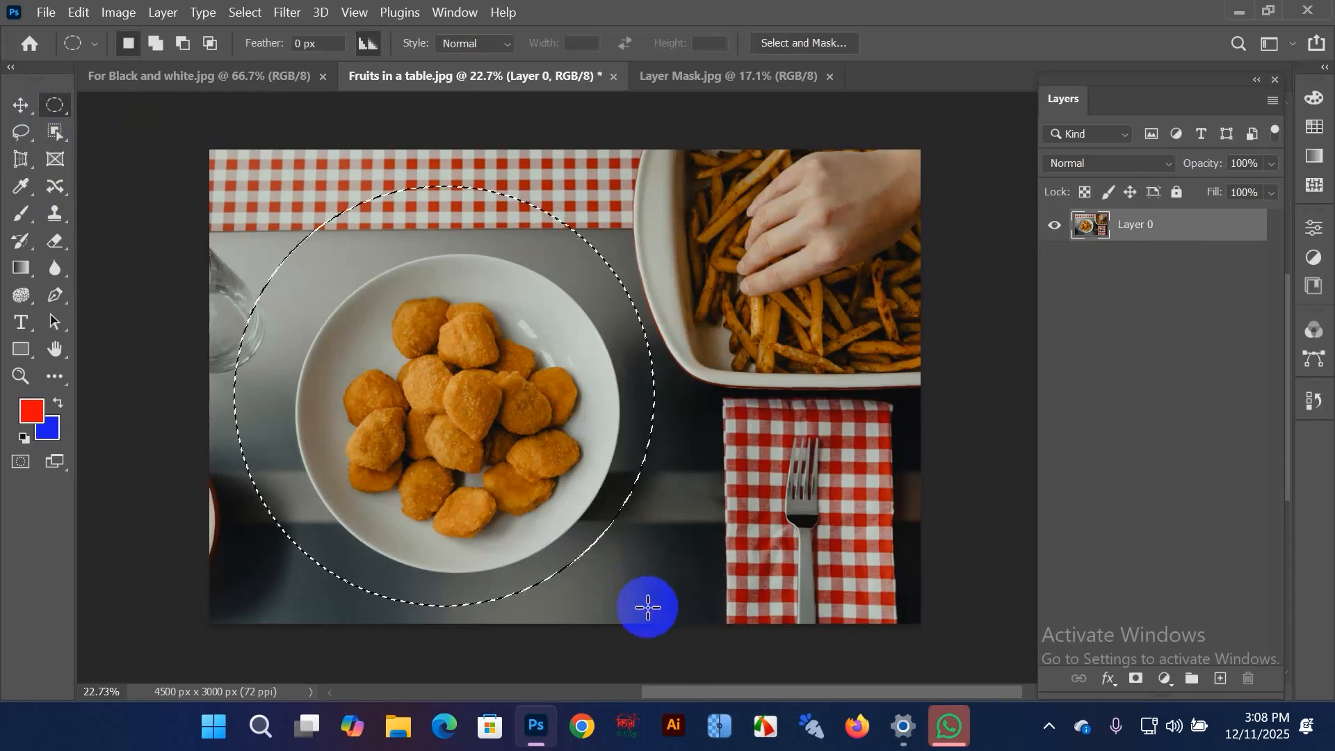
pyautogui.click(557, 340)
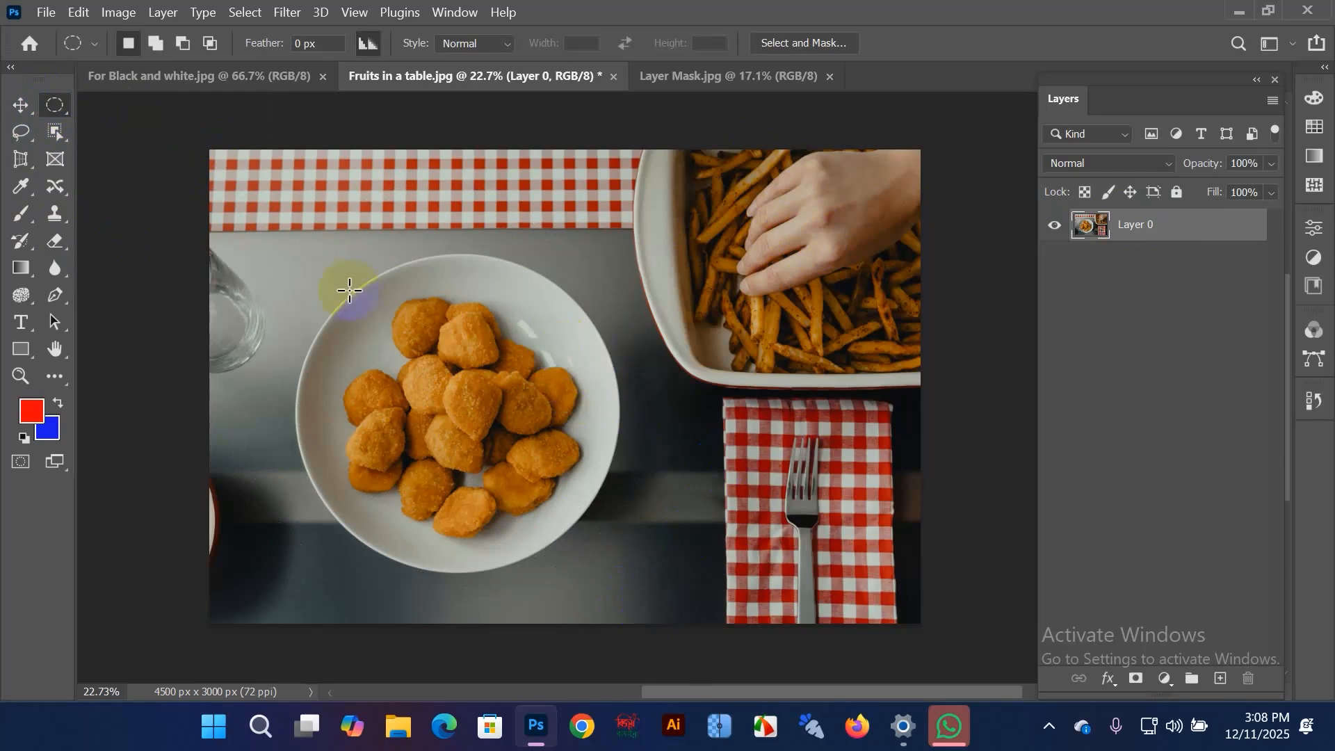
pyautogui.moveTo(305, 221); pyautogui.dragTo(625, 580)
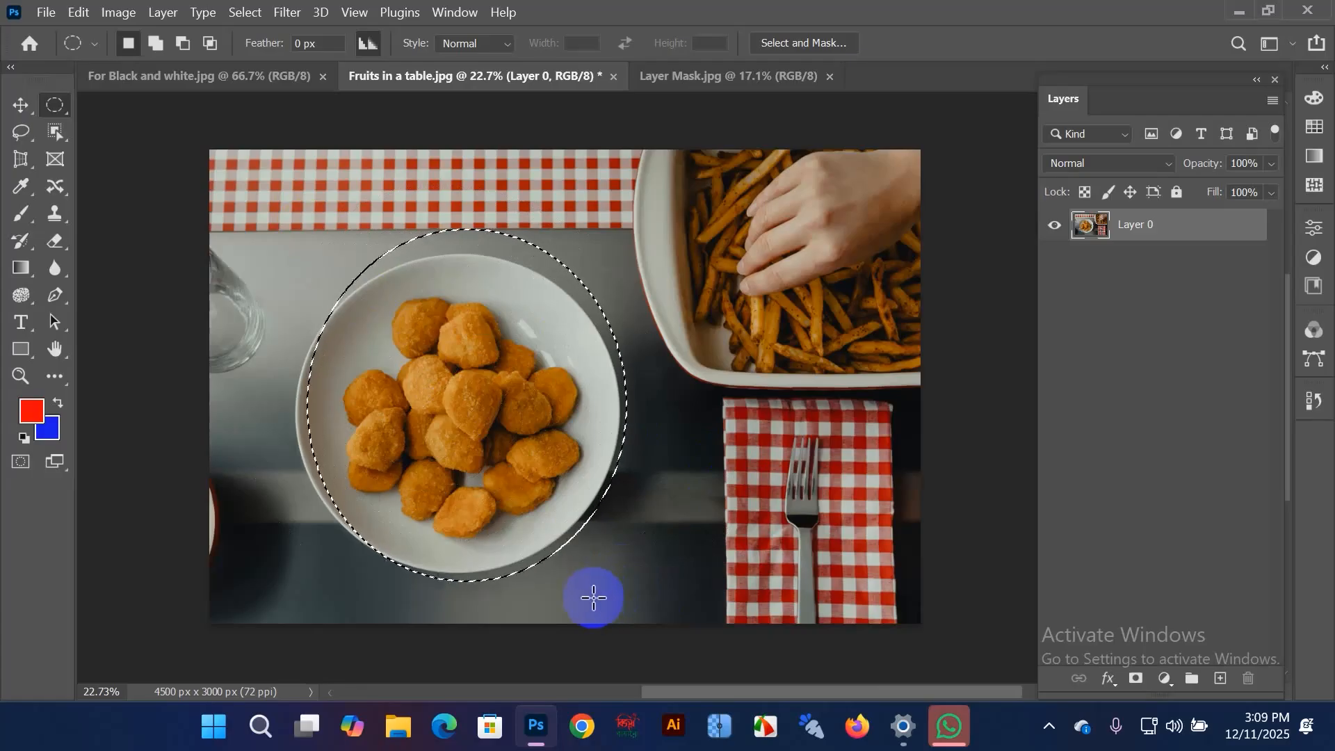
# Step: Invert the elliptical selection to delete everything outside the plate, and deselect
pyautogui.rightClick(459, 321)
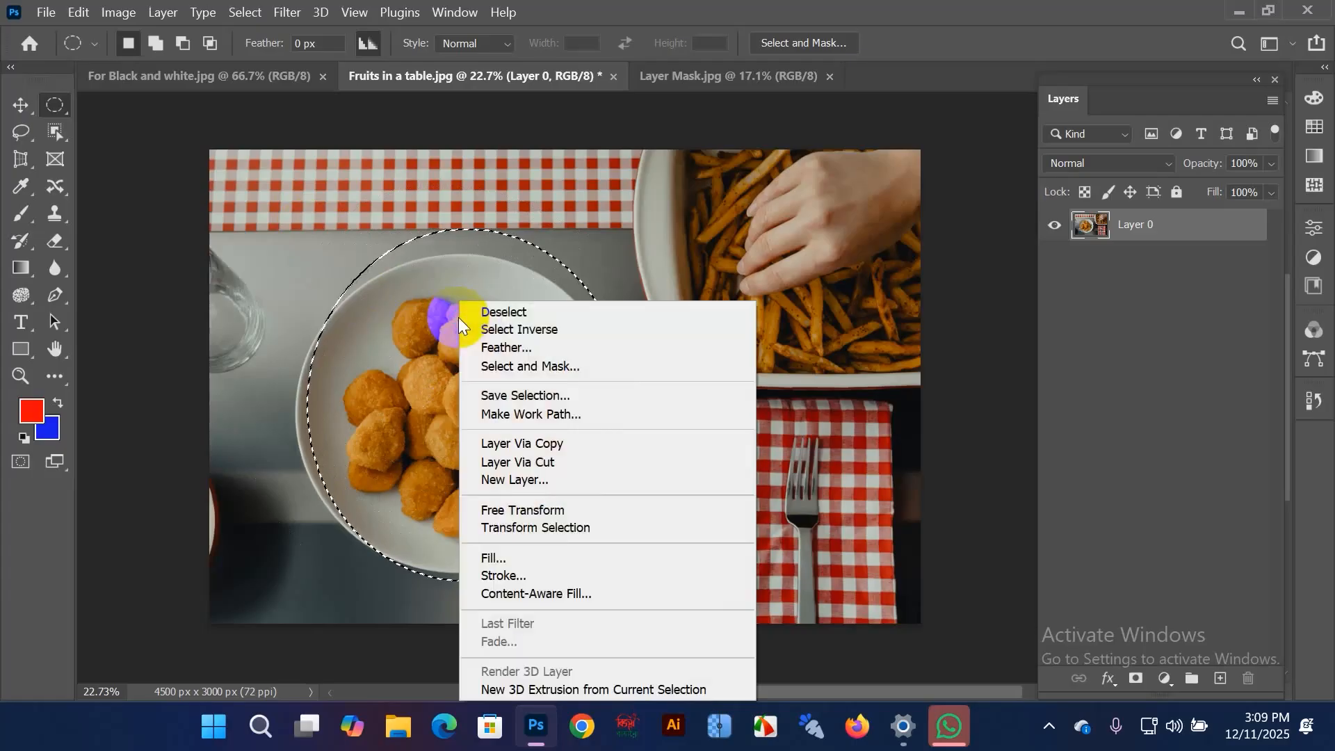
pyautogui.click(520, 331)
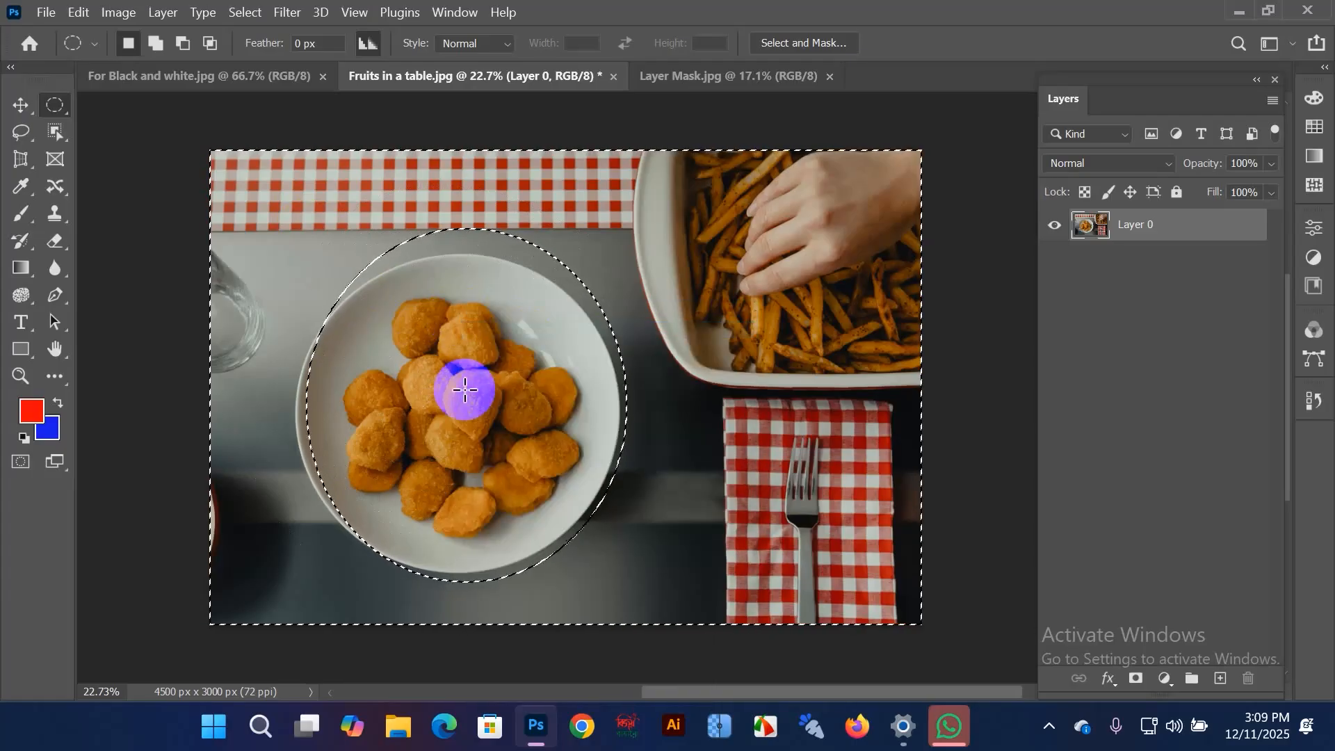
pyautogui.press('Delete')
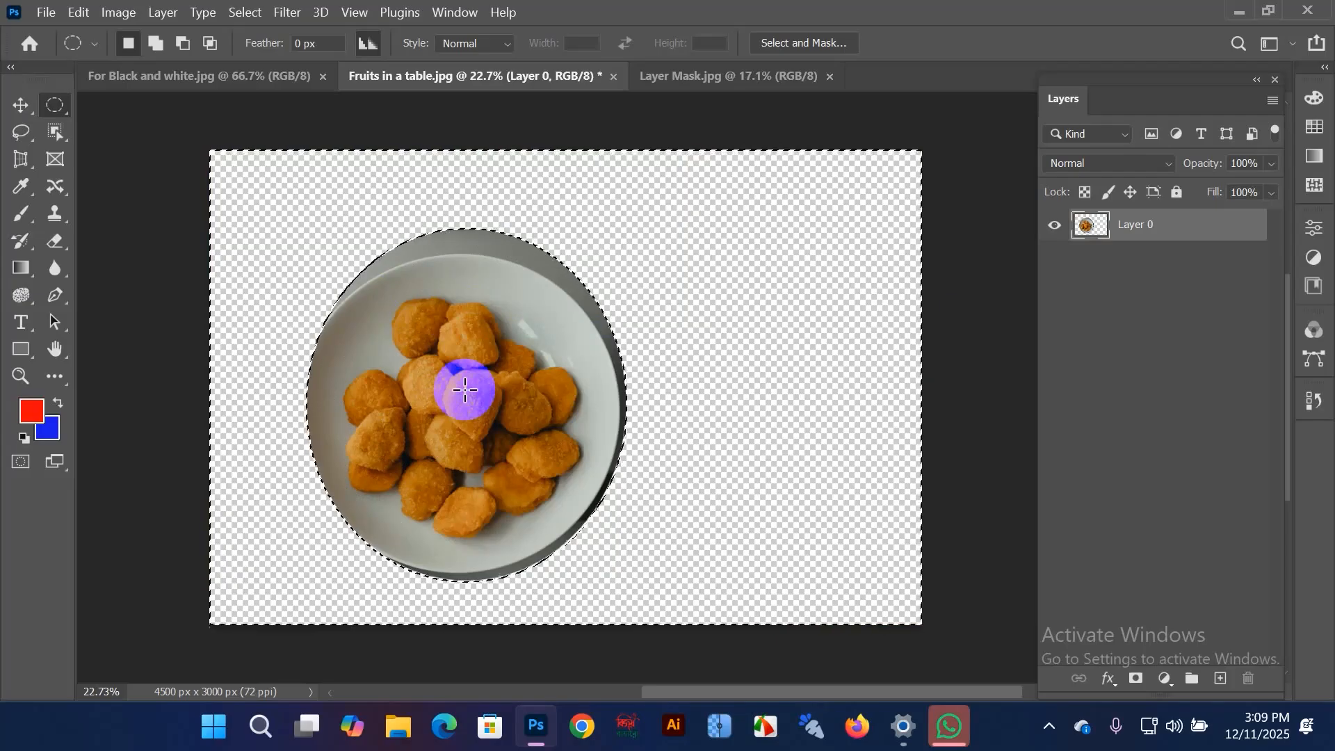
pyautogui.hotkey('ctrl', 'd')
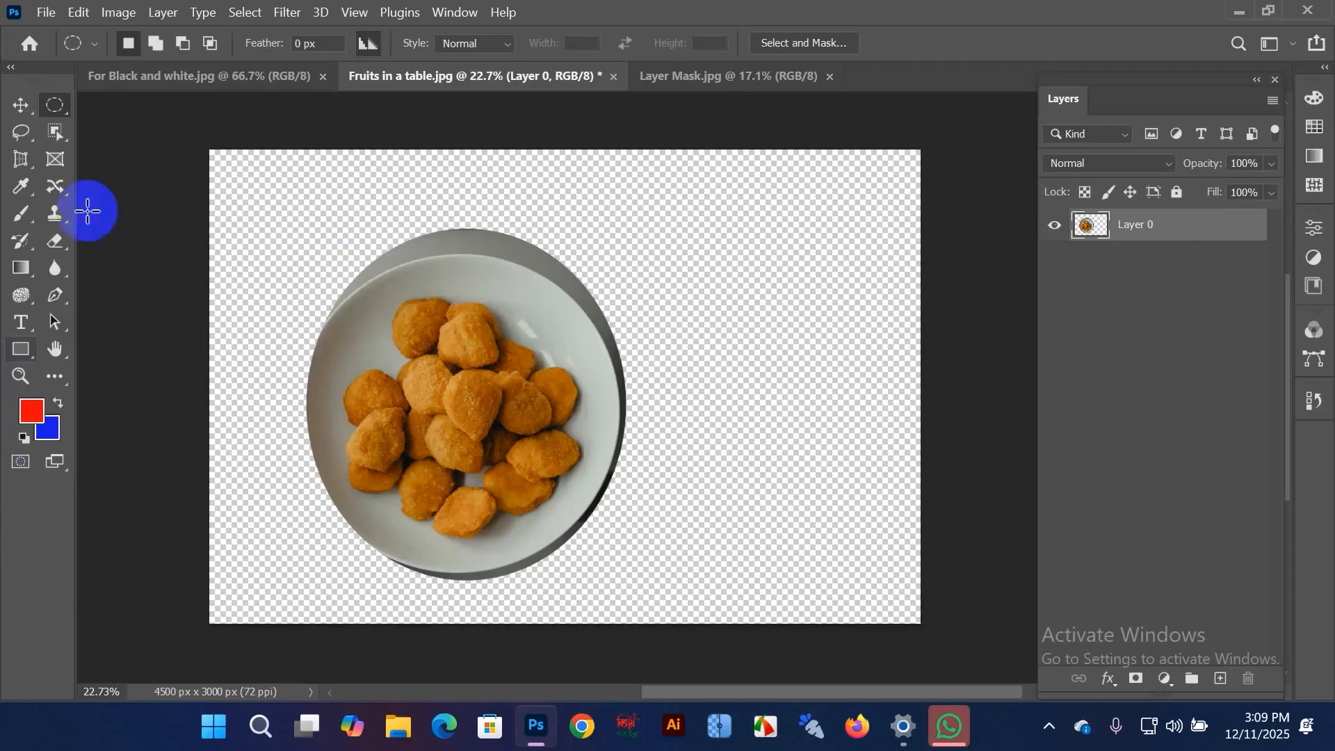
# Step: Undo the deletion around the plate to restore the whole photo, and clear the selection
pyautogui.click(46, 12)
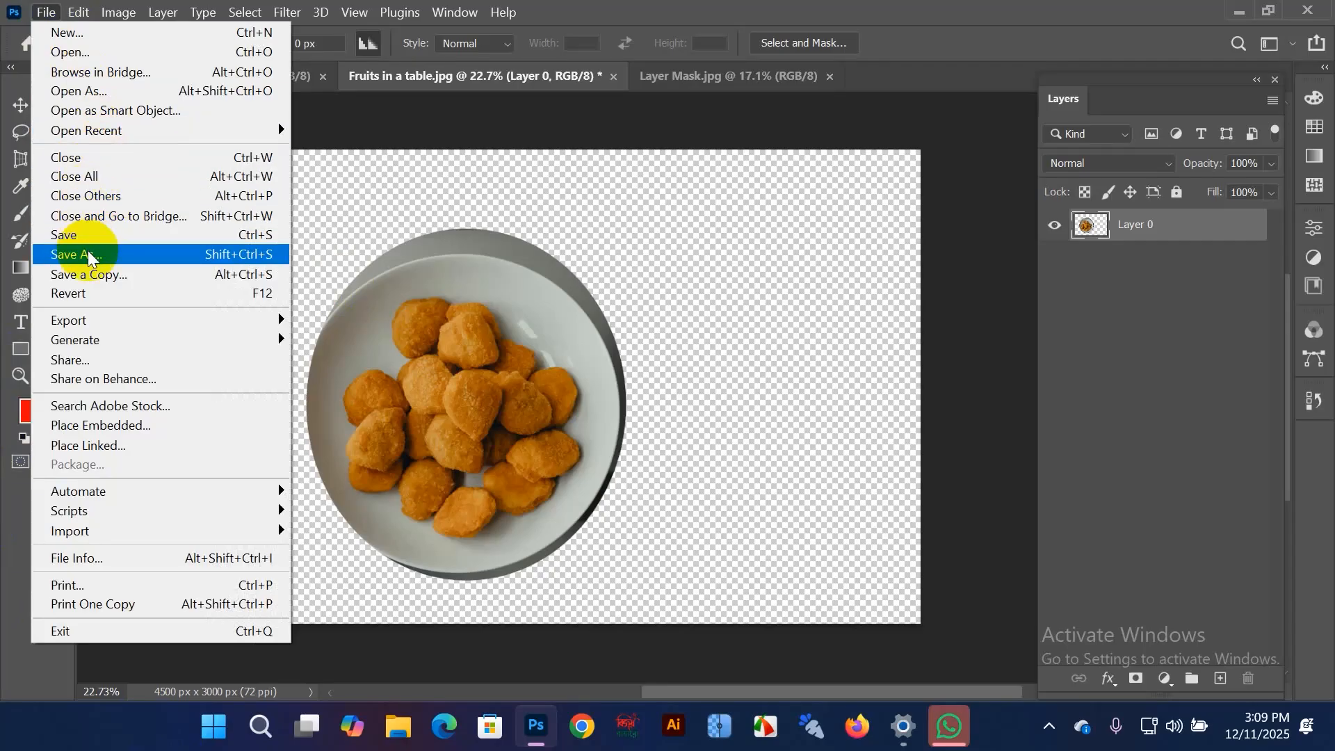
pyautogui.click(432, 142)
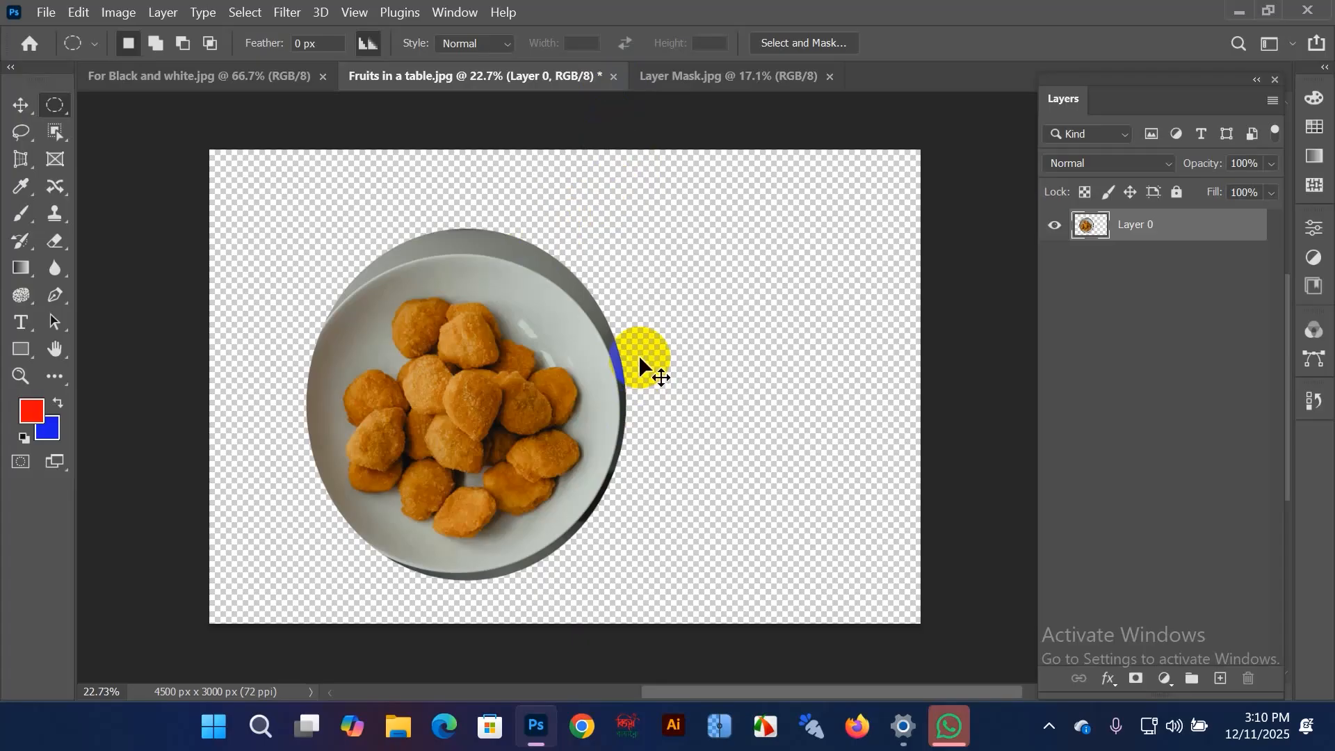
pyautogui.hotkey('ctrl', 'z')
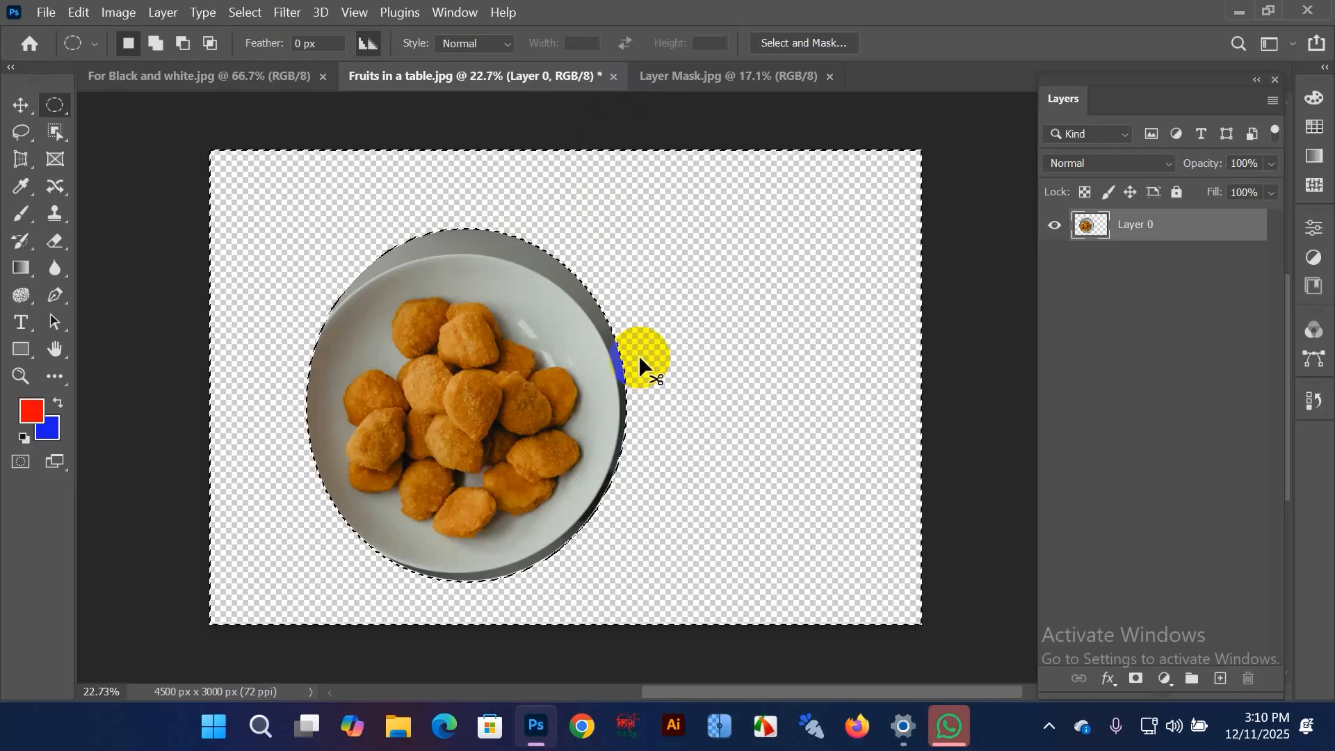
pyautogui.hotkey('ctrl', 'z')
pyautogui.hotkey('ctrl', 'd')
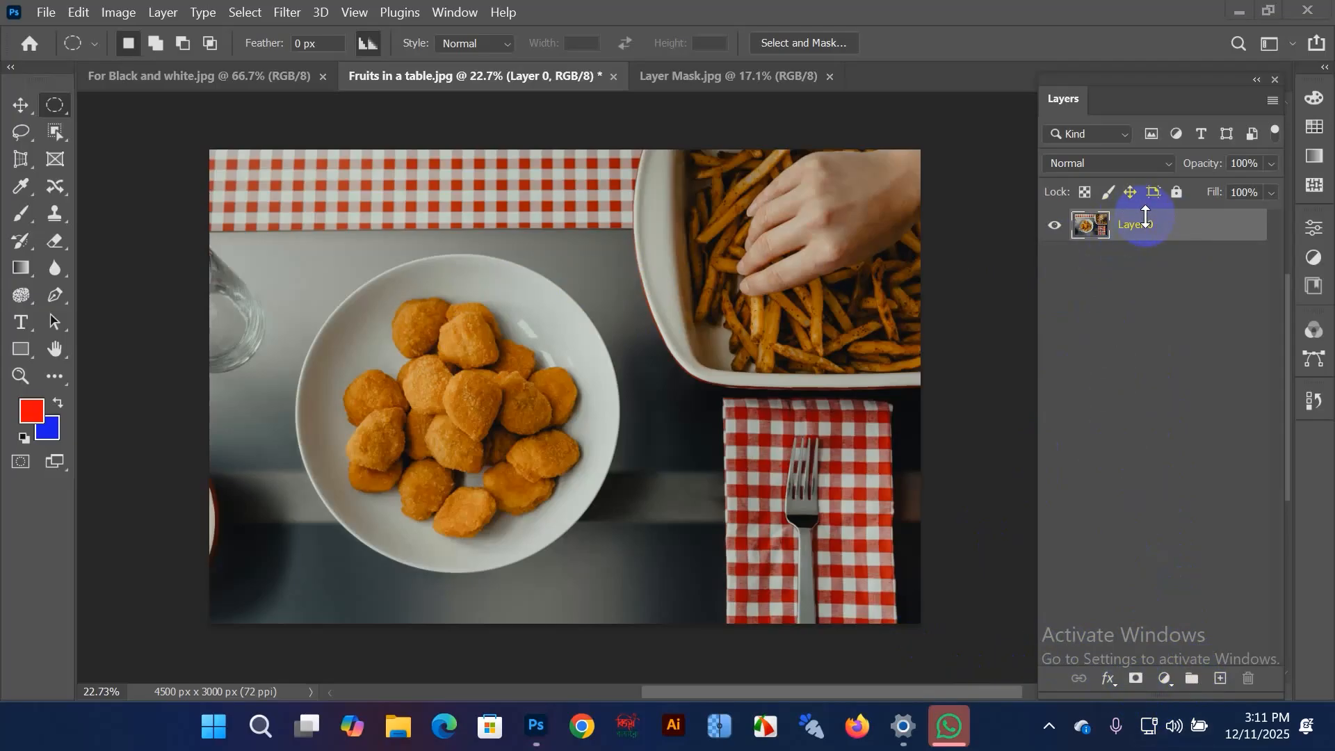
# Step: Add a layer mask to Layer 0 and choose the Brush tool for painting on it
pyautogui.click(1137, 683)
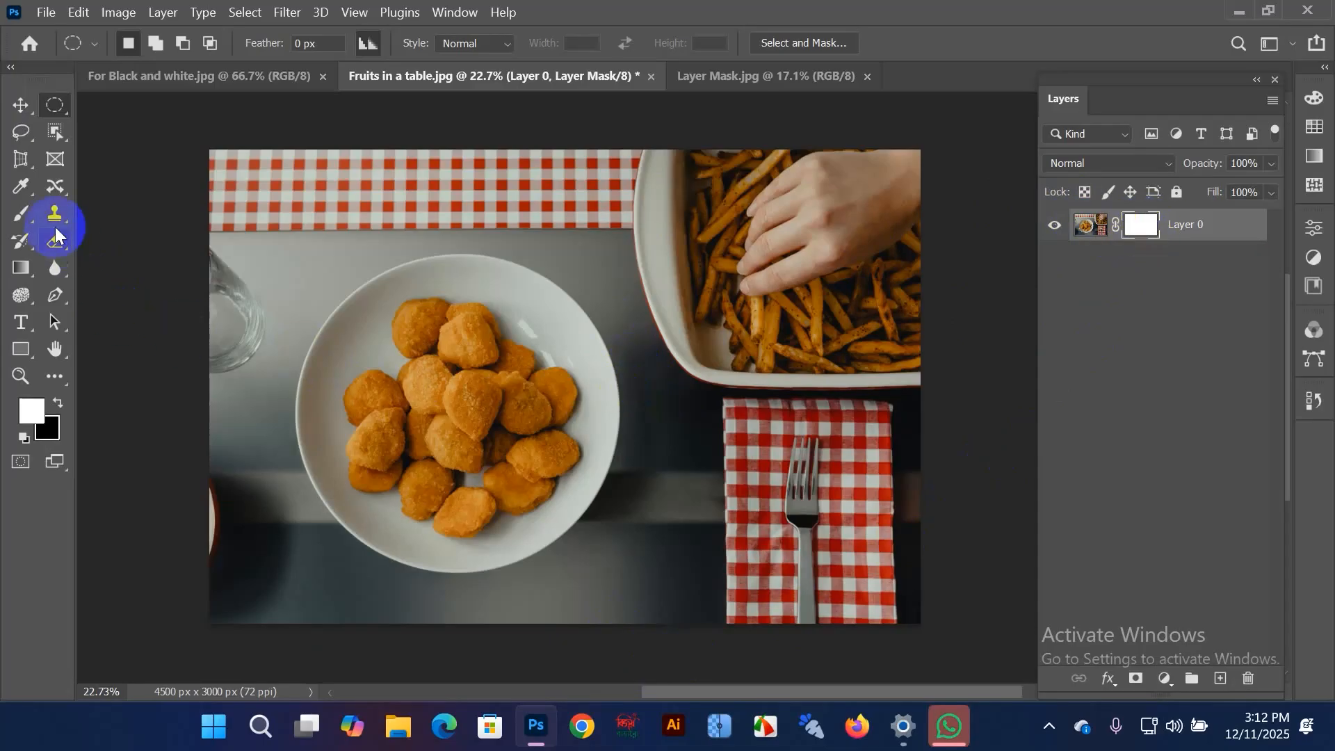
pyautogui.moveTo(28, 206); pyautogui.dragTo(78, 207)
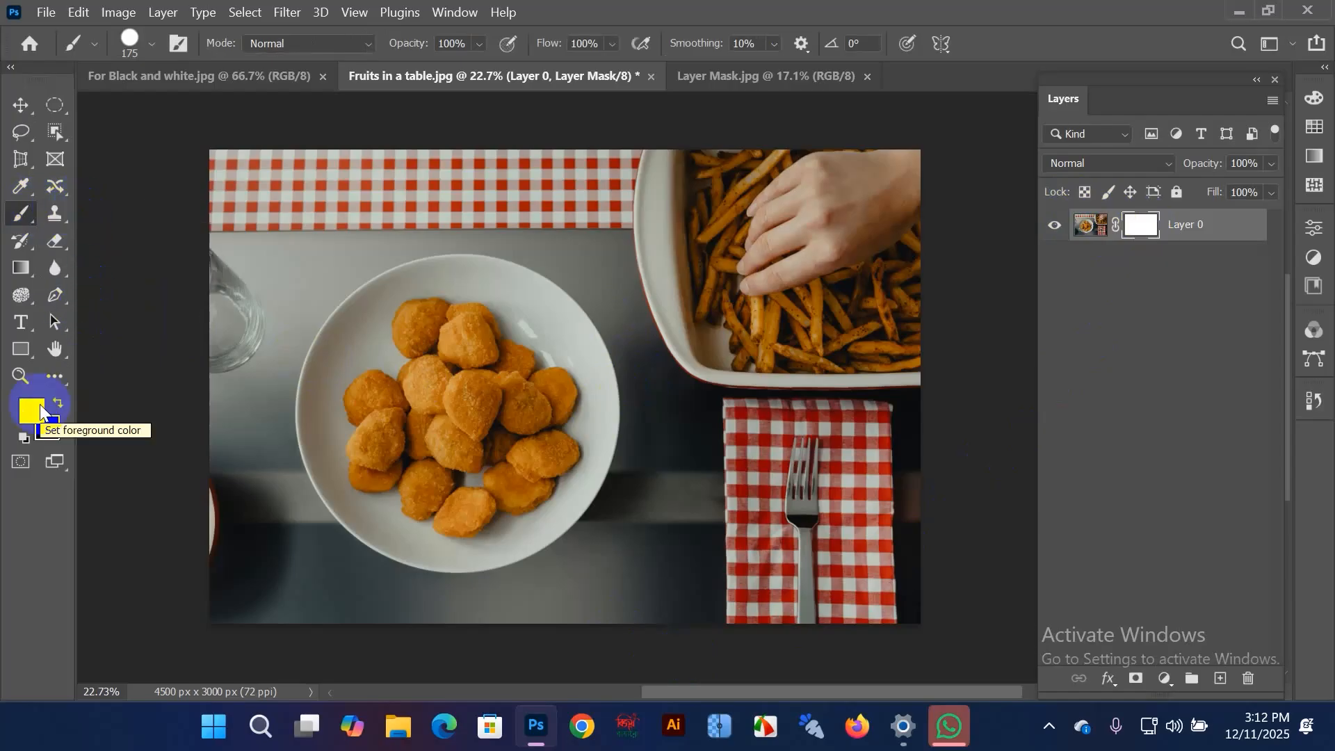
pyautogui.press('d')
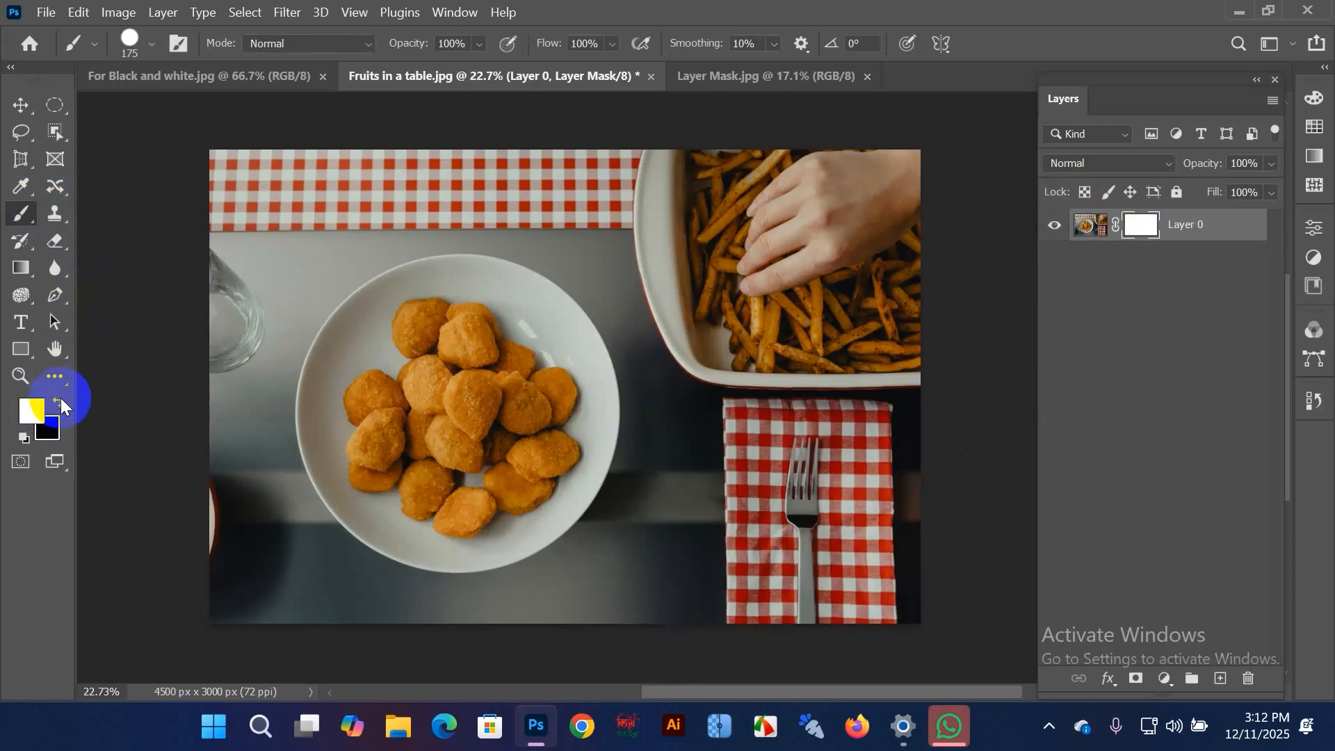
# Step: Enlarge the brush to 700 px and paint black on the mask over the fries dish and the napkin with the fork
pyautogui.press(']')
pyautogui.press(']')
pyautogui.press(']')
pyautogui.press(']')
pyautogui.press(']')
pyautogui.press(']')
pyautogui.press(']')
pyautogui.click(715, 253)
pyautogui.moveTo(719, 268)
pyautogui.mouseDown()
pyautogui.moveTo(769, 426)
pyautogui.moveTo(843, 417)
pyautogui.moveTo(852, 256)
pyautogui.moveTo(909, 256)
pyautogui.moveTo(781, 227)
pyautogui.moveTo(723, 274)
pyautogui.moveTo(843, 471)
pyautogui.moveTo(793, 616)
pyautogui.moveTo(876, 515)
pyautogui.moveTo(903, 531)
pyautogui.moveTo(843, 206)
pyautogui.moveTo(916, 190)
pyautogui.moveTo(739, 110)
pyautogui.moveTo(695, 345)
pyautogui.moveTo(703, 436)
pyautogui.moveTo(743, 570)
pyautogui.moveTo(870, 626)
pyautogui.moveTo(793, 656)
pyautogui.moveTo(791, 626)
pyautogui.mouseUp()
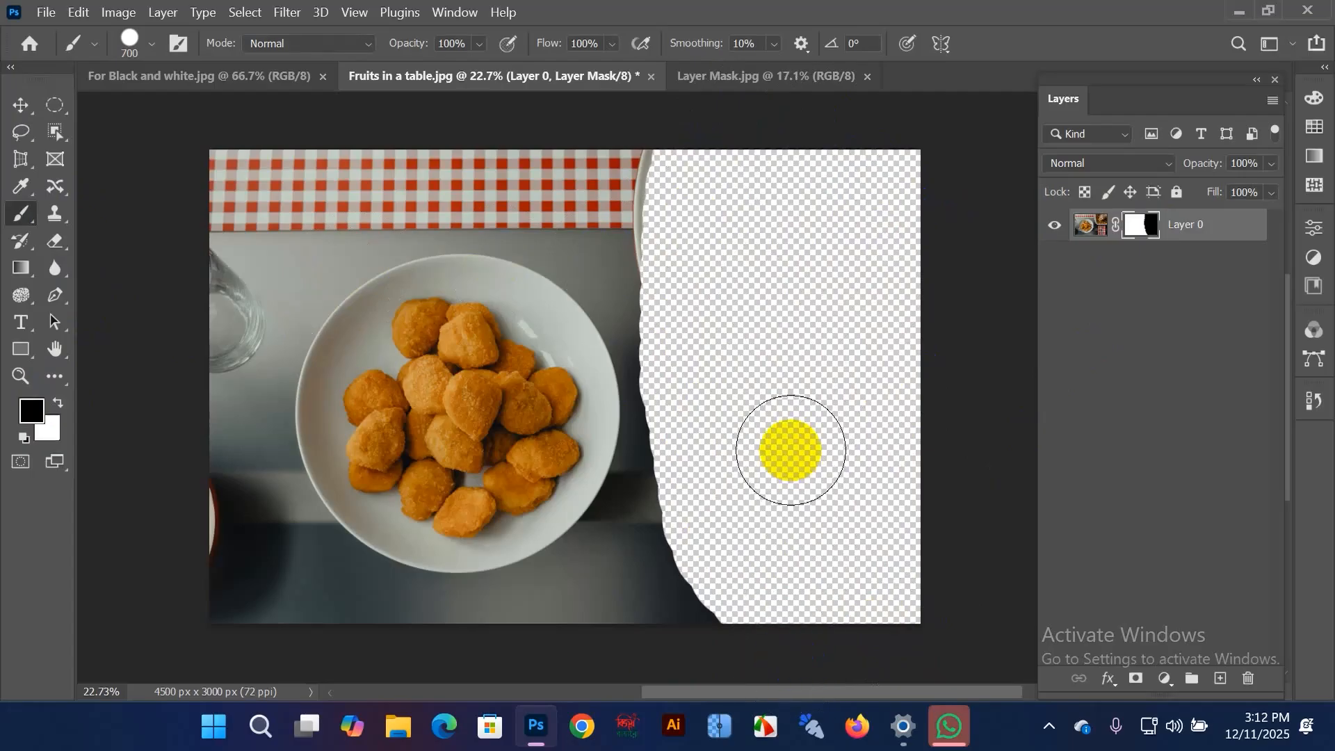
# Step: Disable Layer 0's mask to view the full photo, and enable it again
pyautogui.keyDown('shift'); pyautogui.click(1142, 229); pyautogui.keyUp('shift')
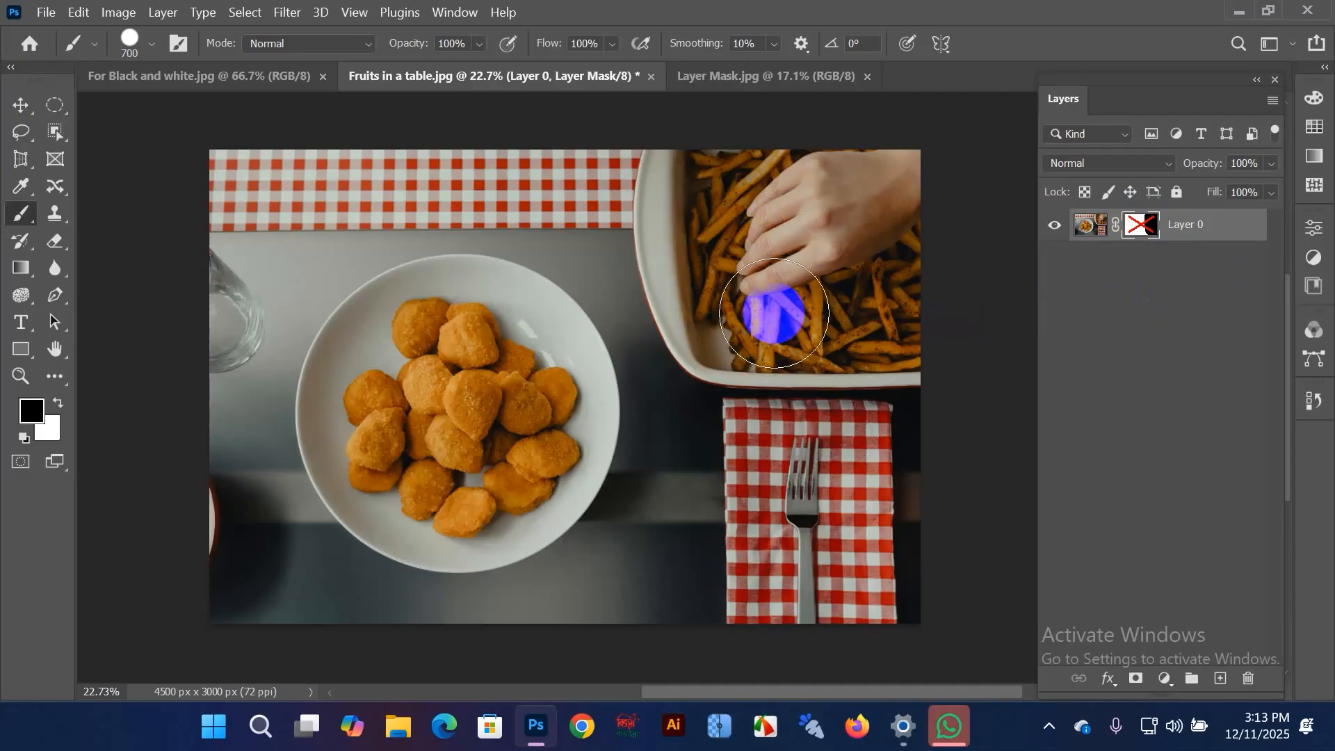
pyautogui.click(1139, 235)
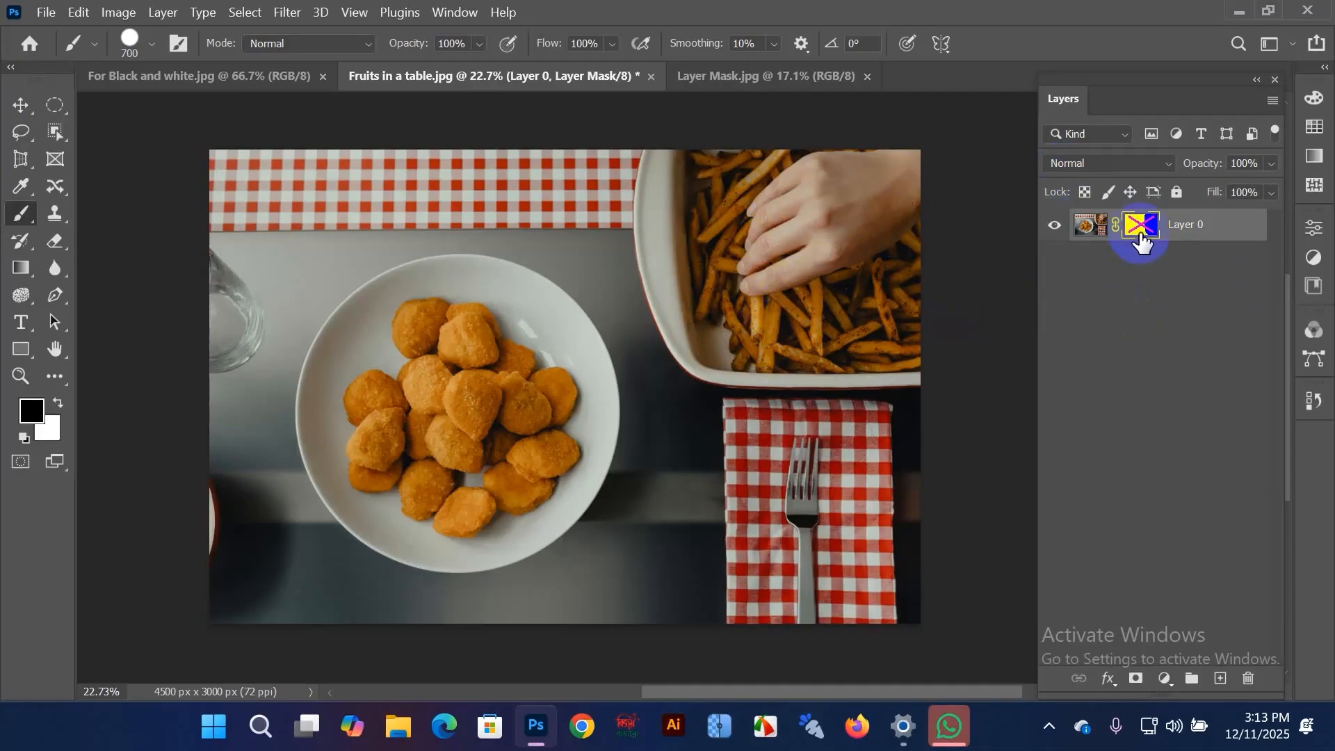
pyautogui.keyDown('shift'); pyautogui.click(1141, 236); pyautogui.keyUp('shift')
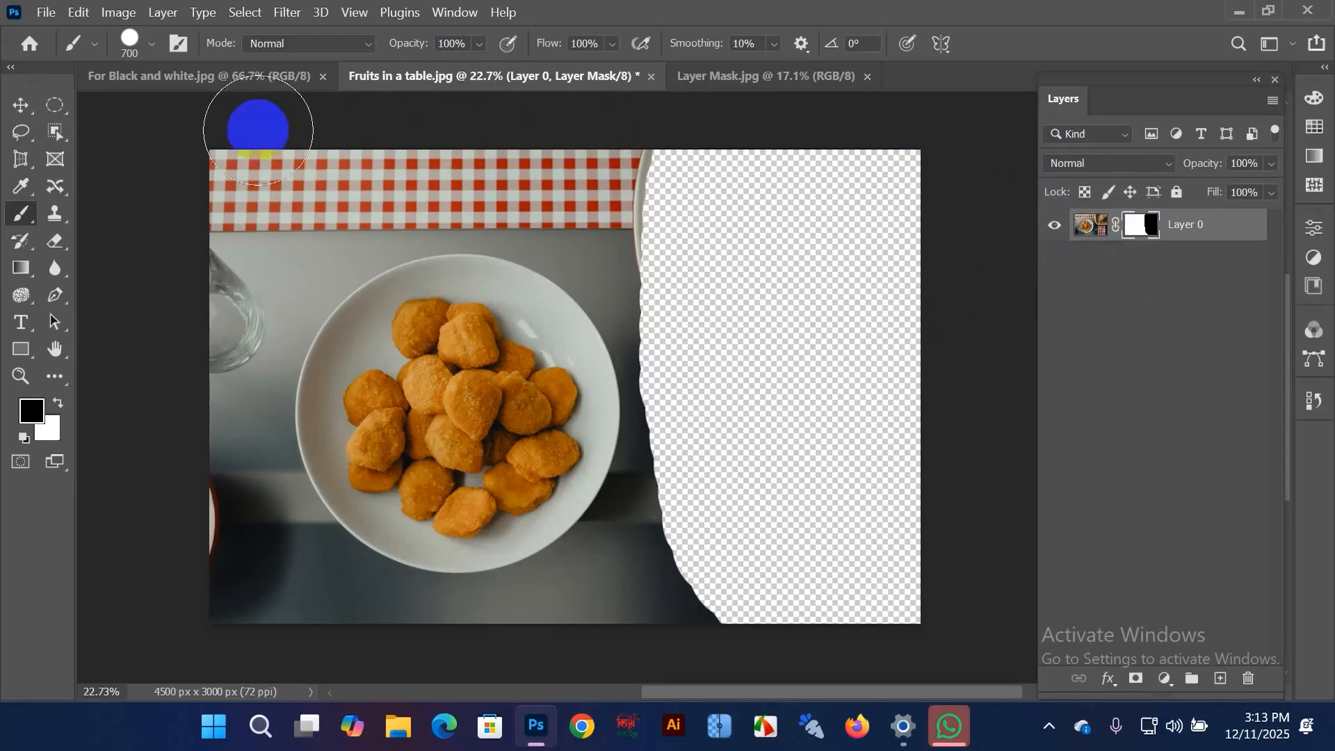
# Step: Mask out the checkered cloth and the table surroundings of the plate in black, lowering the brush hardness for soft edges
pyautogui.click(281, 135)
pyautogui.moveTo(282, 135)
pyautogui.mouseDown()
pyautogui.moveTo(593, 194)
pyautogui.moveTo(674, 236)
pyautogui.moveTo(768, 365)
pyautogui.mouseUp()
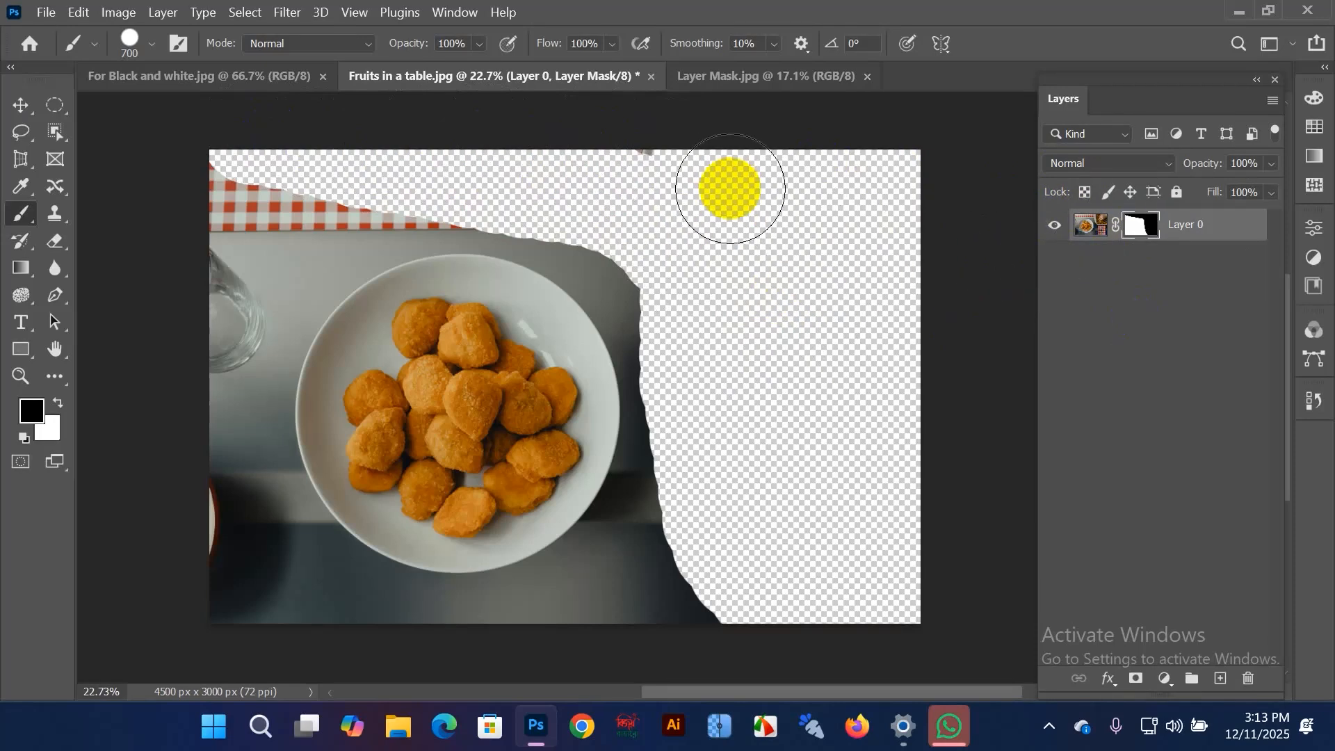
pyautogui.rightClick(730, 215)
pyautogui.moveTo(969, 318); pyautogui.dragTo(844, 319)
pyautogui.click(632, 164)
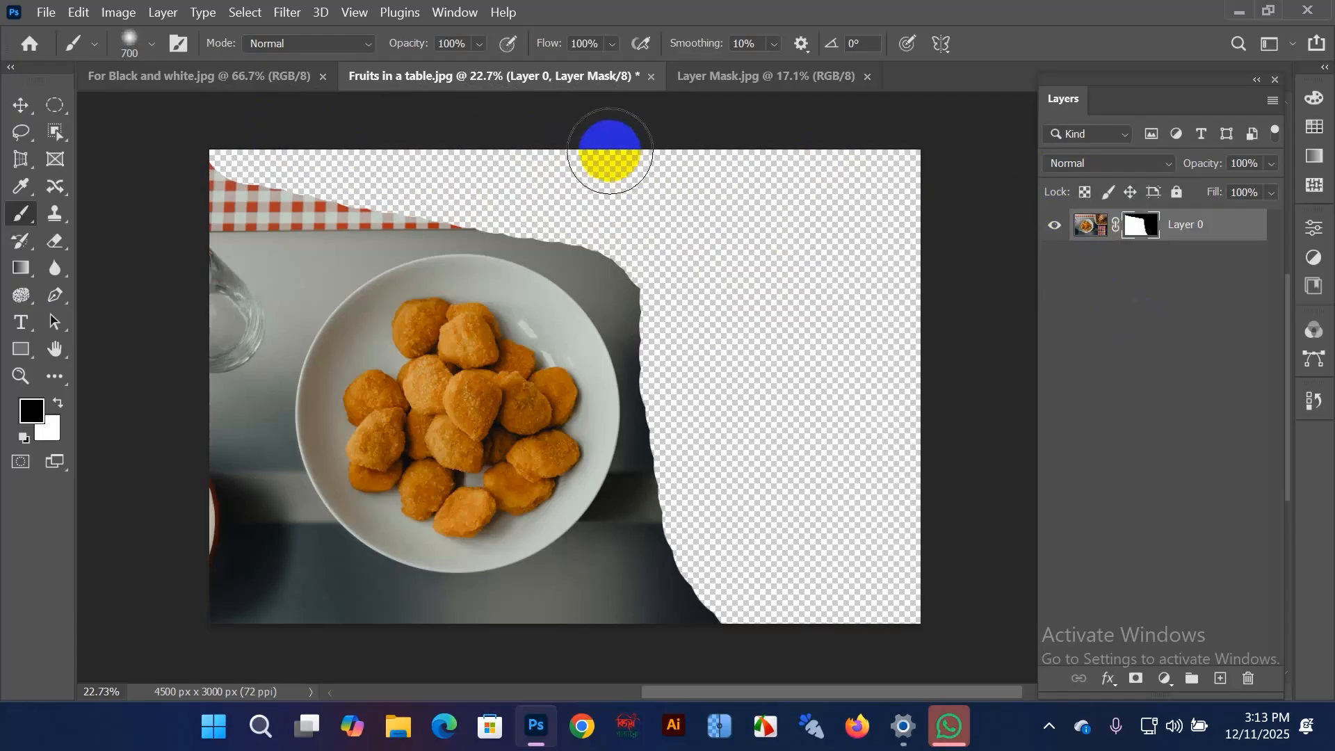
pyautogui.moveTo(251, 182); pyautogui.dragTo(215, 313)
pyautogui.moveTo(208, 127); pyautogui.dragTo(215, 336)
pyautogui.moveTo(215, 439)
pyautogui.mouseDown()
pyautogui.moveTo(239, 581)
pyautogui.moveTo(319, 632)
pyautogui.moveTo(507, 644)
pyautogui.moveTo(761, 534)
pyautogui.moveTo(715, 695)
pyautogui.moveTo(692, 540)
pyautogui.moveTo(703, 319)
pyautogui.moveTo(608, 211)
pyautogui.moveTo(399, 170)
pyautogui.moveTo(274, 179)
pyautogui.moveTo(280, 200)
pyautogui.moveTo(388, 175)
pyautogui.moveTo(597, 210)
pyautogui.moveTo(706, 361)
pyautogui.moveTo(680, 444)
pyautogui.moveTo(698, 361)
pyautogui.moveTo(641, 369)
pyautogui.mouseUp()
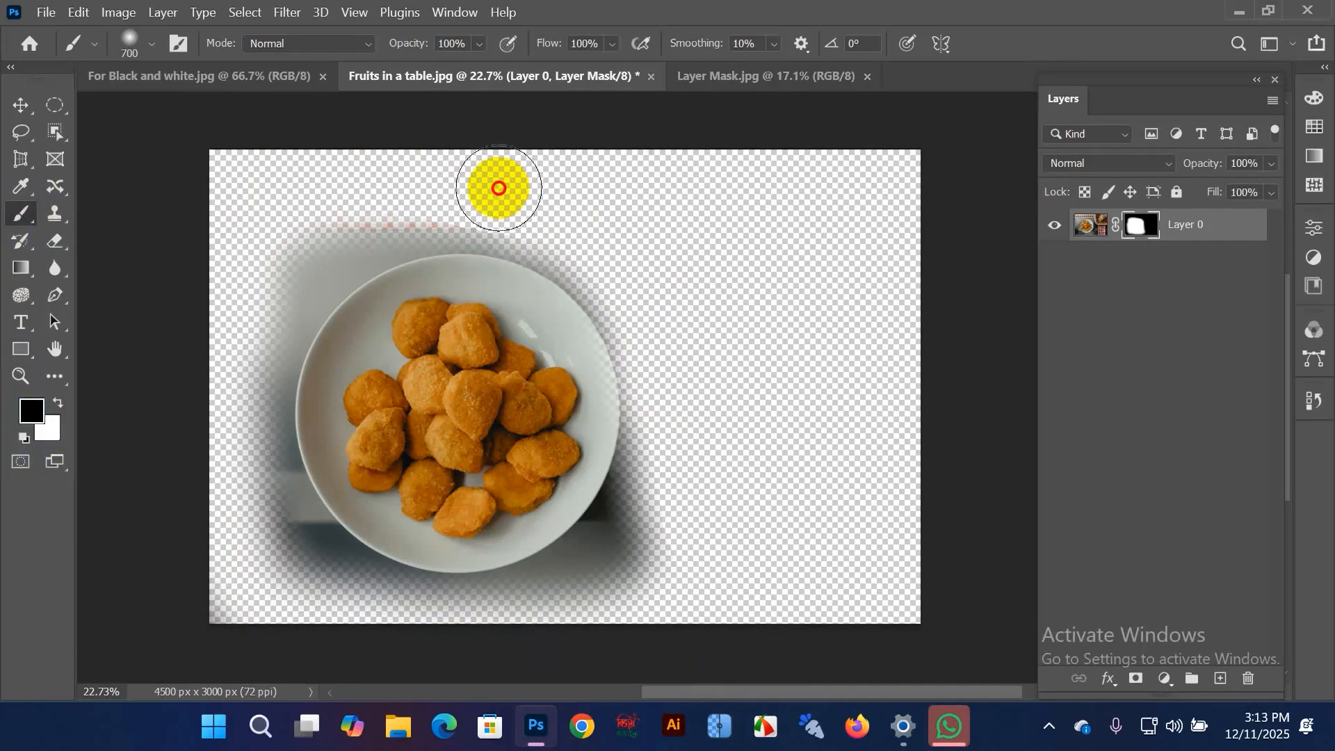
# Step: Switch the foreground to white and paint on the mask to bring back the fries dish, napkin and part of the cloth
pyautogui.click(59, 403)
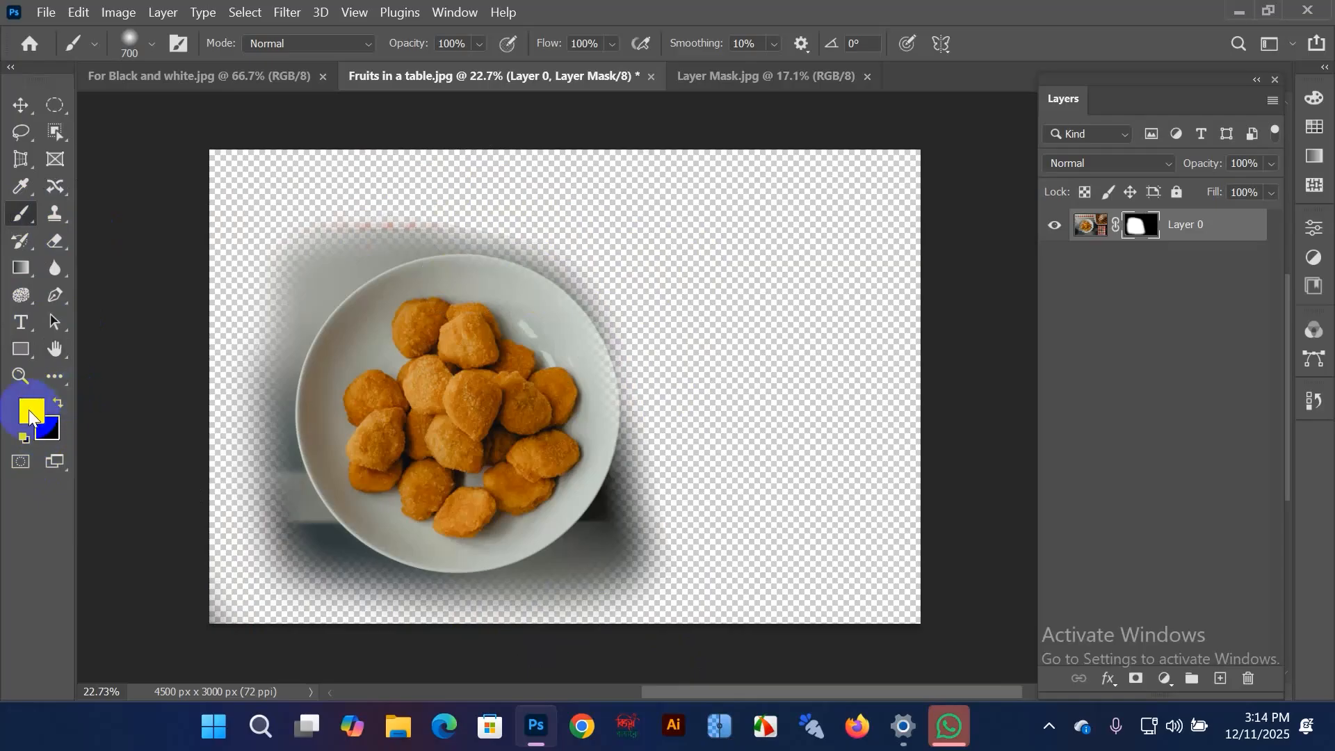
pyautogui.press('d')
pyautogui.moveTo(491, 185)
pyautogui.mouseDown()
pyautogui.moveTo(692, 276)
pyautogui.moveTo(787, 359)
pyautogui.moveTo(763, 253)
pyautogui.moveTo(843, 388)
pyautogui.moveTo(879, 382)
pyautogui.moveTo(885, 321)
pyautogui.moveTo(894, 368)
pyautogui.moveTo(864, 376)
pyautogui.moveTo(894, 358)
pyautogui.moveTo(818, 256)
pyautogui.moveTo(867, 363)
pyautogui.moveTo(851, 212)
pyautogui.moveTo(906, 209)
pyautogui.moveTo(887, 301)
pyautogui.moveTo(796, 372)
pyautogui.moveTo(781, 169)
pyautogui.moveTo(740, 170)
pyautogui.moveTo(748, 340)
pyautogui.moveTo(912, 327)
pyautogui.moveTo(903, 200)
pyautogui.moveTo(875, 178)
pyautogui.moveTo(865, 445)
pyautogui.moveTo(840, 367)
pyautogui.moveTo(822, 481)
pyautogui.moveTo(860, 548)
pyautogui.moveTo(840, 531)
pyautogui.moveTo(898, 543)
pyautogui.moveTo(879, 354)
pyautogui.moveTo(905, 555)
pyautogui.moveTo(872, 594)
pyautogui.moveTo(782, 566)
pyautogui.moveTo(763, 468)
pyautogui.moveTo(763, 332)
pyautogui.mouseUp()
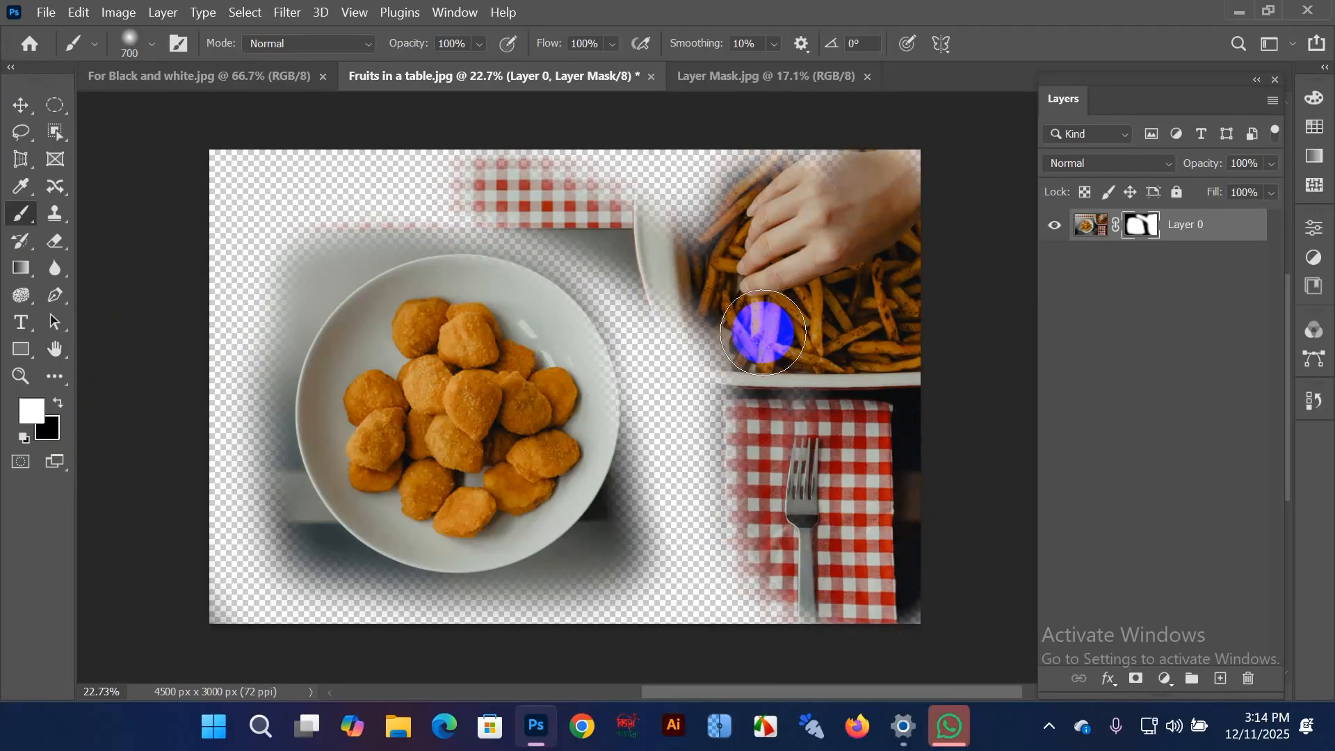
pyautogui.click(1155, 224)
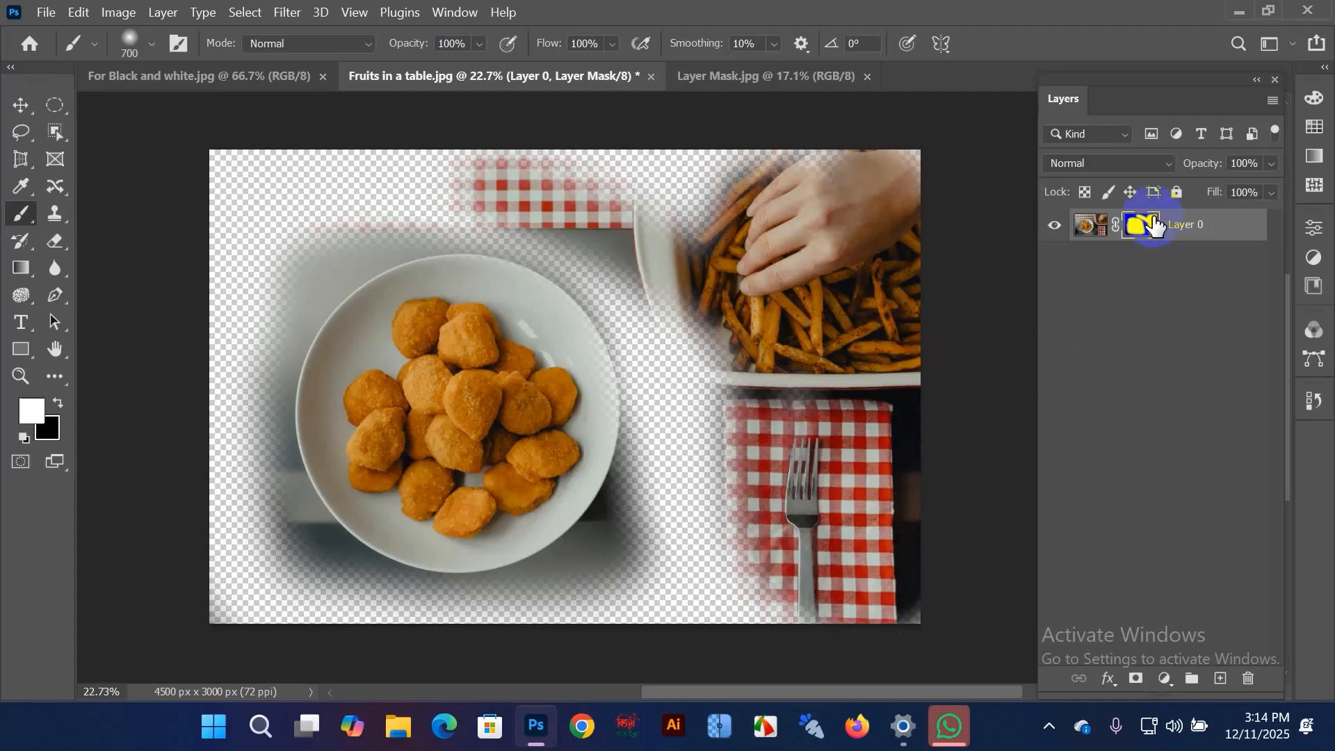
pyautogui.moveTo(542, 289)
pyautogui.mouseDown()
pyautogui.moveTo(560, 130)
pyautogui.moveTo(728, 362)
pyautogui.moveTo(694, 180)
pyautogui.moveTo(730, 221)
pyautogui.moveTo(662, 158)
pyautogui.moveTo(879, 253)
pyautogui.mouseUp()
pyautogui.click(1149, 226)
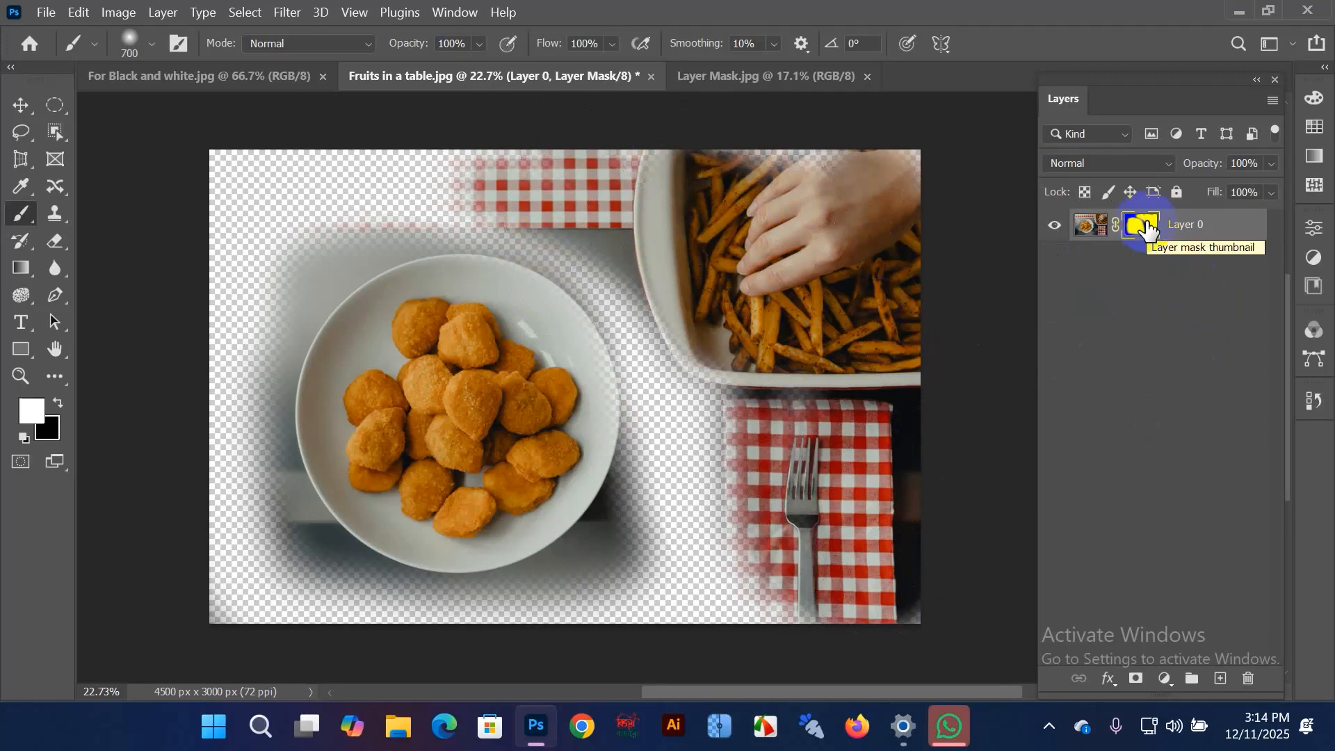
pyautogui.click(678, 514)
pyautogui.moveTo(678, 515)
pyautogui.mouseDown()
pyautogui.moveTo(652, 150)
pyautogui.moveTo(654, 218)
pyautogui.moveTo(745, 388)
pyautogui.moveTo(834, 402)
pyautogui.moveTo(787, 174)
pyautogui.moveTo(892, 241)
pyautogui.moveTo(833, 215)
pyautogui.moveTo(708, 212)
pyautogui.moveTo(782, 274)
pyautogui.mouseUp()
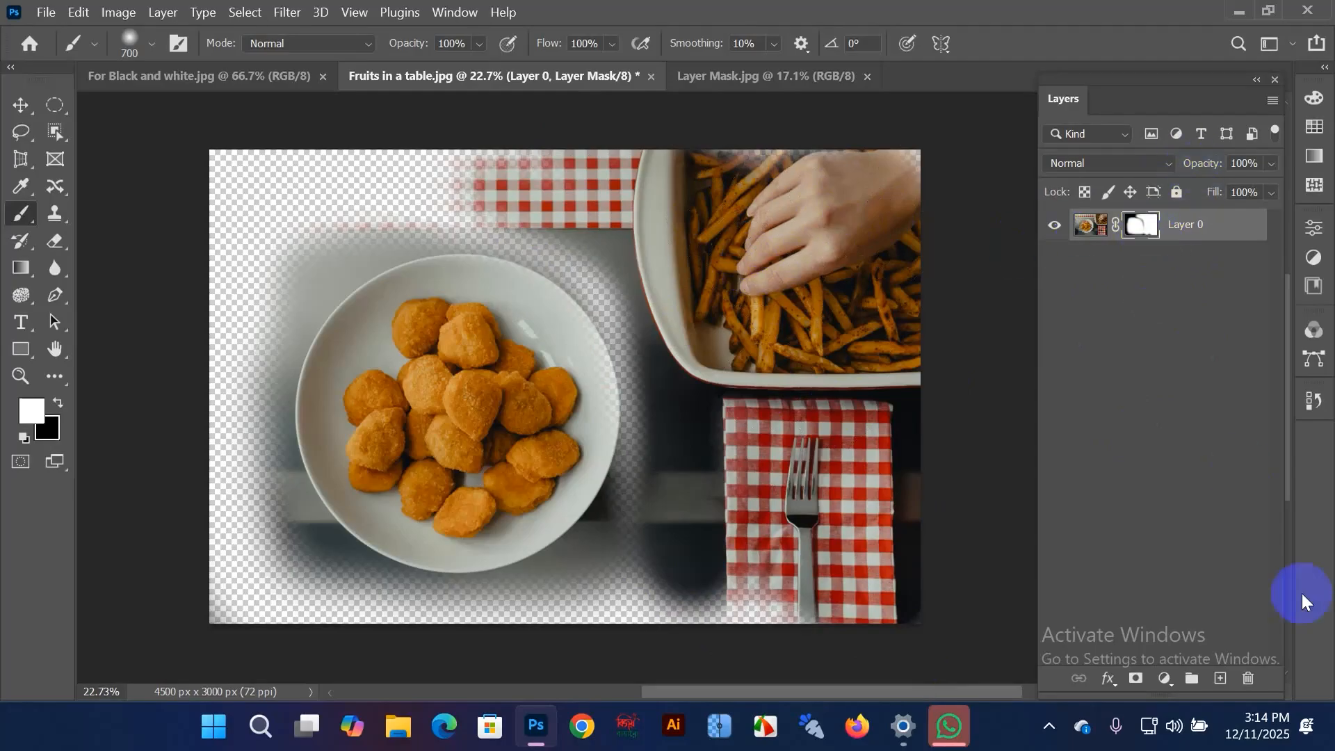
# Step: Try removing the layer mask by applying it to Layer 0, and undo that
pyautogui.click(1251, 682)
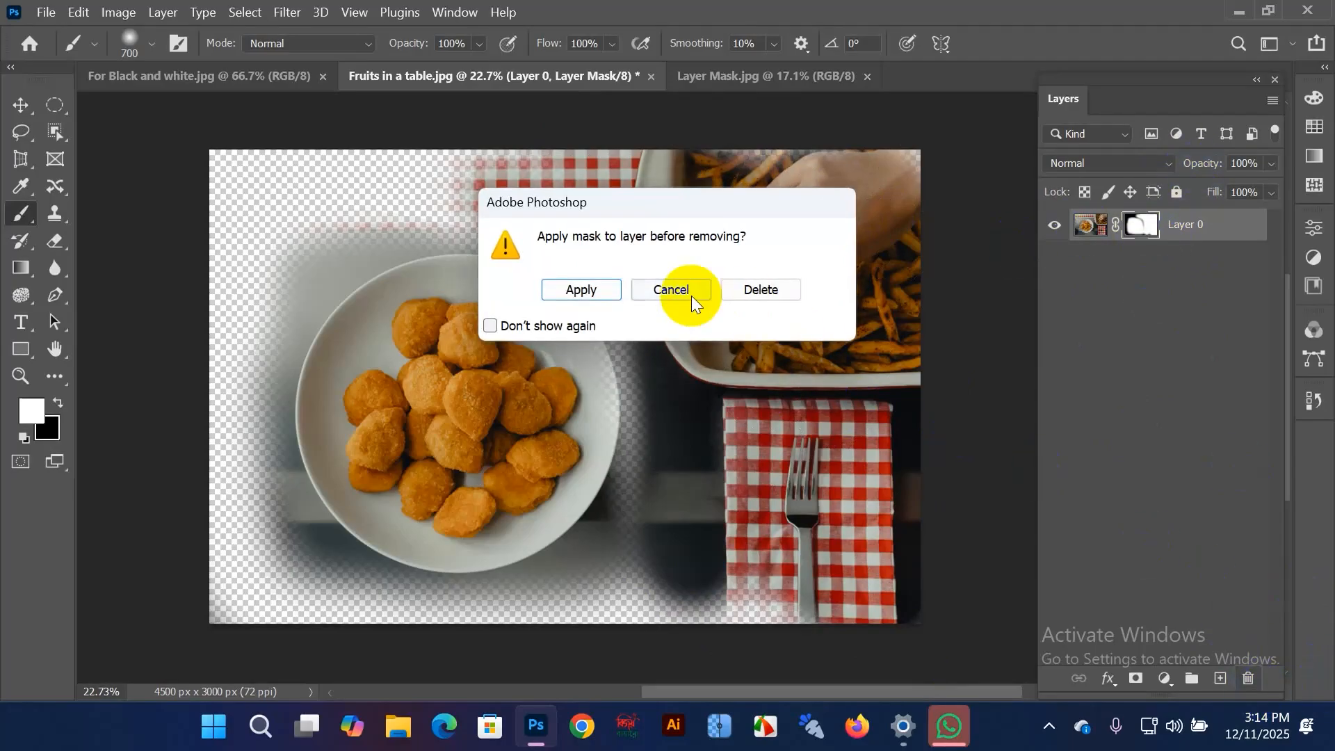
pyautogui.click(581, 289)
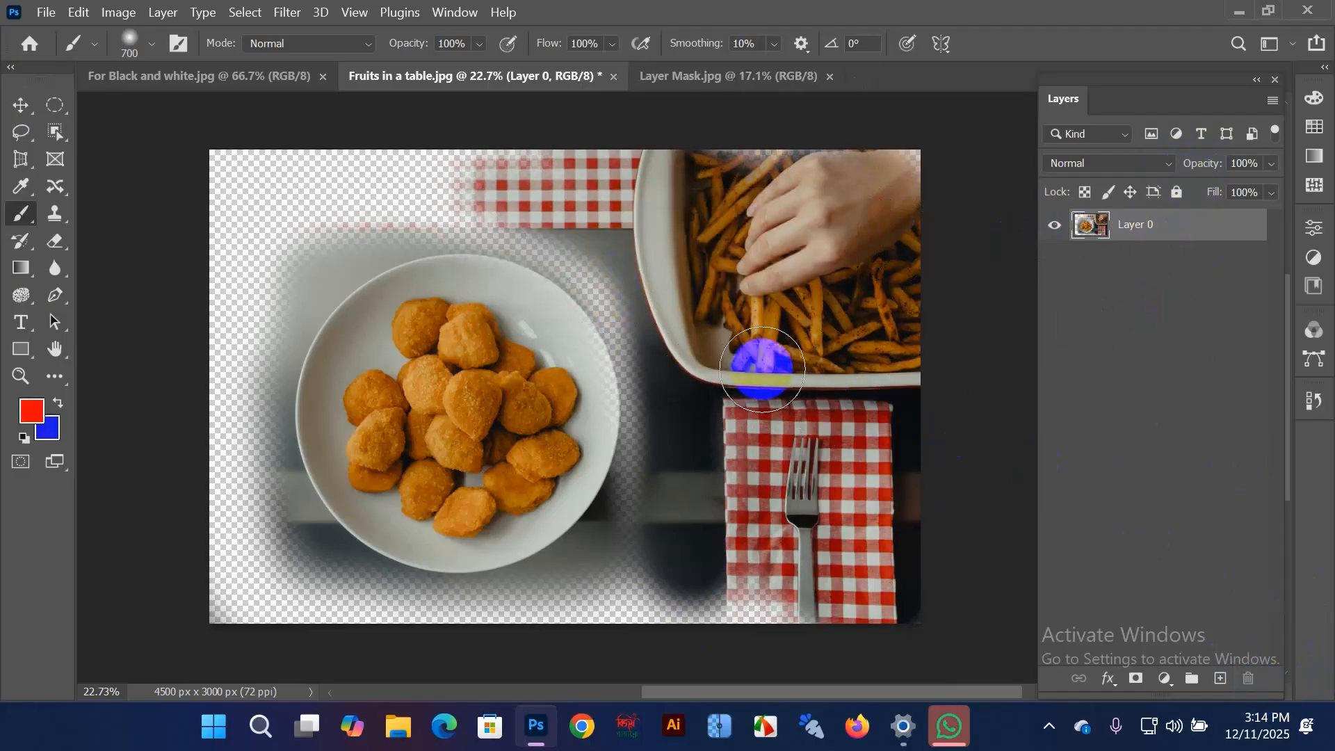
pyautogui.hotkey('ctrl', 'z')
pyautogui.press('d')
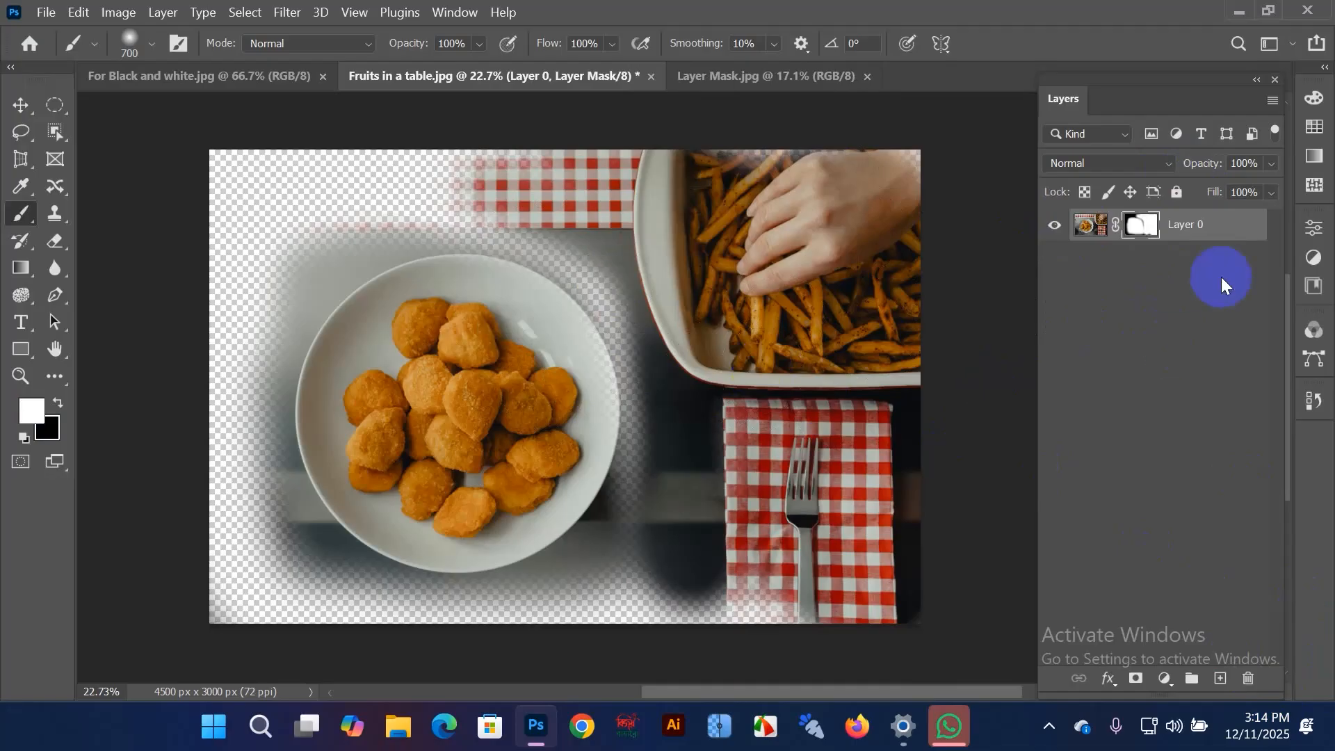
# Step: Delete Layer 0's mask without applying it
pyautogui.click(1249, 680)
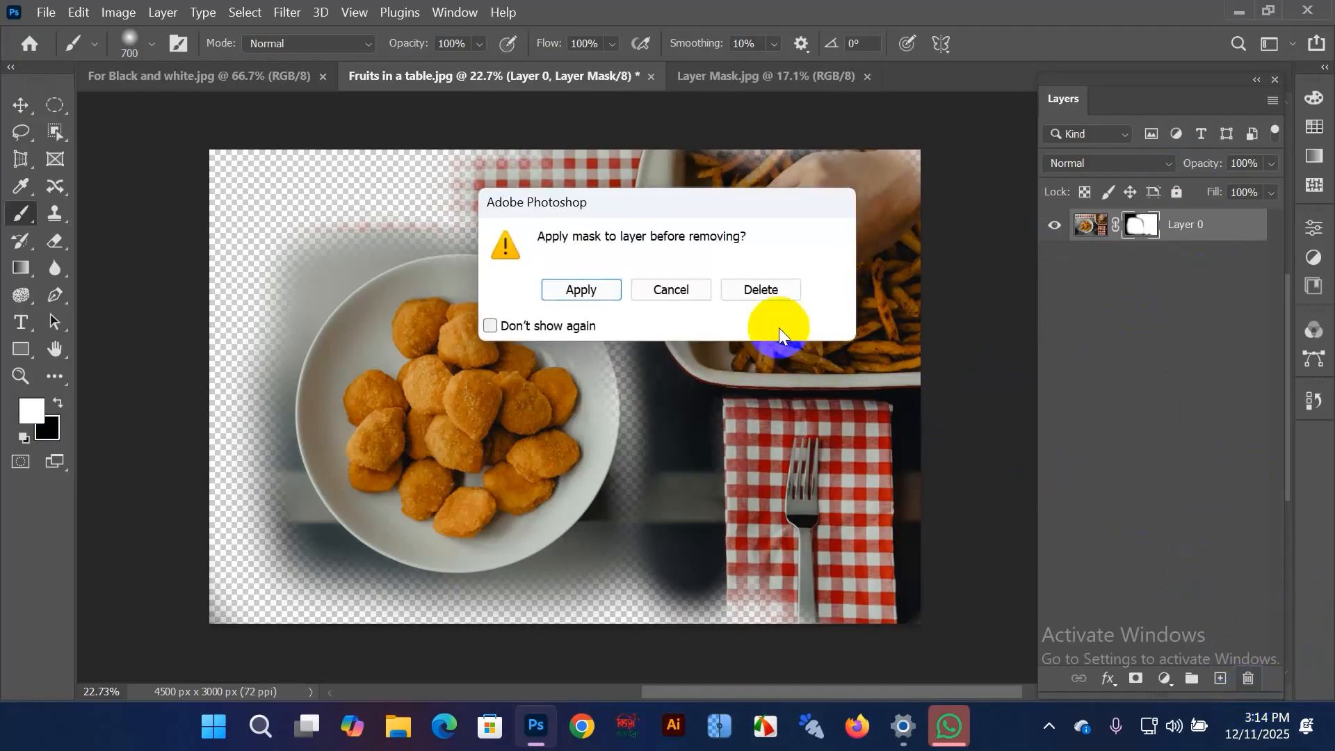
pyautogui.click(764, 291)
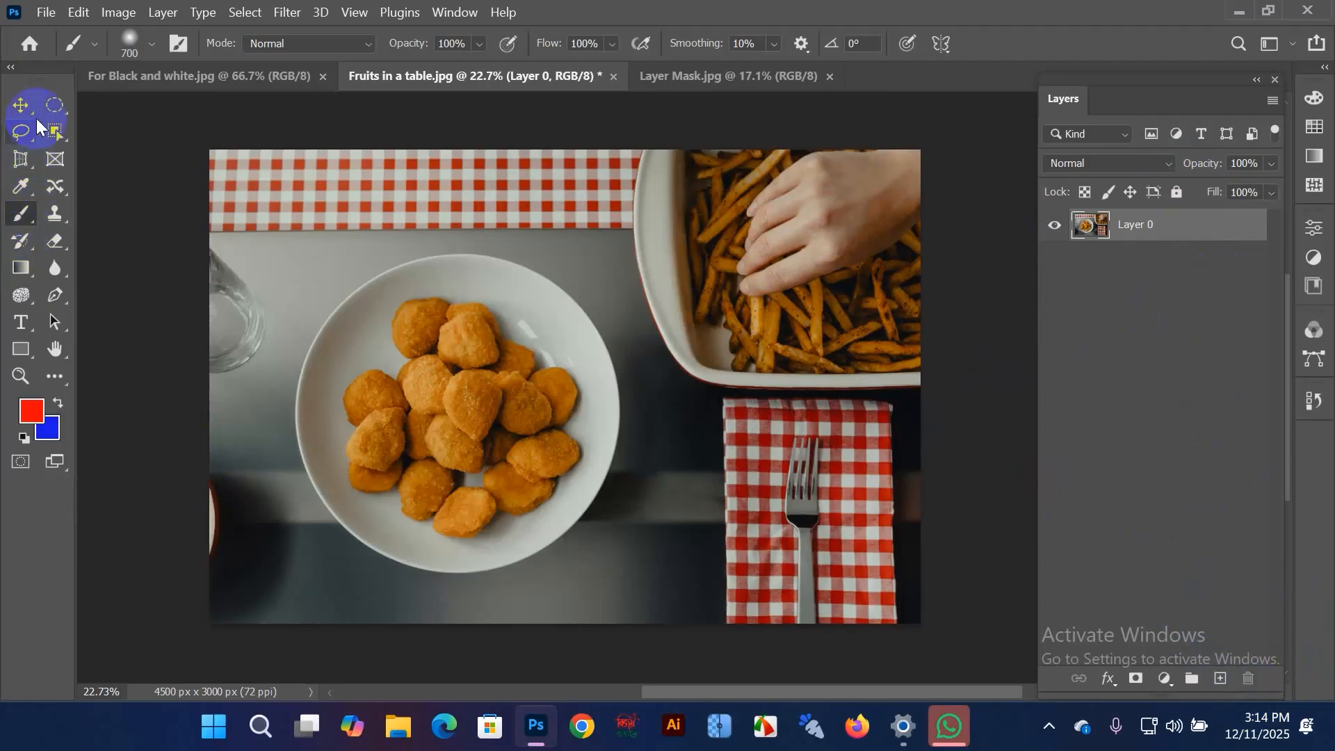
# Step: Draw an elliptical selection fitting the rim of the nugget plate with the Elliptical Marquee tool
pyautogui.click(53, 105)
pyautogui.click(29, 134)
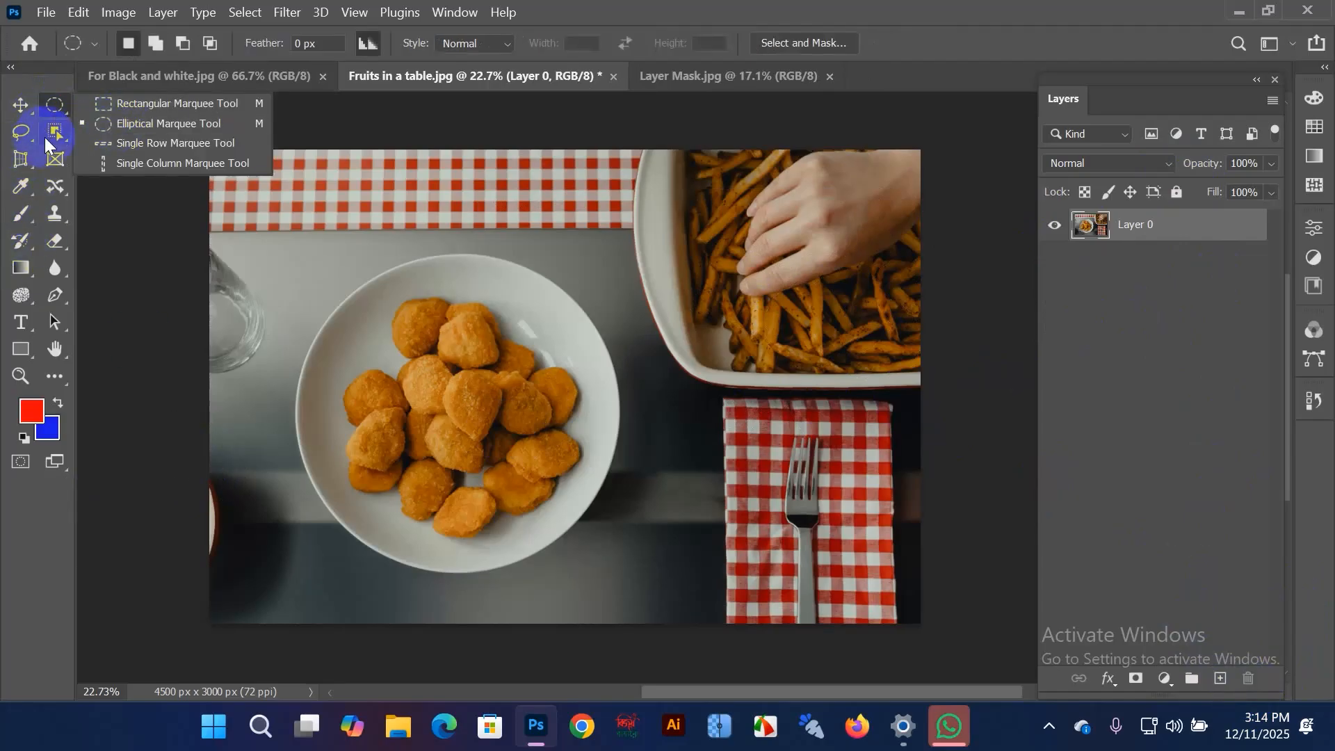
pyautogui.click(143, 122)
pyautogui.moveTo(305, 253); pyautogui.dragTo(622, 573)
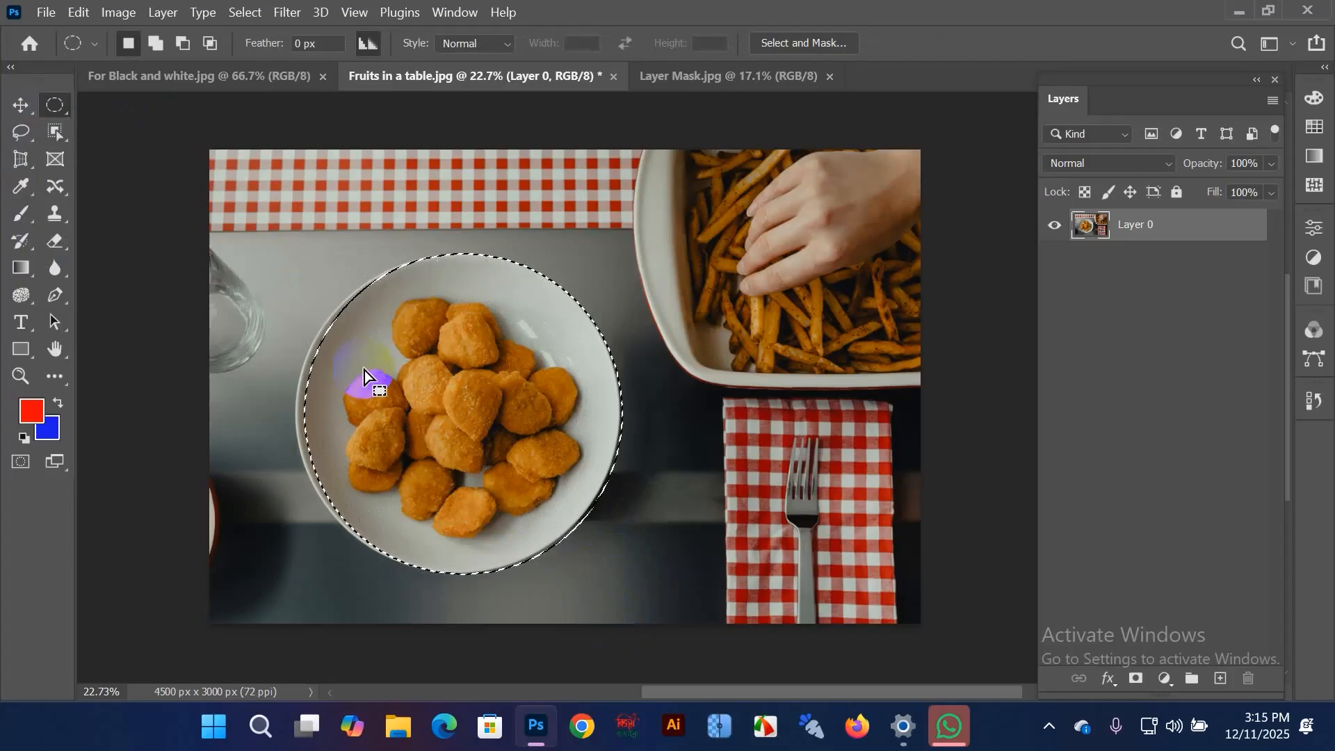
# Step: Add a layer mask to Layer 0 from the elliptical selection so only the plate shows
pyautogui.click(1181, 228)
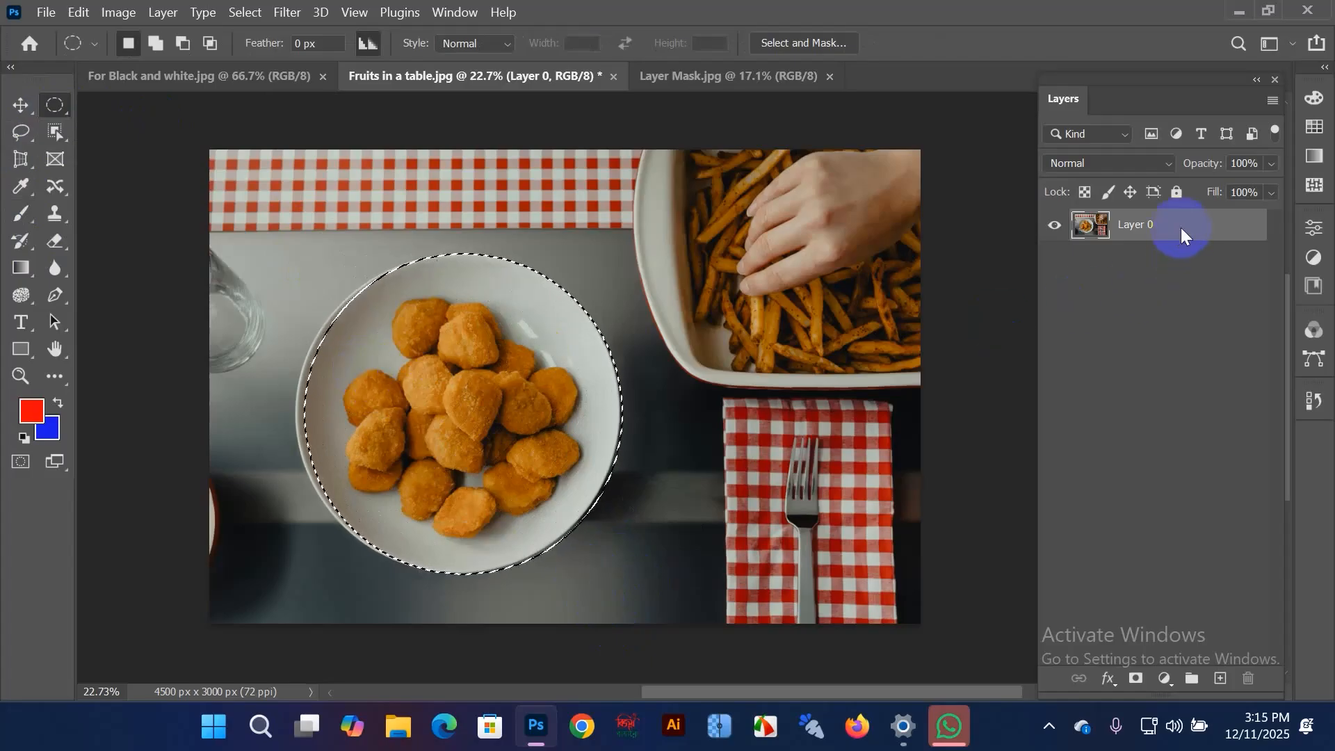
pyautogui.click(1144, 689)
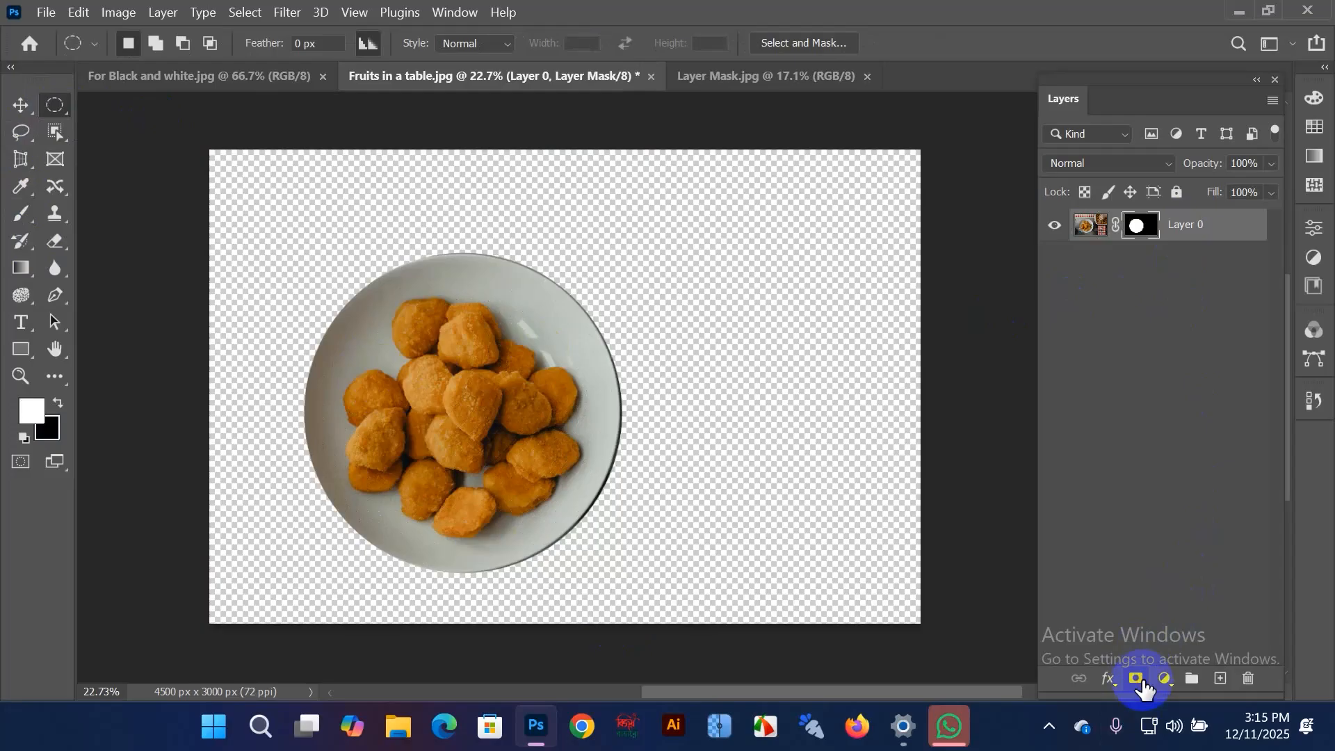
pyautogui.click(1148, 229)
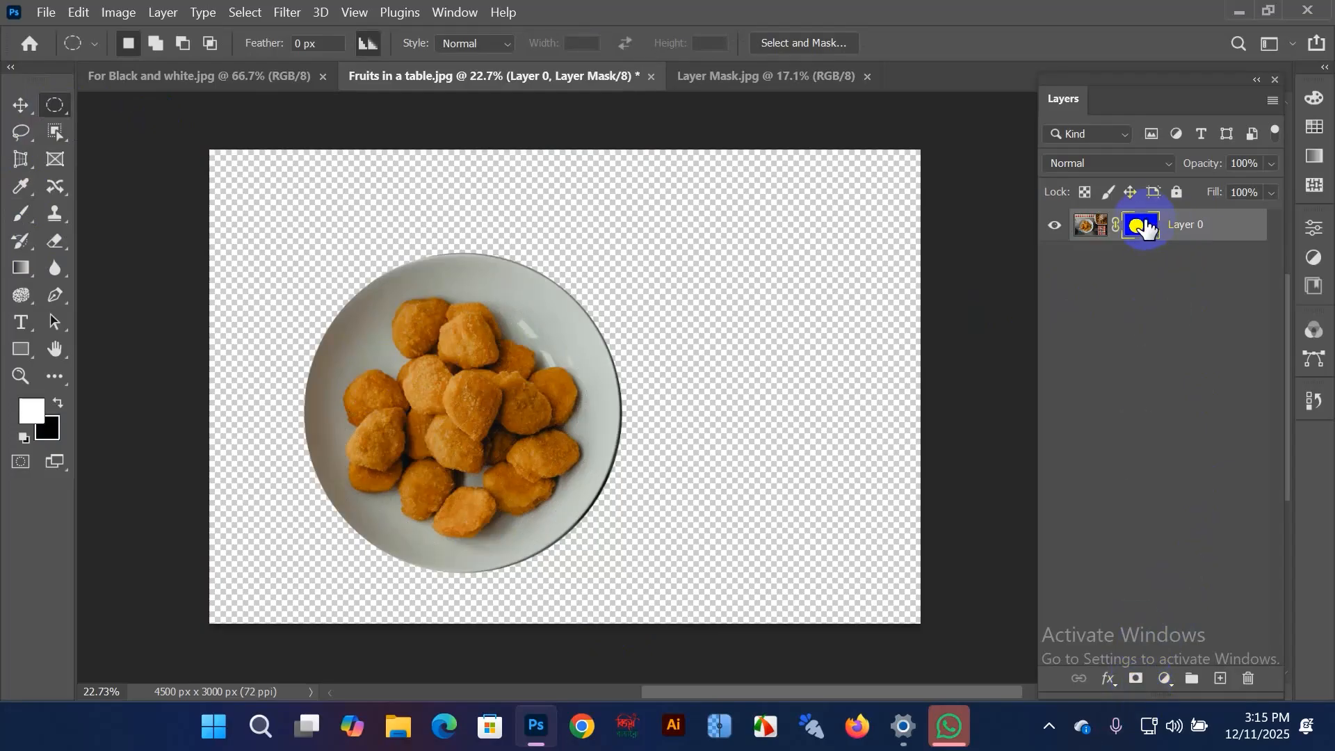